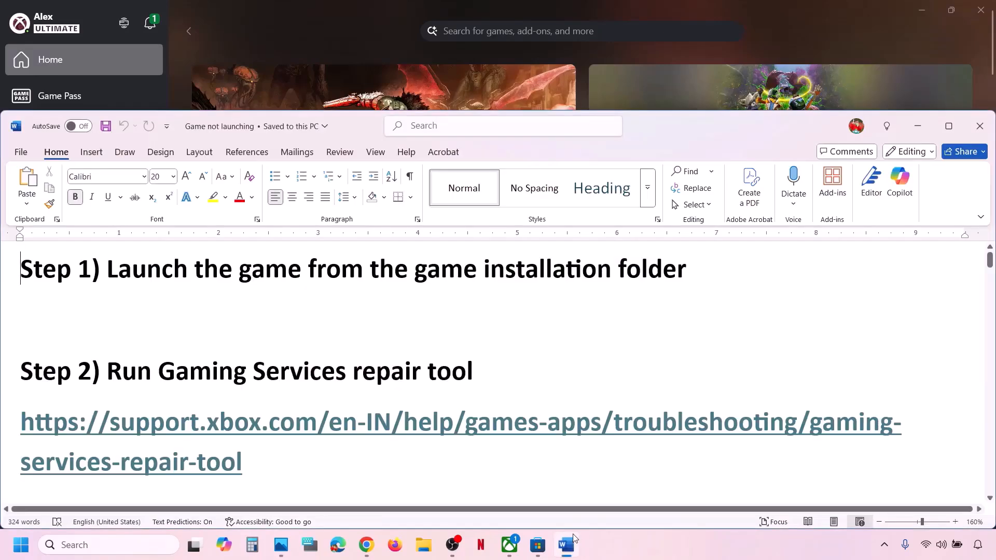
- Highlight the Step 1 text, switch to the Xbox app, and browse to the installation location of DOOM: The Dark Ages
drag(107, 268, 695, 269)
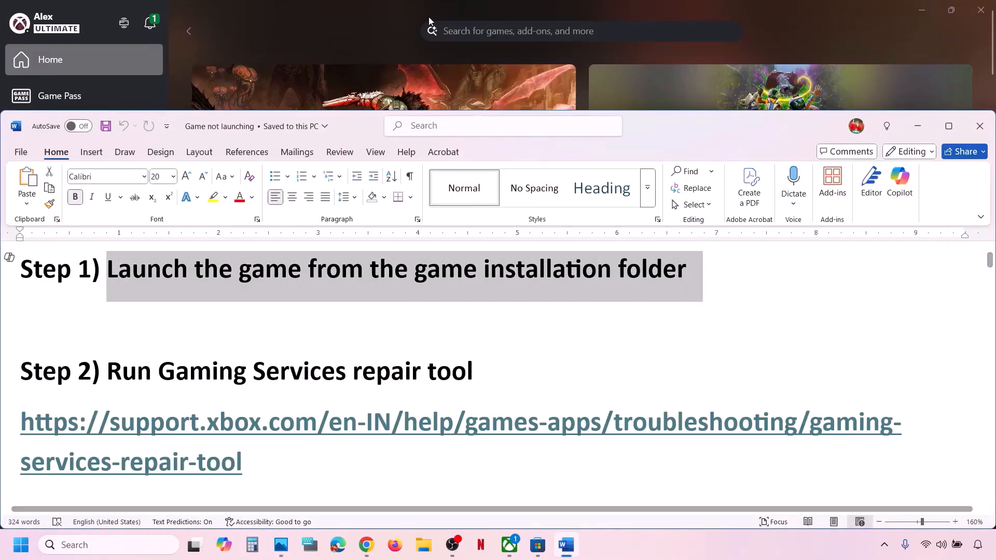
click(365, 19)
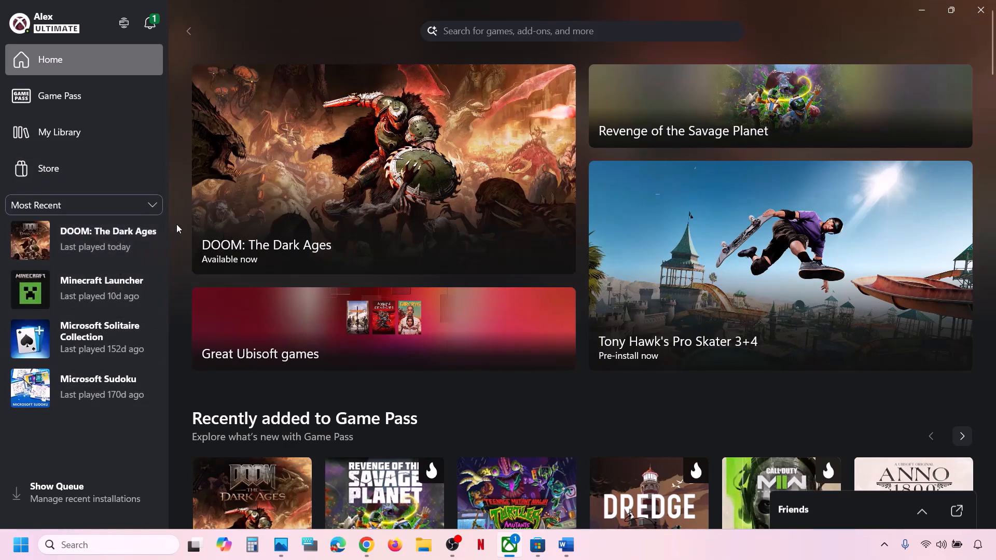
right_click(102, 241)
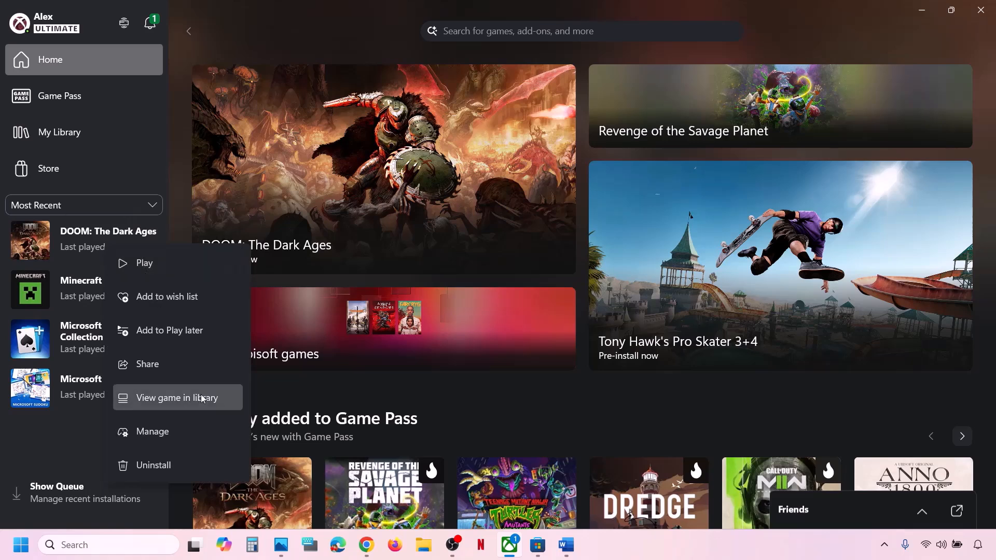
click(171, 431)
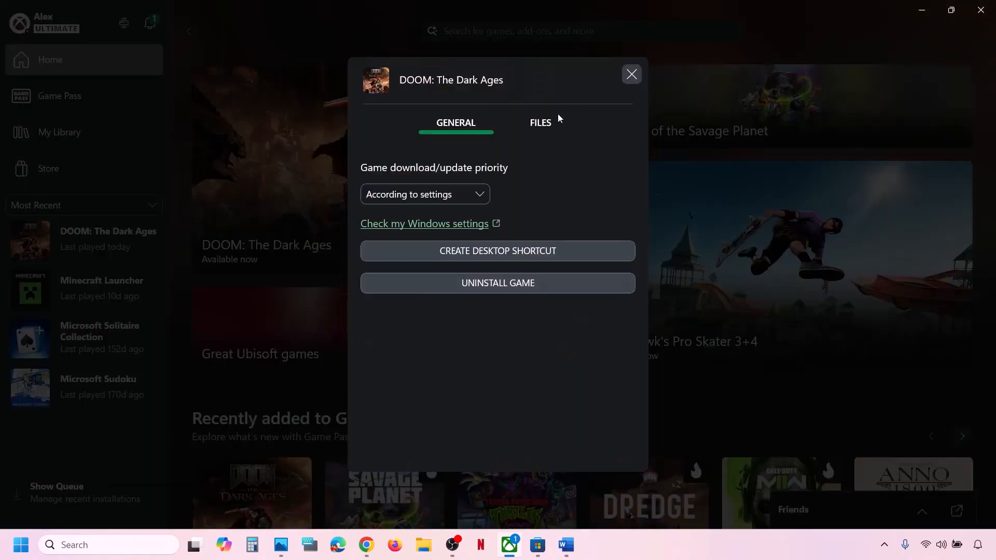
click(542, 123)
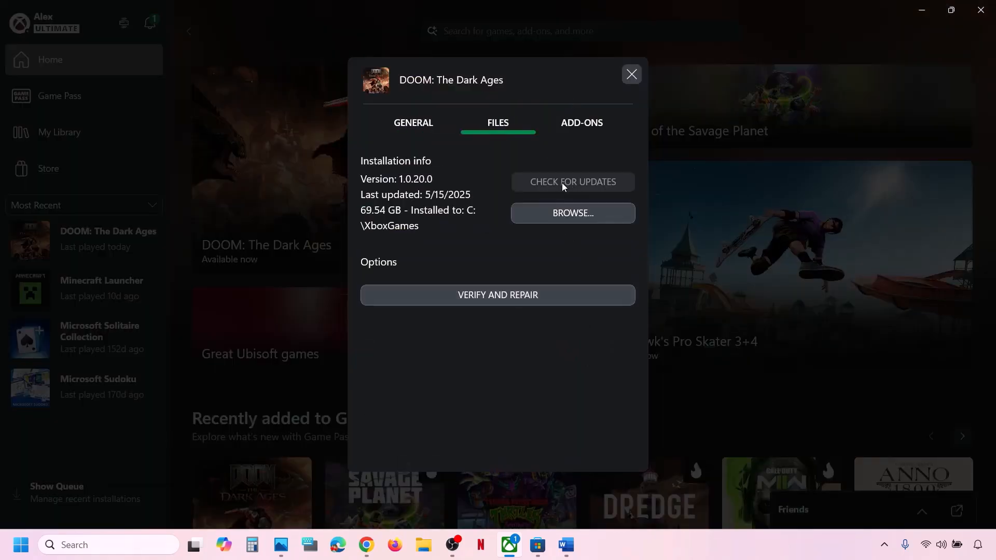
click(574, 215)
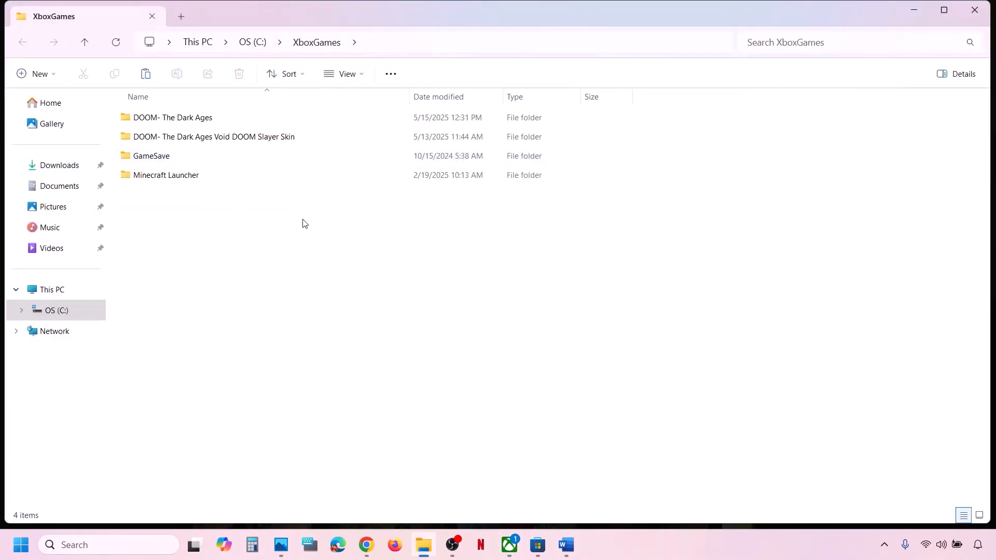
- Open the Content folder inside the DOOM- The Dark Ages folder and look through its files
double_click(190, 119)
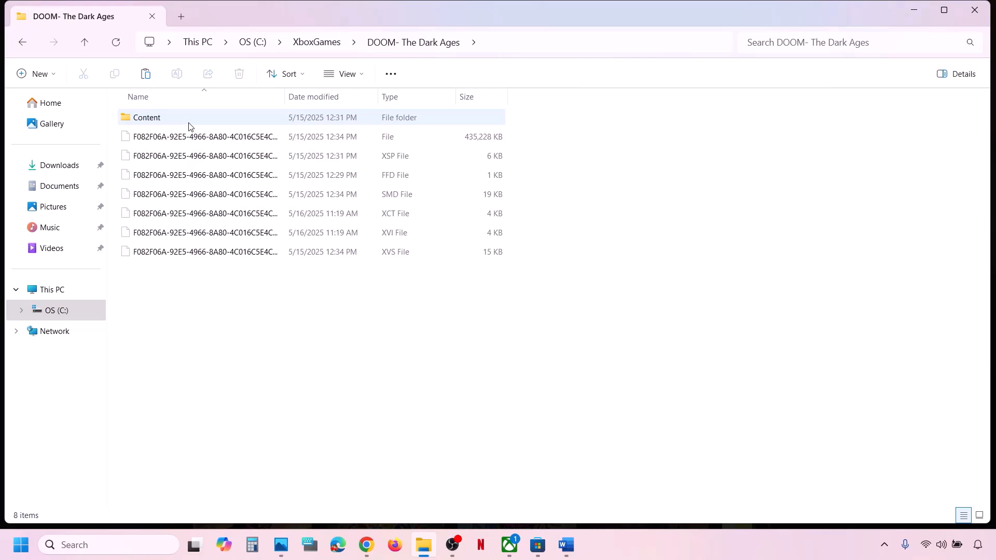
double_click(172, 120)
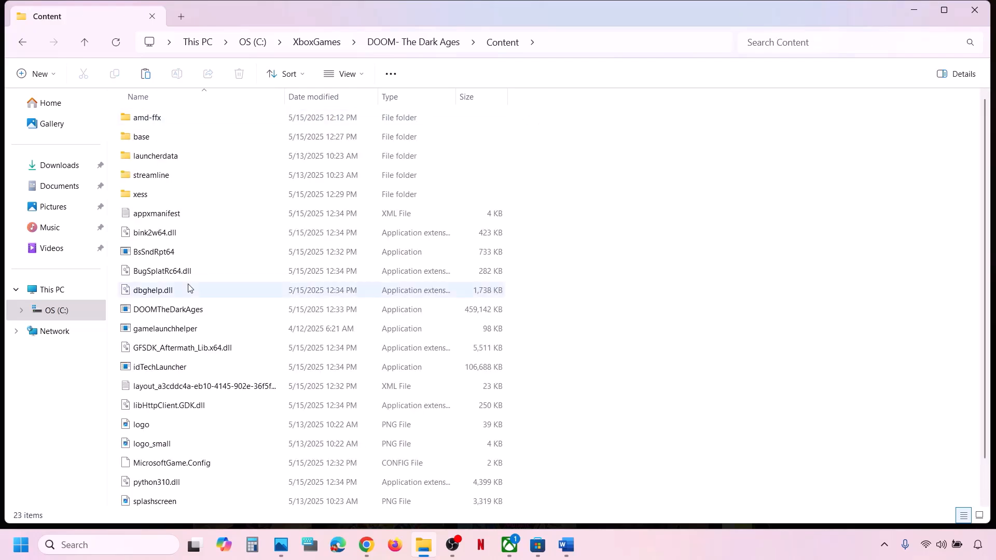
scroll(189, 289, down, 1)
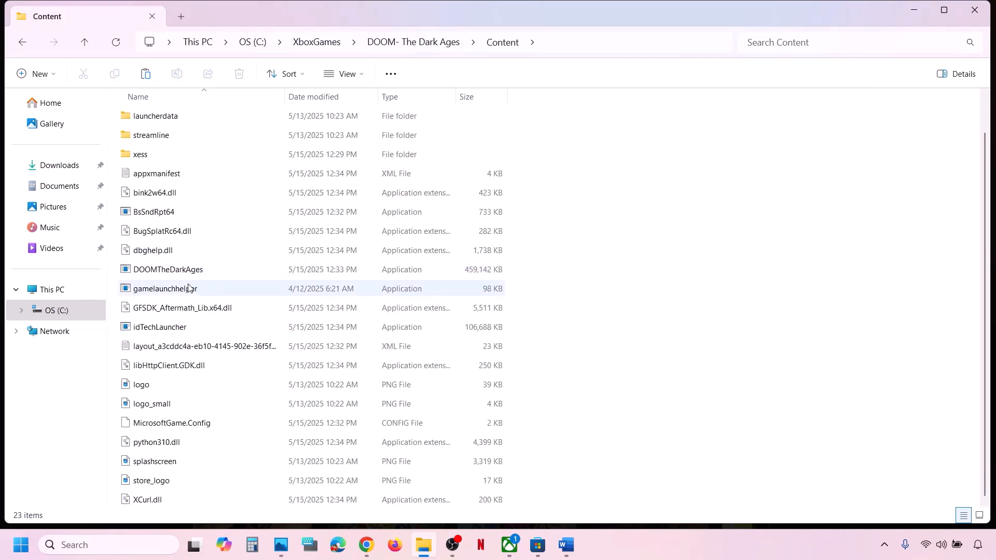
scroll(190, 289, up, 1)
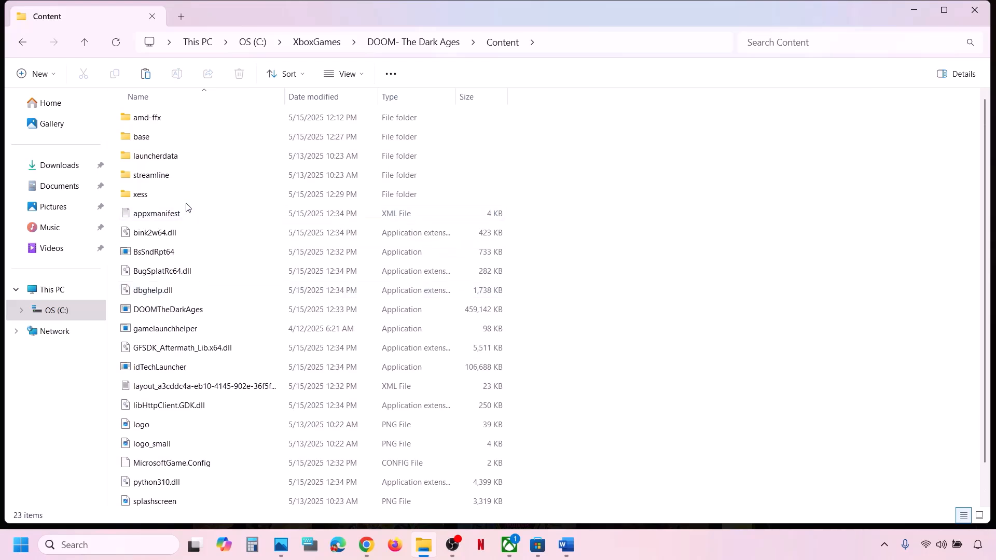
- View the actions available for the DOOMTheDarkAges application file
click(166, 312)
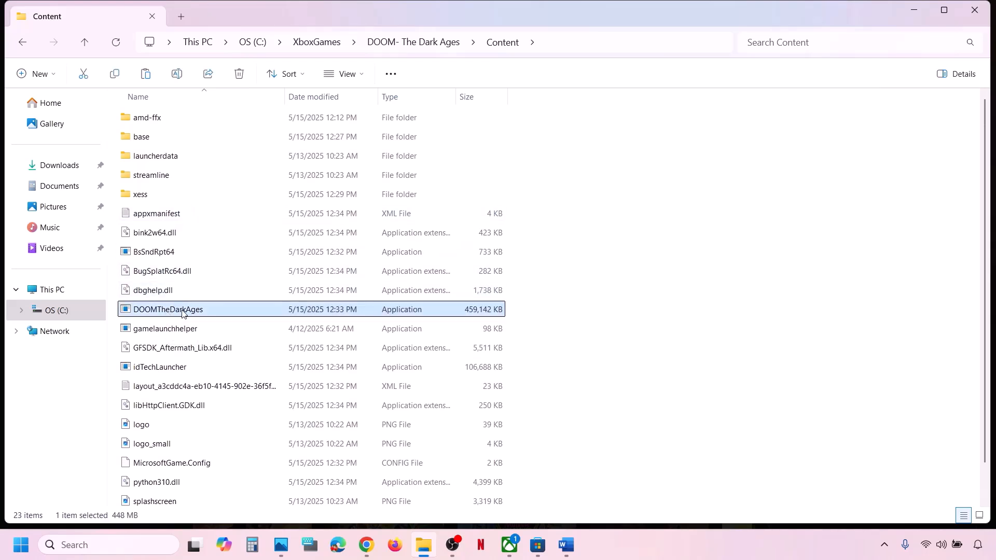
right_click(182, 313)
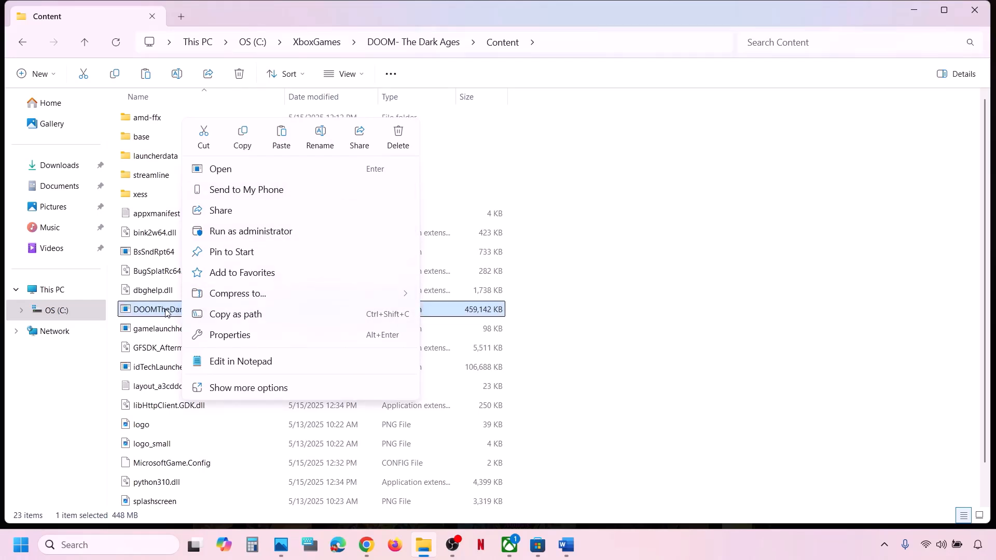
click(722, 291)
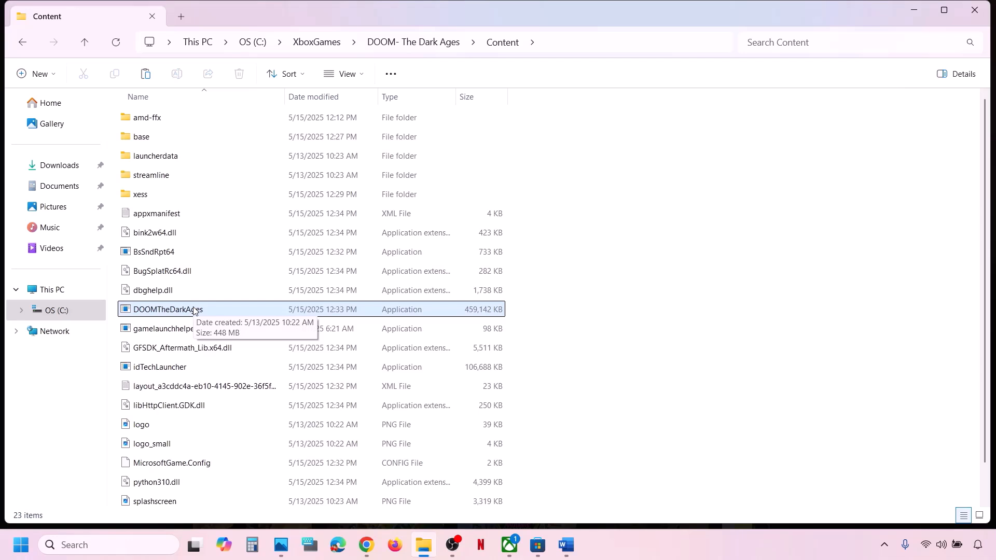
- Launch the game with gamelaunchhelper, close its window, and select the DOOMTheDarkAges application file
click(172, 330)
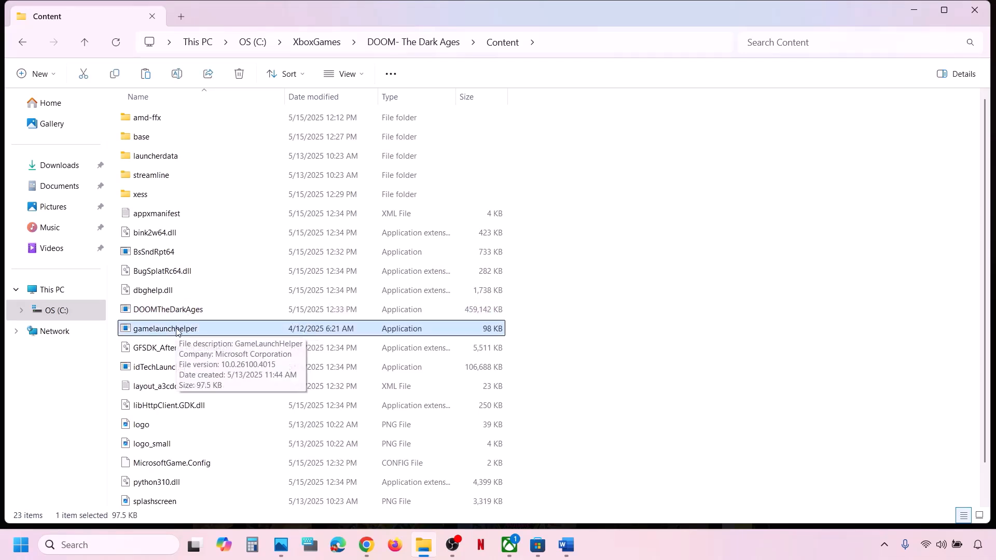
scroll(178, 340, down, 1)
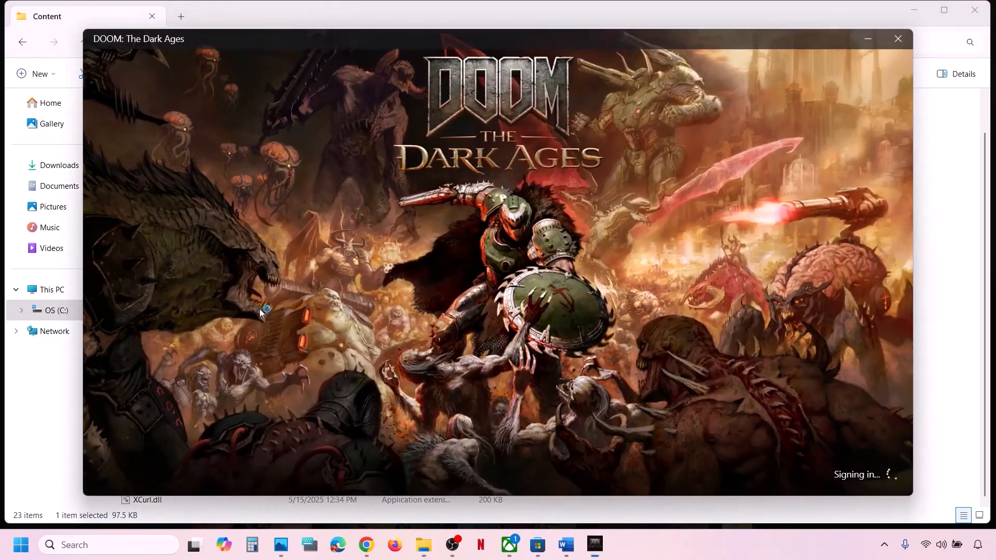
click(899, 40)
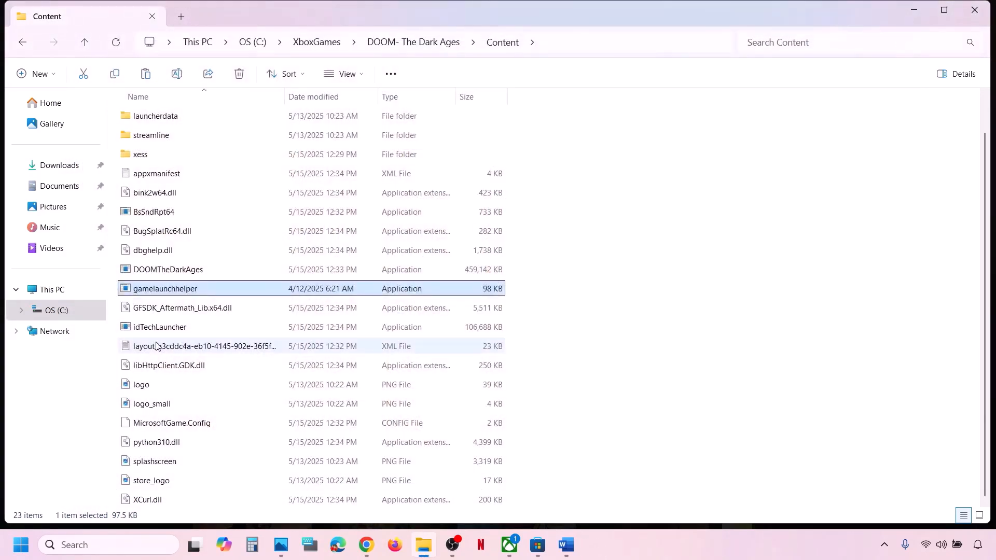
click(151, 273)
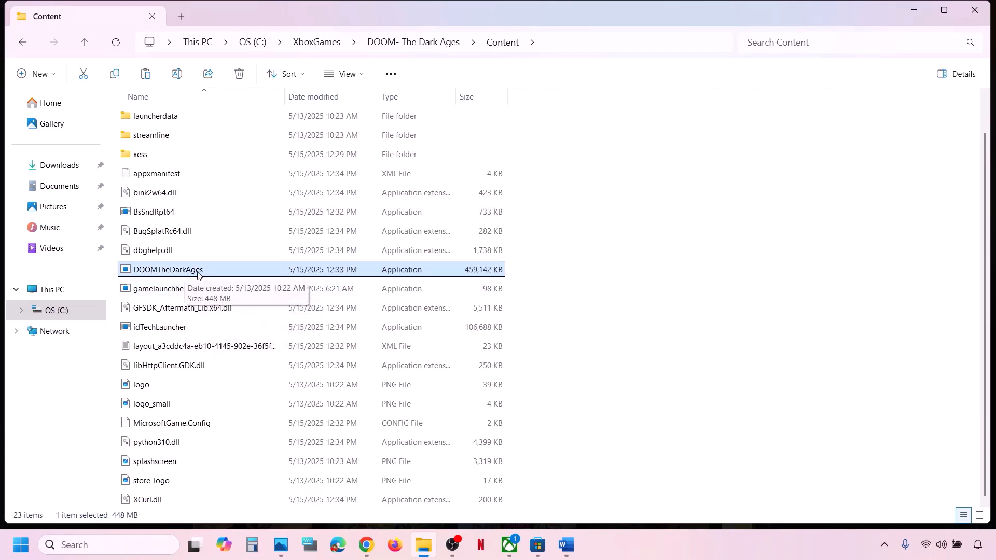
- Return to the Word document and highlight the Step 2 text "Run Gaming Services repair tool"
click(566, 545)
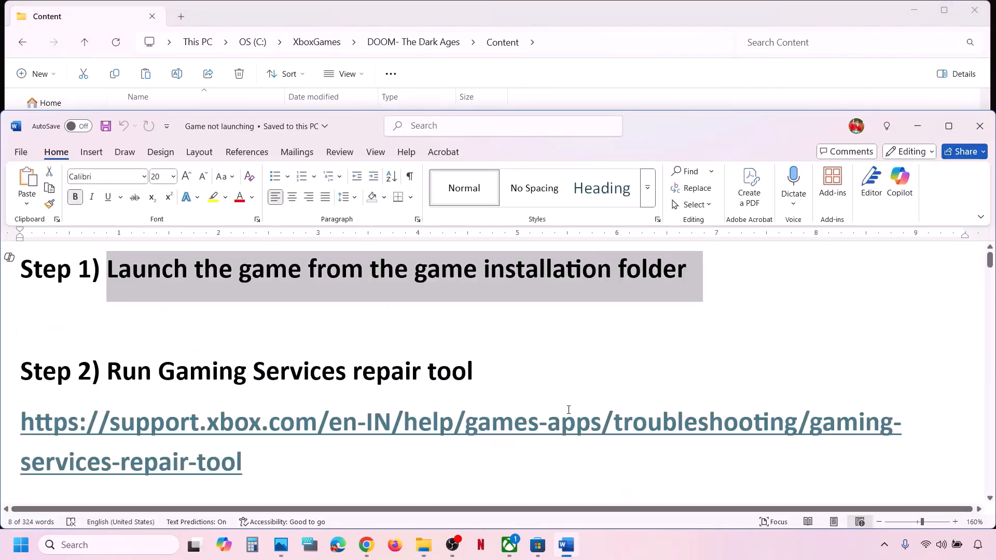
scroll(279, 358, down, 1)
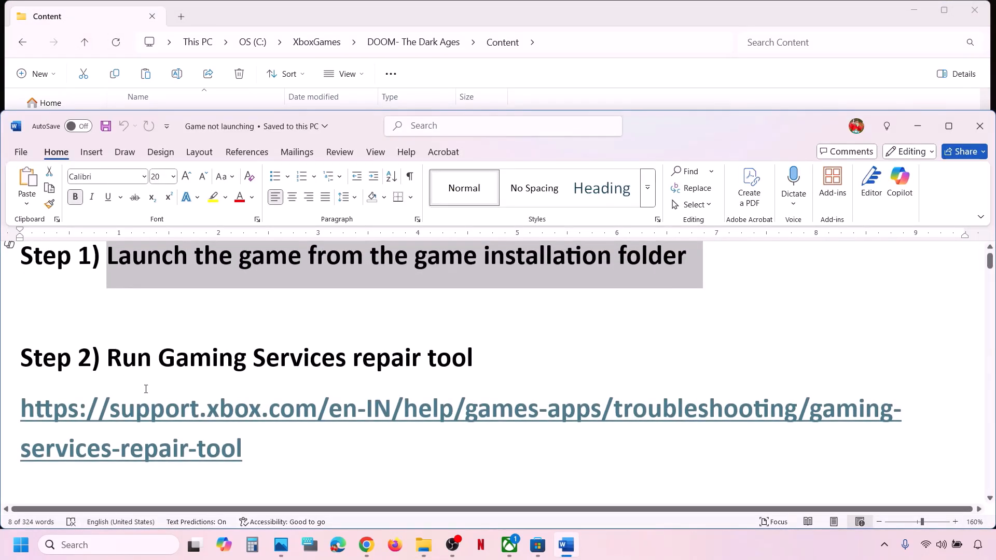
drag(116, 366, 471, 363)
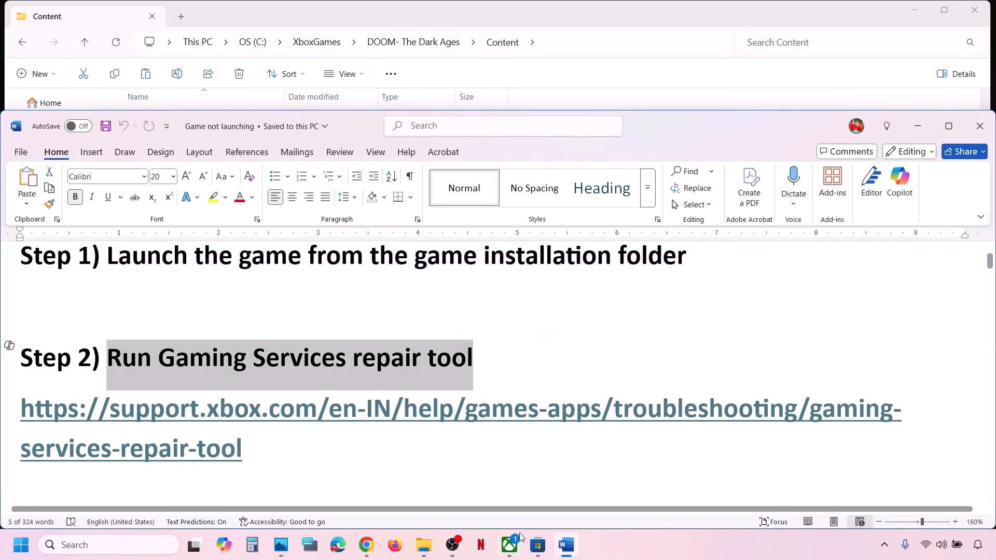
- Switch to the Xbox app, close the game's management dialog, and open Xbox Support from the profile options
click(511, 555)
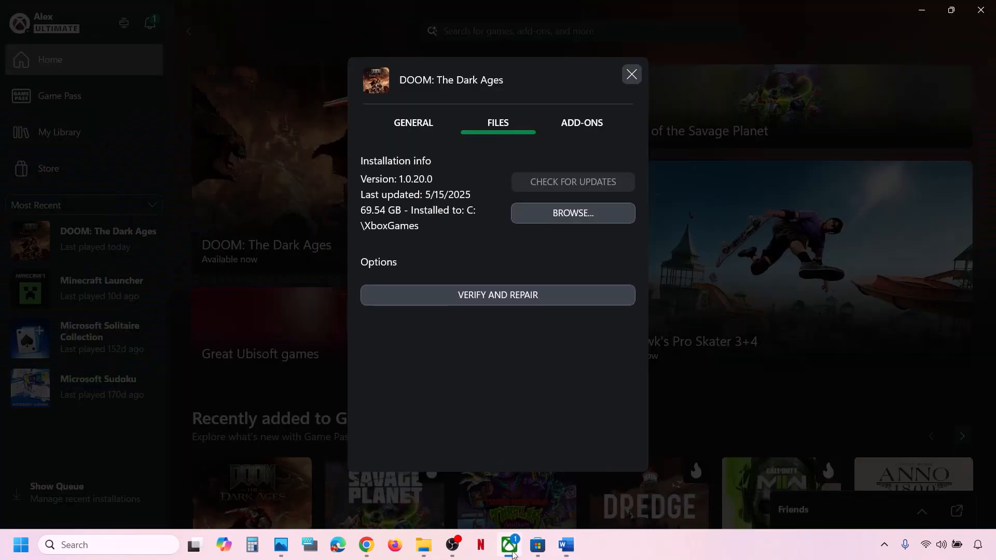
click(632, 73)
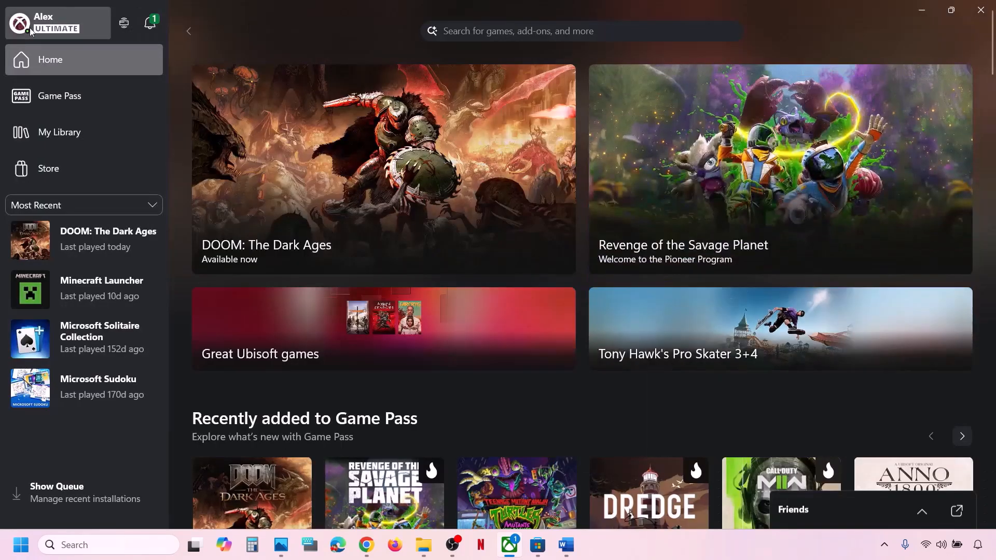
click(62, 23)
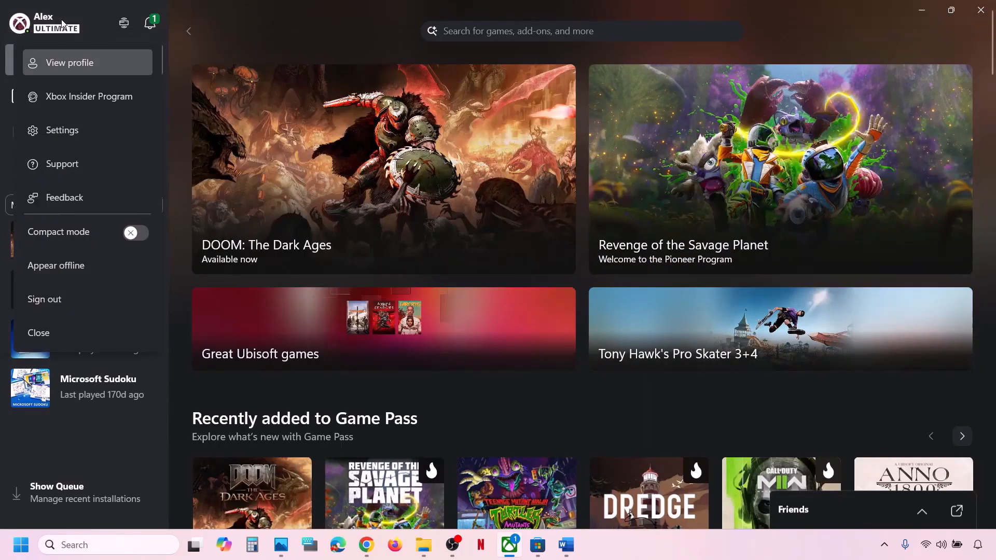
click(68, 168)
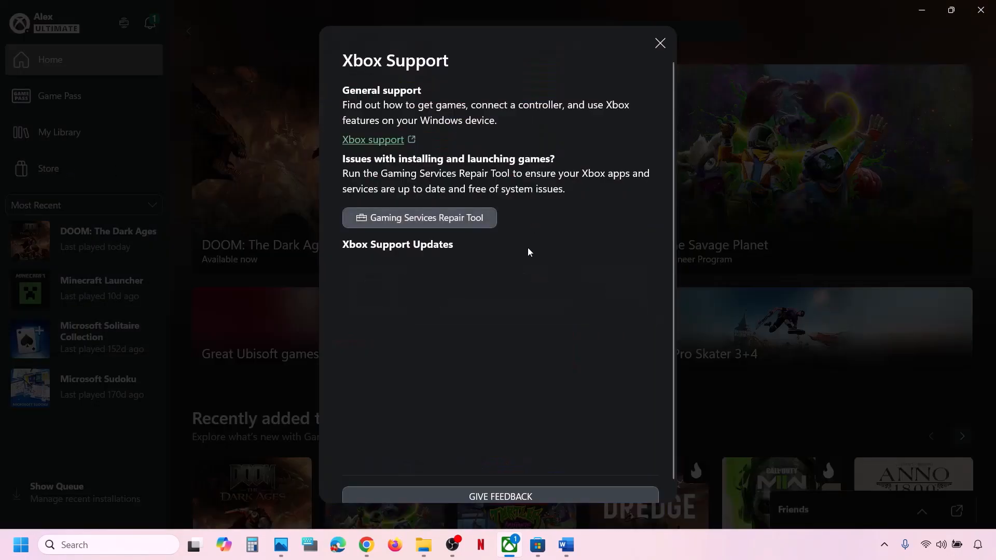
- Run the Gaming Services Repair Tool, review its completed repairs, and close it
click(440, 222)
click(623, 356)
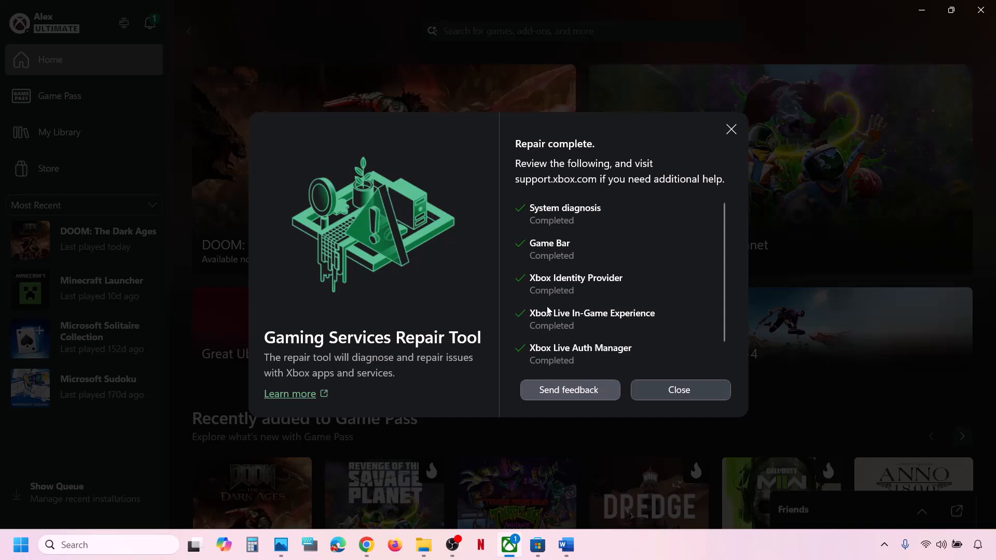
scroll(548, 310, down, 1)
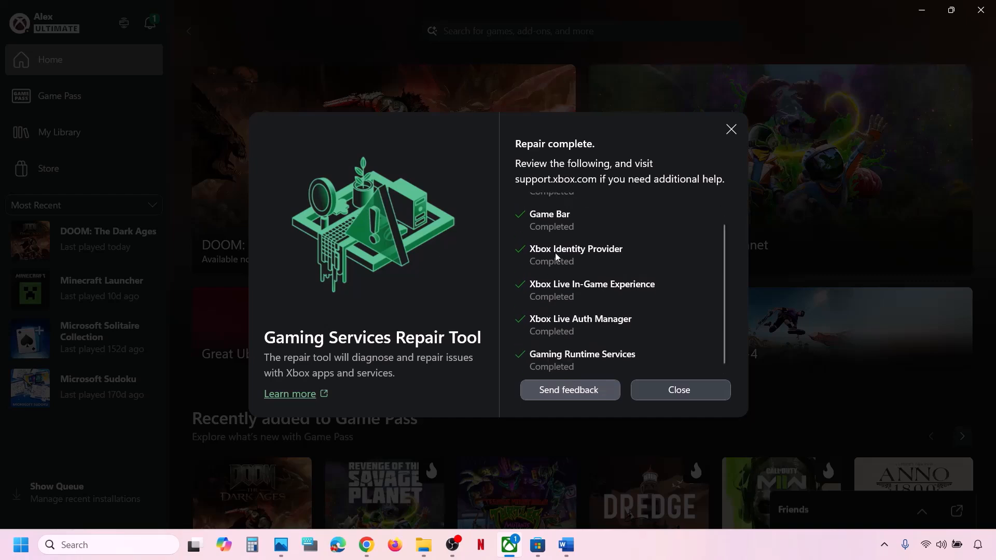
click(676, 391)
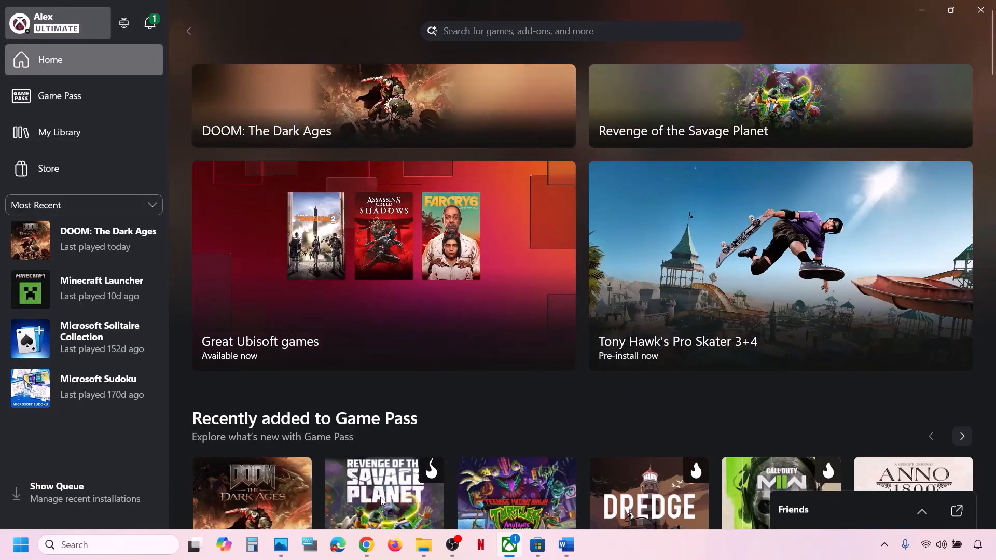
- Switch to Chrome and open the Xbox Support page "Gaming Services Repair Tool for PC" from the search results
mouse_move(366, 545)
click(376, 452)
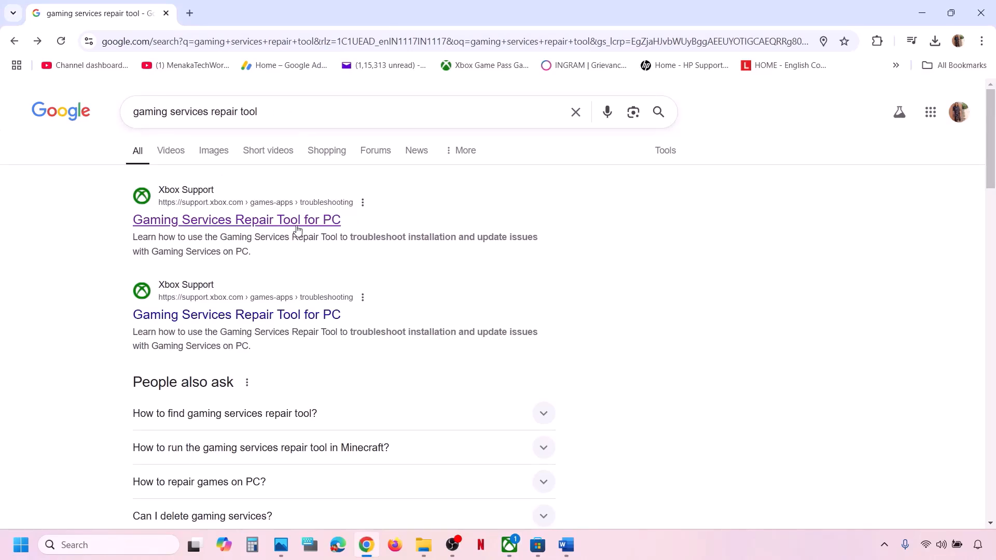
click(276, 226)
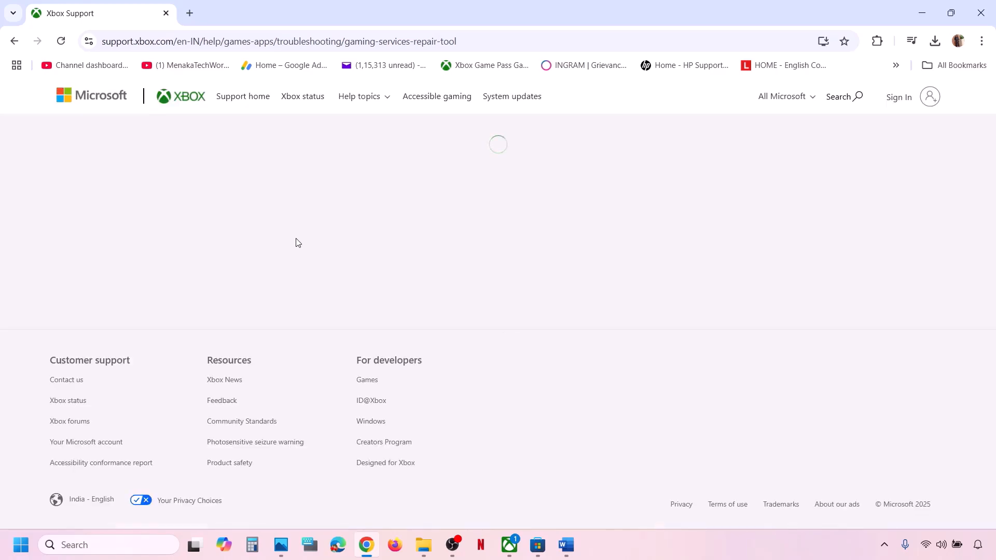
scroll(212, 251, down, 4)
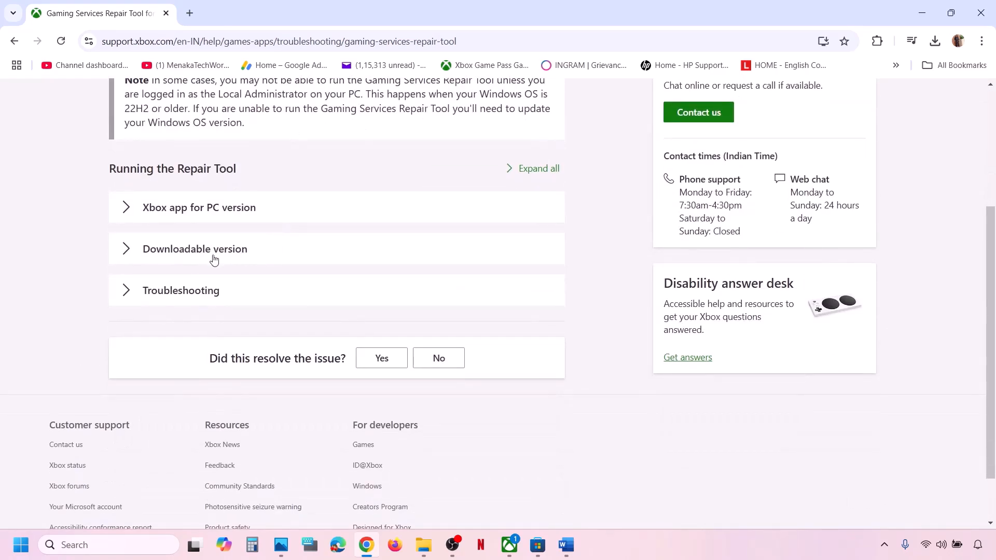
- Download the Gaming Services Repair Tool for PC from the page's Downloadable version section
click(214, 251)
scroll(210, 254, down, 10)
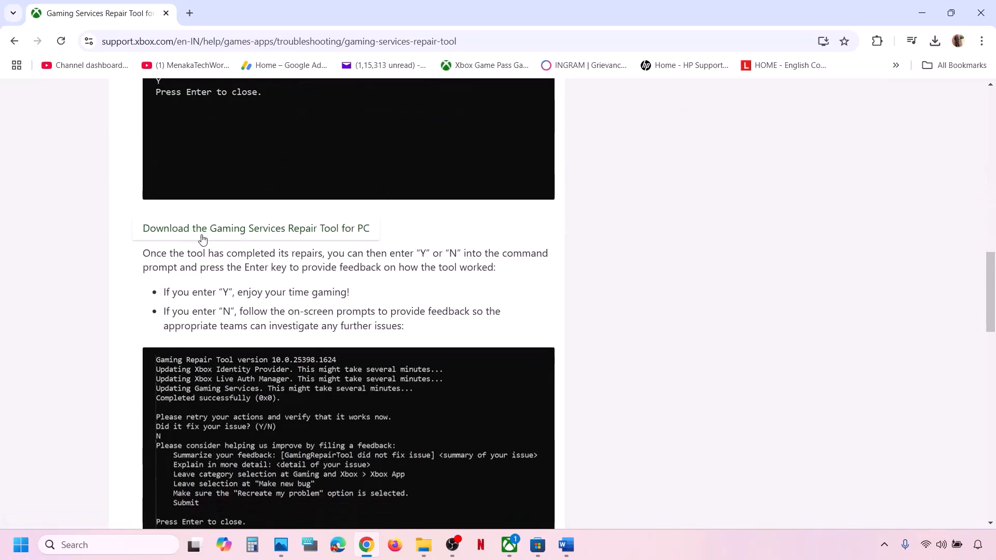
click(305, 229)
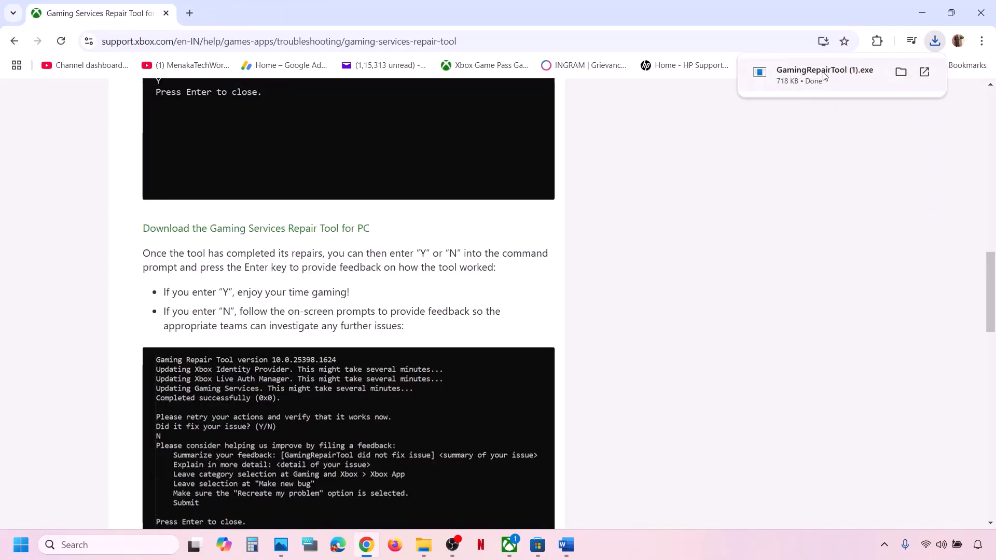
- Run the downloaded GamingRepairTool (1).exe, close its window once the repairs finish, and return to the Word document
click(824, 77)
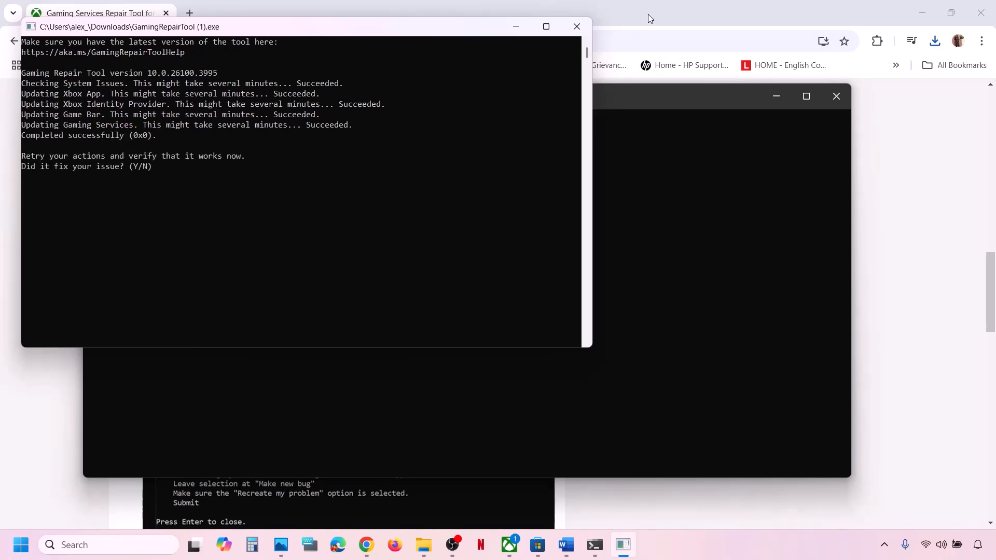
click(576, 26)
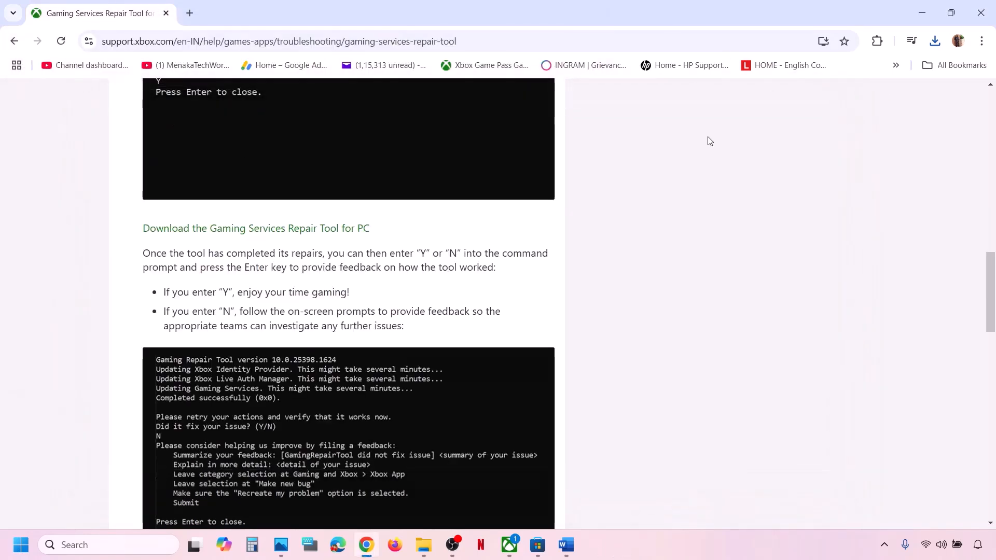
click(565, 545)
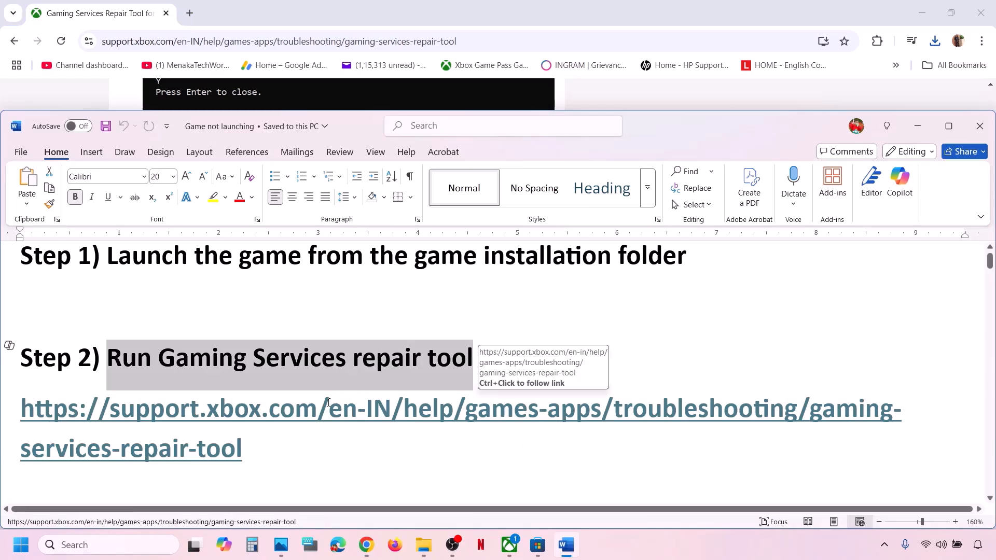
- Maximize the Word document and examine Step 3's instructions on external devices, controllers, monitors, third-party services and overlay apps
scroll(328, 402, down, 5)
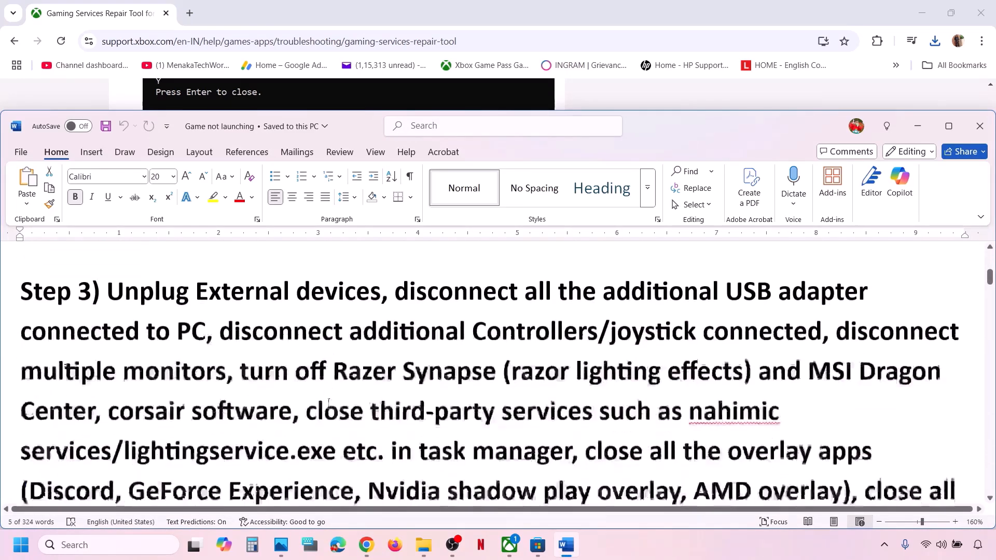
click(948, 126)
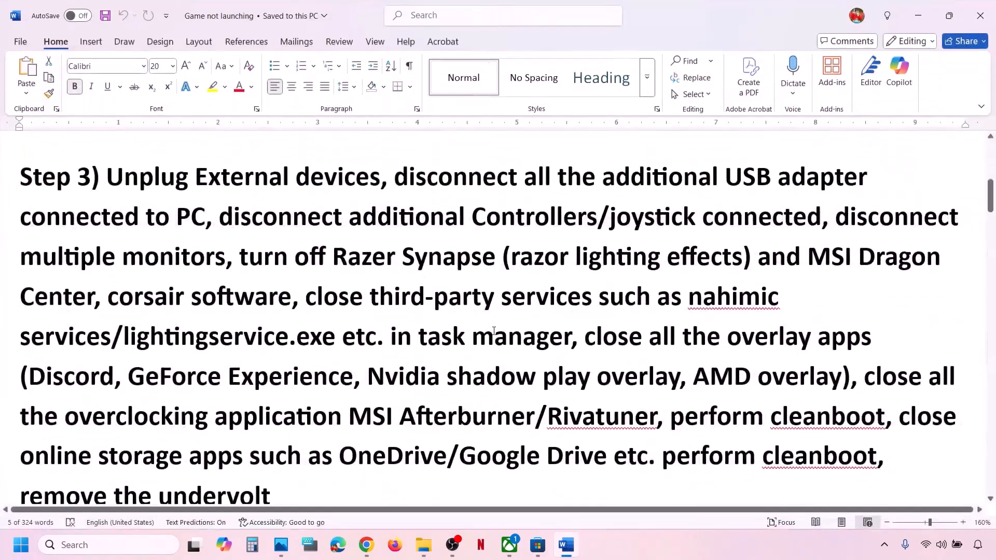
scroll(493, 330, up, 1)
drag(395, 195, 732, 232)
drag(799, 231, 962, 232)
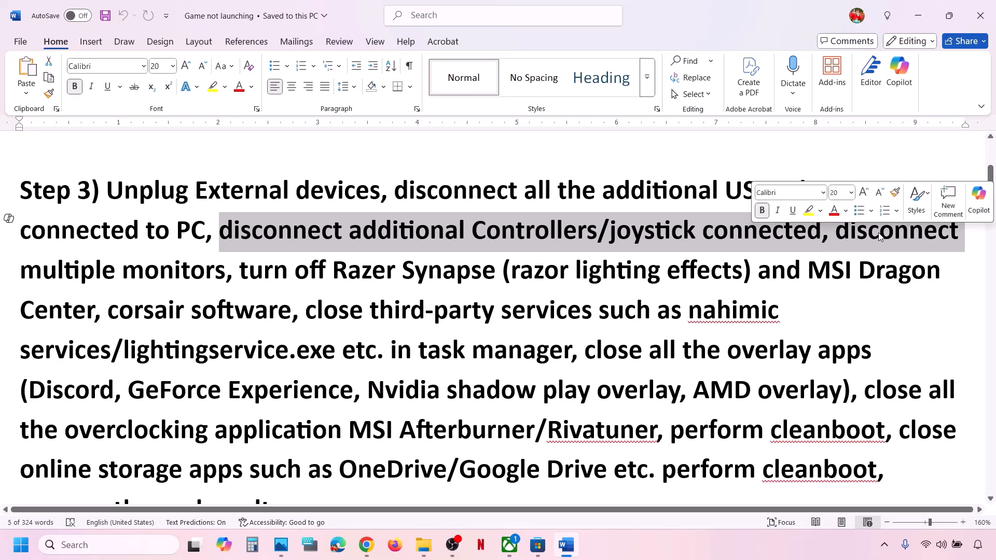
click(447, 232)
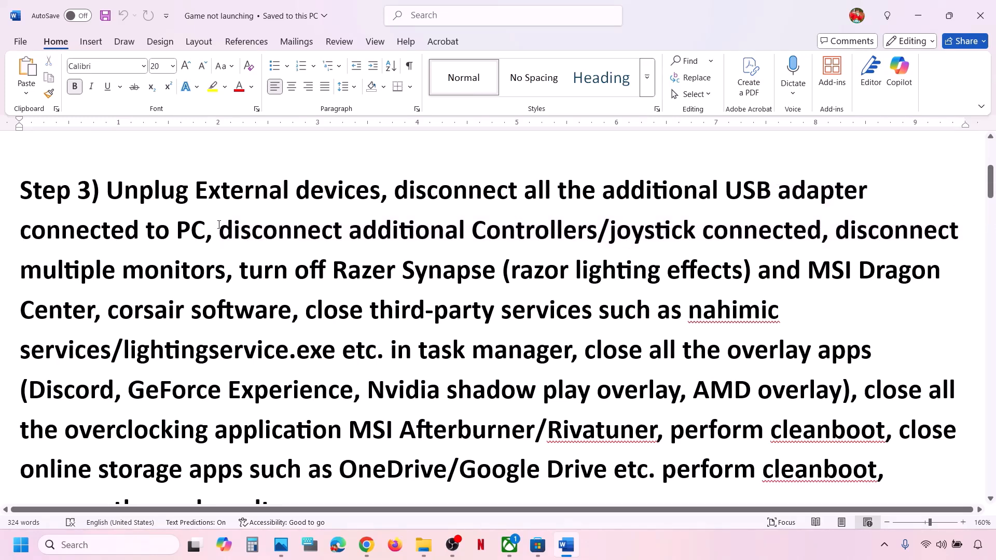
drag(218, 224, 821, 232)
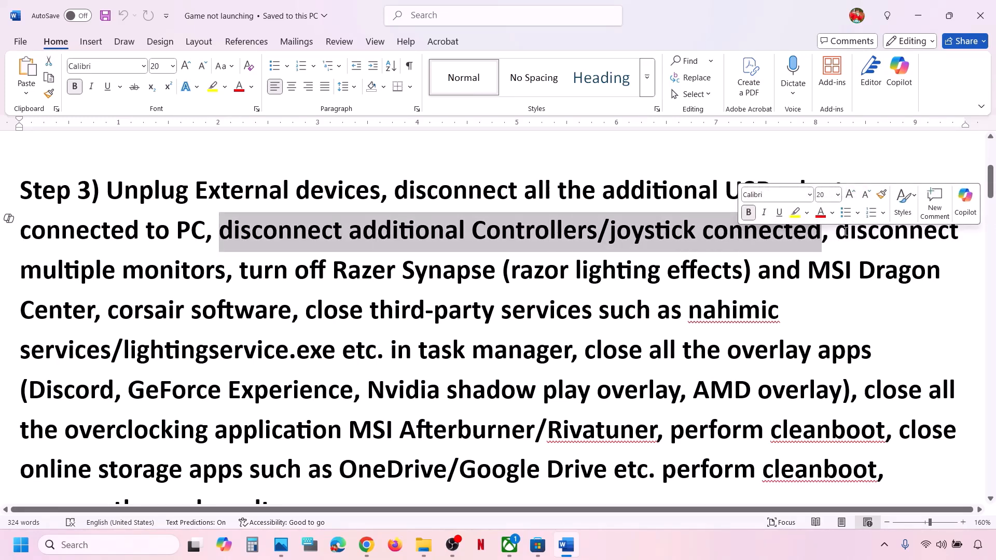
drag(837, 231, 878, 353)
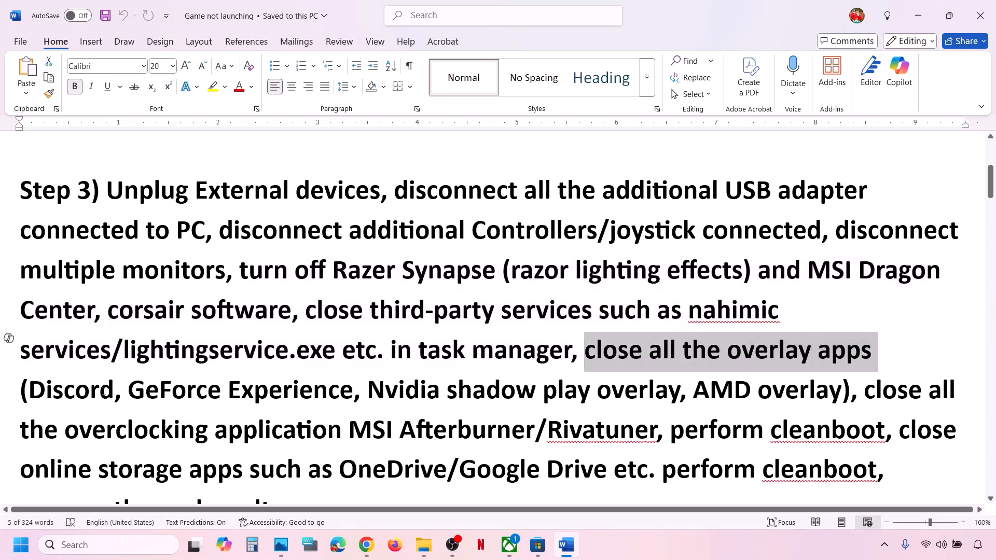
drag(115, 390, 29, 391)
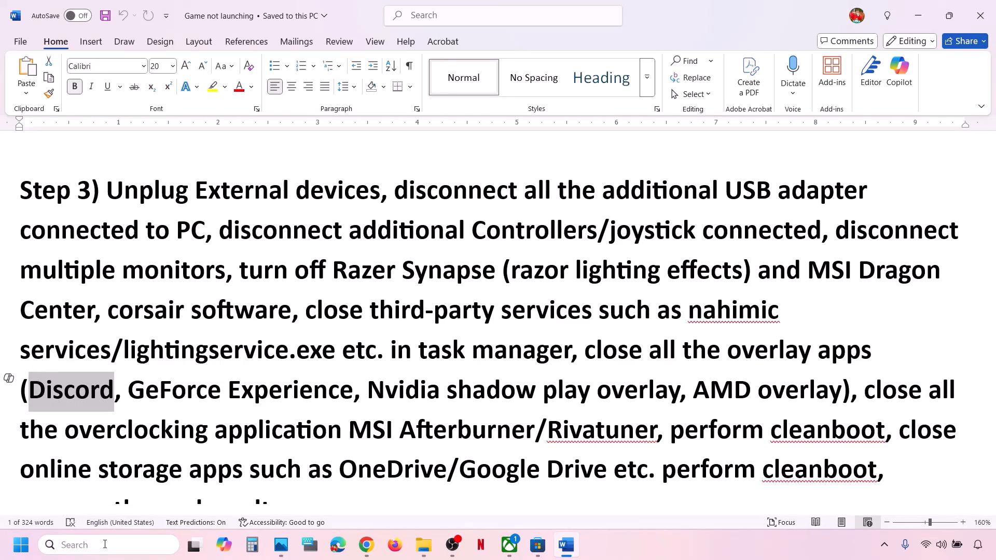
- Open the NVIDIA app, view the NVIDIA overlay option in its settings, and close the app
click(107, 545)
text(nvidia)
key(Return)
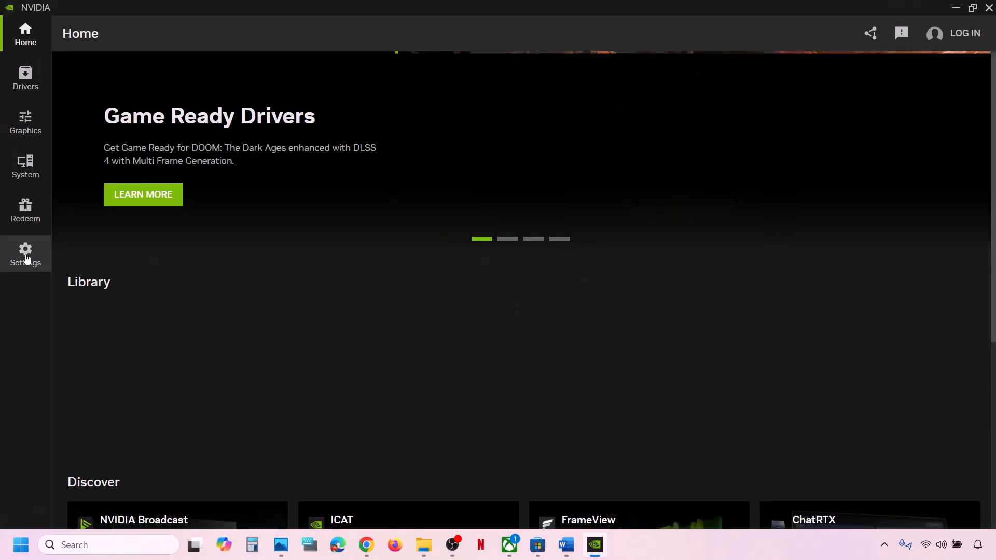
click(25, 258)
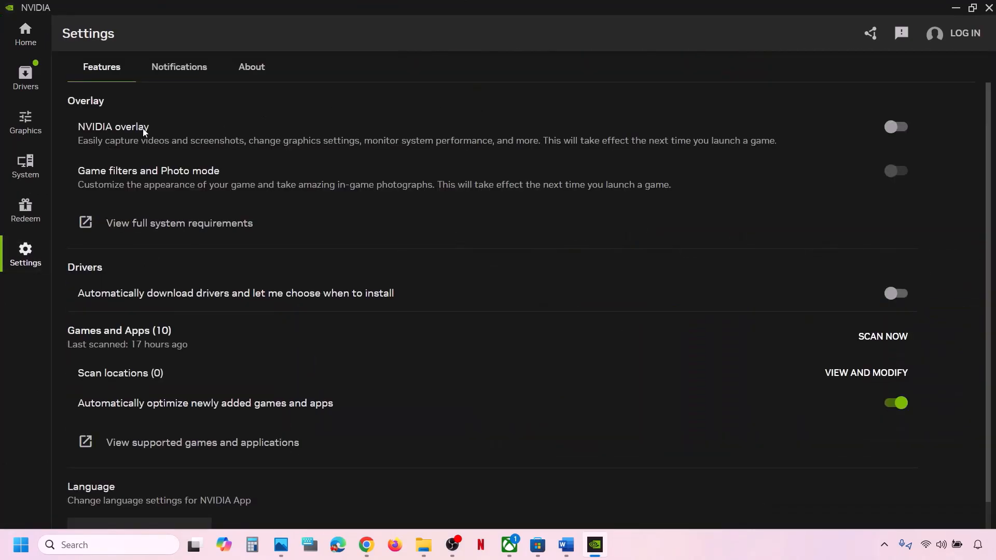
click(986, 11)
- Examine the part of Step 3 about closing overclocking applications such as MSI Afterburner and Rivatuner
scroll(444, 362, down, 1)
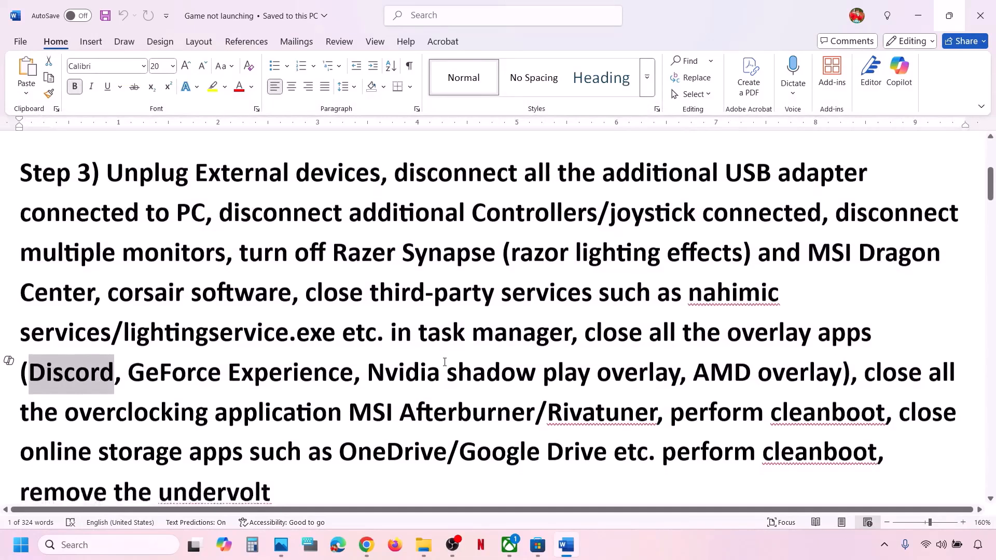
scroll(445, 362, down, 1)
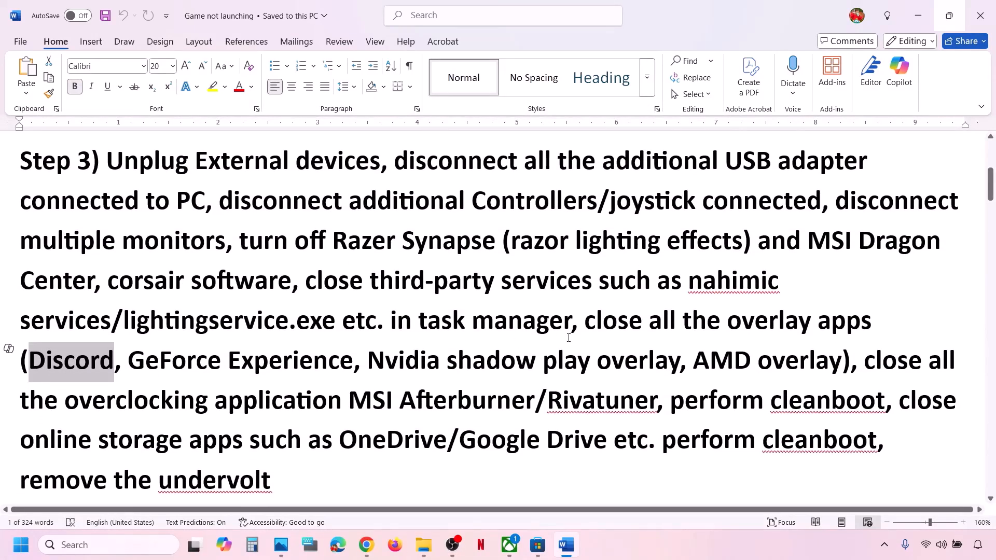
drag(588, 322, 535, 399)
scroll(463, 394, down, 1)
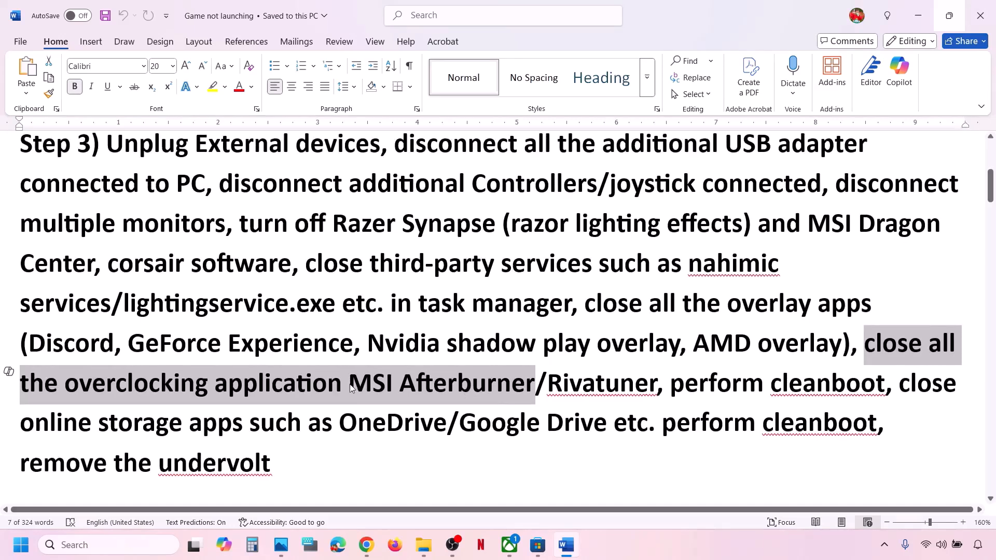
drag(351, 388, 626, 370)
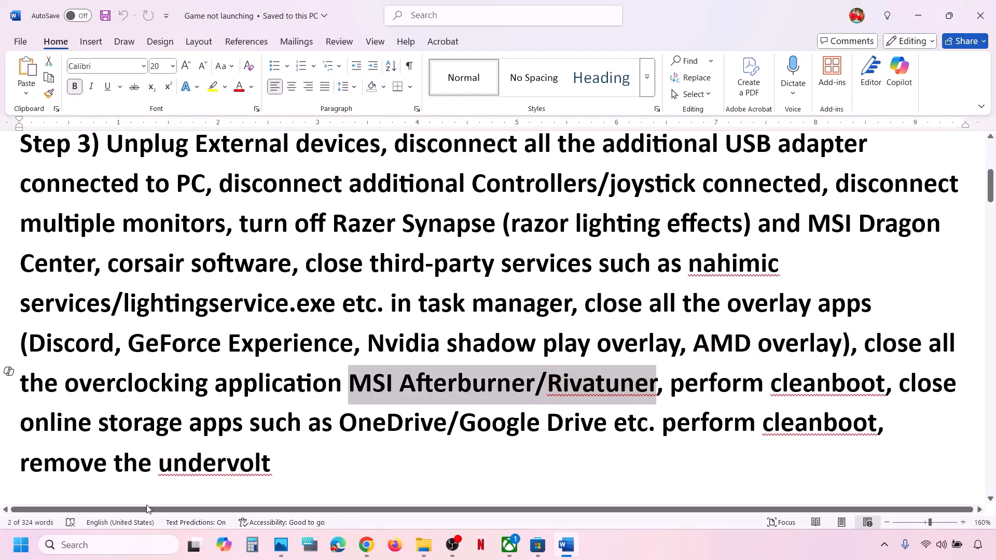
- Find and launch MSI Afterburner and RivaTuner Statistics Server using Windows search
click(119, 543)
text(msi)
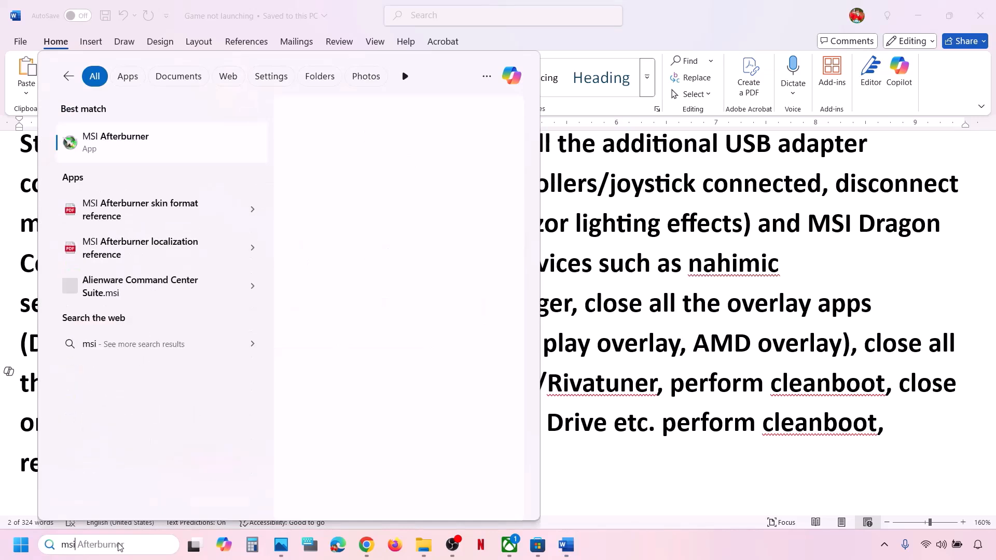
key(Return)
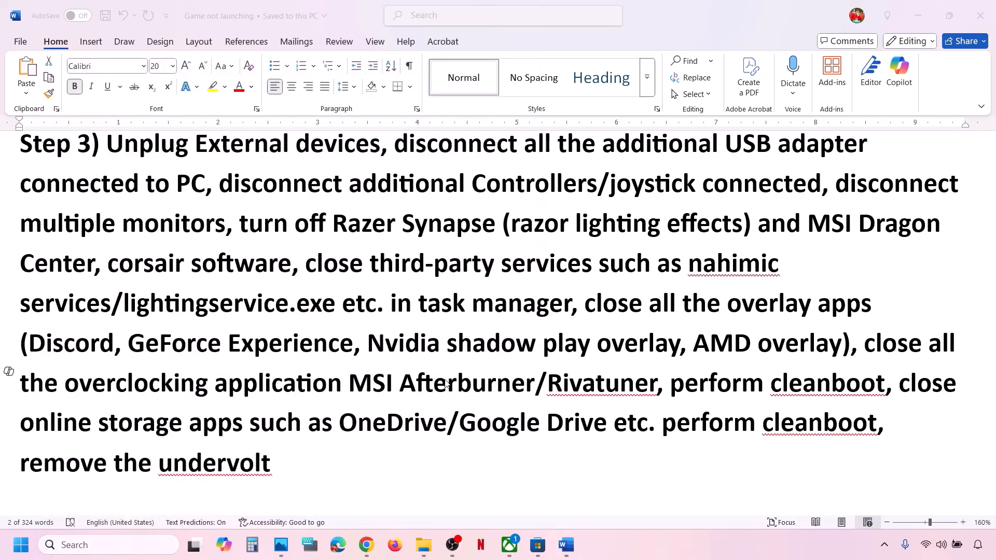
click(142, 542)
text(riva)
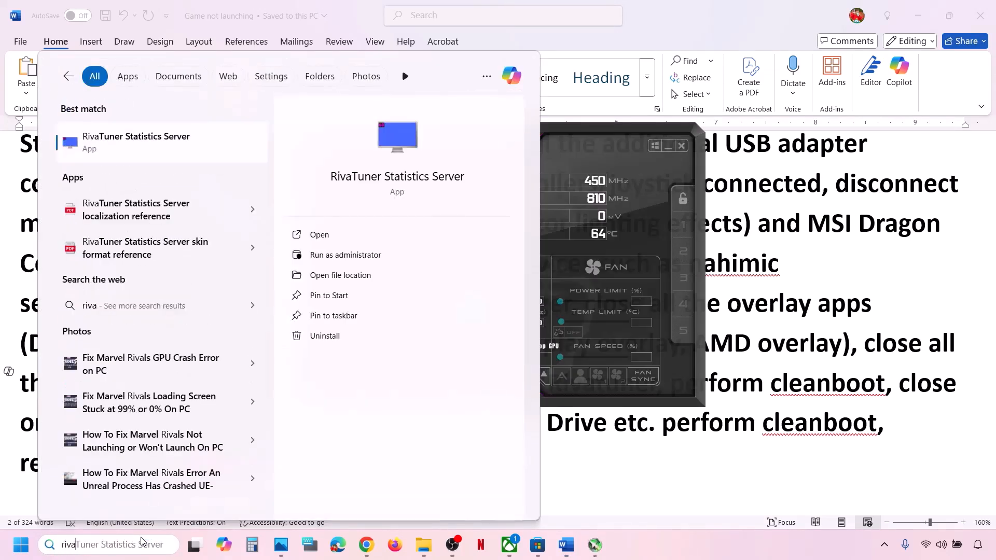
key(Return)
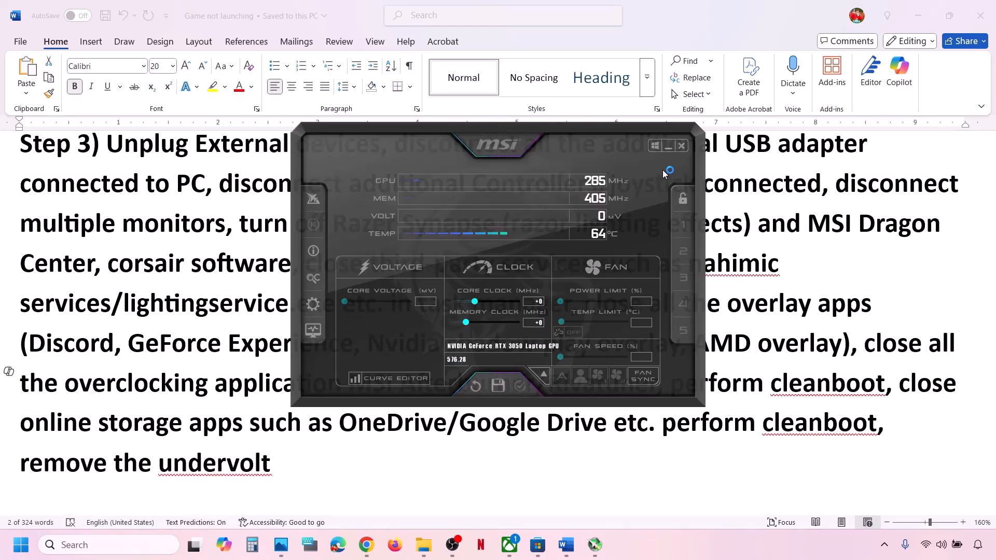
- Minimize the MSI Afterburner window, exit both MSI Afterburner and RivaTuner Statistics Server completely, and return to the Word document
click(669, 147)
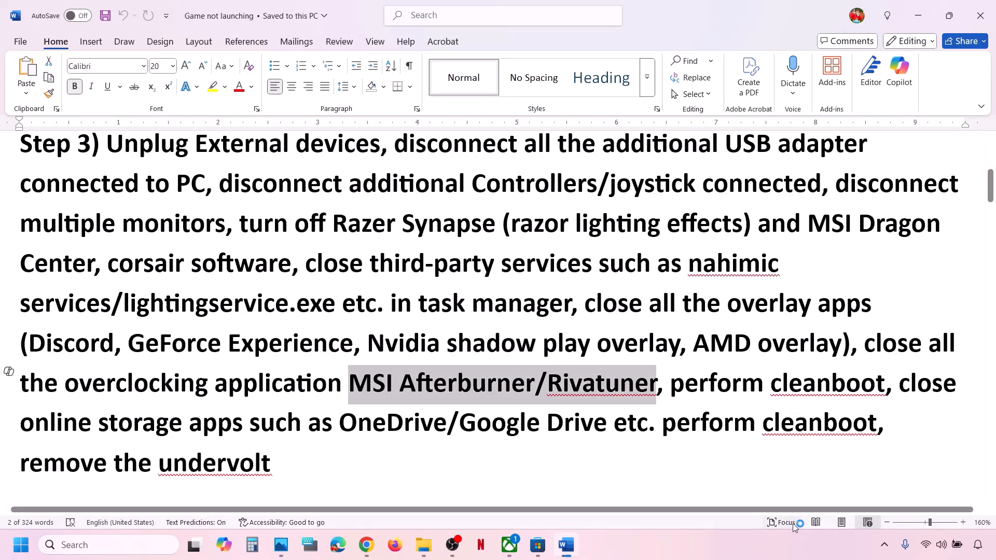
click(884, 544)
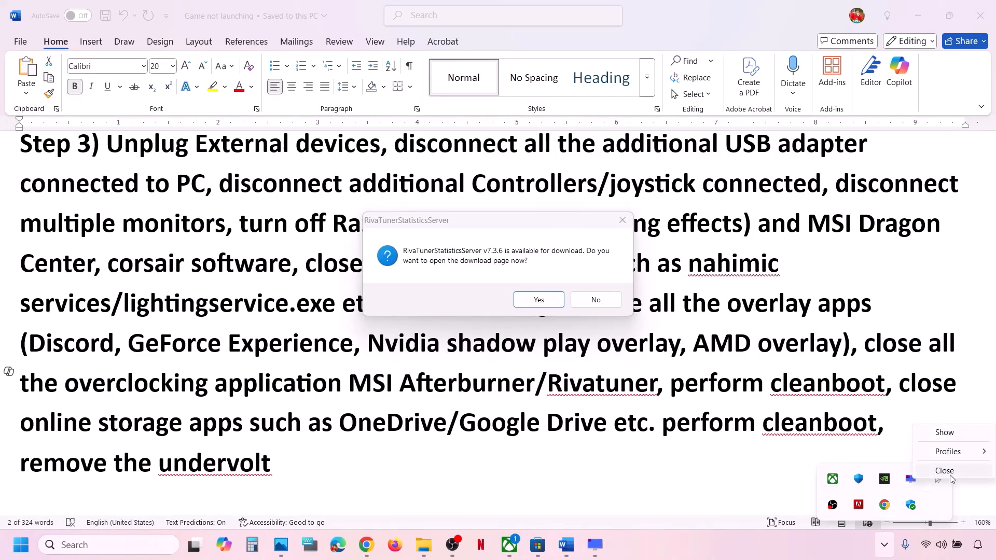
click(957, 476)
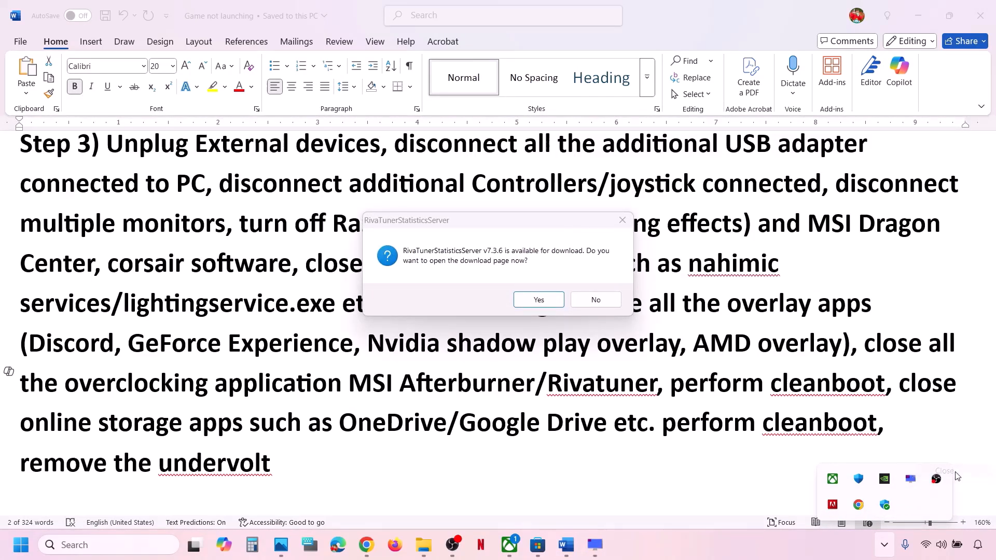
right_click(911, 483)
click(950, 506)
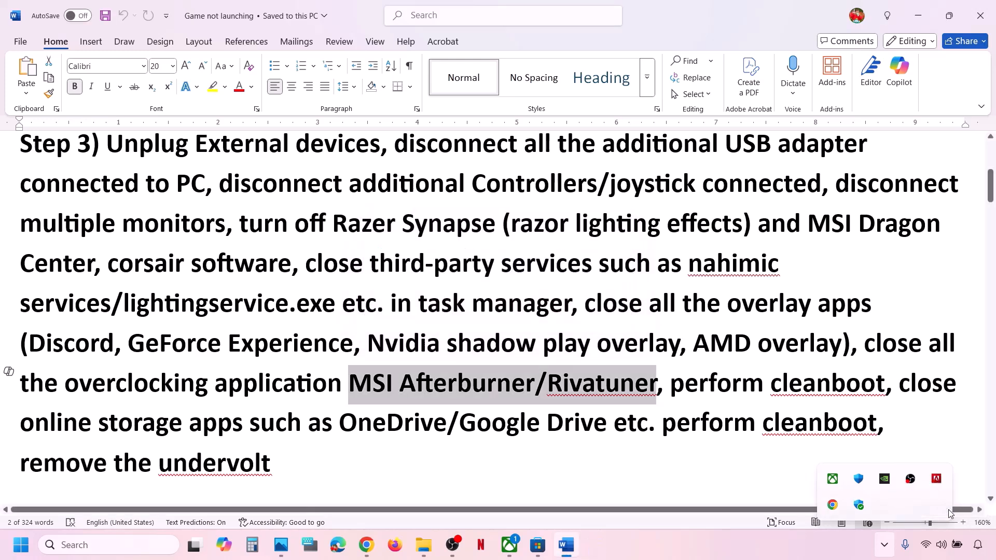
click(565, 413)
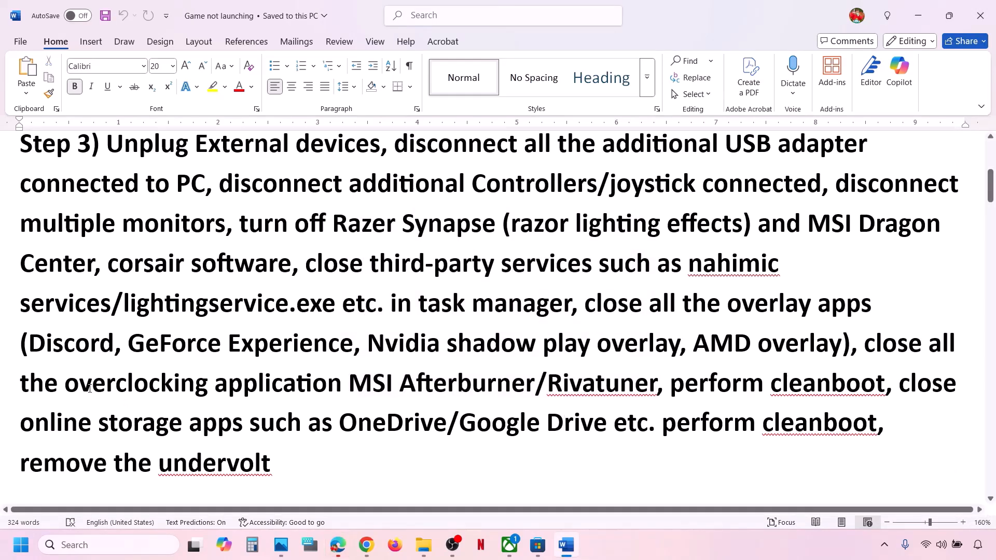
- Insert "Set overclocking to default," before "close all the overclocking application" in Step 3
drag(65, 383, 319, 383)
click(742, 388)
click(863, 347)
text(Set over)
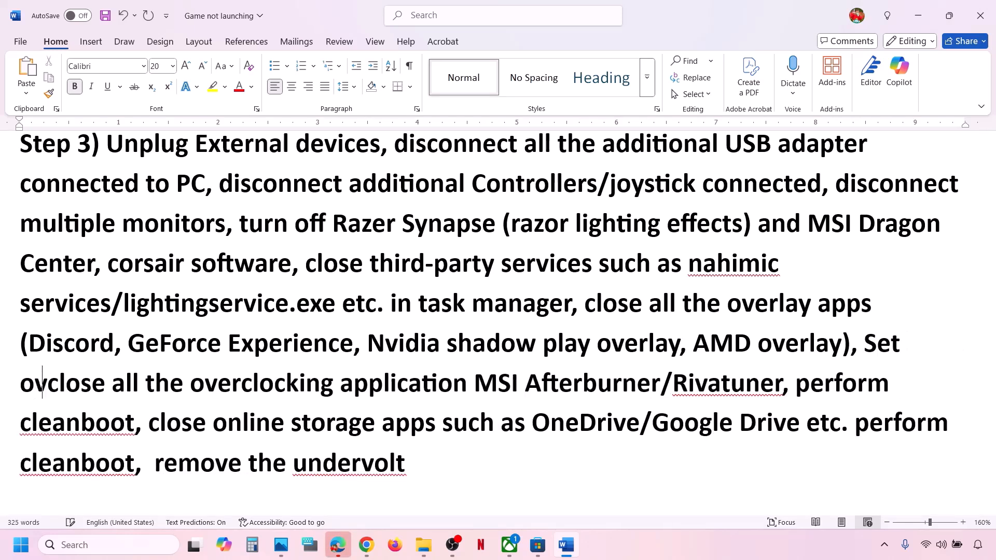
text(clocking to)
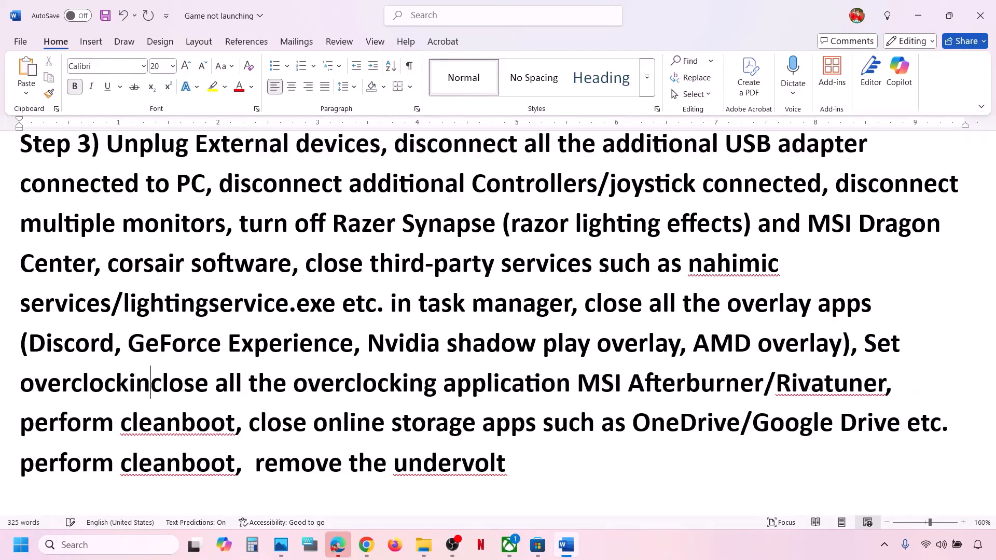
text( default)
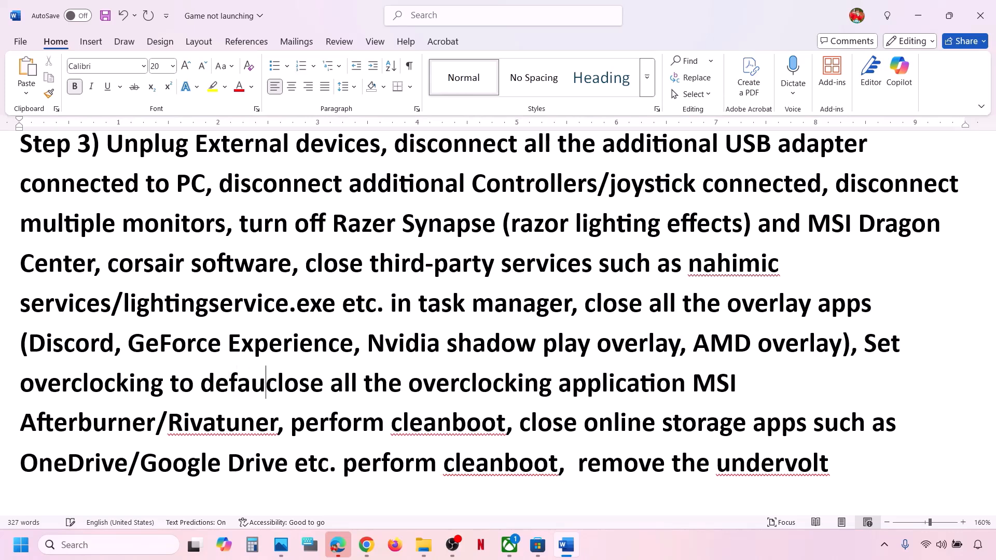
text(,)
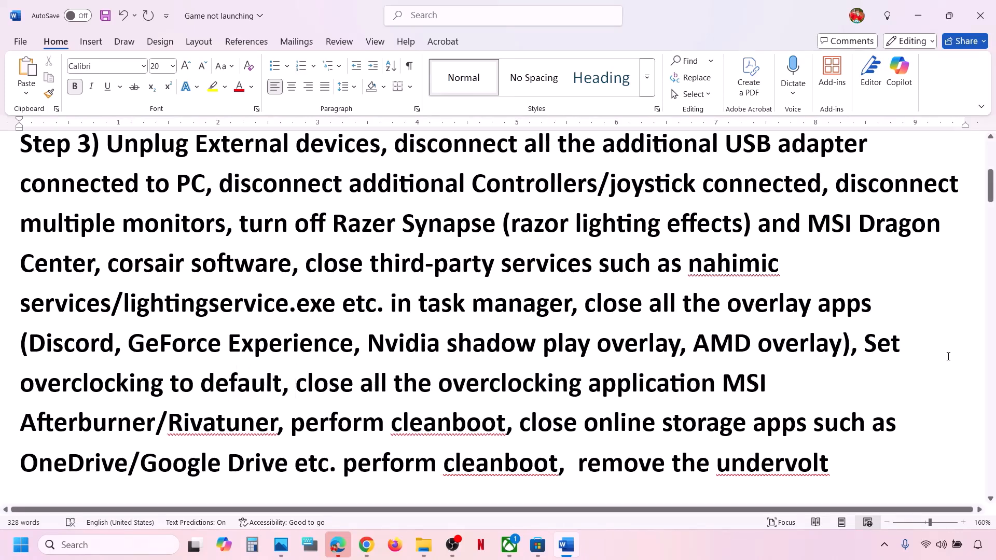
- Highlight the "perform cleanboot" instruction in Step 3, and find and open System Configuration using Windows search
drag(865, 342, 506, 424)
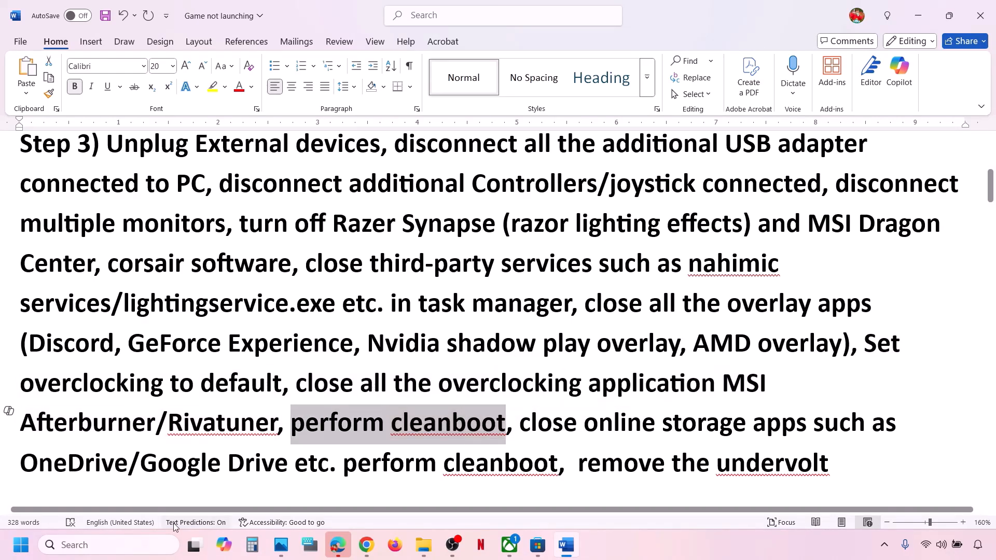
click(137, 549)
text(ystem)
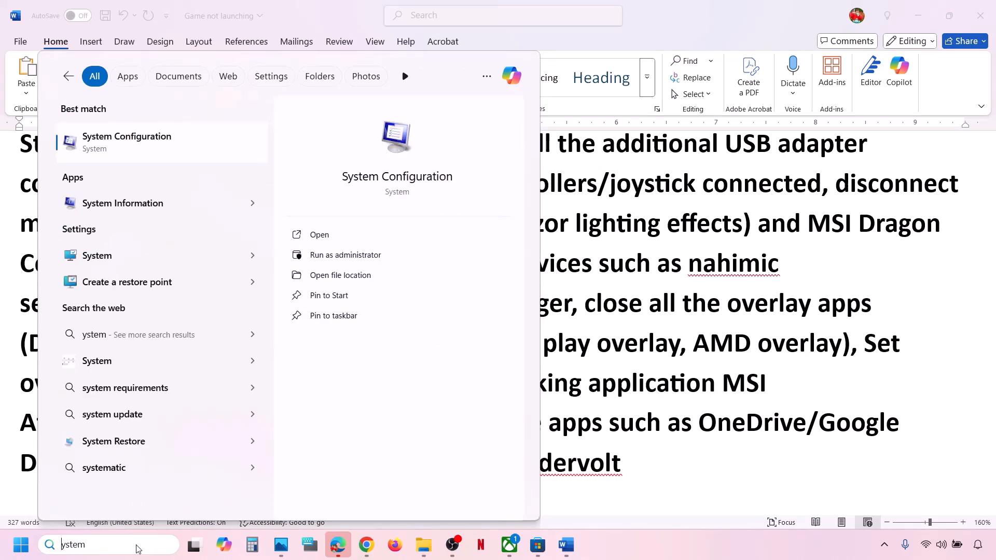
text(s)
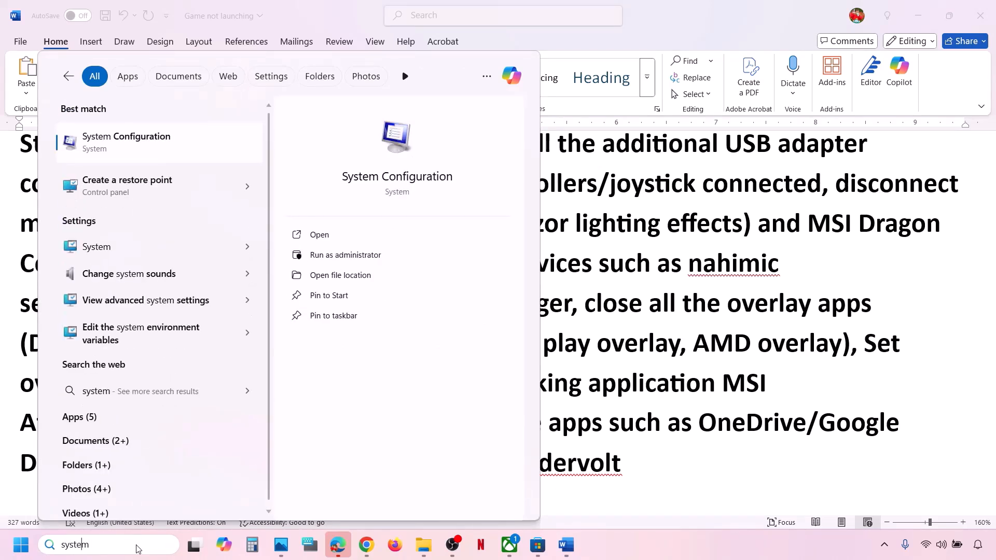
text( cobfi)
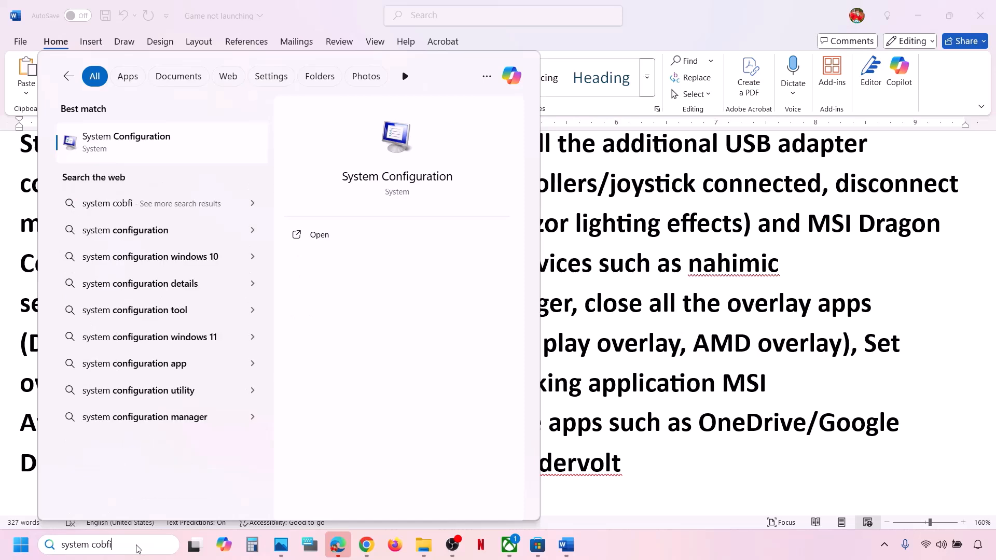
click(148, 137)
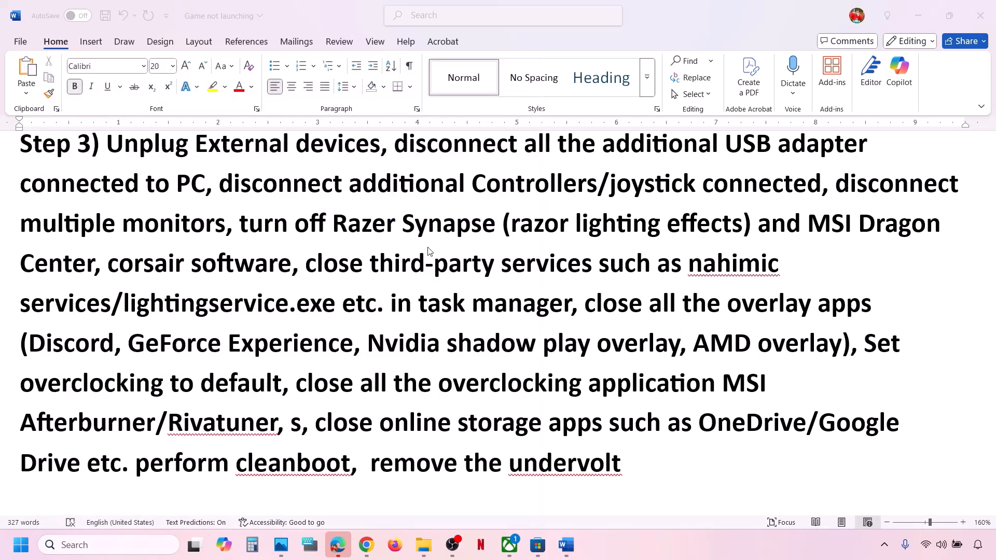
- Hide all Microsoft services in System Configuration, disable all the remaining services, and apply and confirm the changes
click(405, 171)
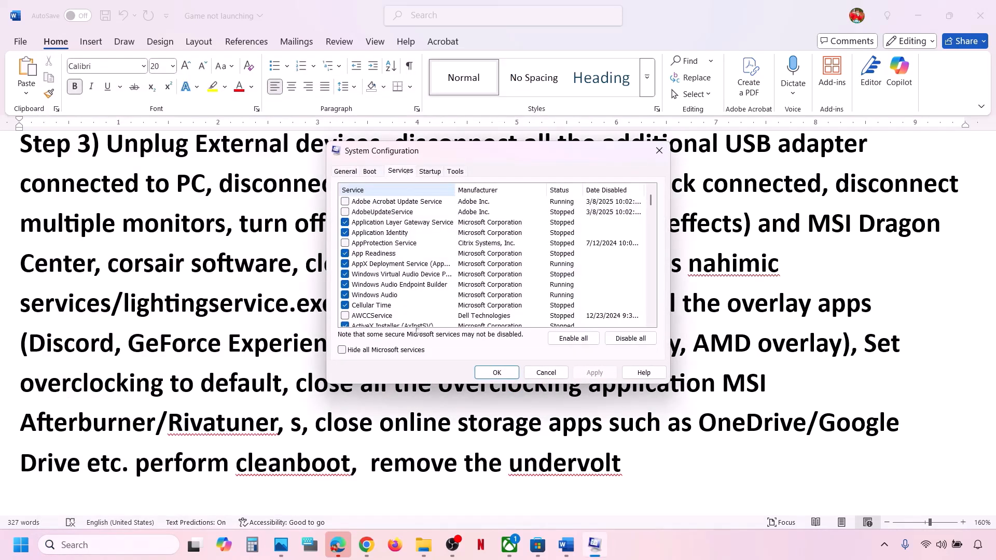
click(342, 350)
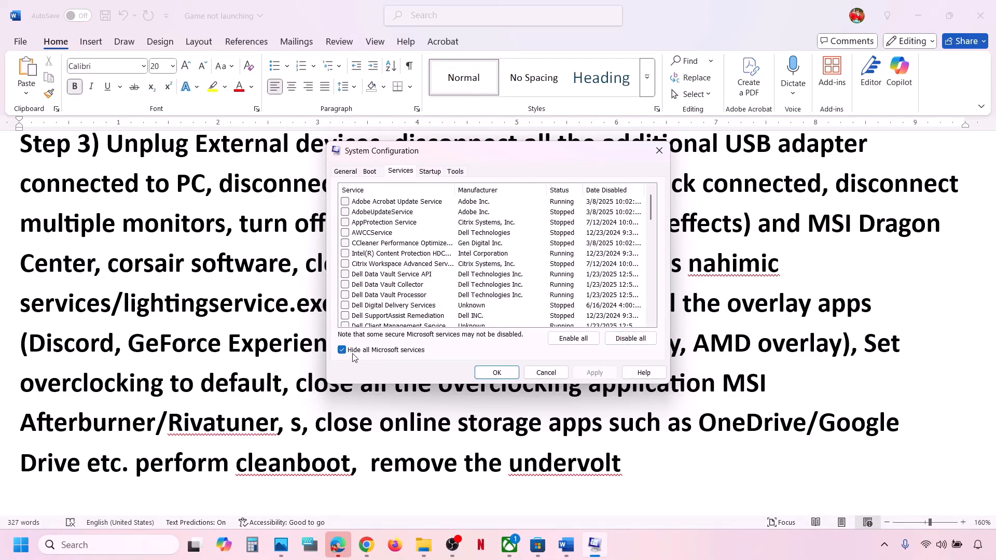
click(631, 338)
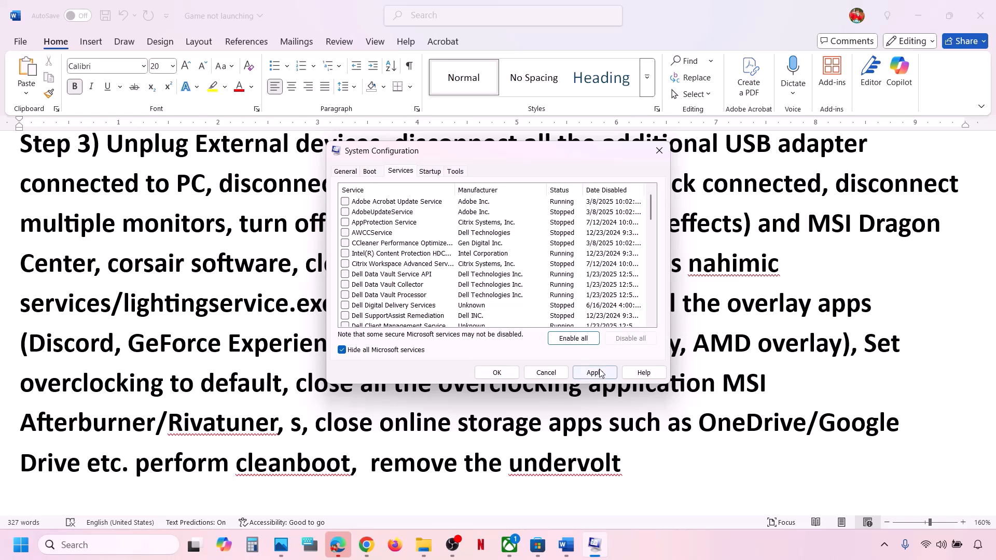
click(597, 373)
click(497, 372)
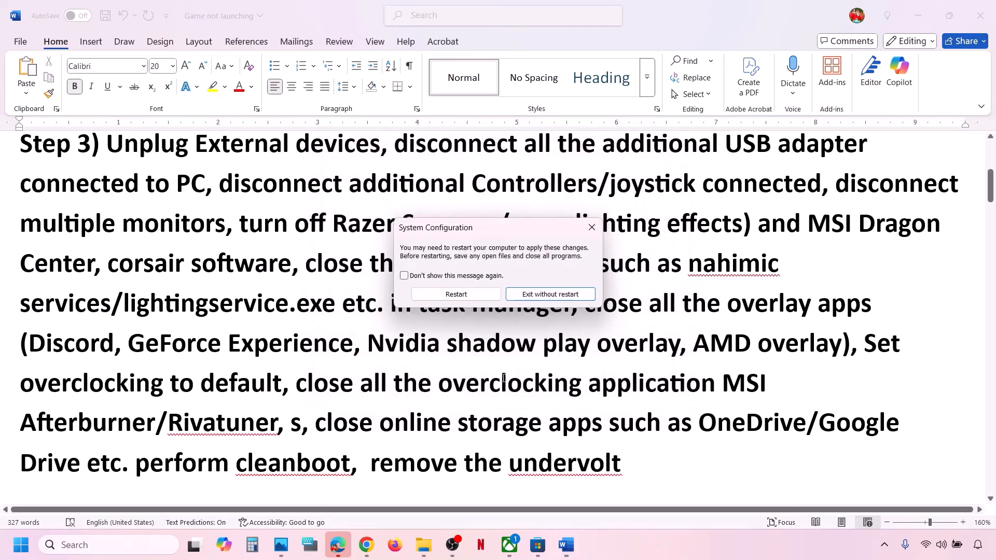
- Dismiss the System Configuration restart prompt without restarting and restore the deleted "perform cleanboot" text in Step 3
click(595, 227)
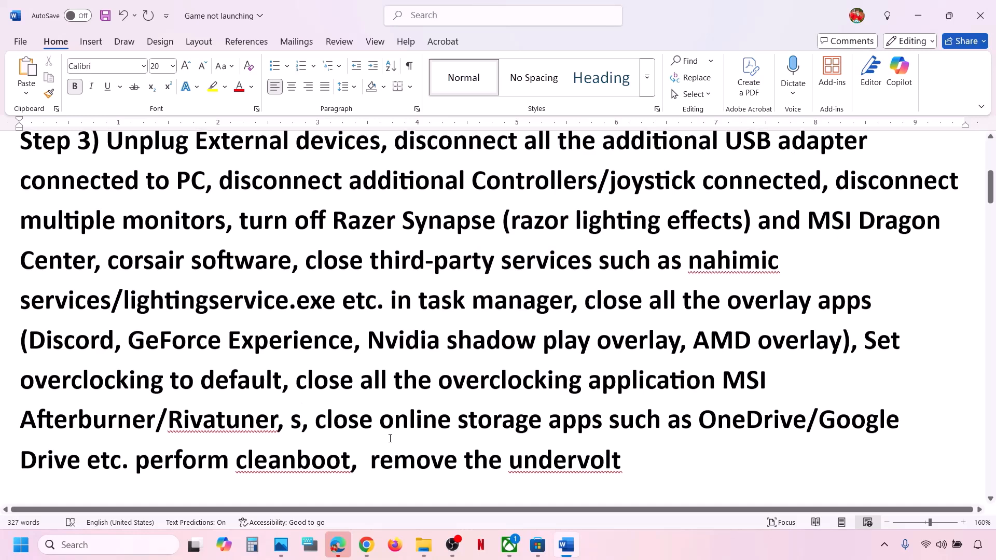
key(ctrl+z)
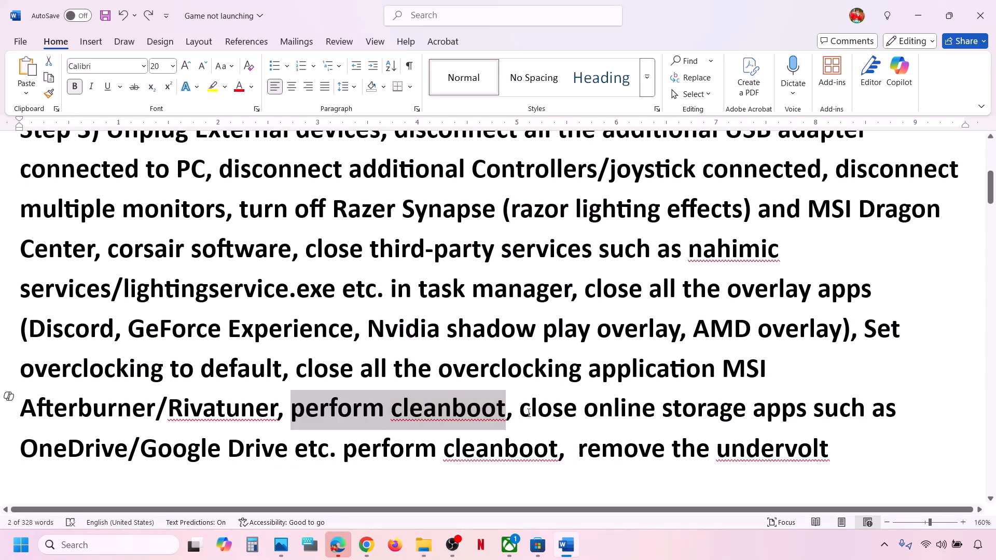
- Highlight the Step 3 instructions about closing online storage apps and removing the undervolt, and clear the selection
drag(521, 407, 333, 439)
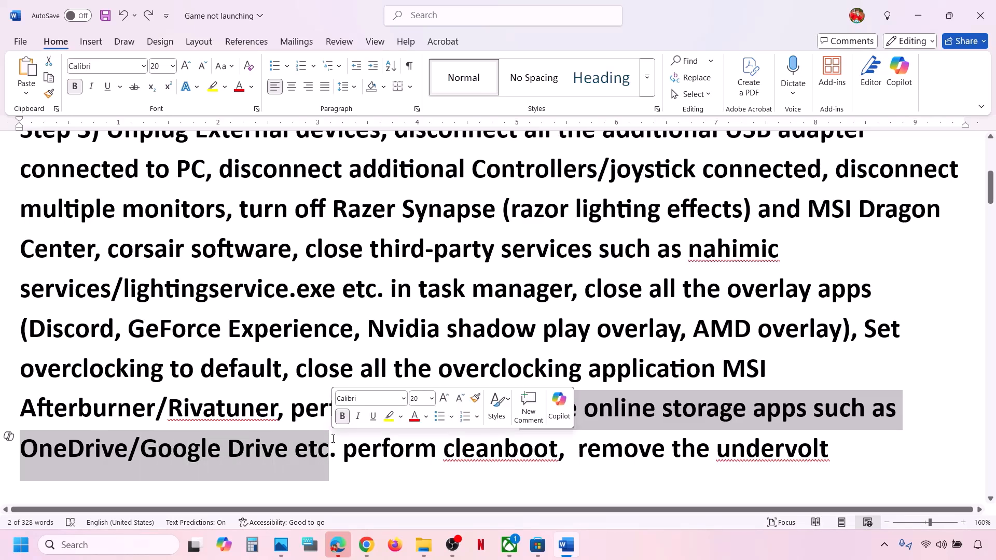
drag(584, 450, 815, 449)
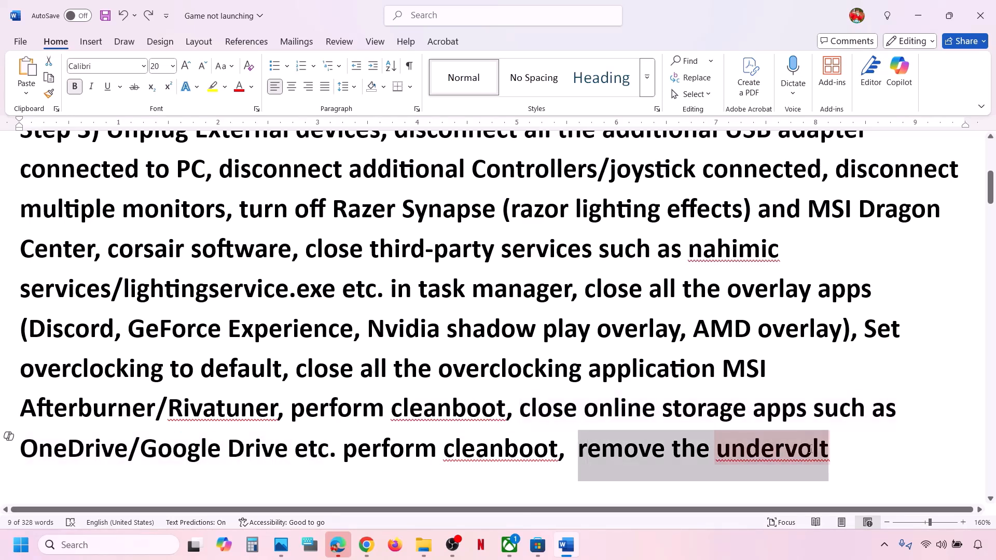
click(295, 391)
- Highlight "Restart PC" in Step 4, show the Windows power options, and return to the document without restarting
scroll(296, 390, down, 3)
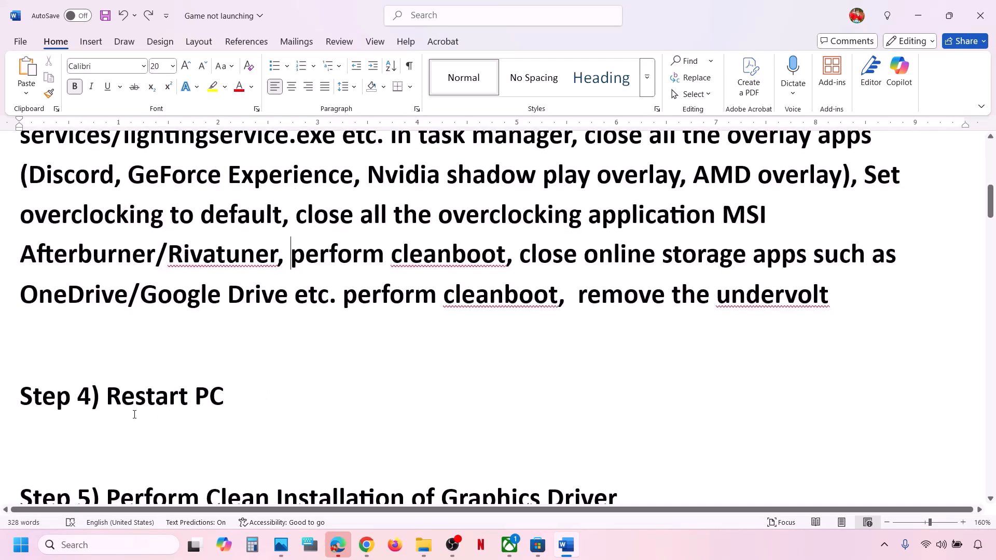
drag(107, 399, 224, 398)
key(super)
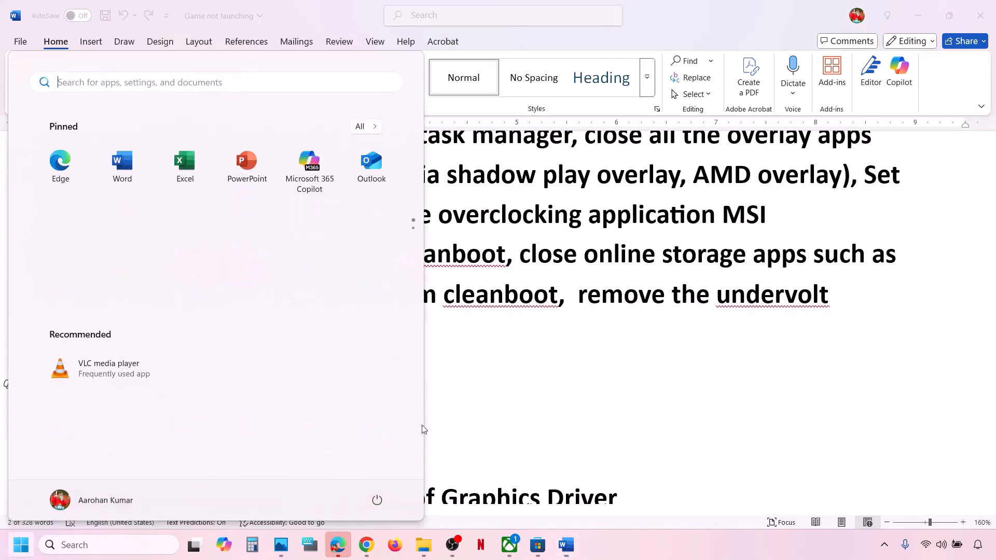
click(377, 499)
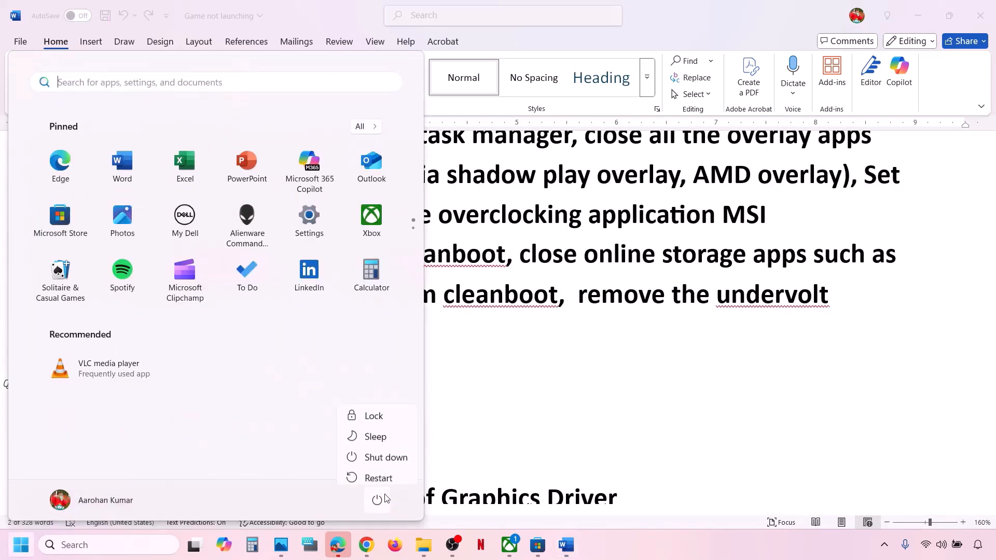
click(575, 391)
click(475, 390)
- Highlight Step 5 about clean installation of the graphics driver together with its NVIDIA and AMD download links
scroll(475, 386, down, 1)
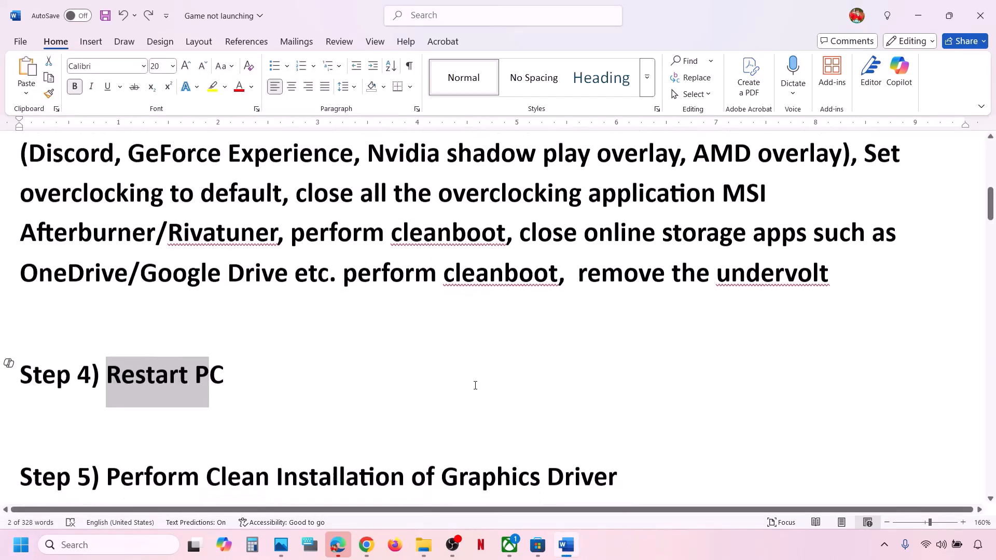
scroll(475, 385, down, 2)
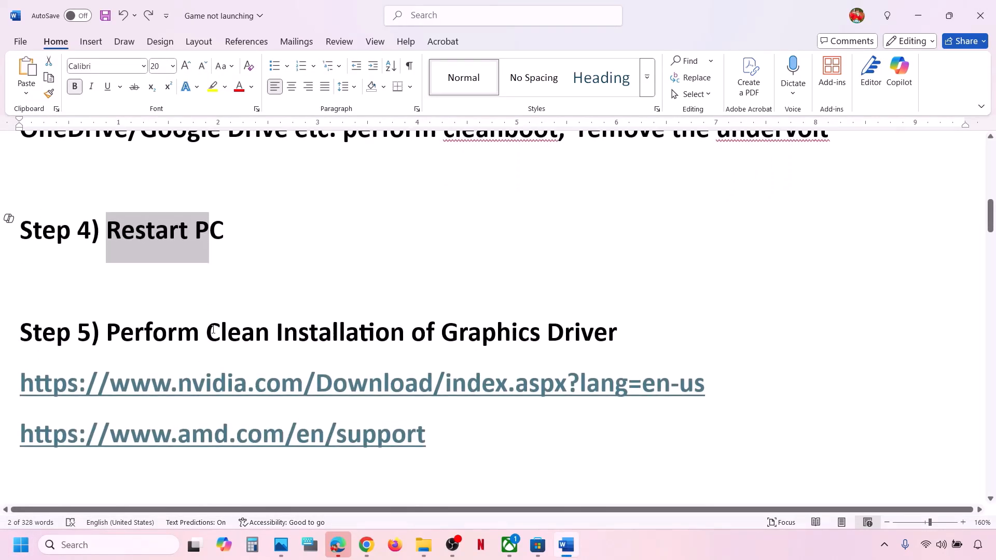
drag(318, 330, 620, 335)
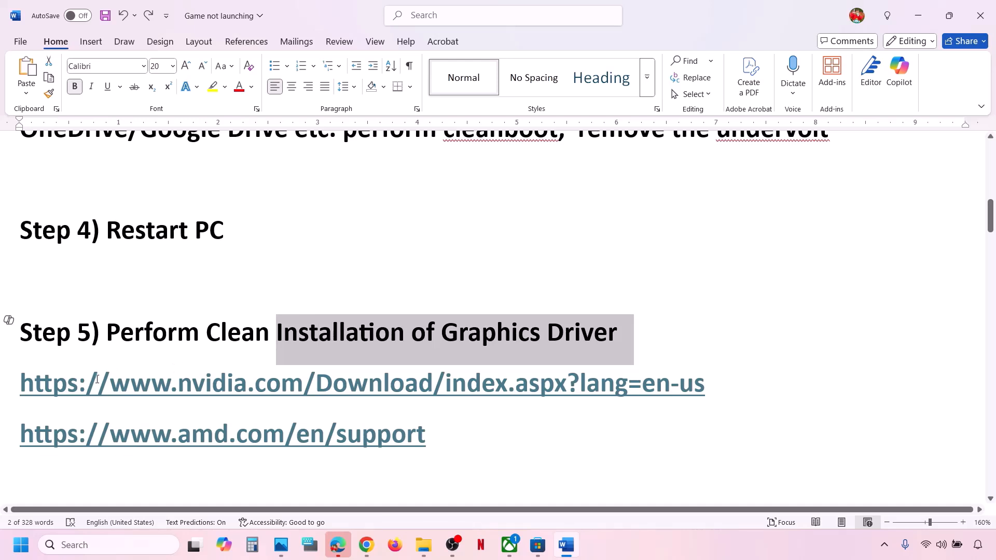
drag(706, 384, 671, 365)
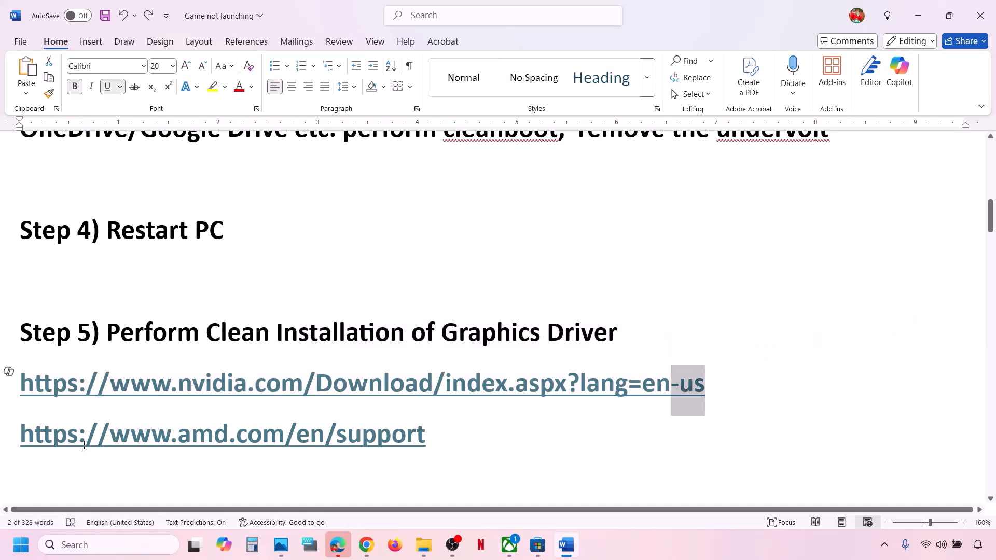
drag(68, 443, 337, 438)
click(737, 551)
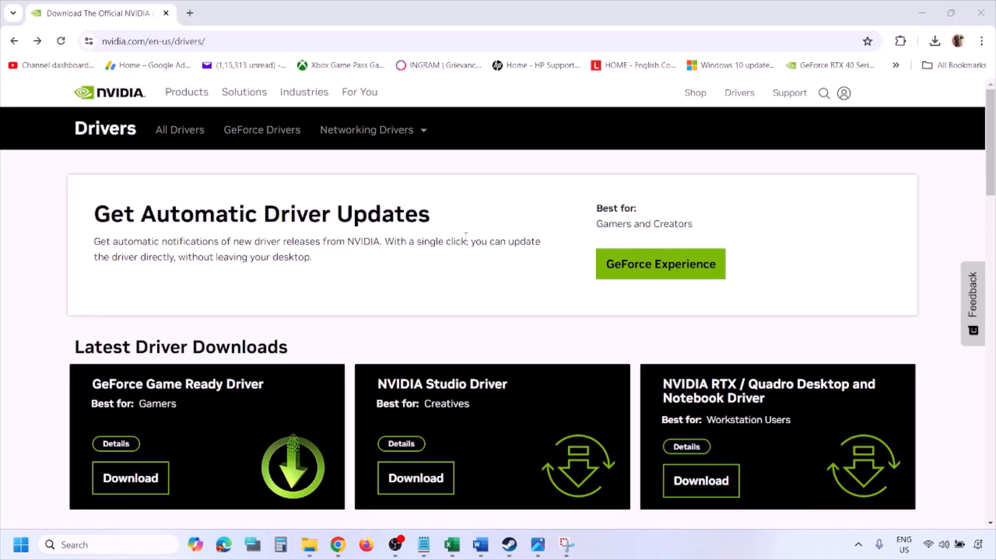
- Choose Windows 11 in the NVIDIA manual driver search and find drivers for the GeForce RTX 3050 Laptop GPU
scroll(232, 317, down, 9)
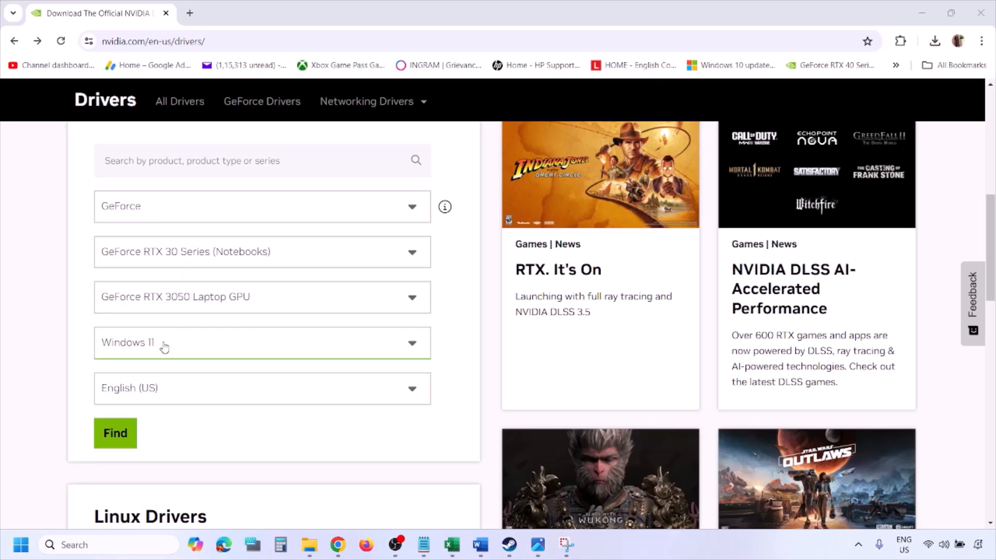
click(165, 347)
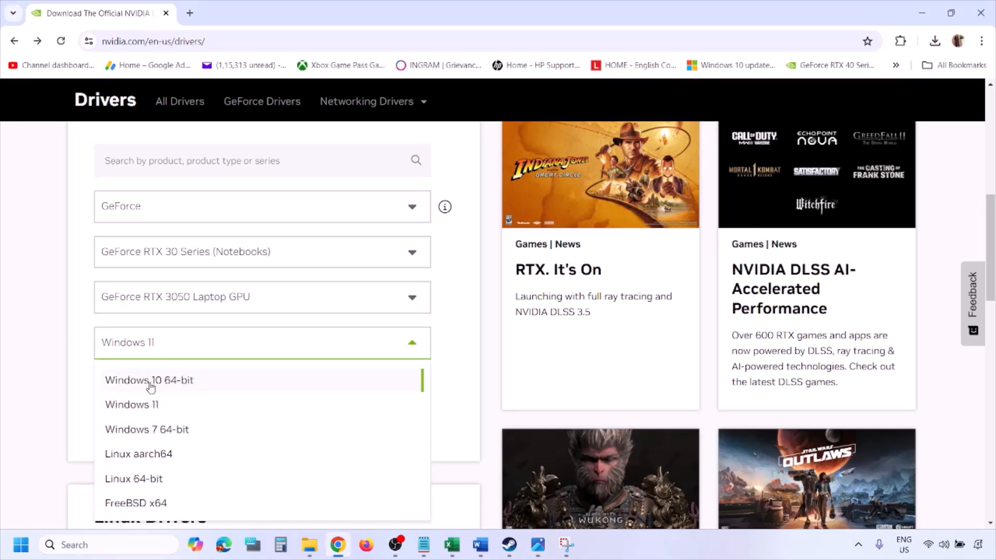
click(145, 410)
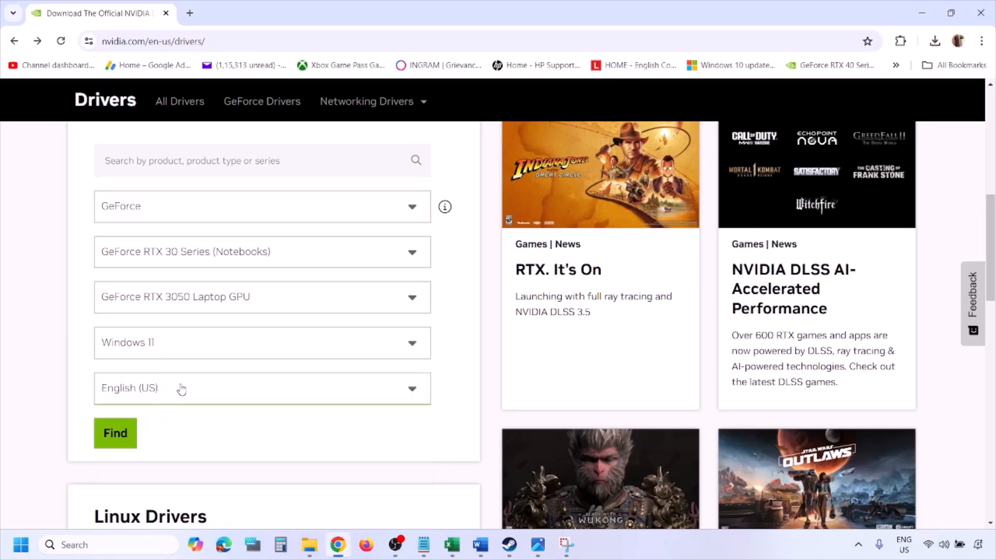
click(116, 435)
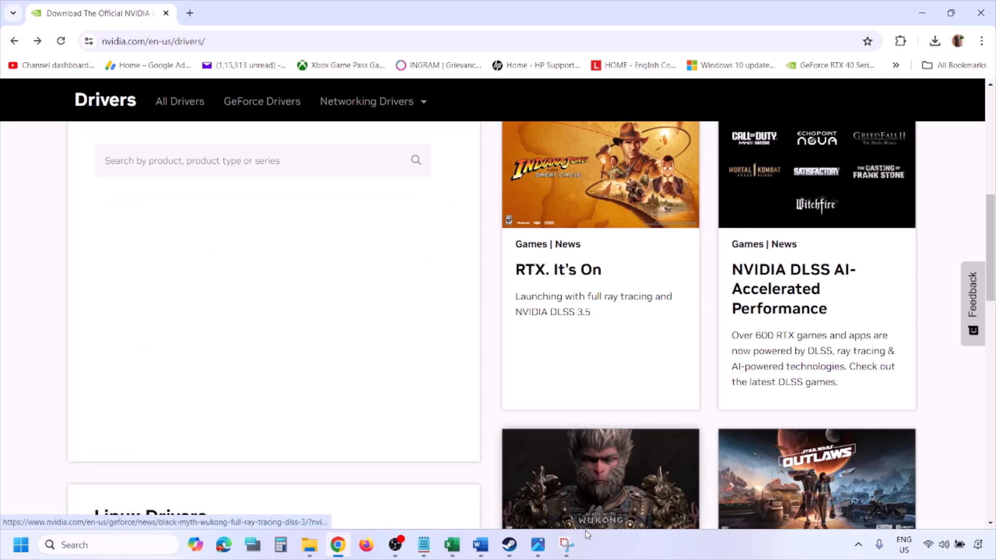
- Review the NVIDIA driver download and clean installation screenshots from 1.png to 5.png, and show the Windows power options
click(538, 546)
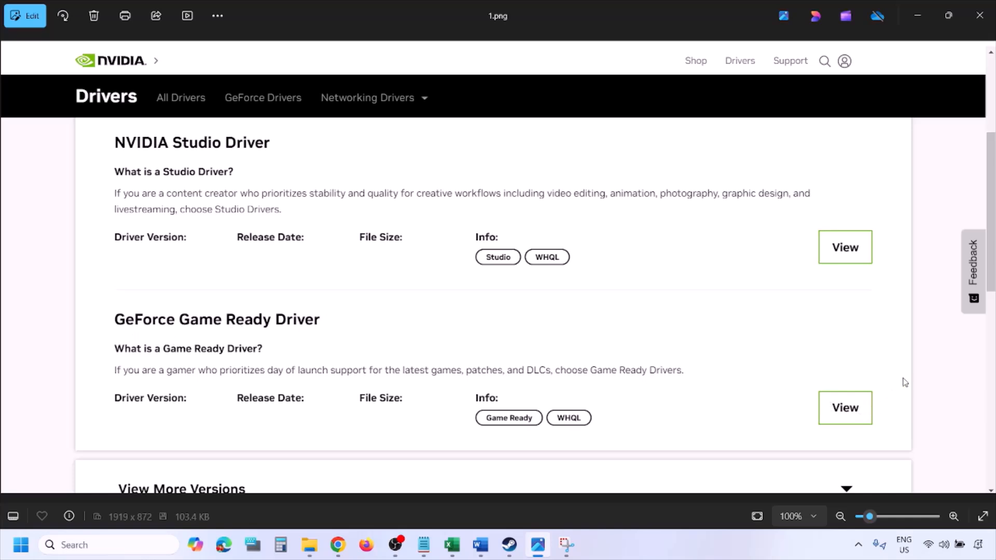
key(Right)
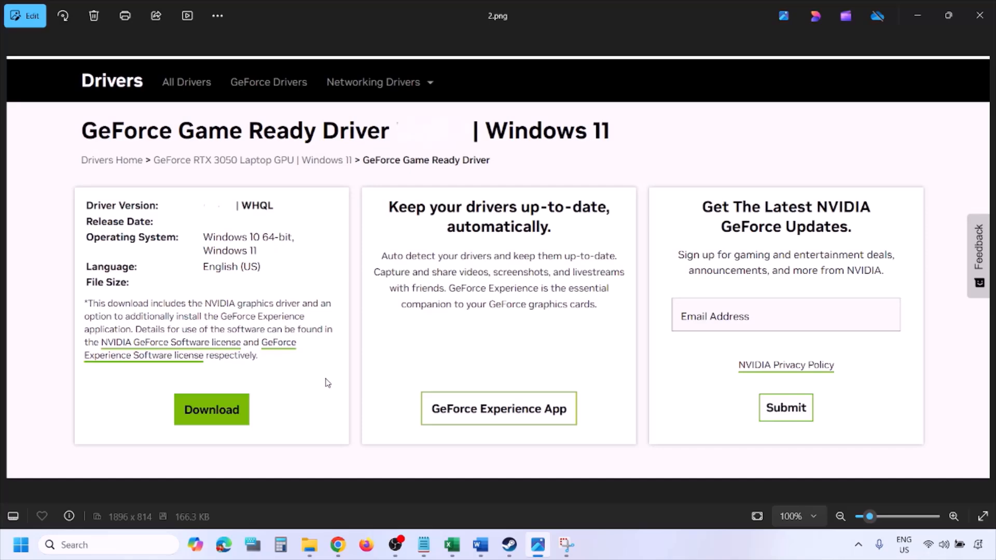
key(Right)
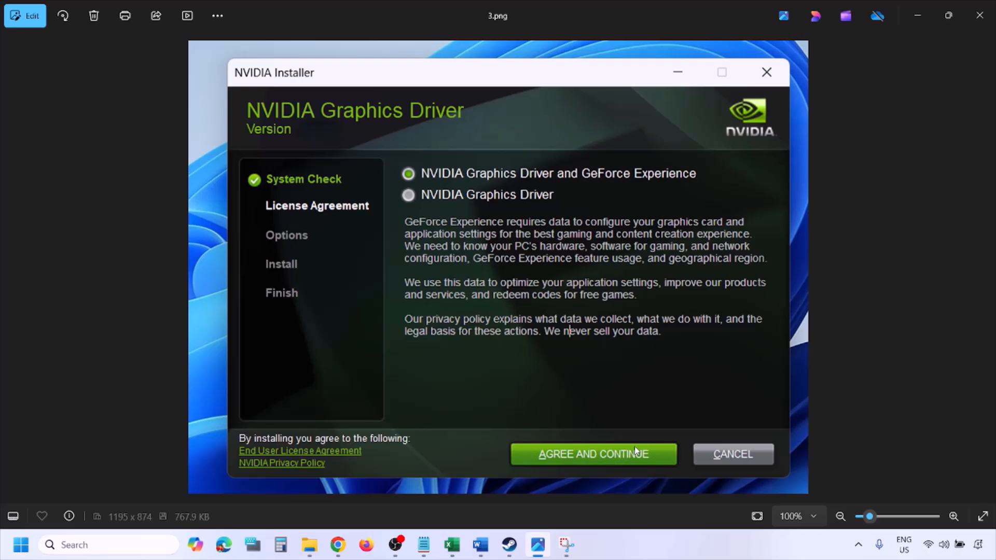
key(Right)
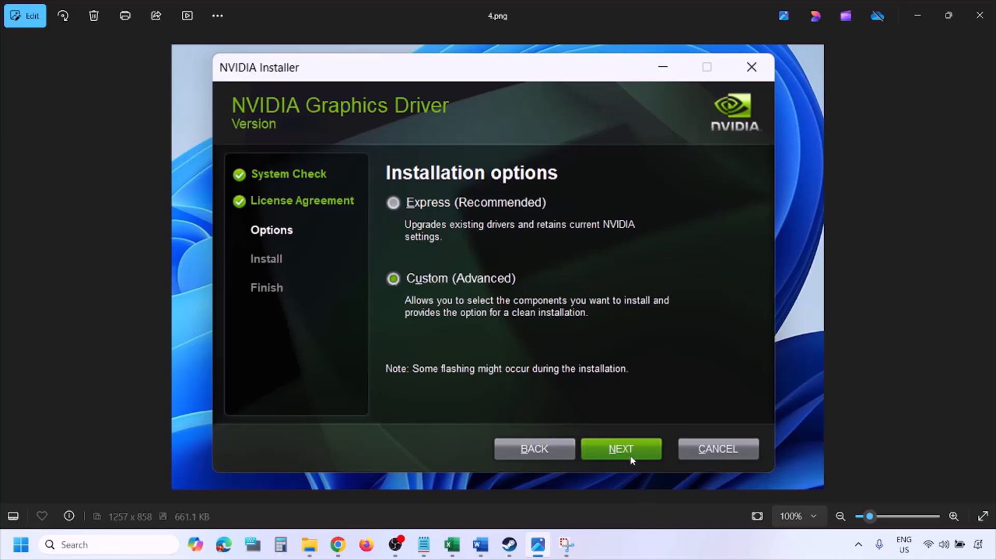
key(Right)
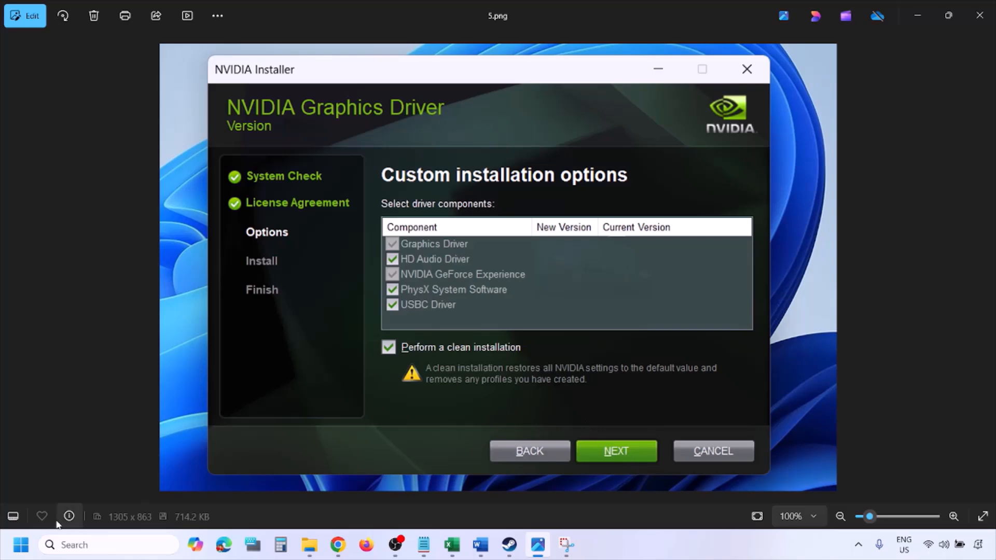
click(21, 545)
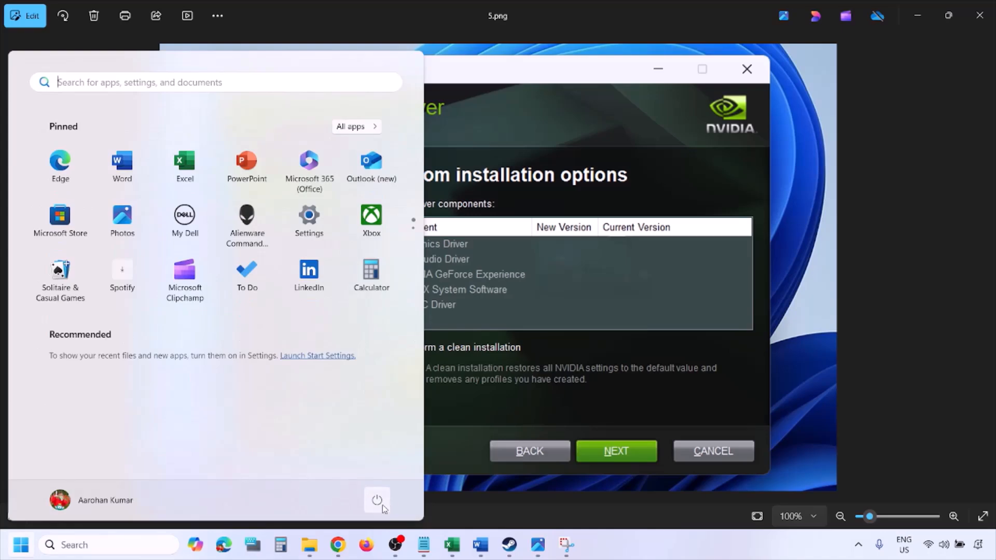
click(377, 500)
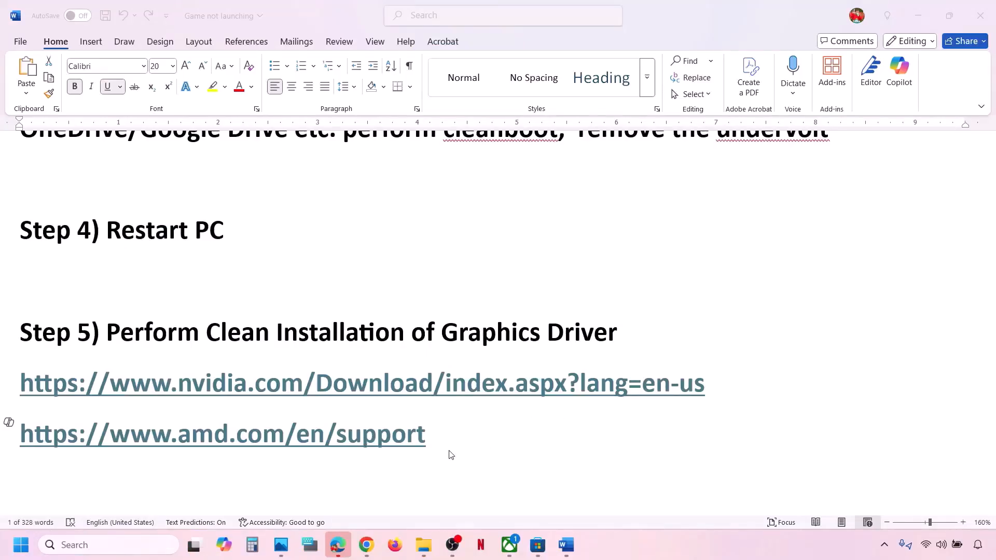
- Highlight the AMD support link under Step 5 in the Word document and clear the selection
click(431, 437)
drag(430, 437, 50, 451)
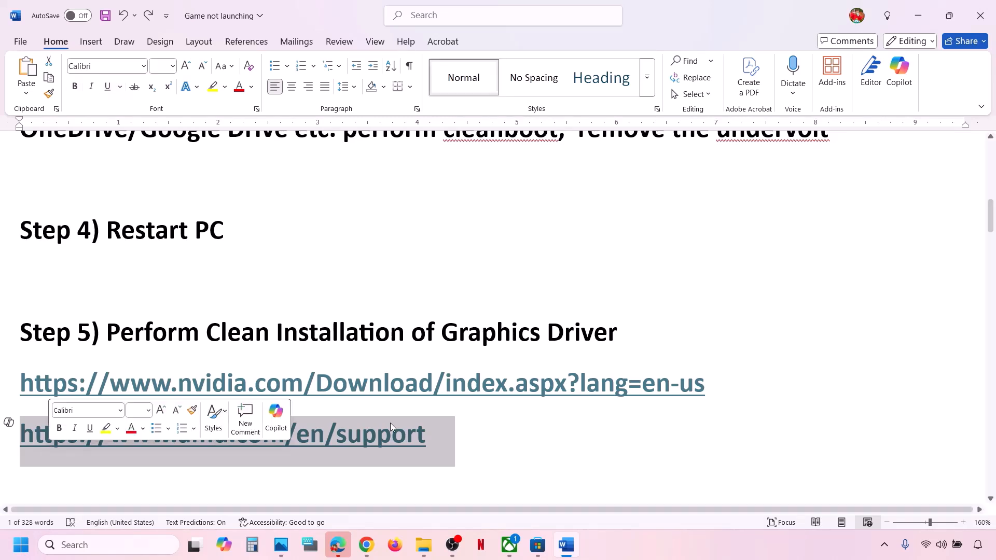
click(484, 422)
- Copy "graphics" from Step 6, search Windows for "graphics settings", and open the Graphics settings page
scroll(483, 421, down, 3)
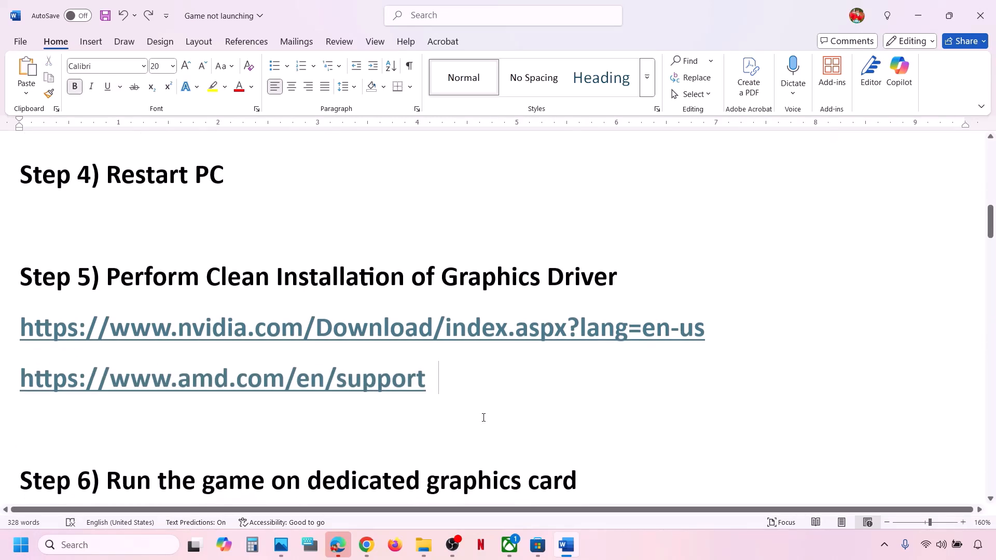
double_click(493, 421)
key(ctrl+c)
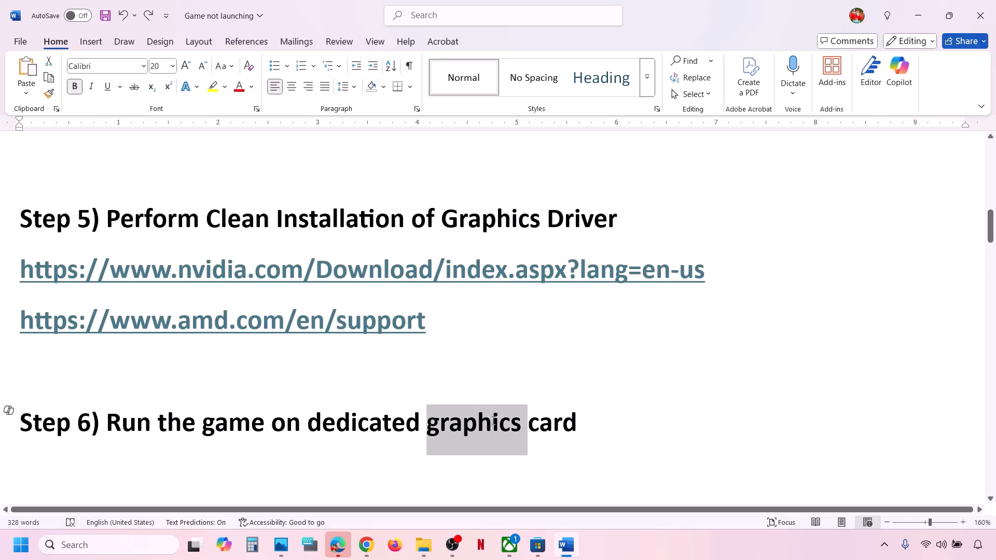
click(107, 541)
key(ctrl+v)
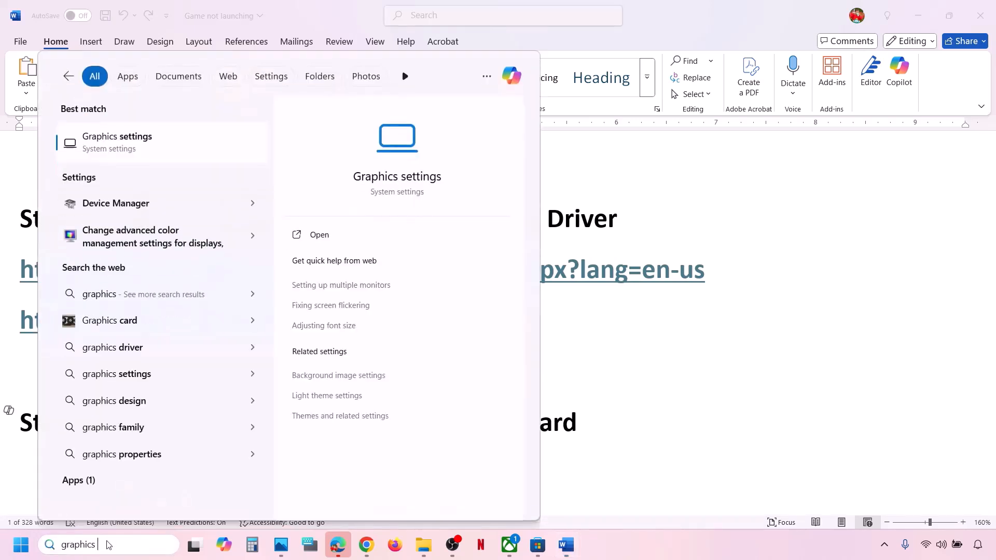
text(settings)
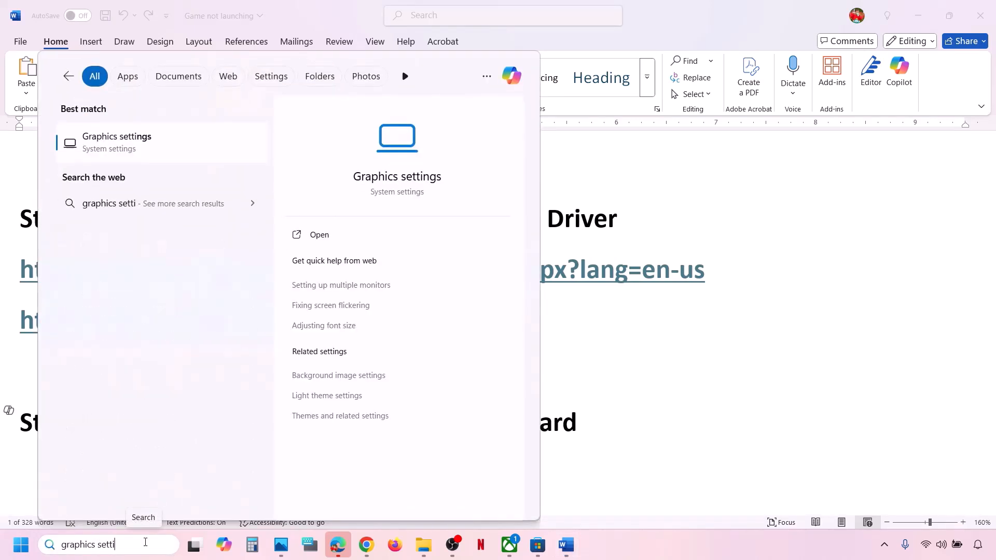
click(113, 148)
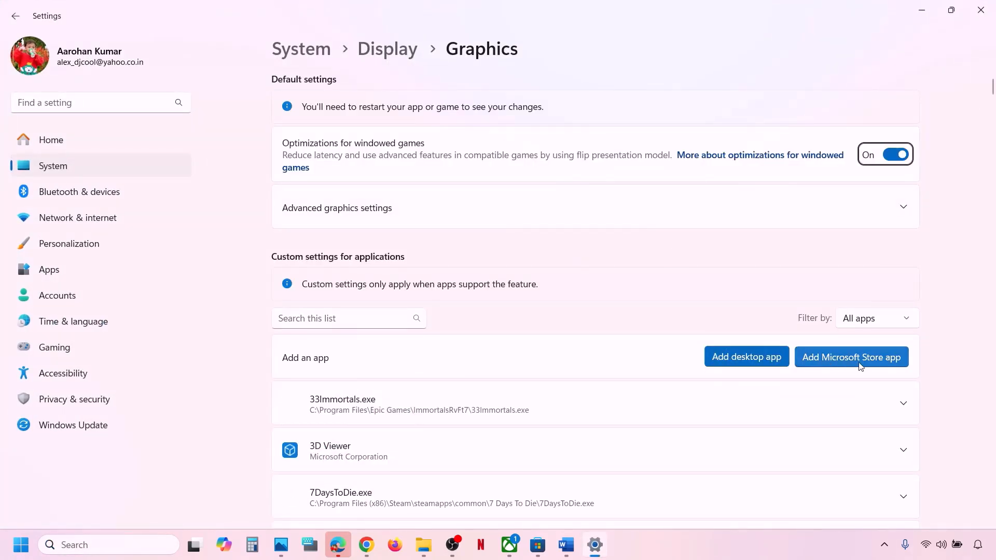
- Add the Microsoft Store app DOOM: The Dark Ages to the custom graphics settings for applications
click(865, 358)
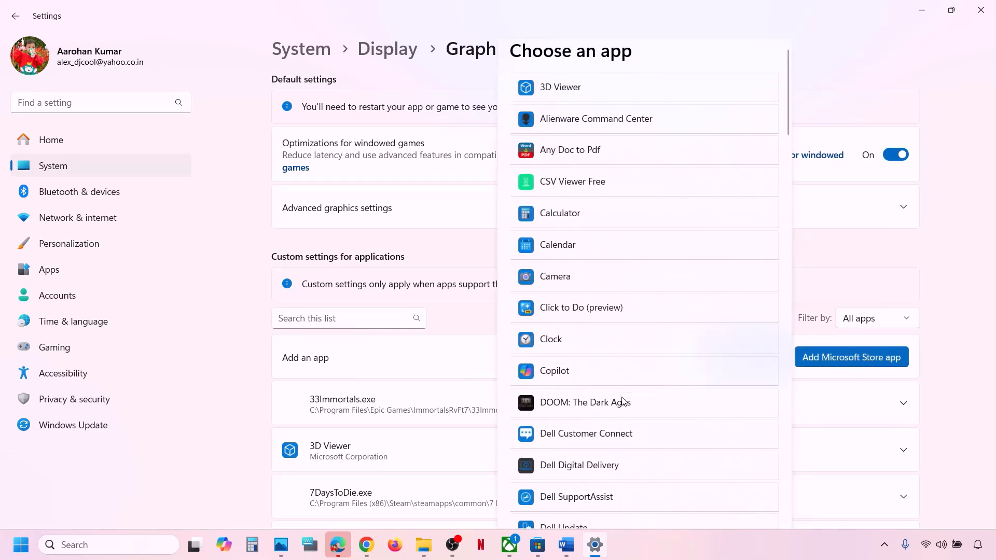
scroll(625, 400, down, 3)
scroll(624, 401, down, 1)
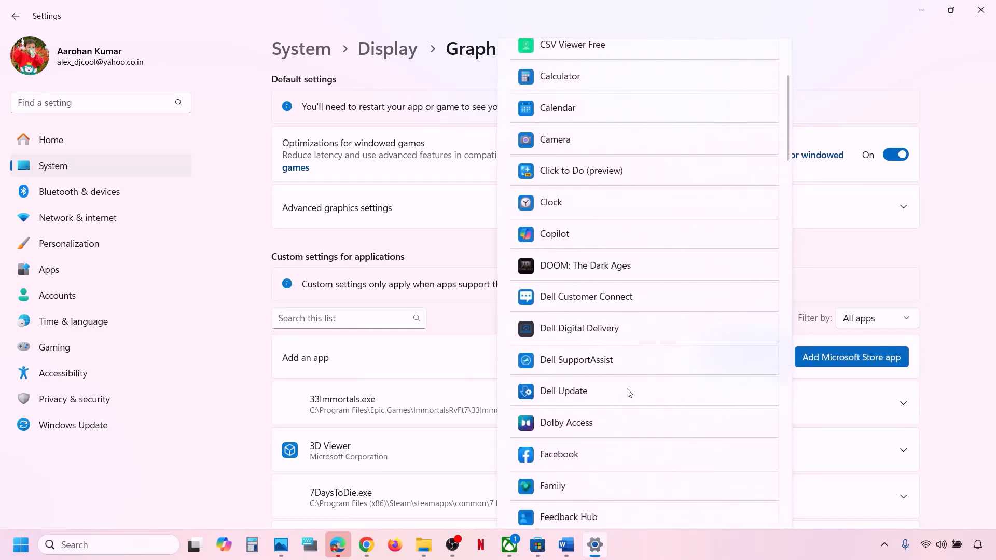
click(580, 266)
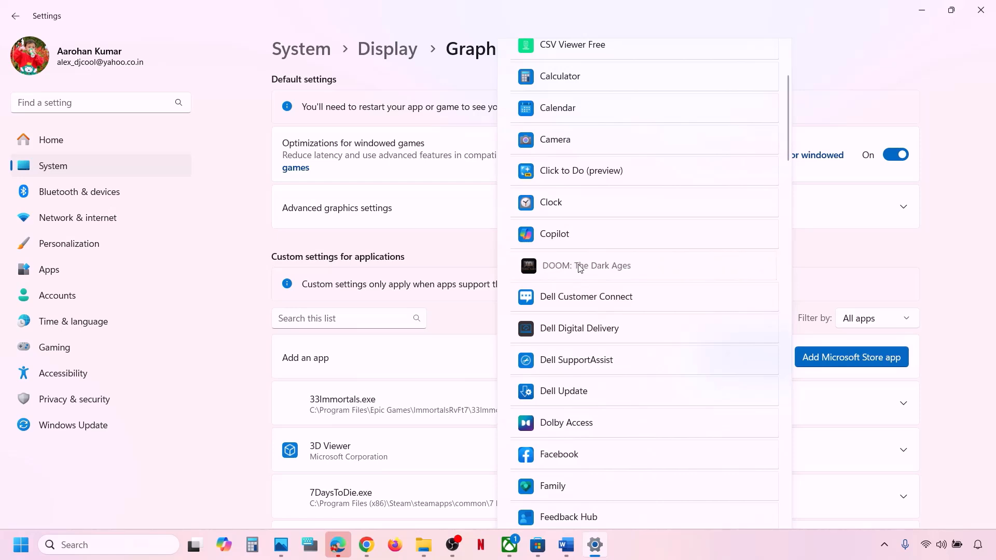
- Set the GPU preference for DOOM: The Dark Ages to High Performance (NVIDIA GeForce RTX 3050 Laptop GPU) and close Settings
scroll(407, 414, down, 20)
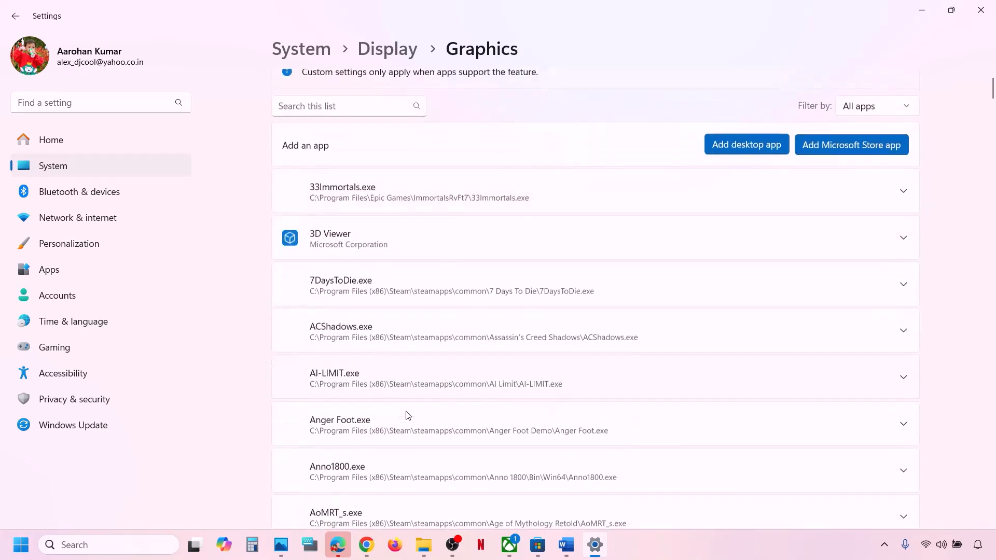
scroll(406, 414, down, 7)
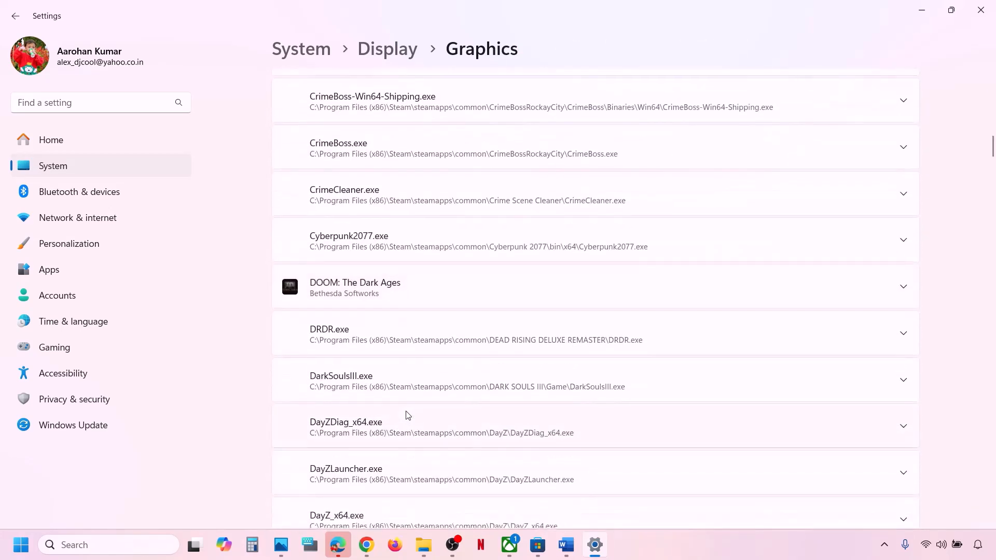
click(554, 269)
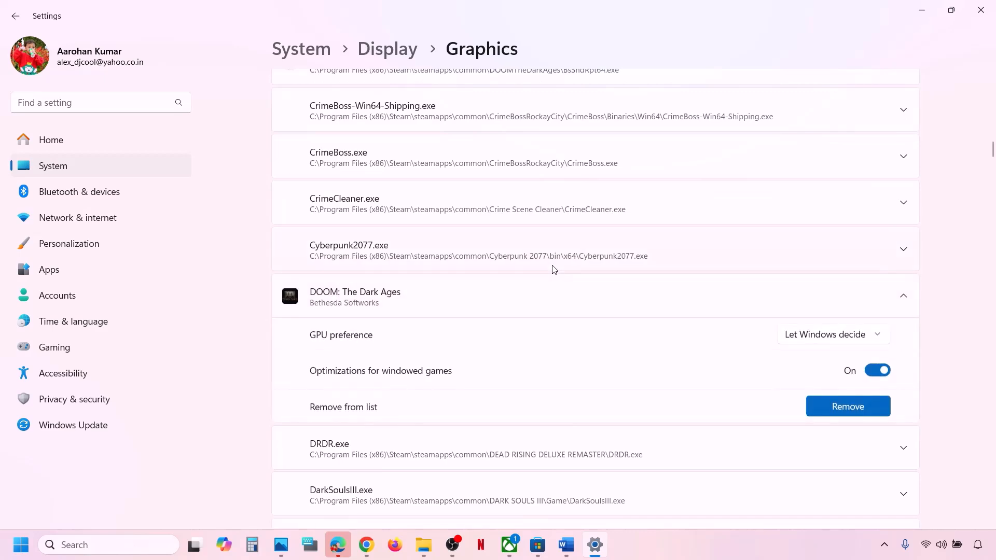
scroll(554, 270, down, 9)
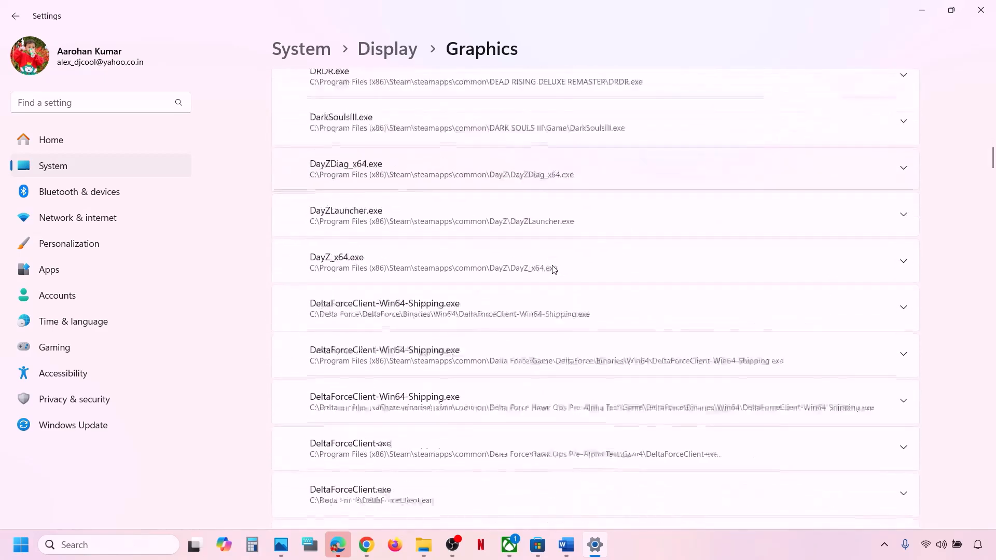
scroll(553, 269, up, 5)
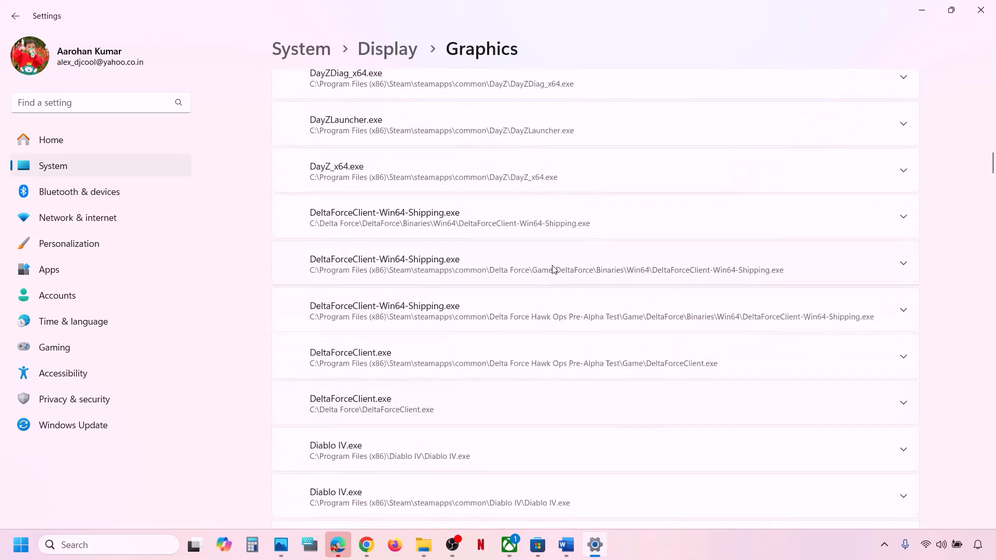
scroll(552, 270, up, 2)
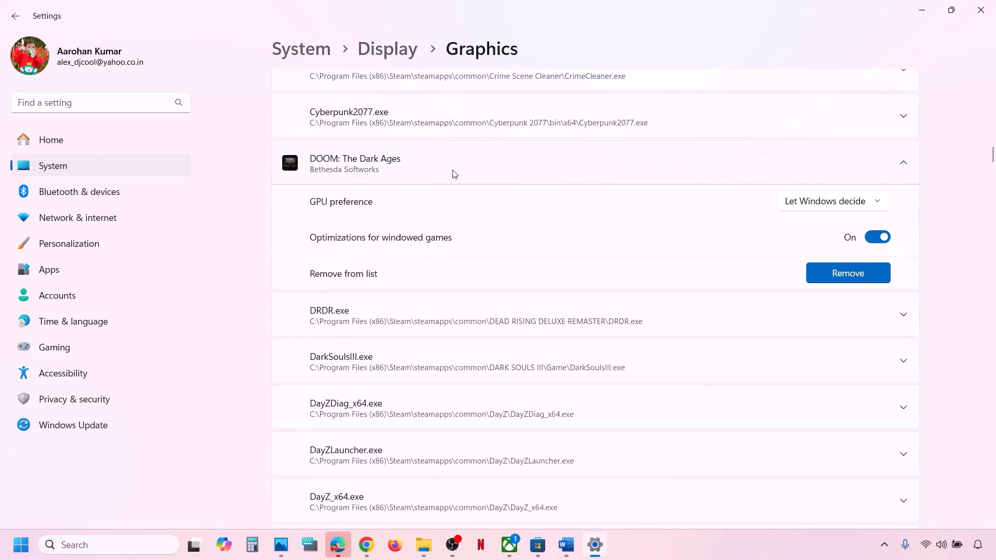
scroll(454, 175, up, 1)
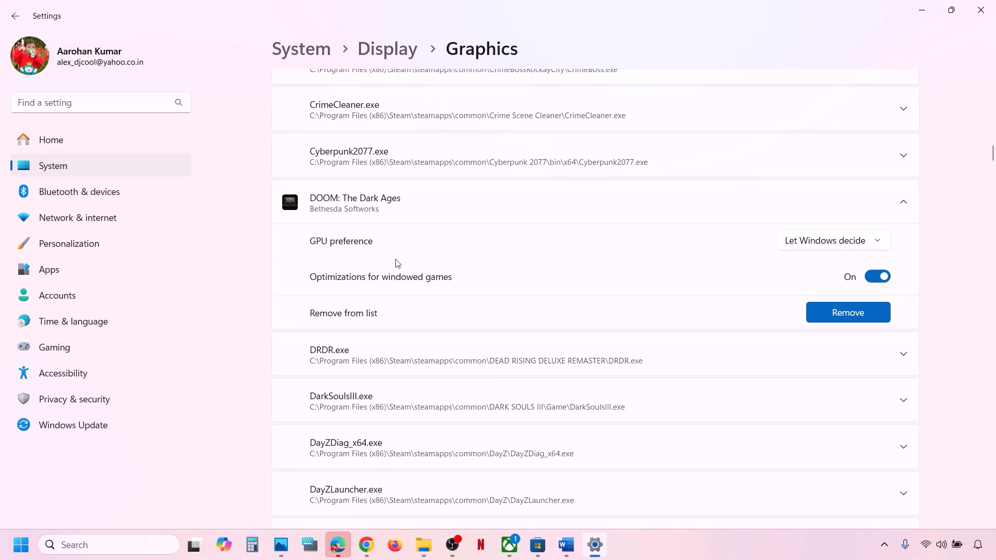
click(873, 250)
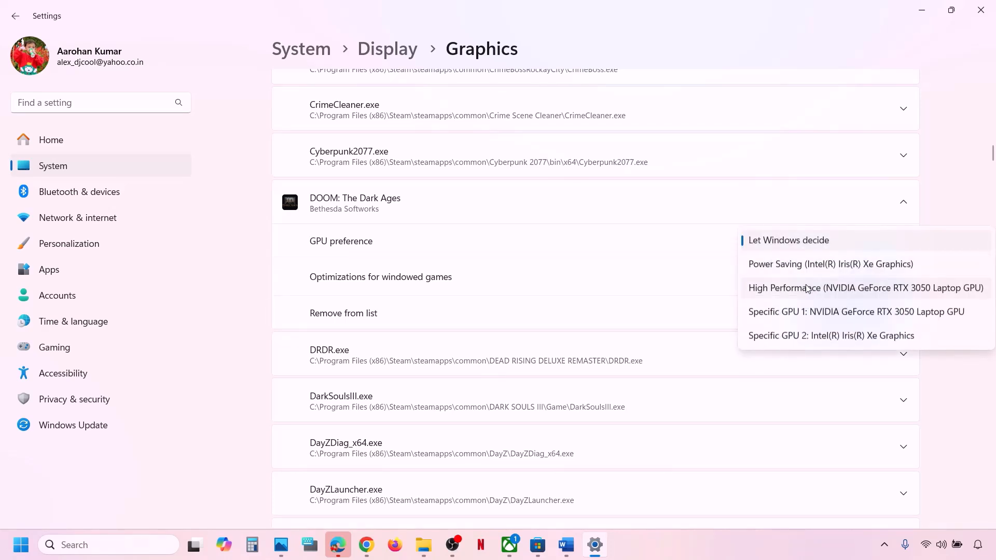
click(857, 297)
click(982, 13)
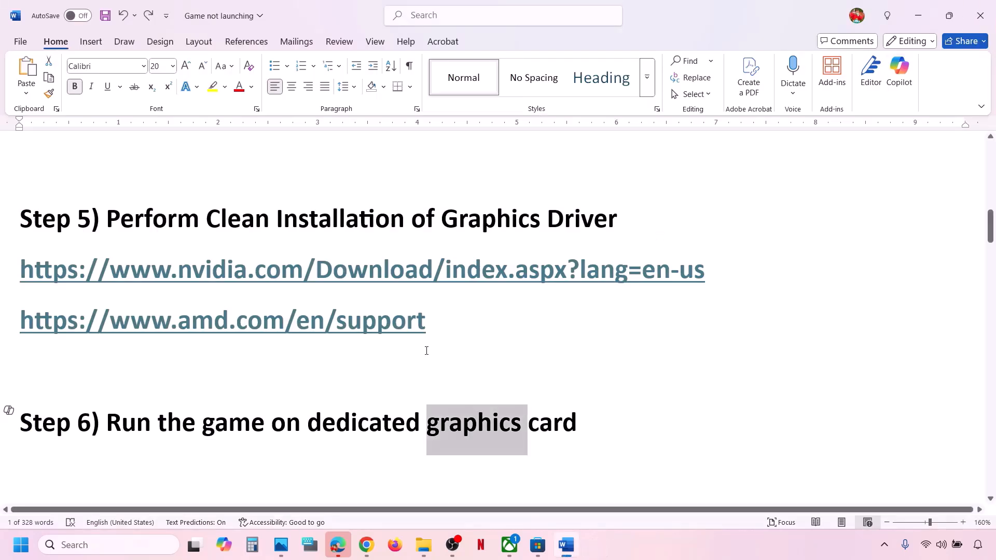
- Highlight the Step 7 text in the Word document, and verify and repair DOOM: The Dark Ages in the Xbox app
scroll(424, 349, down, 3)
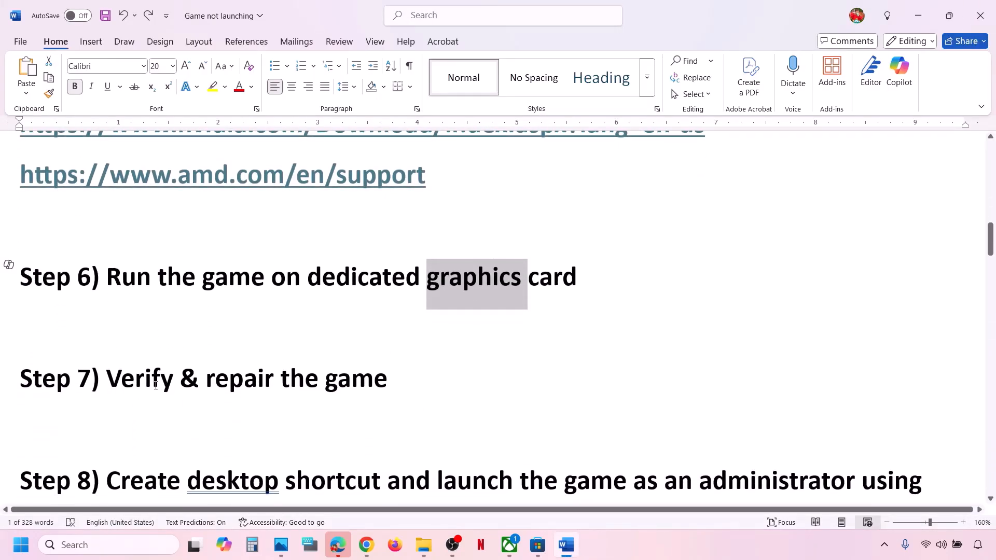
drag(156, 385, 480, 369)
click(507, 545)
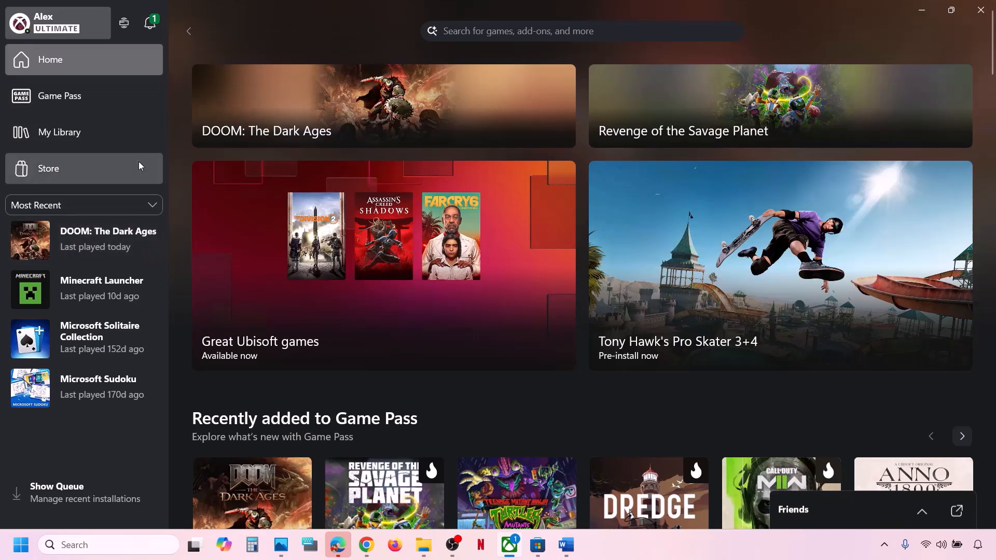
right_click(101, 239)
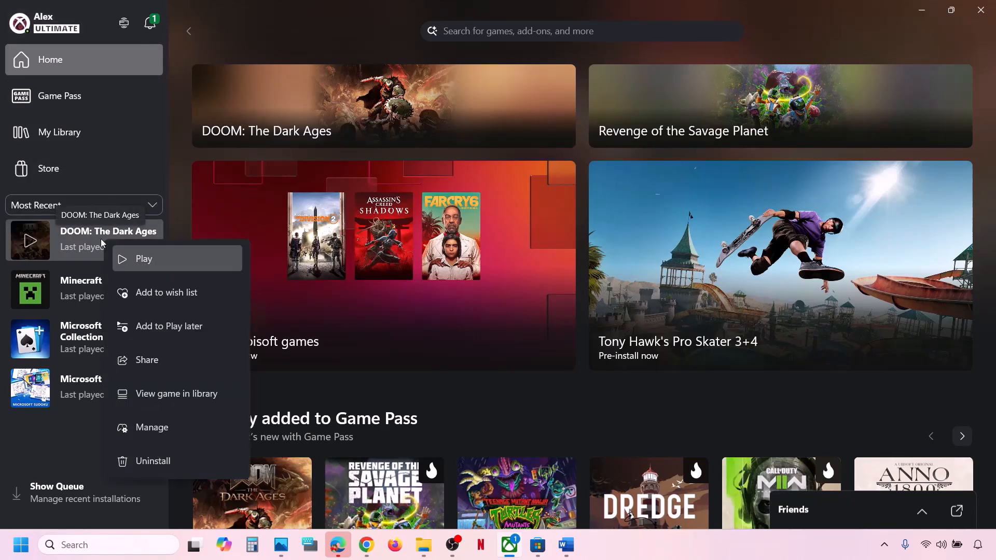
click(160, 433)
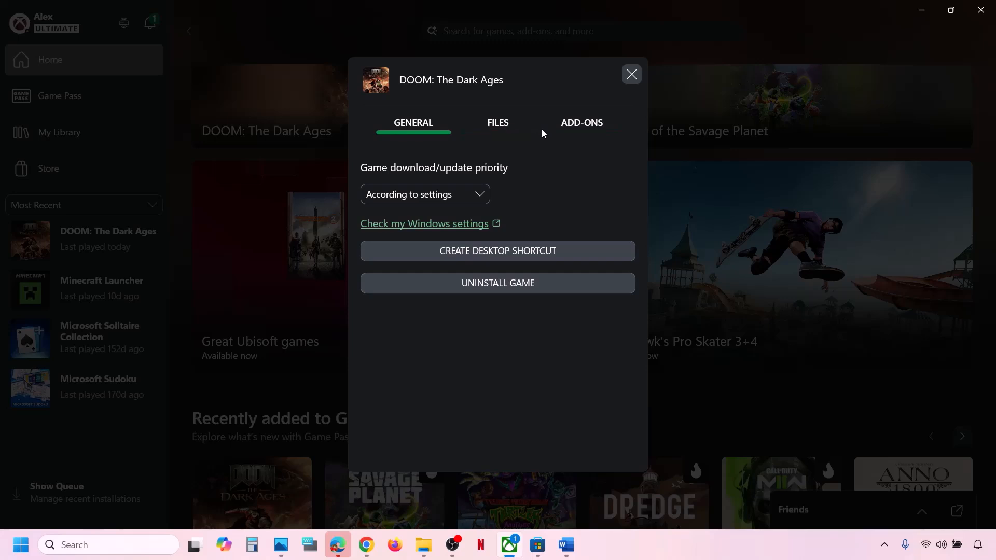
click(508, 133)
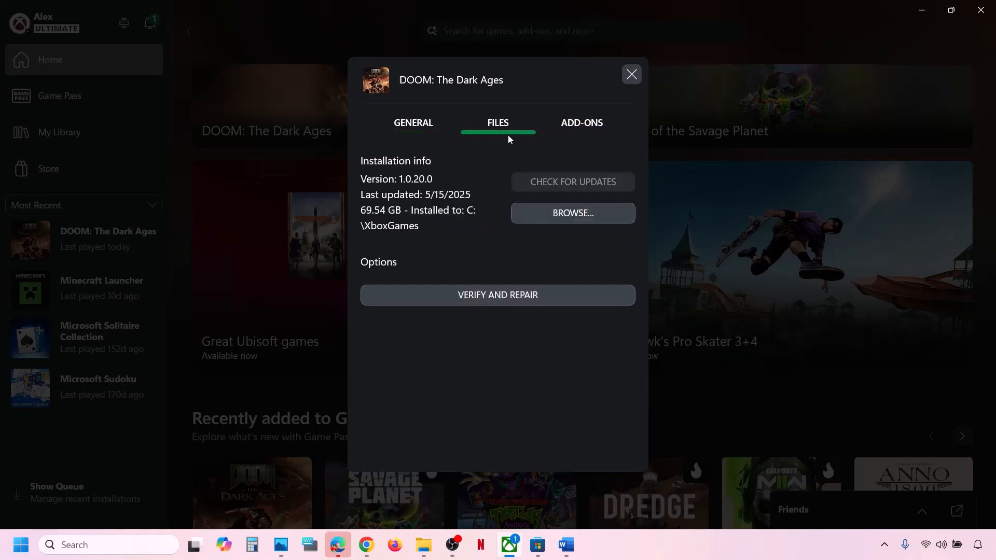
click(522, 296)
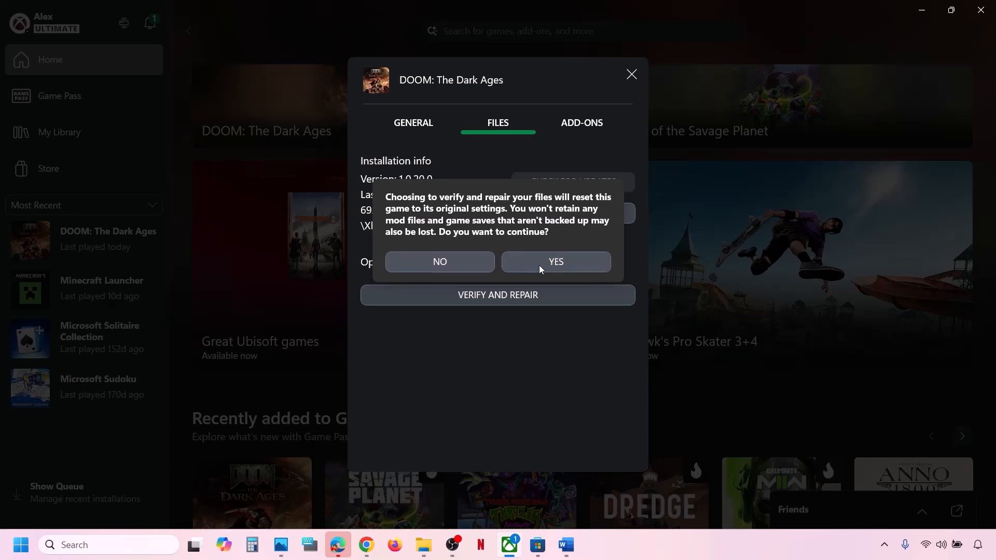
click(566, 264)
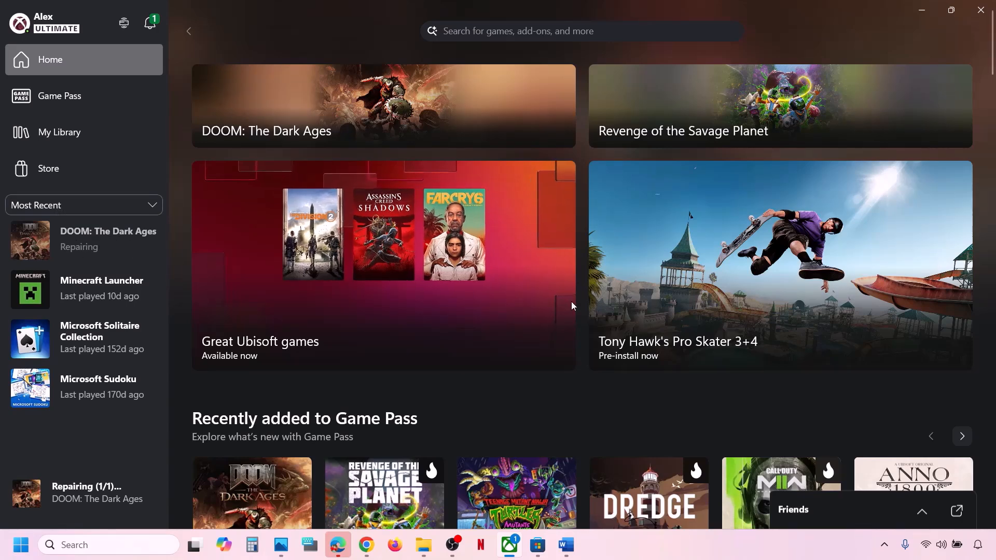
- Return to the Word document, highlight the Step 8 text about the desktop shortcut, and clear the selection
click(567, 545)
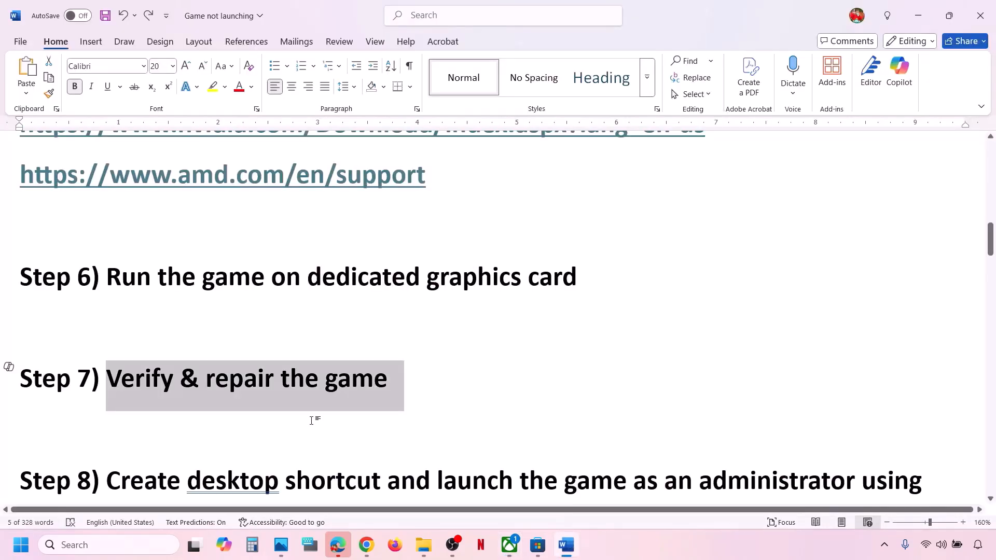
scroll(313, 418, down, 2)
drag(148, 396, 218, 420)
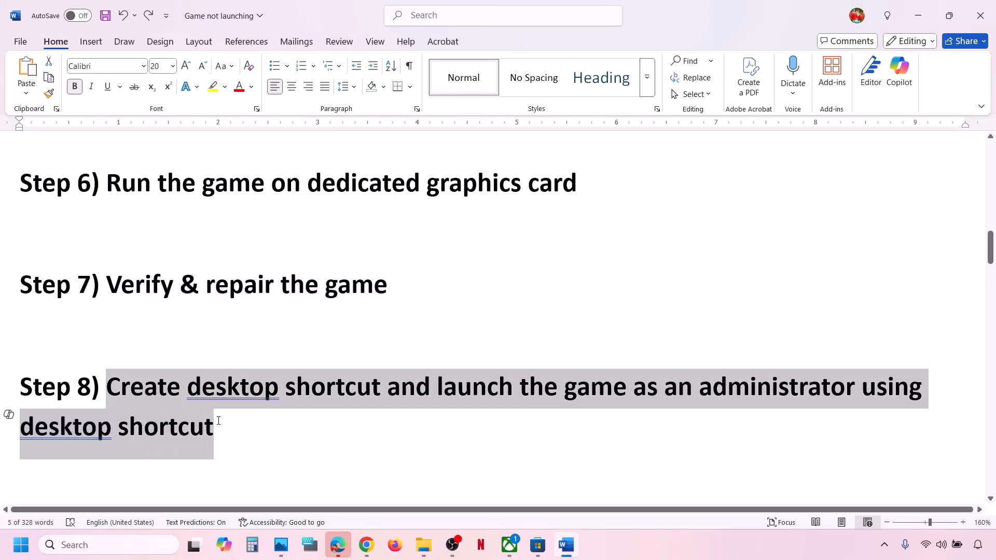
click(222, 419)
click(760, 554)
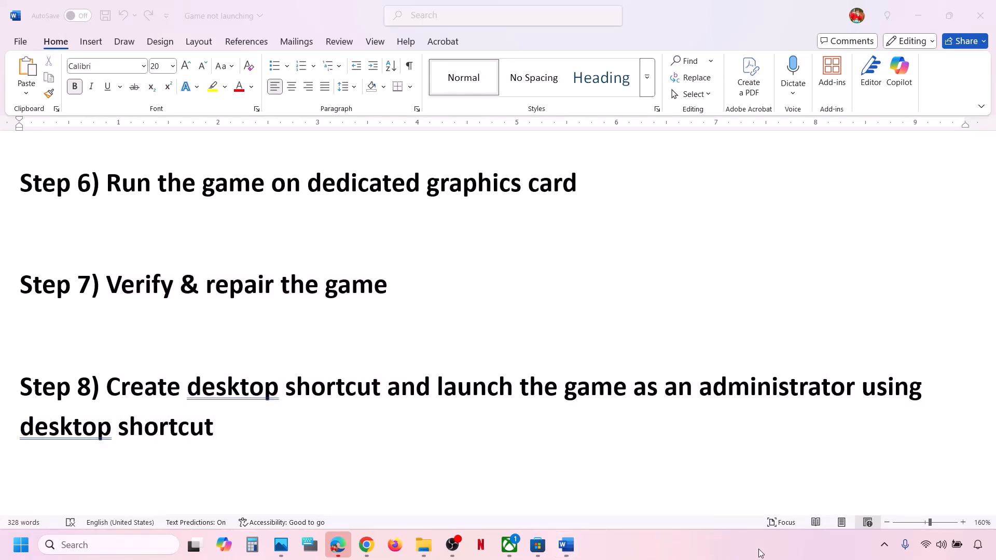
- Create a desktop shortcut for DOOM: The Dark Ages from its management options in the Xbox app
click(519, 550)
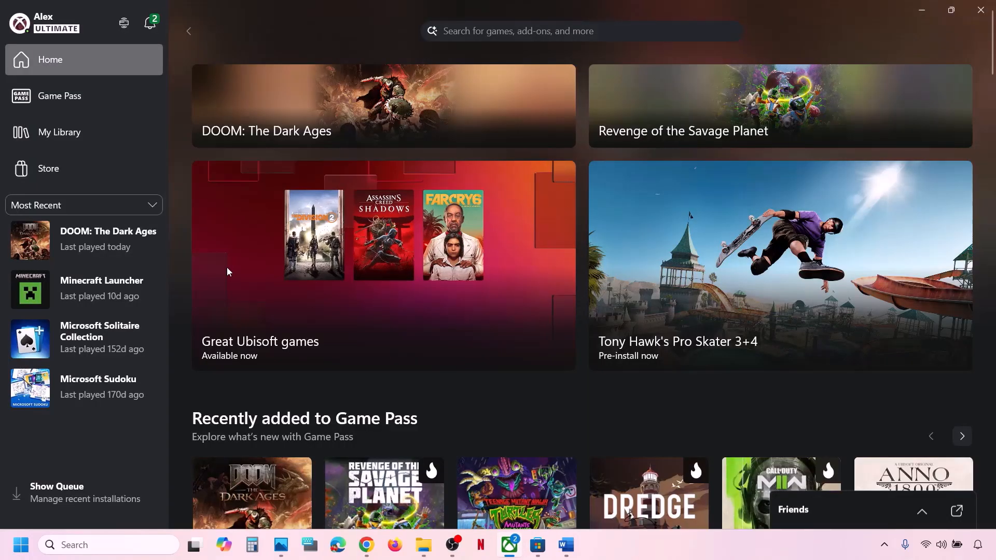
right_click(106, 243)
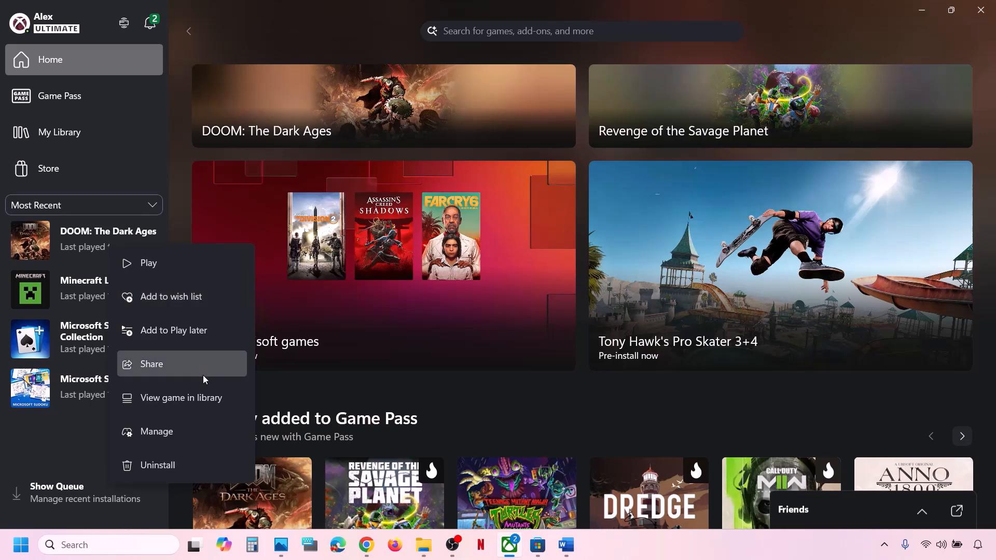
click(177, 434)
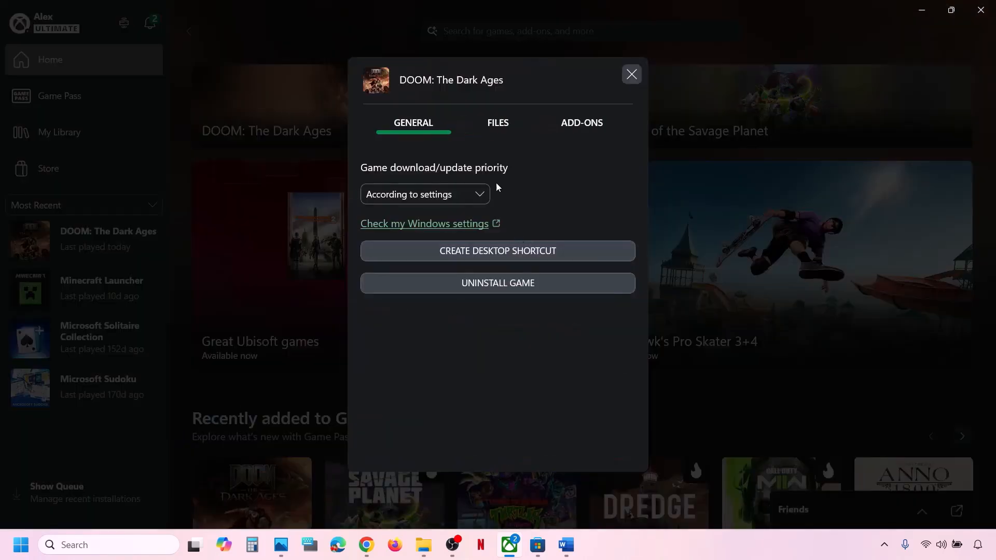
click(525, 253)
click(631, 75)
- Move the DOOM The Dark Ages shortcut to an open area of the desktop and show its Run as administrator option
key(super+d)
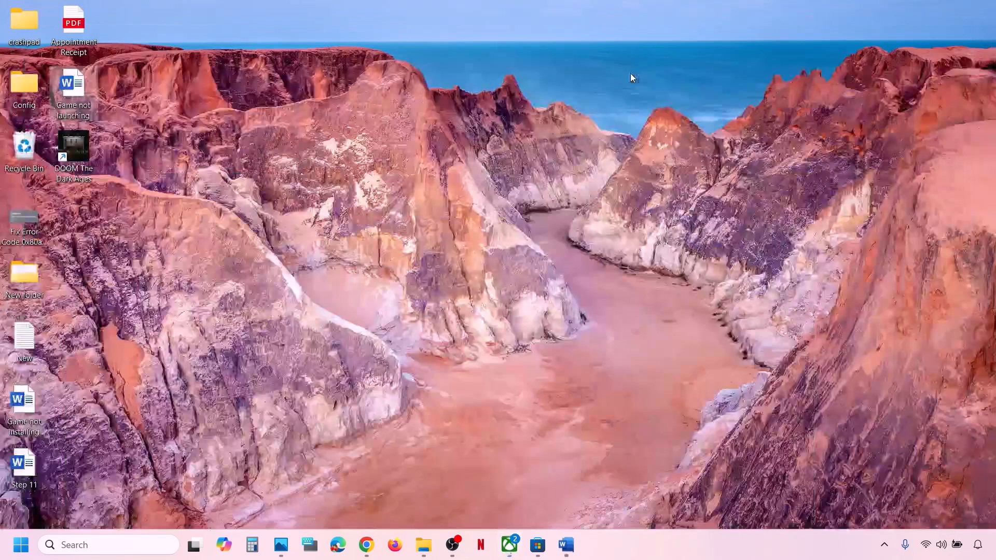
drag(88, 163, 374, 209)
right_click(373, 210)
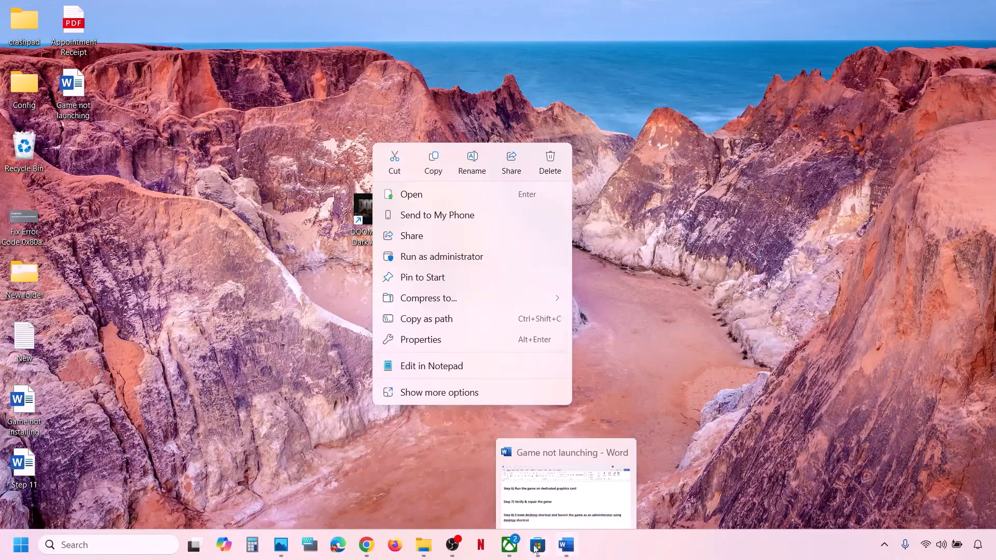
click(510, 545)
- Switch to the Word document, highlight part of the Step 9 heading, and clear the selection
click(570, 546)
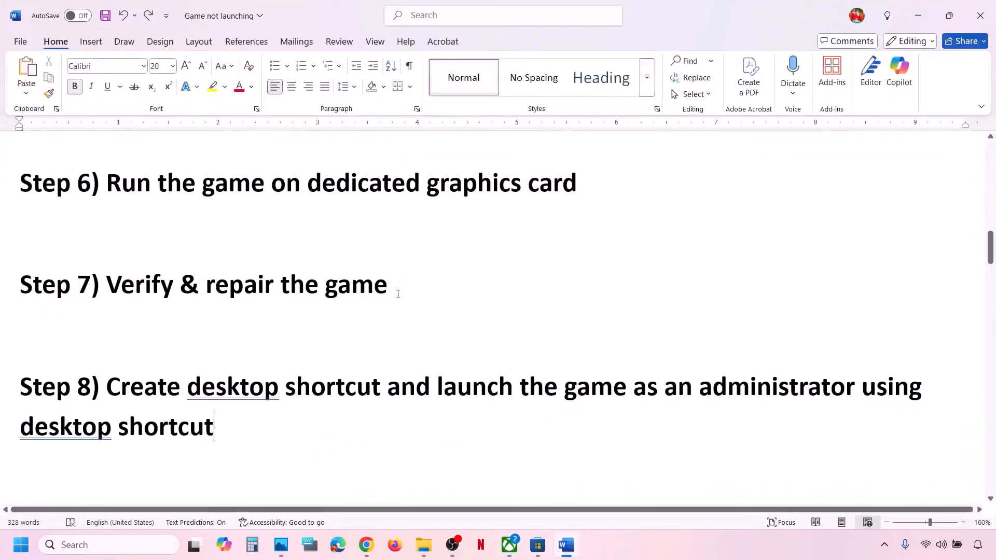
scroll(394, 293, down, 3)
drag(138, 397, 389, 367)
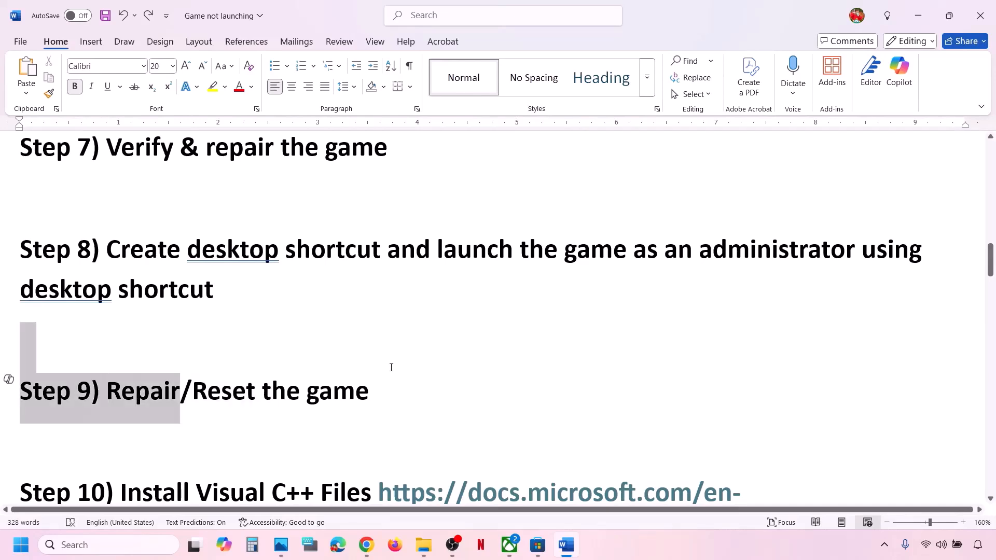
click(389, 389)
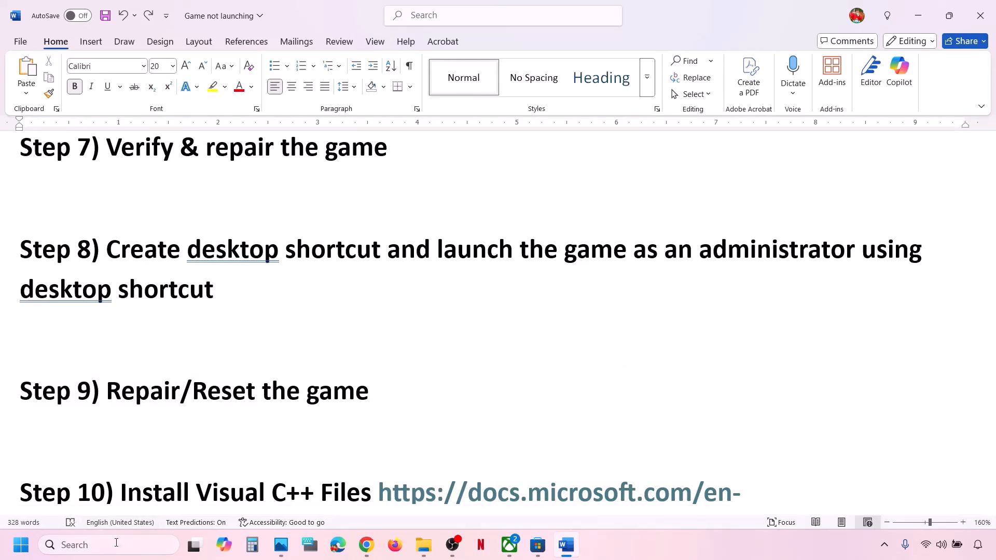
- Open Windows Settings and bring up the advanced options of the installed DOOM: The Dark Ages app published by Bethesda Softworks
key(super+i)
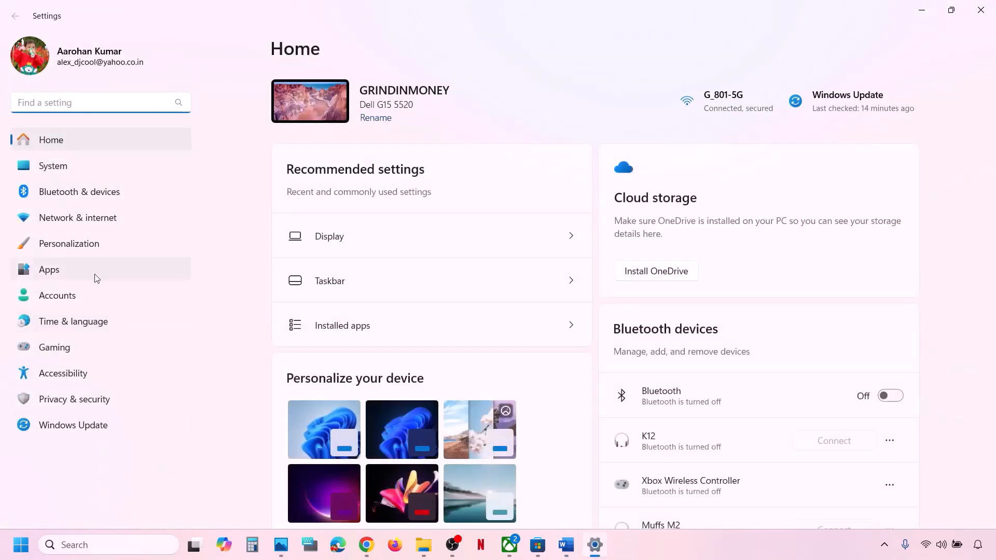
click(74, 266)
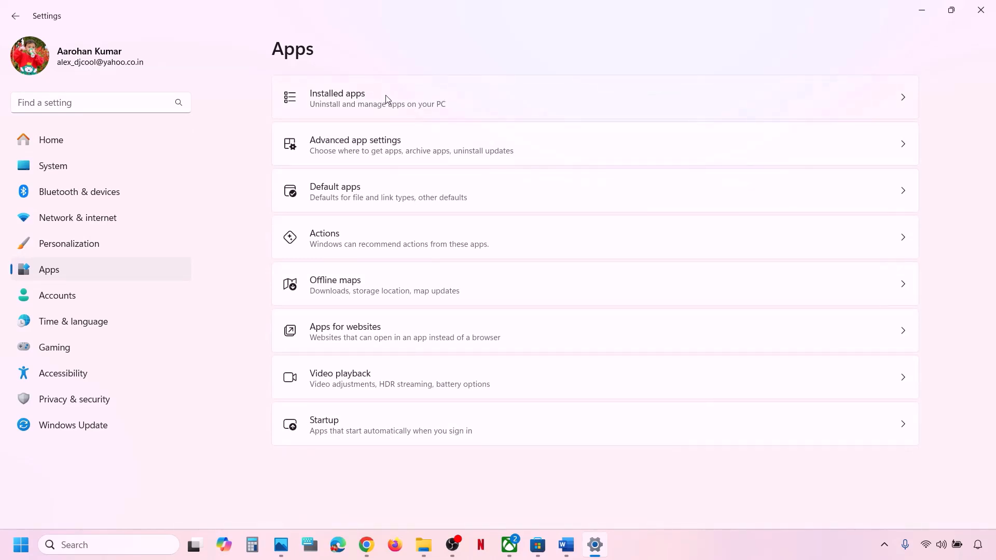
click(385, 99)
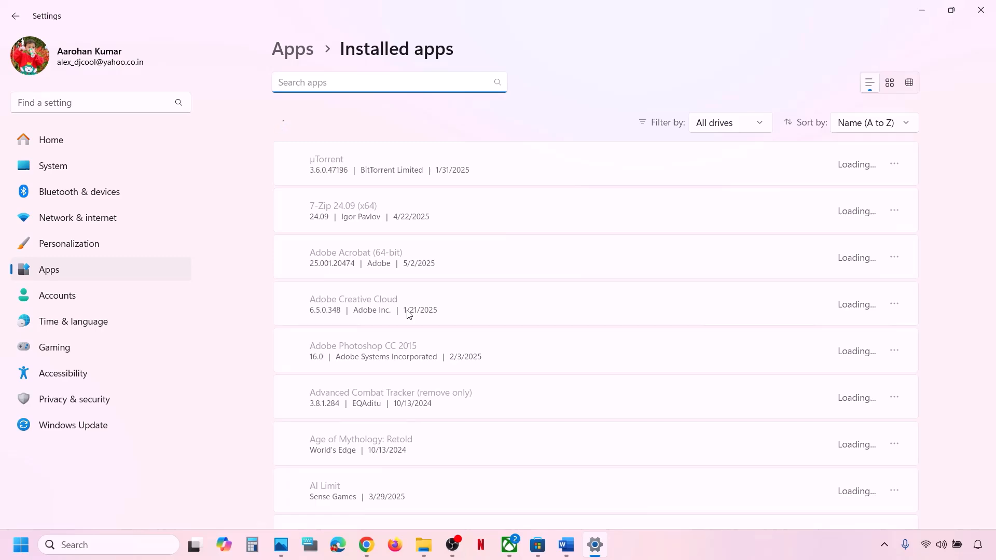
scroll(409, 313, down, 10)
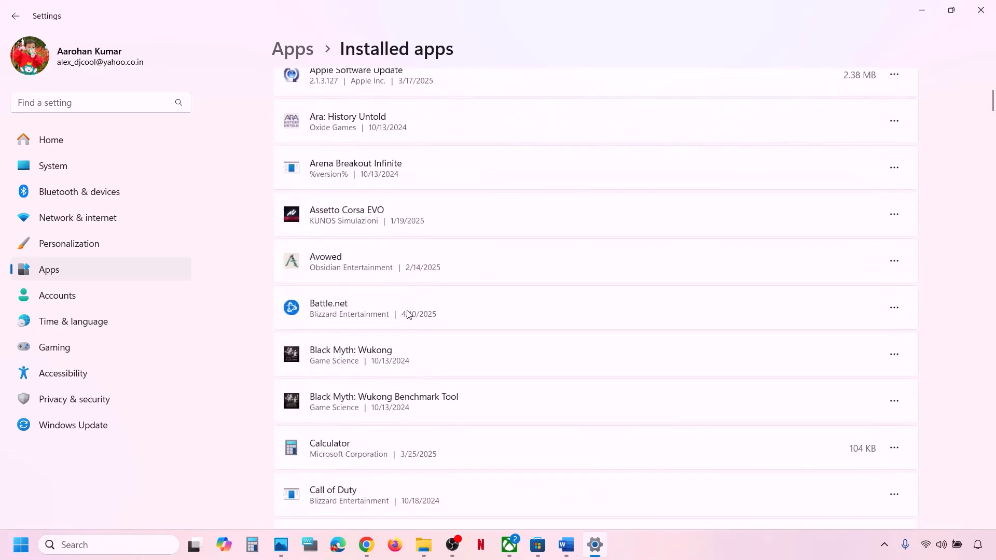
scroll(408, 314, down, 2)
scroll(408, 314, down, 13)
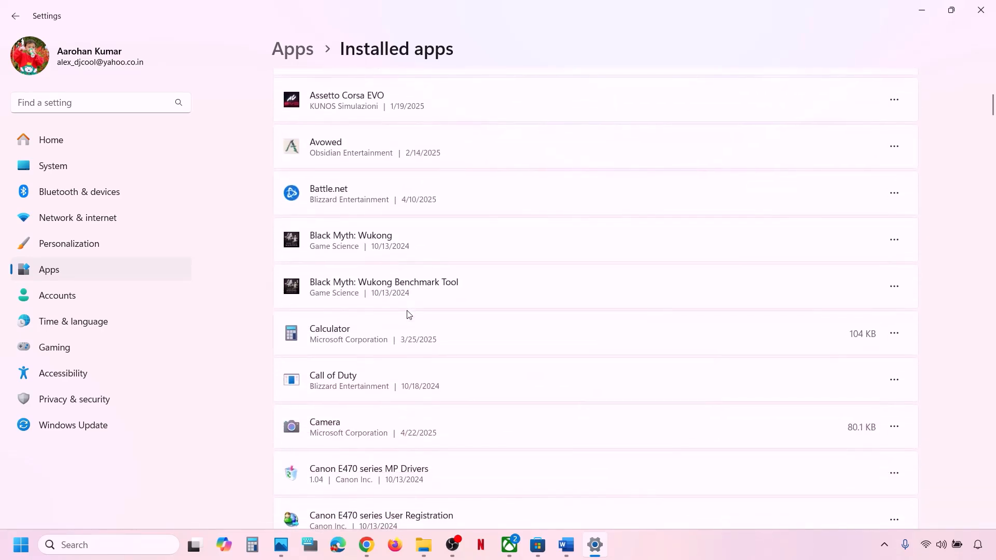
scroll(408, 314, down, 7)
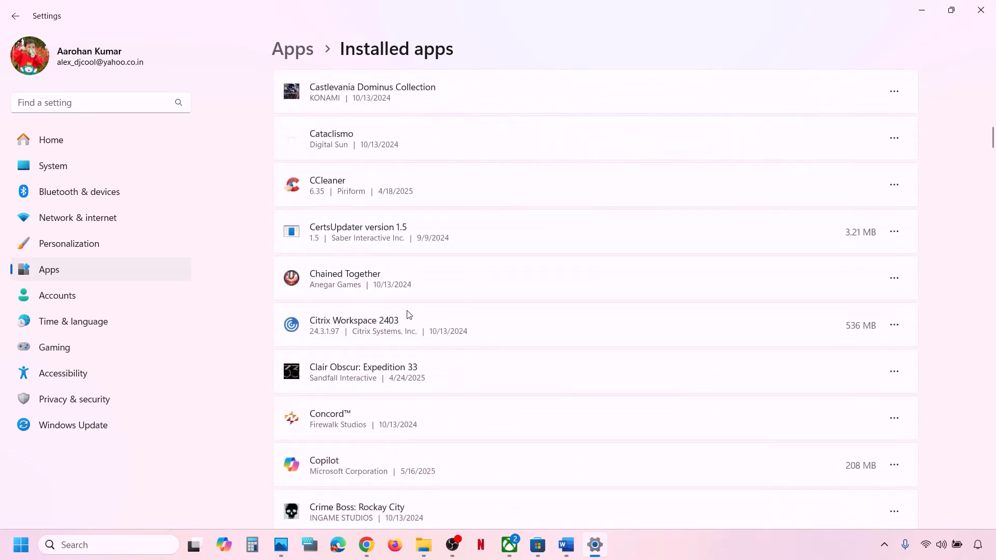
scroll(408, 314, down, 4)
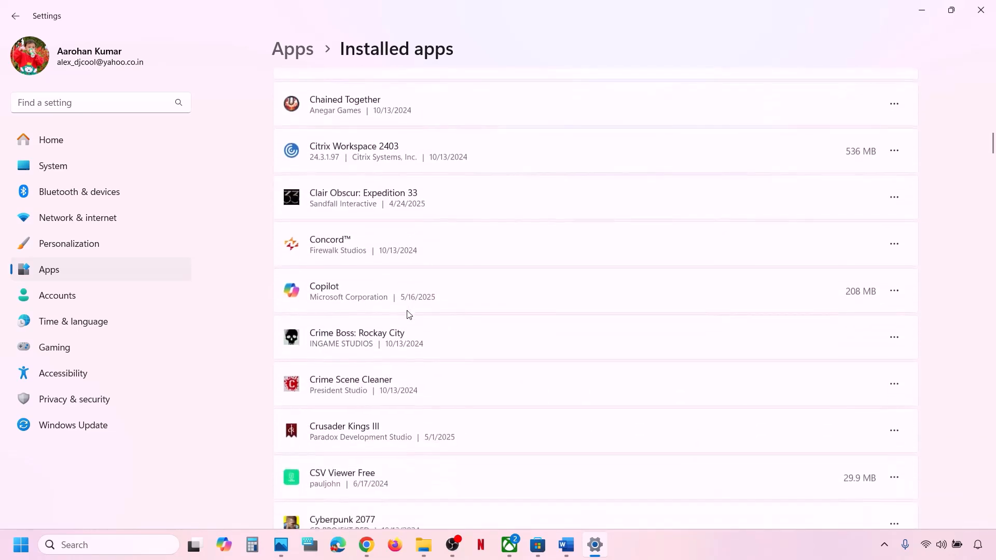
scroll(408, 314, down, 7)
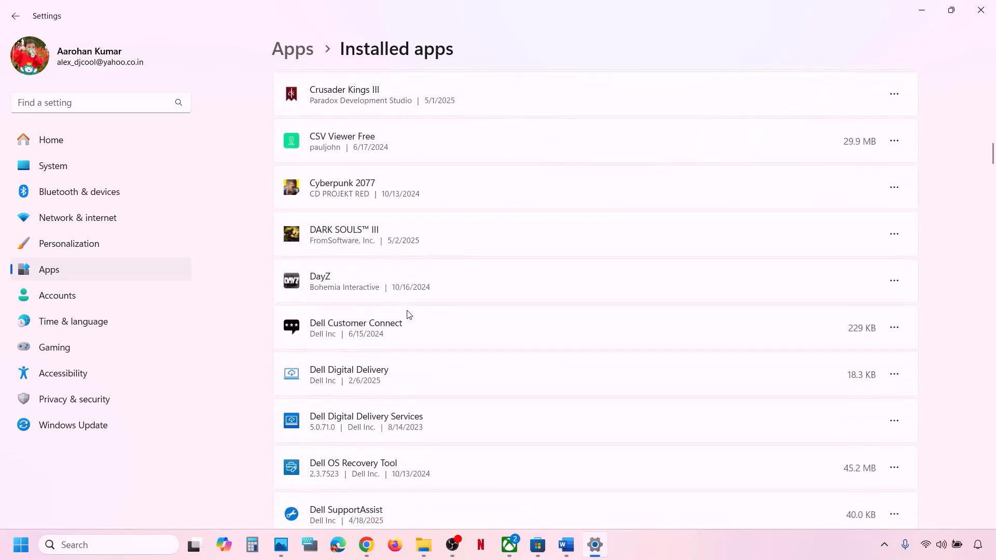
scroll(408, 314, down, 17)
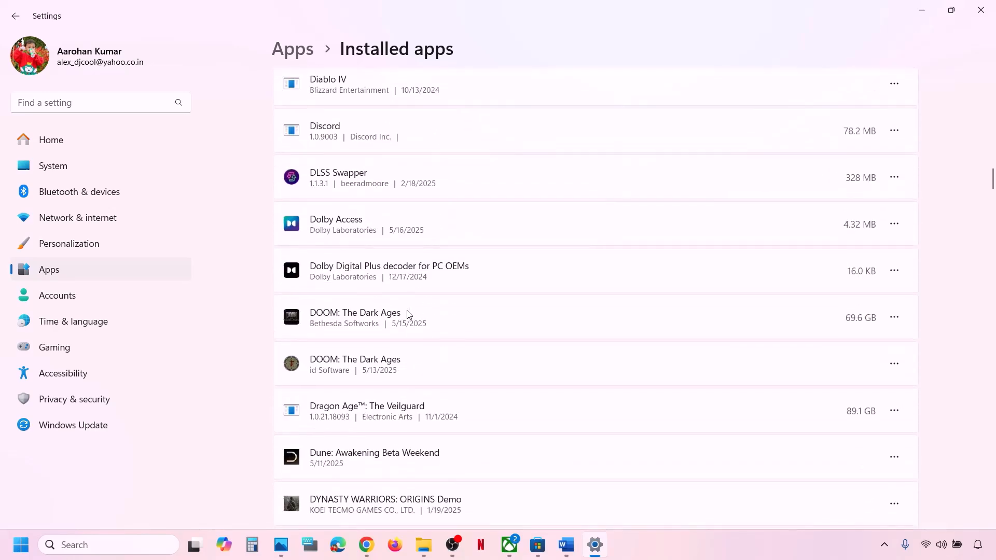
scroll(409, 314, down, 1)
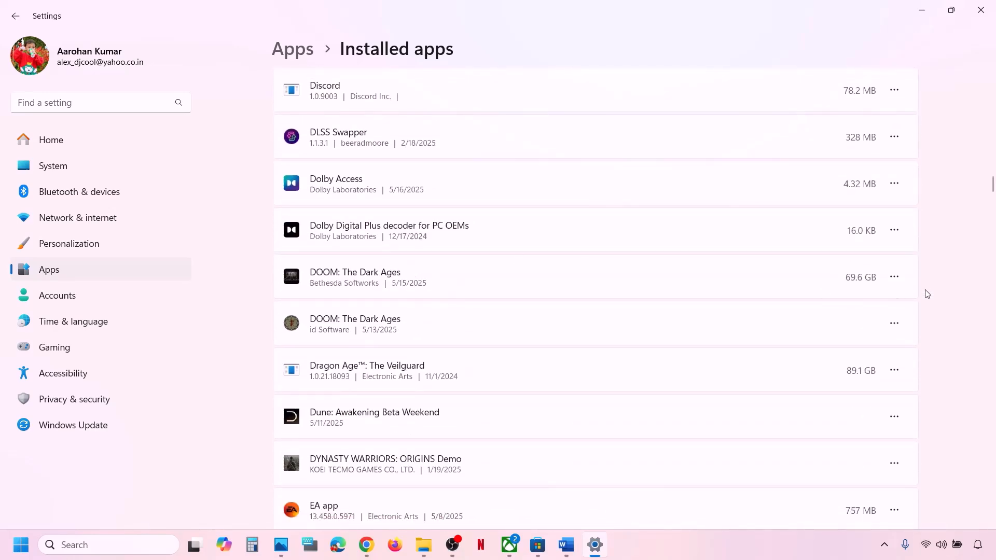
click(895, 277)
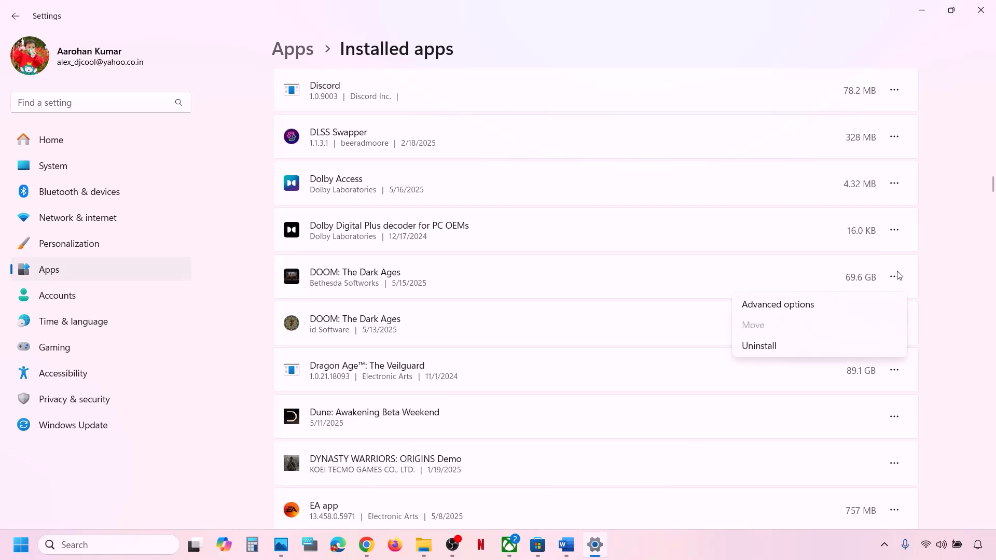
click(798, 306)
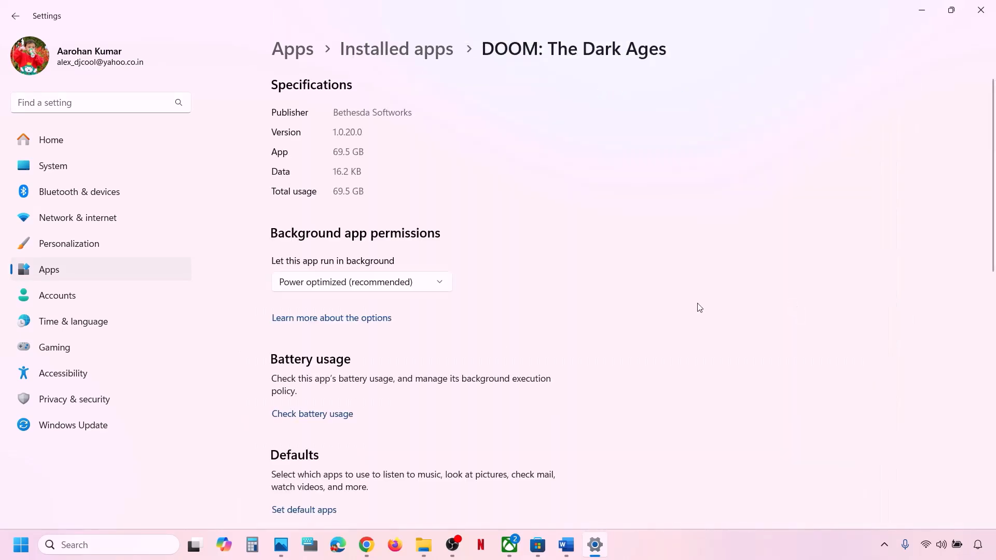
- Repair DOOM: The Dark Ages, then reset it and confirm deleting the app's data
scroll(495, 339, down, 7)
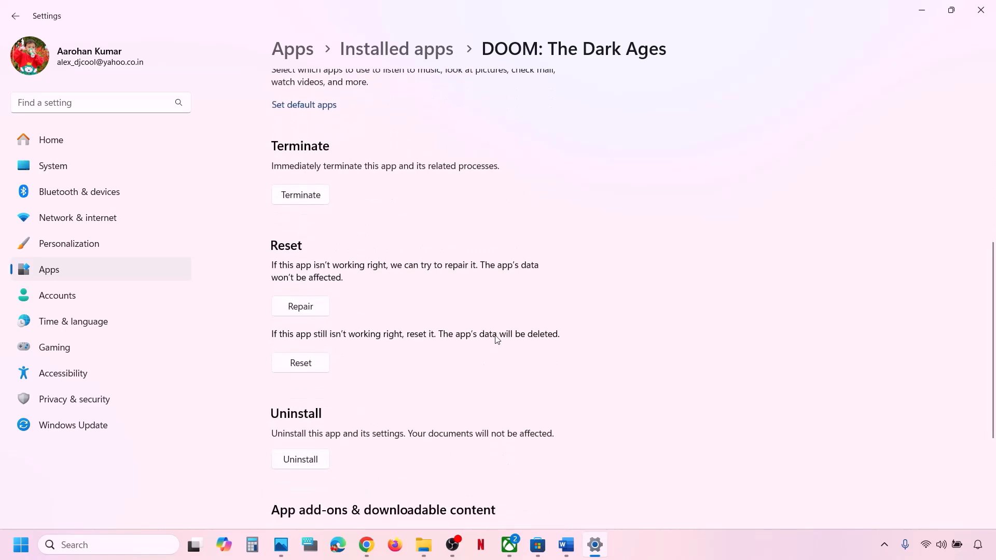
click(296, 310)
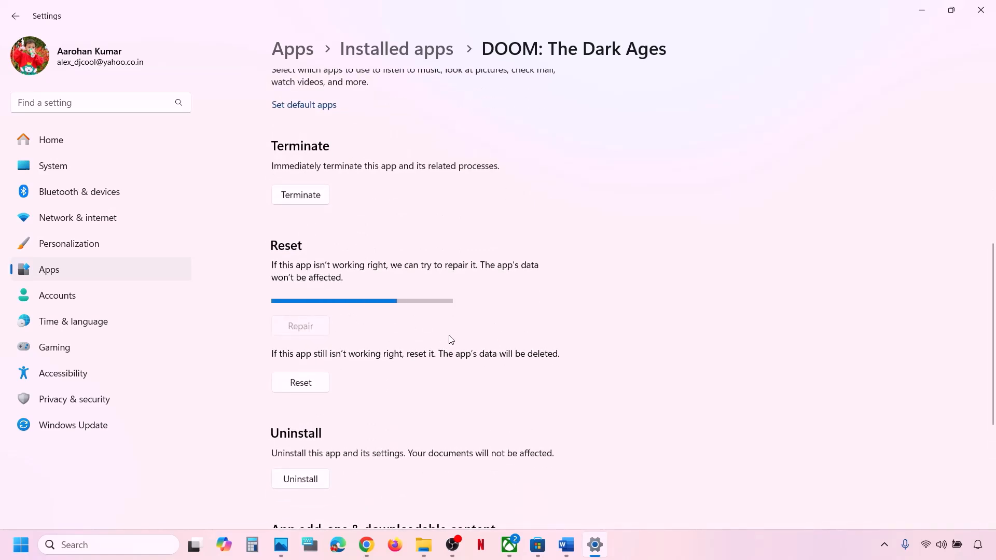
click(309, 368)
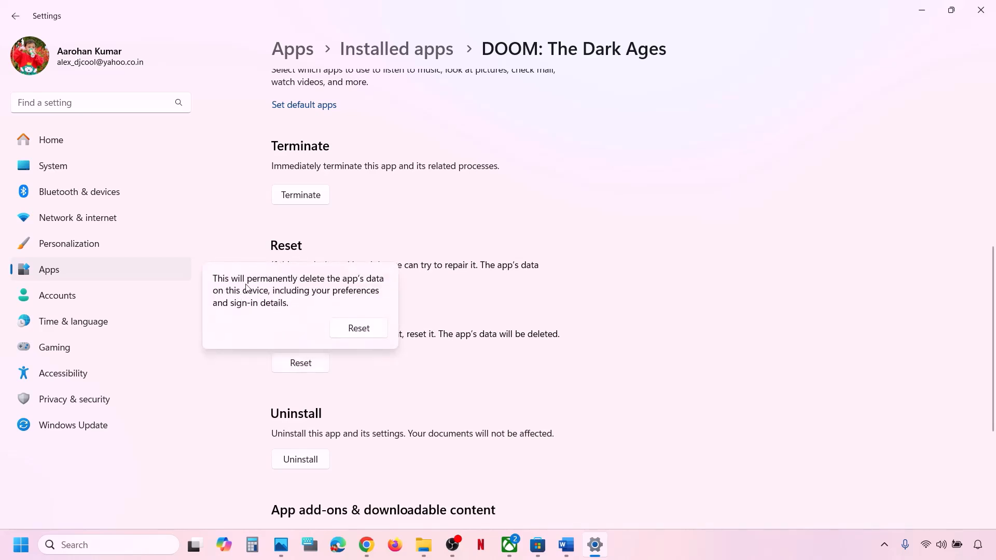
click(364, 331)
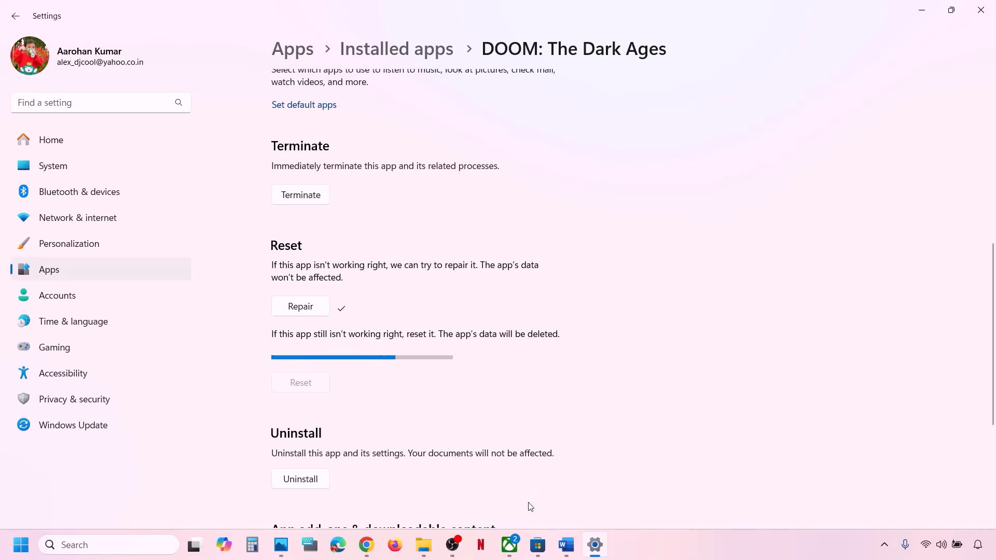
- Switch to the Xbox app and show the store page of DOOM: The Dark Ages
click(510, 546)
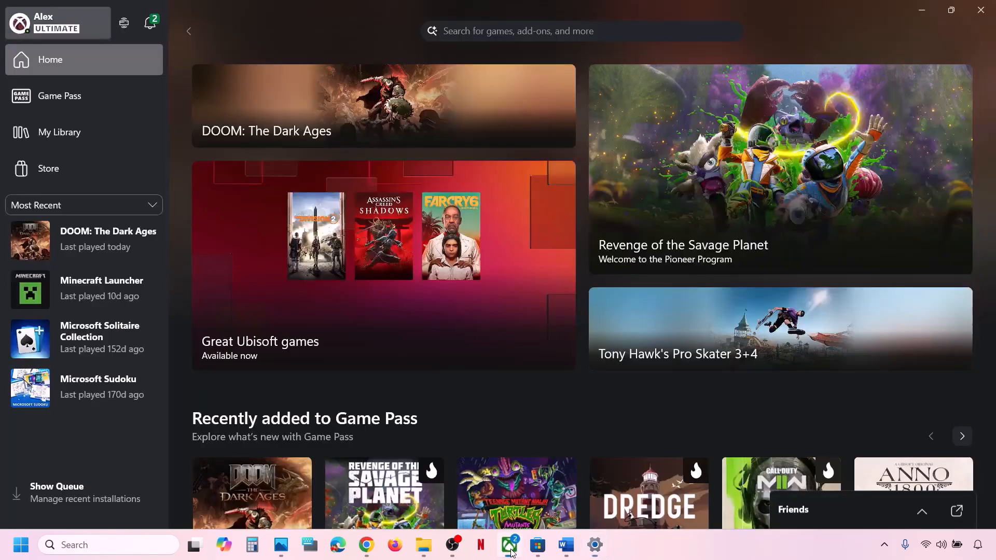
click(95, 244)
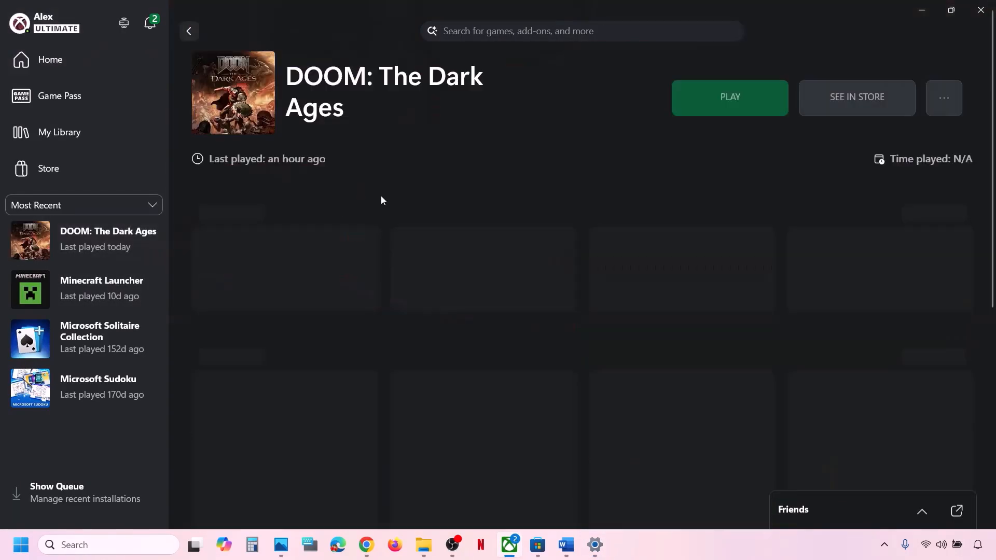
click(862, 96)
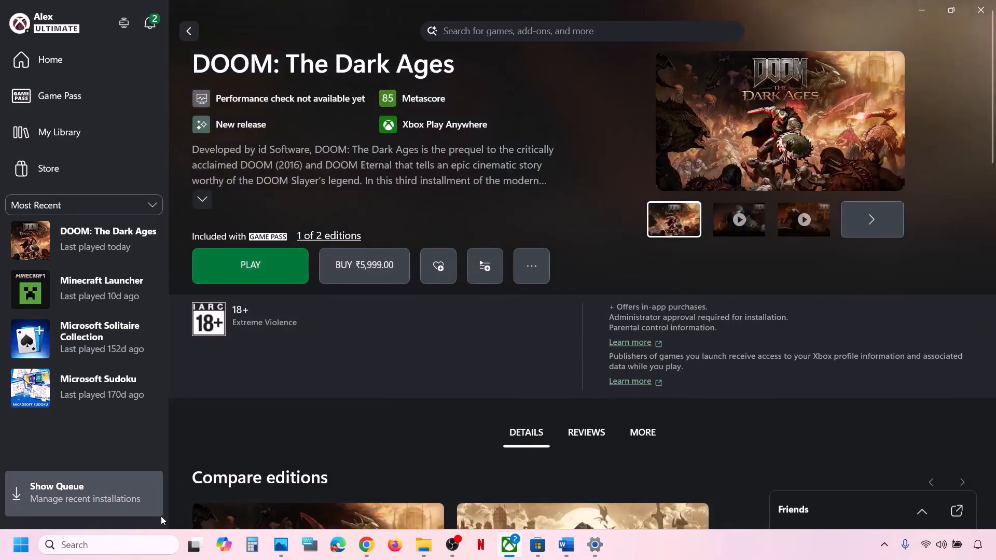
- Quit the Xbox app completely, relaunch it, and reopen the DOOM: The Dark Ages store page
click(885, 549)
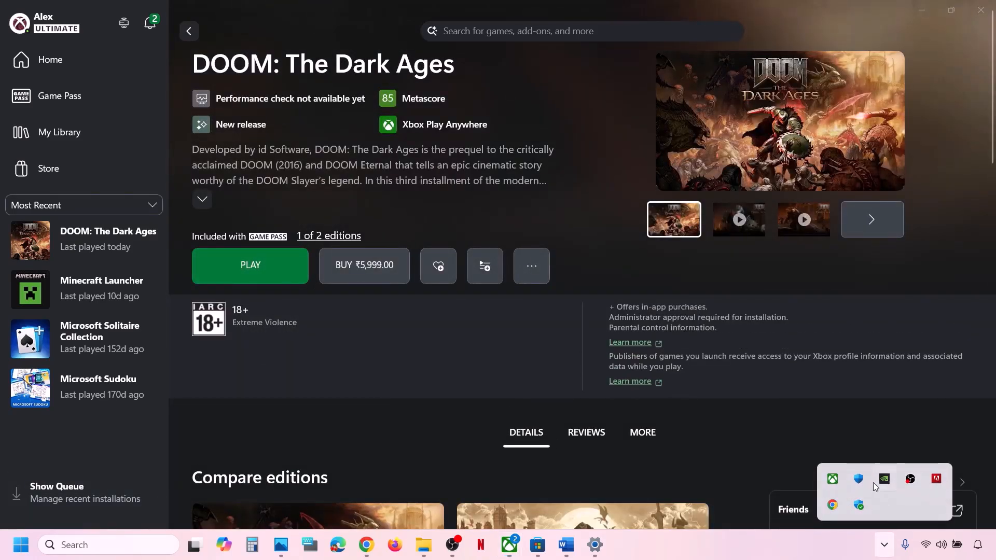
right_click(831, 485)
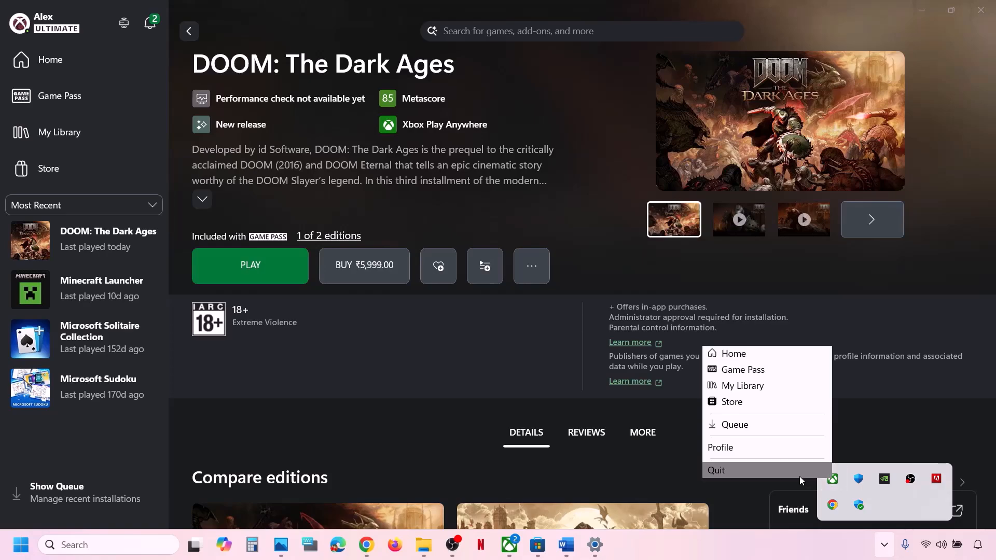
click(798, 476)
click(509, 548)
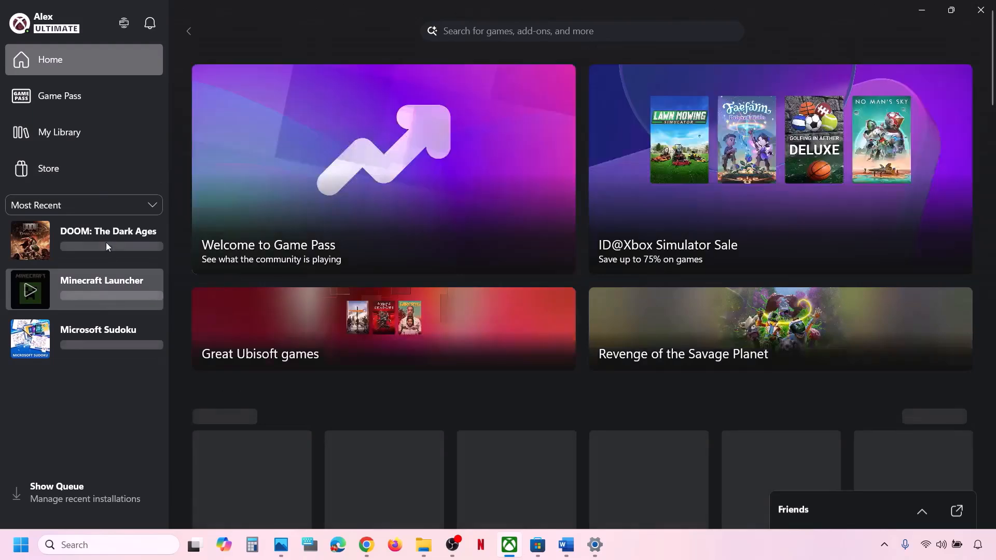
click(105, 241)
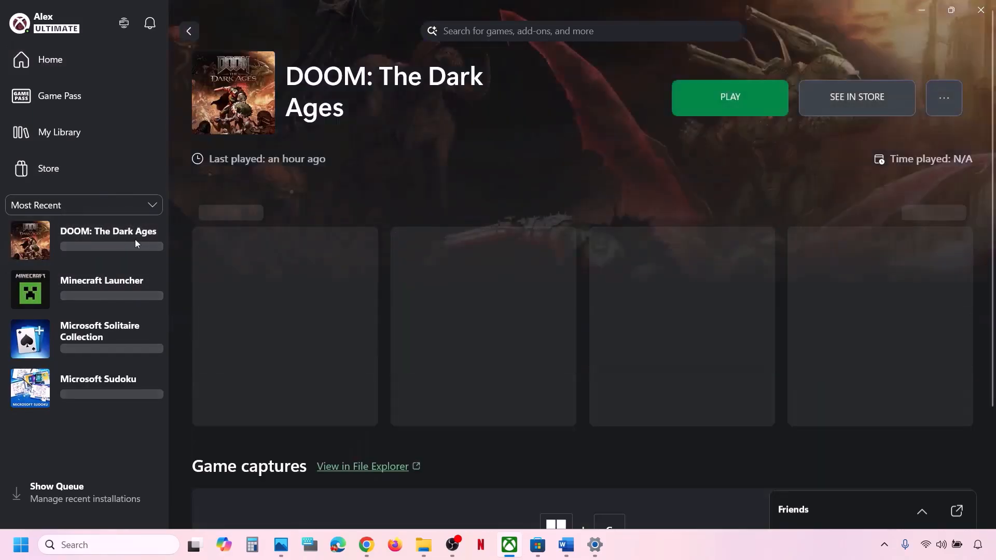
click(838, 101)
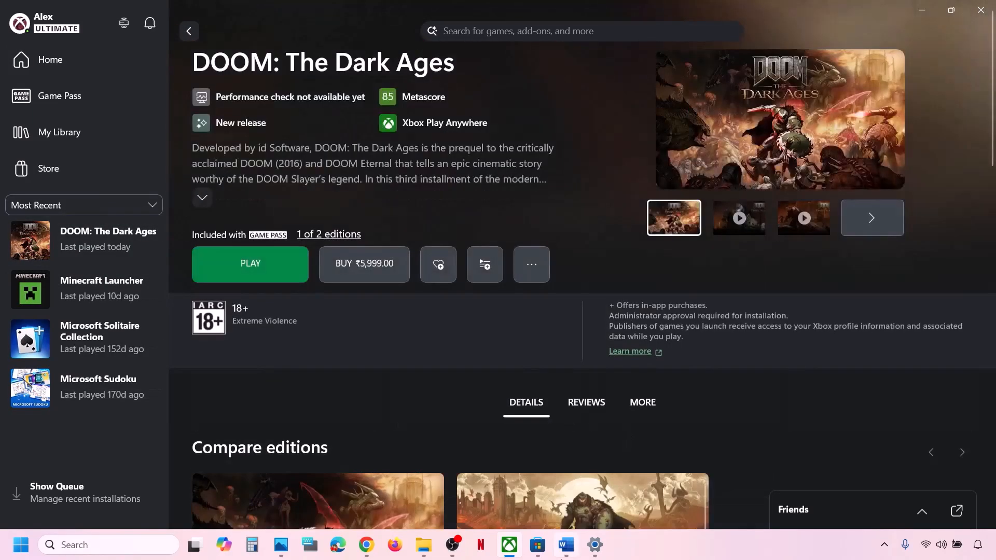
- Copy the Visual C++ link from Step 10 of the Word document and open it in a new Chrome tab
click(565, 546)
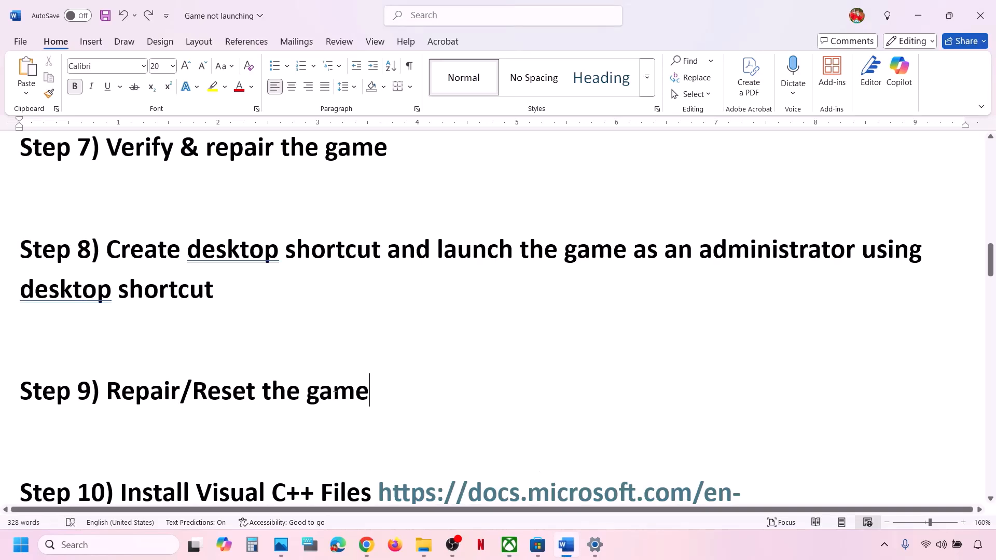
scroll(741, 399, down, 3)
drag(729, 407, 382, 371)
key(ctrl+c)
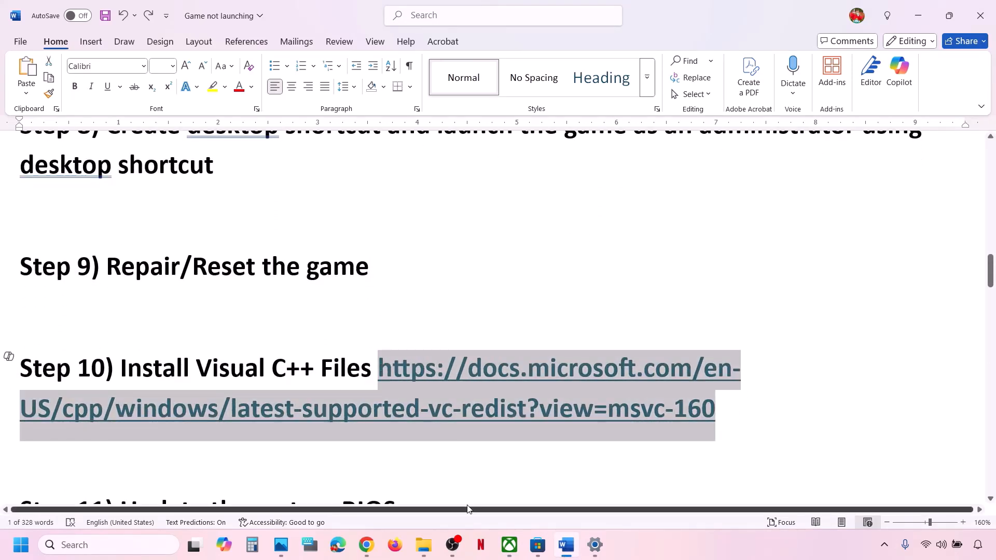
click(366, 545)
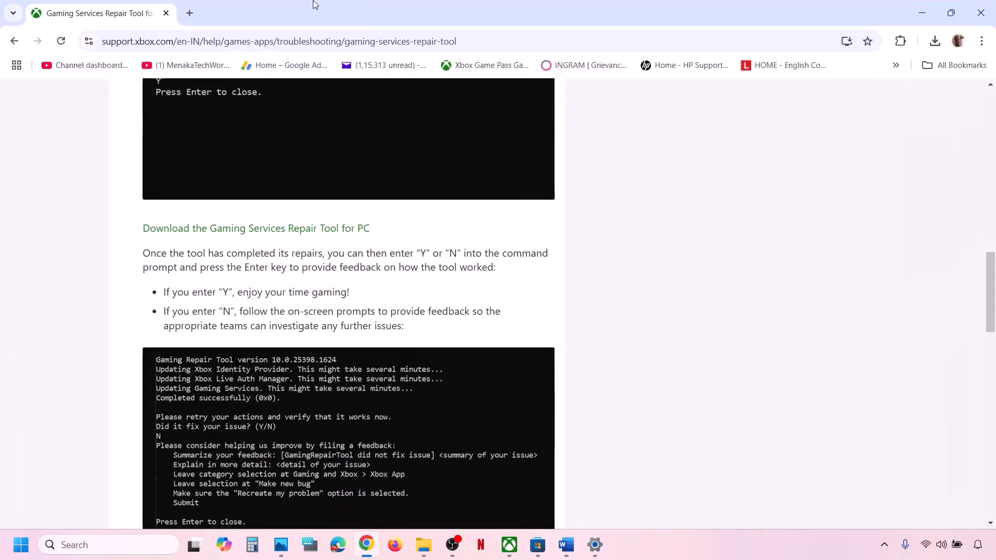
click(190, 13)
key(ctrl+v)
key(Return)
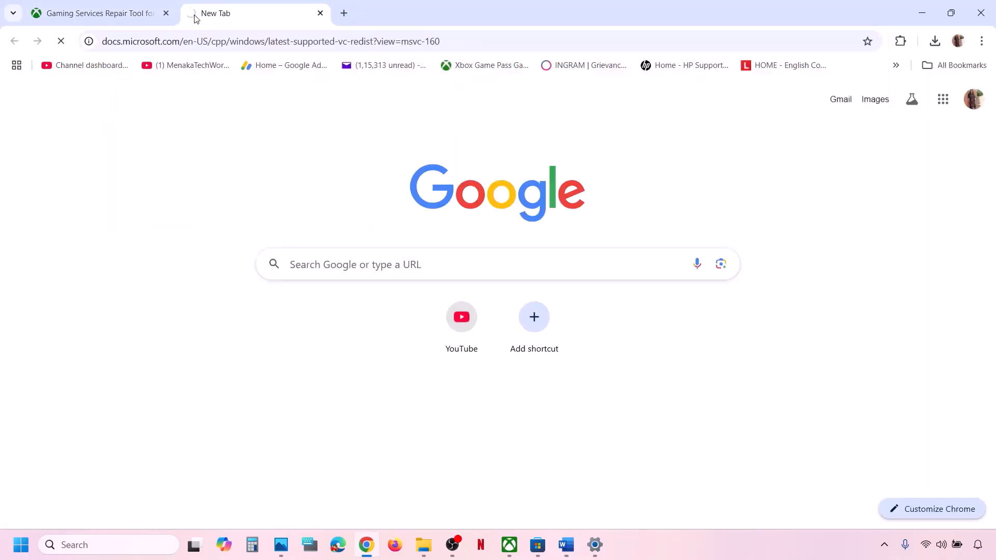
- Find the latest Visual C++ Redistributable table, highlight the X86 and X64 entries, and download the X86 version
scroll(534, 374, down, 10)
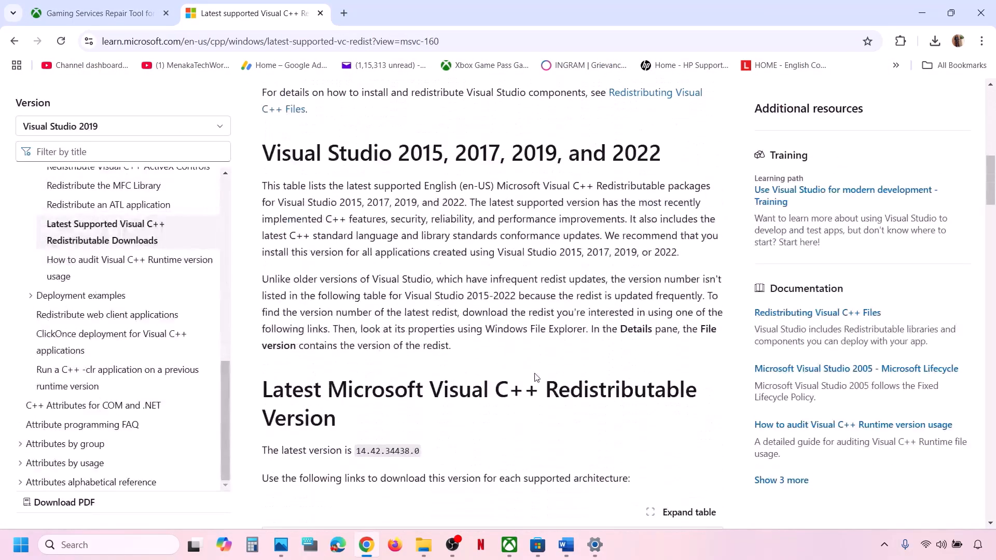
scroll(355, 386, down, 8)
scroll(282, 316, up, 3)
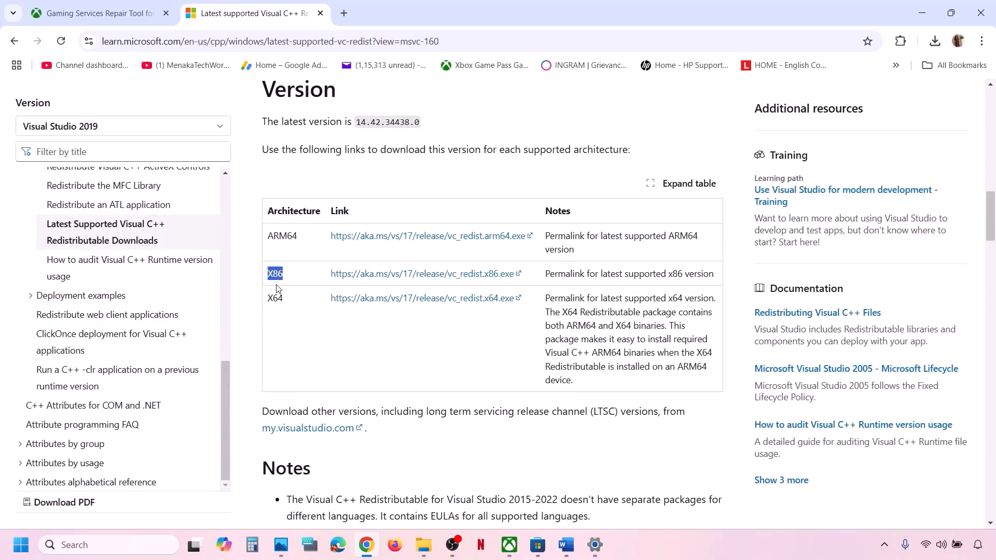
drag(278, 295, 276, 272)
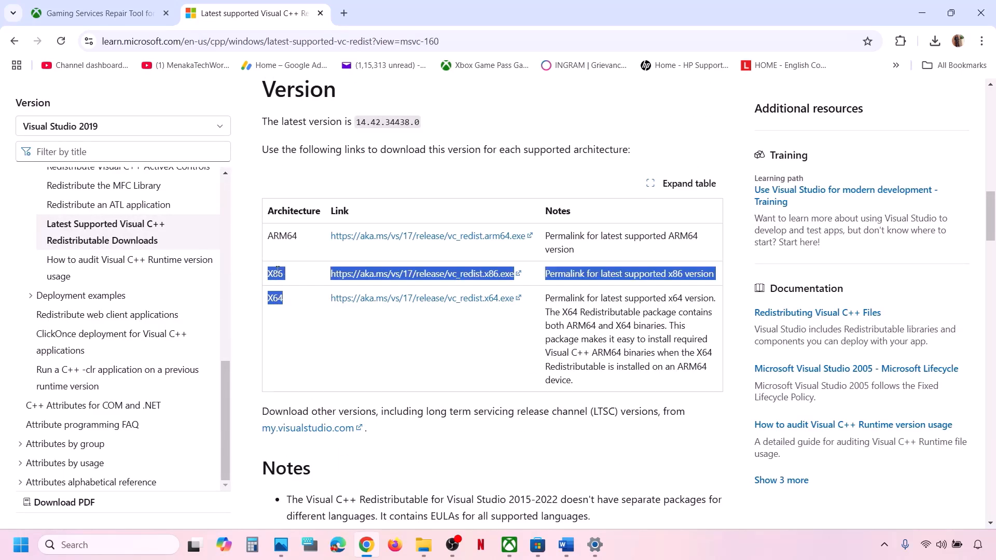
double_click(277, 273)
click(407, 273)
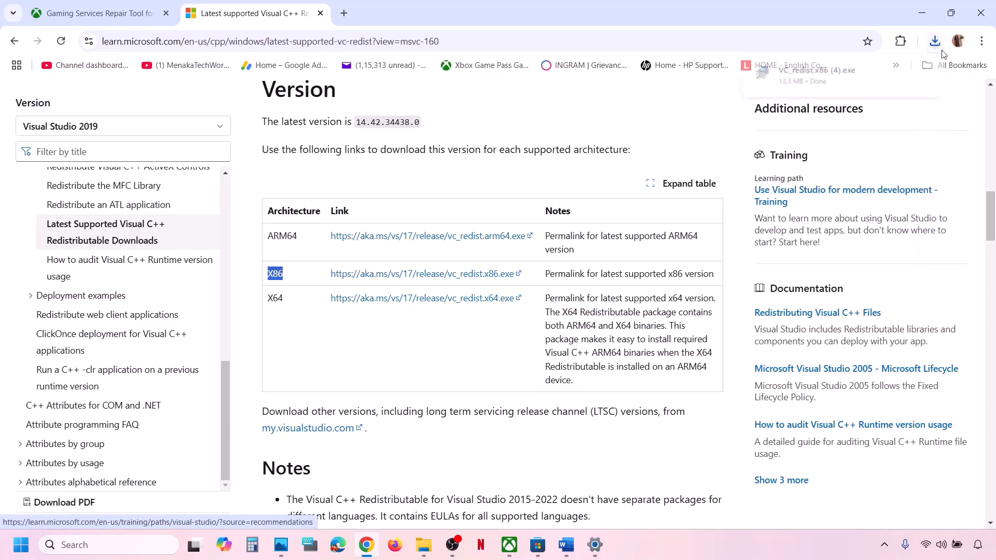
- Run the downloaded x86 Visual C++ 2015-2022 Redistributable installer, accept the license terms, and start the installation
click(877, 65)
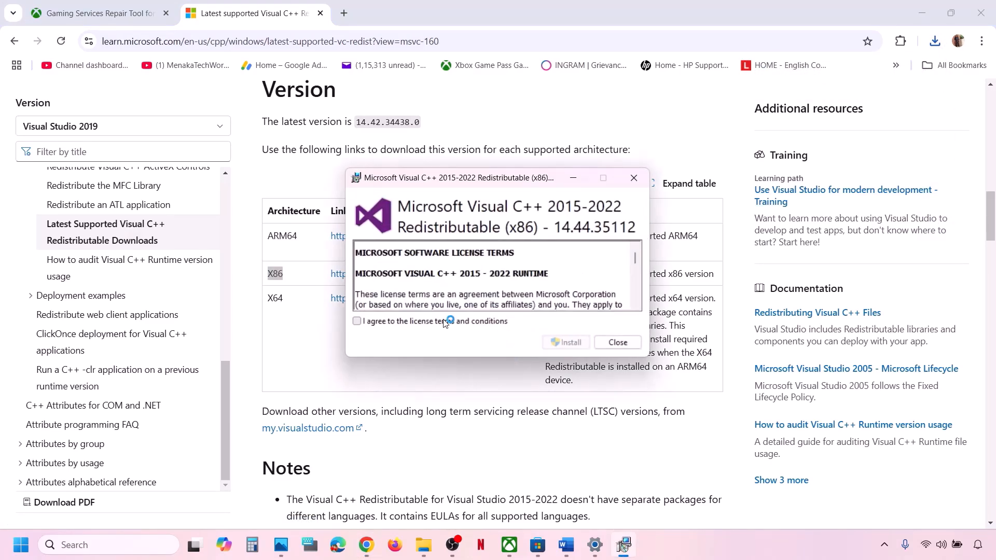
click(445, 322)
click(571, 343)
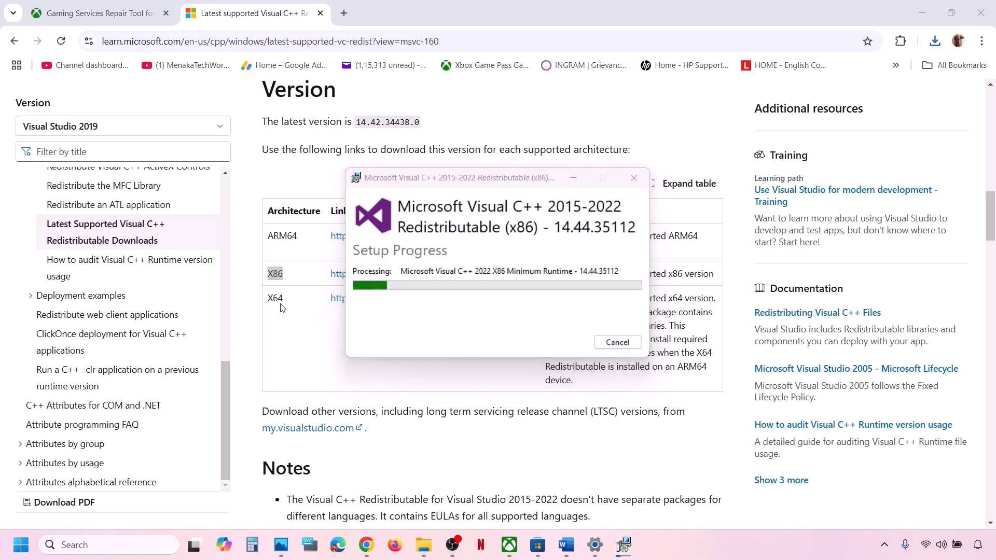
- Download the X64 version of the Visual C++ Redistributable, run its installer, and start a repair of the x64 package
click(371, 306)
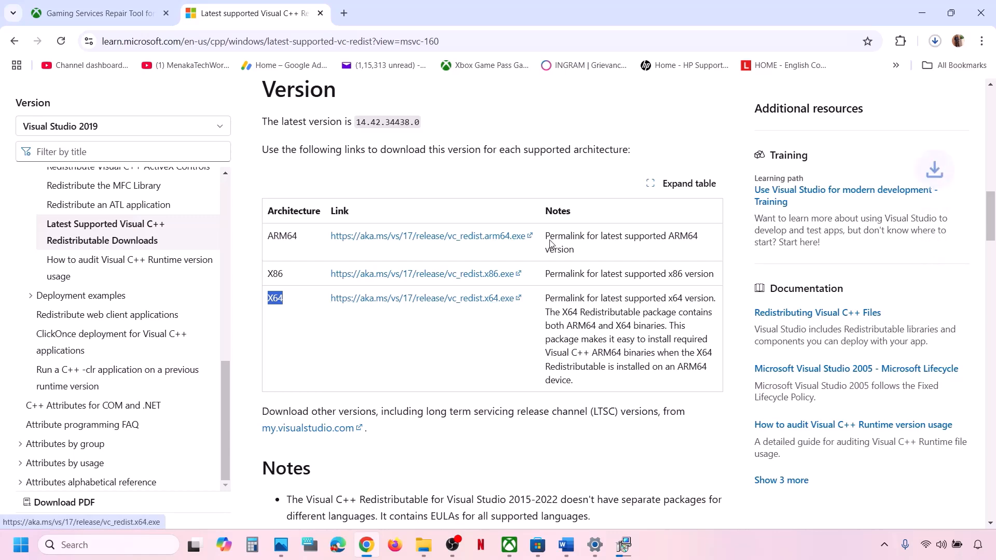
click(934, 43)
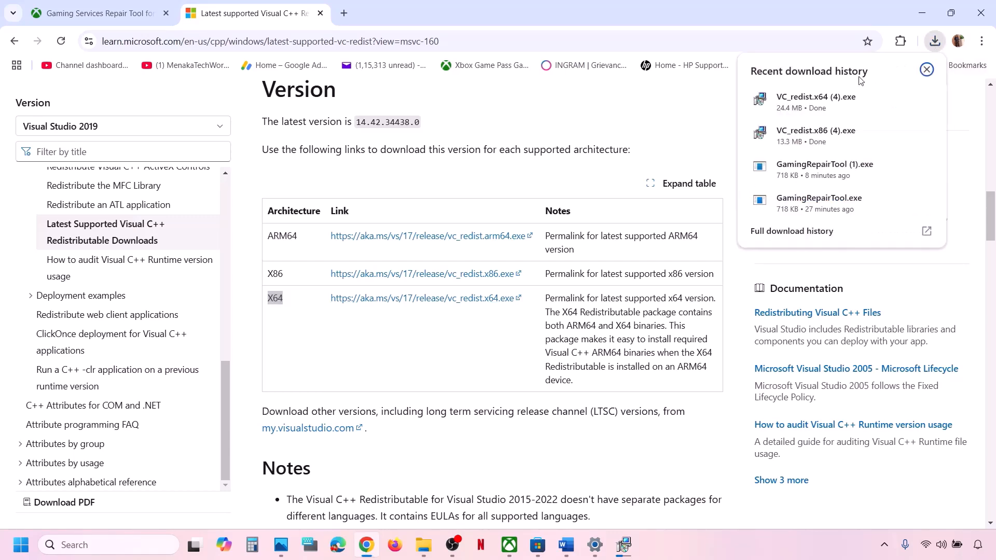
click(829, 99)
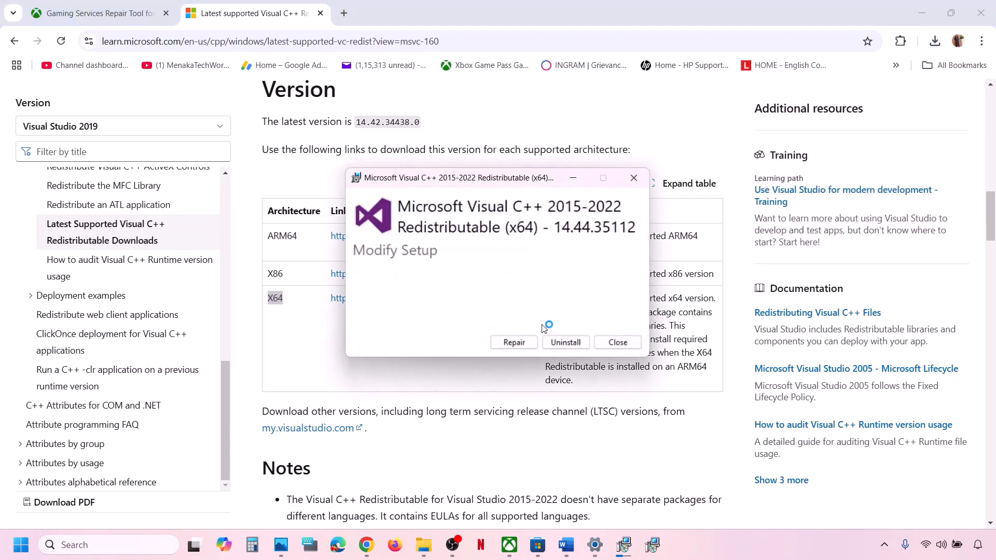
click(515, 343)
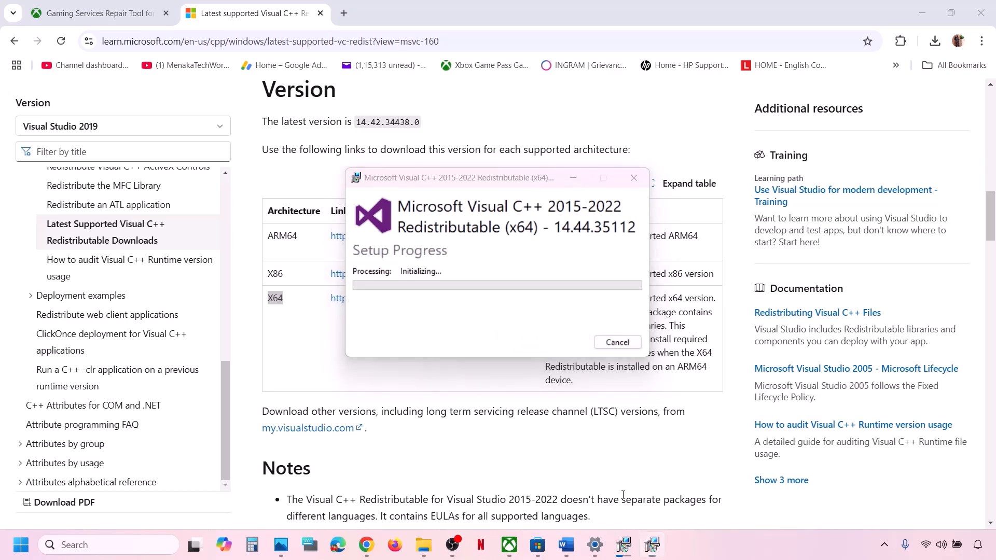
- Arrange the x64 and x86 redistributable setup windows side by side and bring the Microsoft Learn page back in front
drag(485, 177, 677, 199)
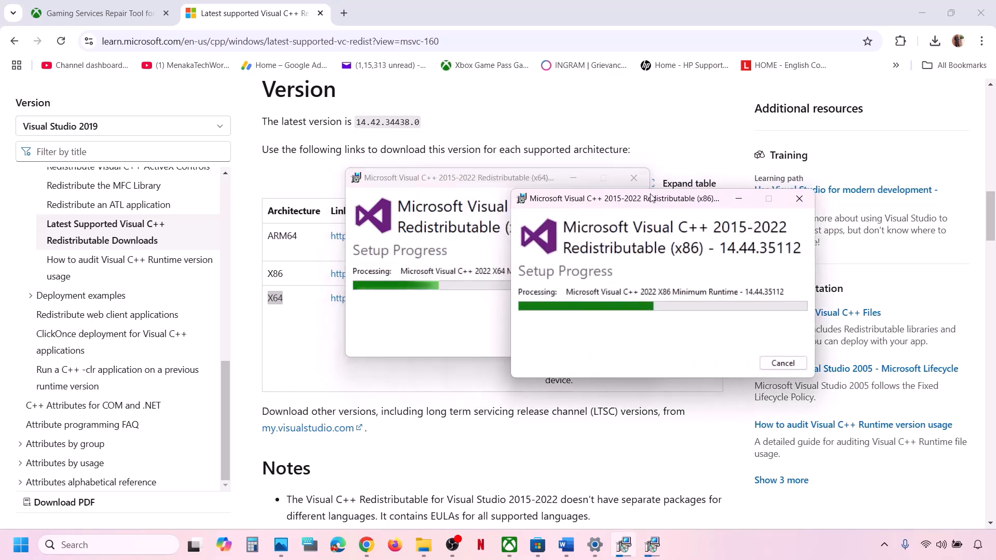
drag(466, 183, 342, 230)
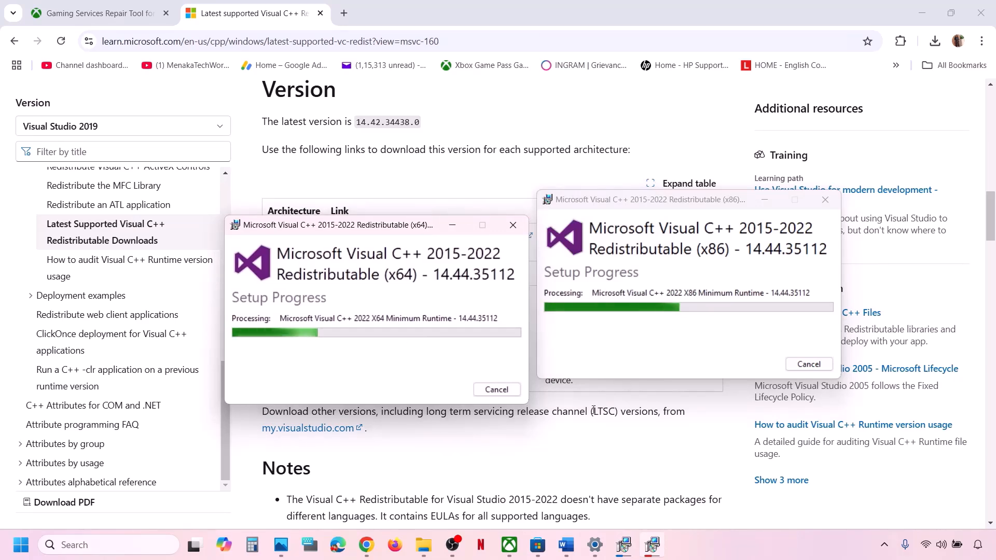
click(556, 449)
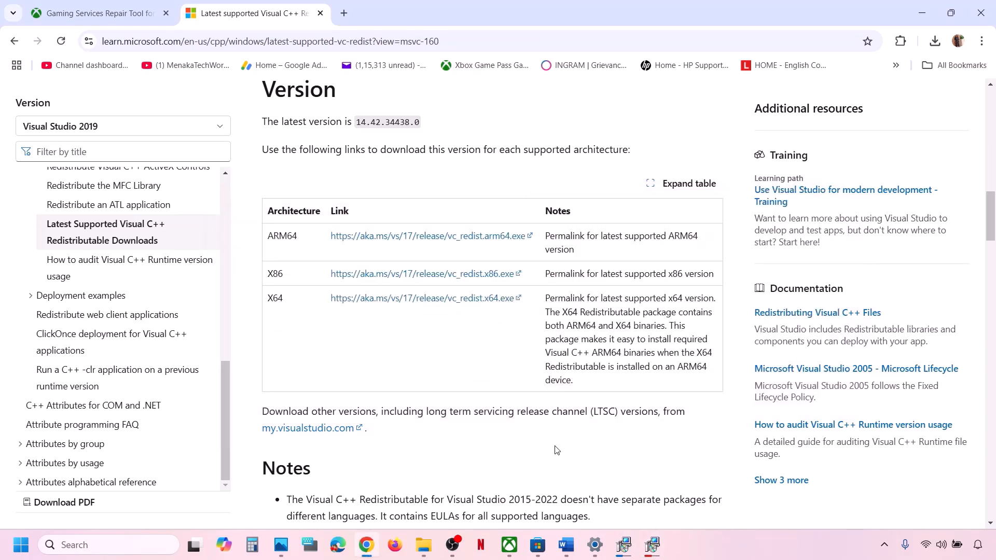
- Show the computer's power options with the Restart choice, and dismiss them without choosing one
click(26, 546)
click(377, 499)
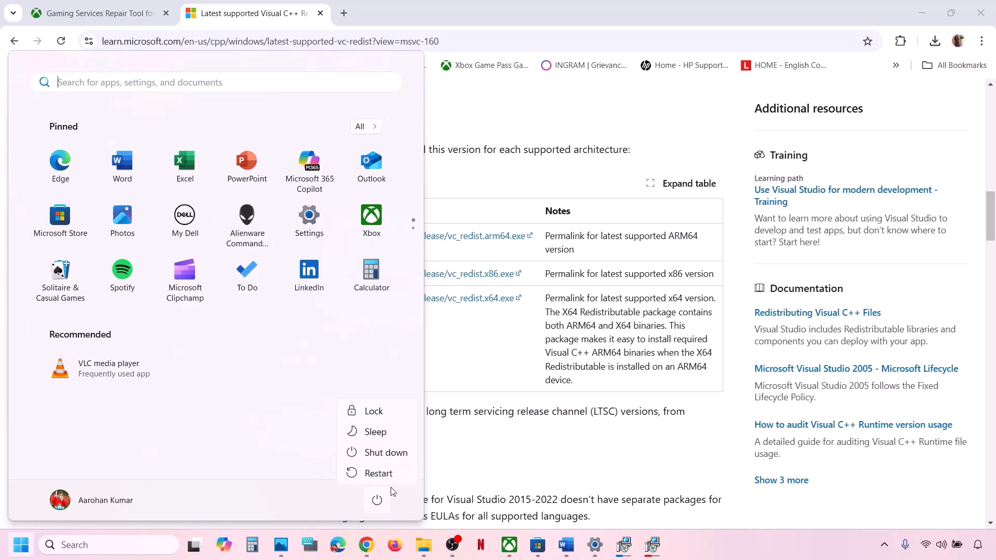
click(476, 471)
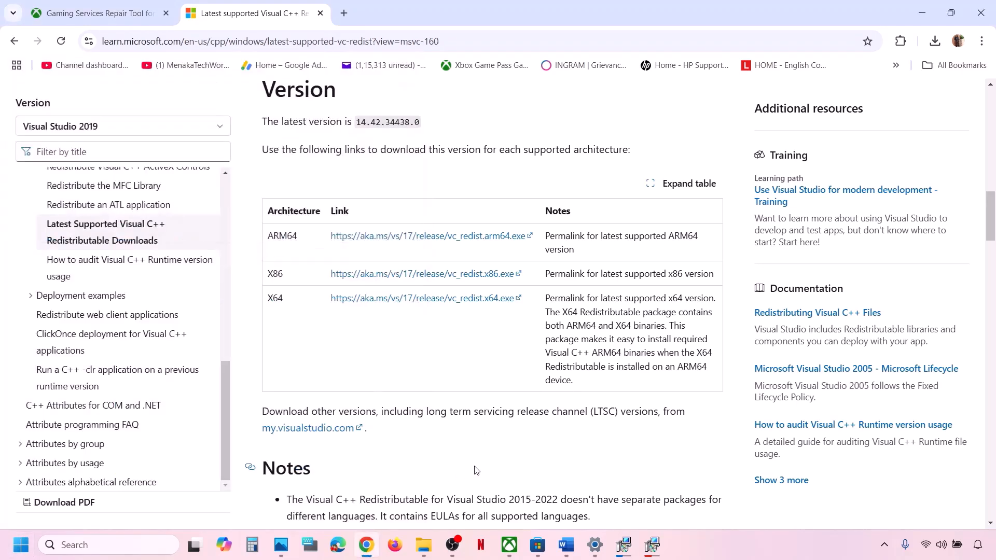
- Switch to the Word document and highlight the Step 11 text "Update the system BIOS"
click(567, 545)
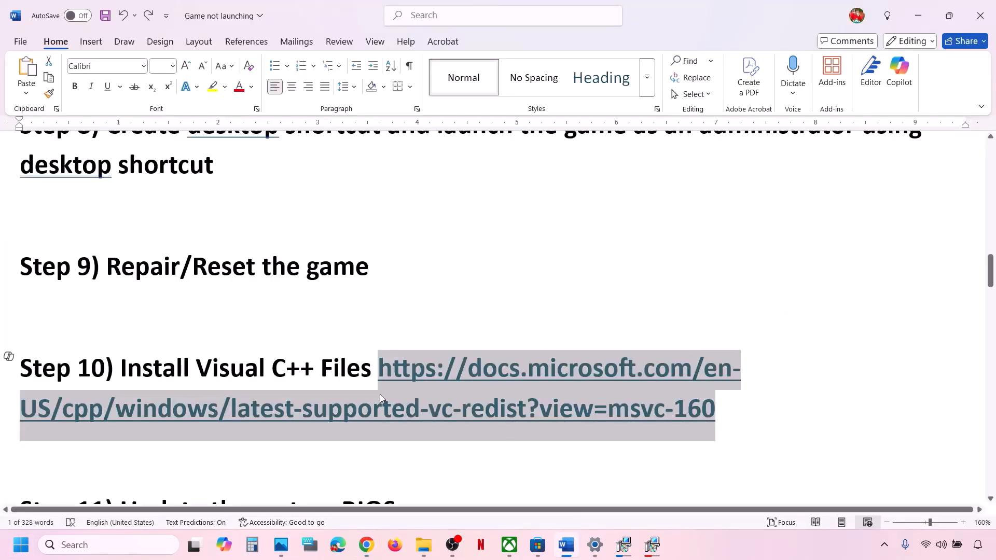
scroll(380, 394, down, 2)
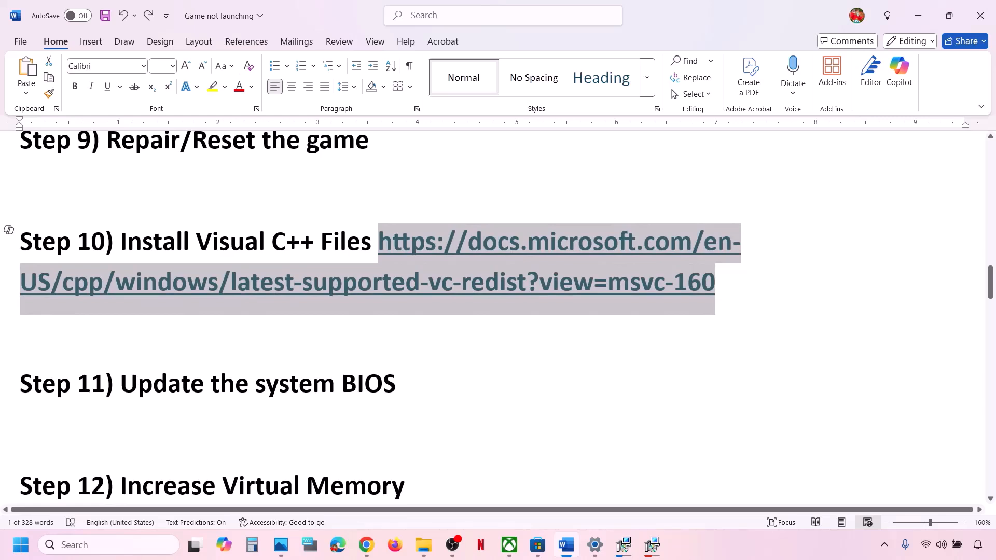
drag(136, 382, 403, 383)
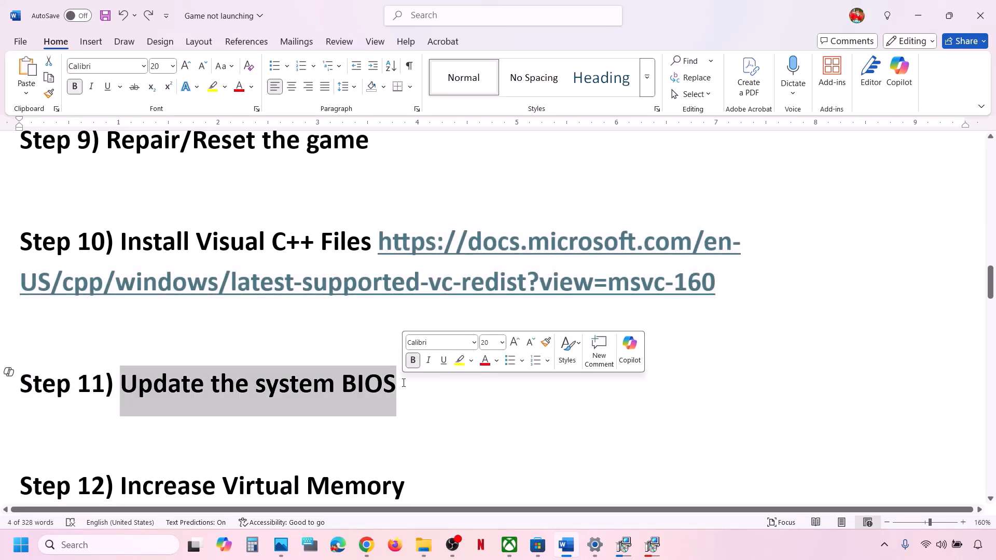
click(404, 383)
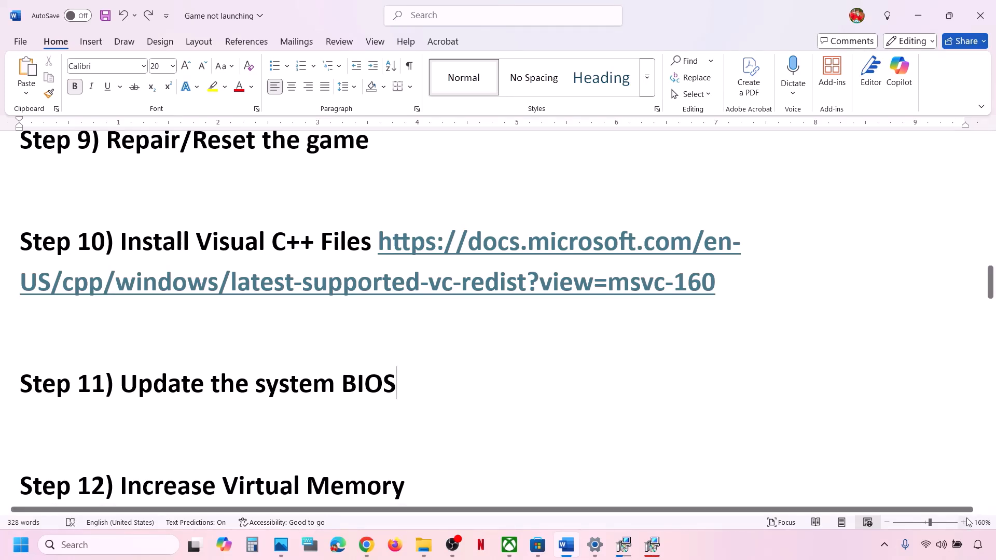
- Check the laptop's battery charge, and review Step 11 and the Step 12 virtual memory instructions in the Word document
key(super+a)
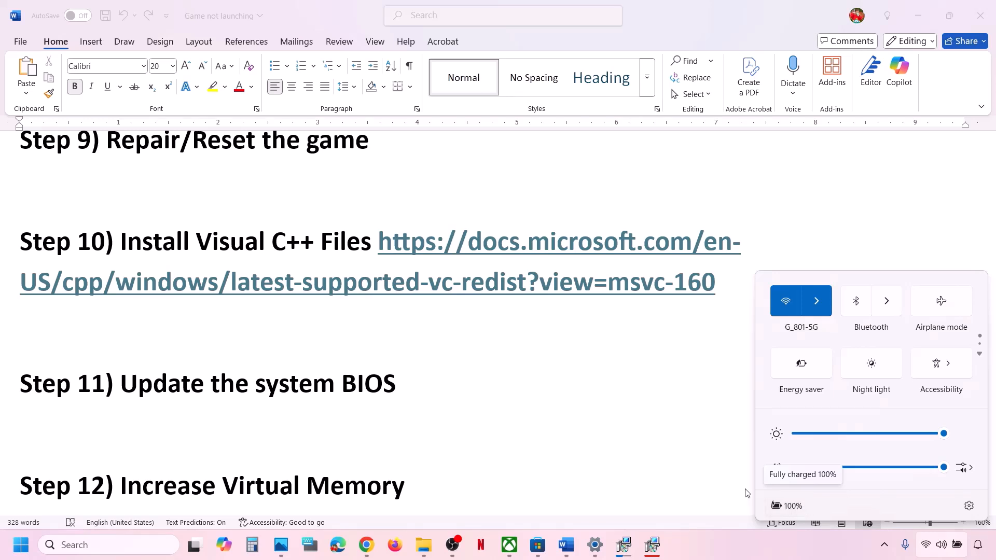
click(420, 384)
drag(414, 381, 105, 382)
scroll(103, 382, down, 3)
scroll(103, 384, down, 2)
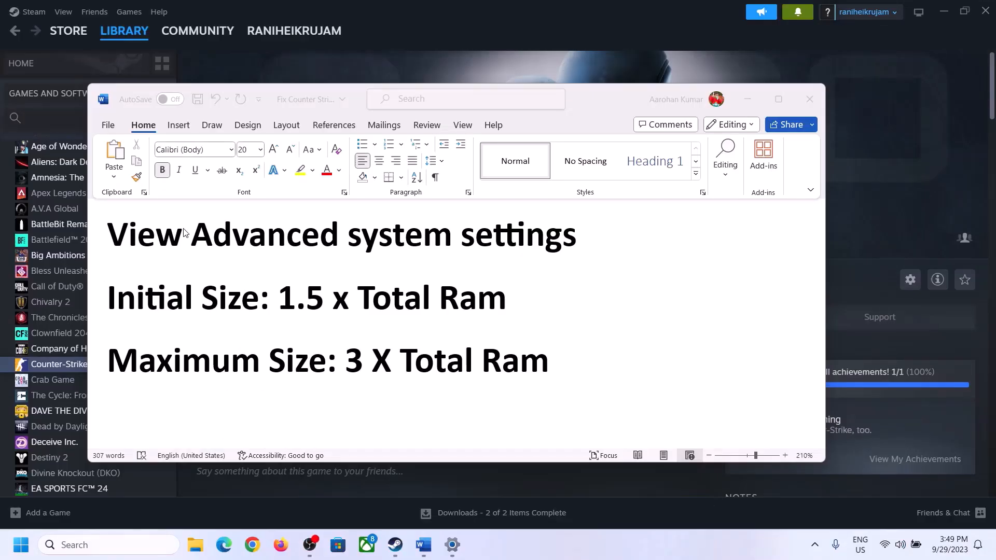
- Copy "View Advanced system settings" from the Word document, search Windows for it, and open System Properties, moving it clear of the text
drag(118, 239, 575, 230)
key(ctrl+c)
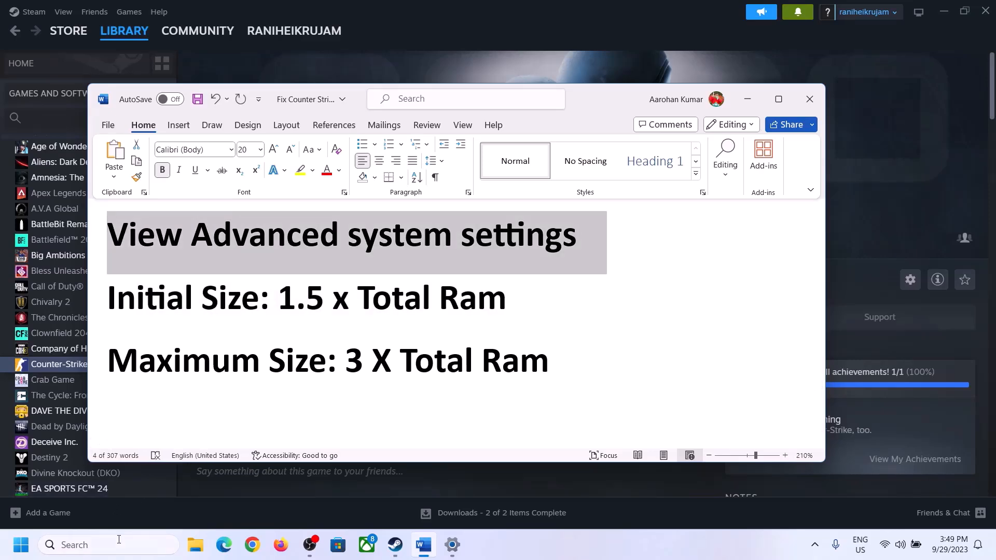
click(119, 545)
key(ctrl+v)
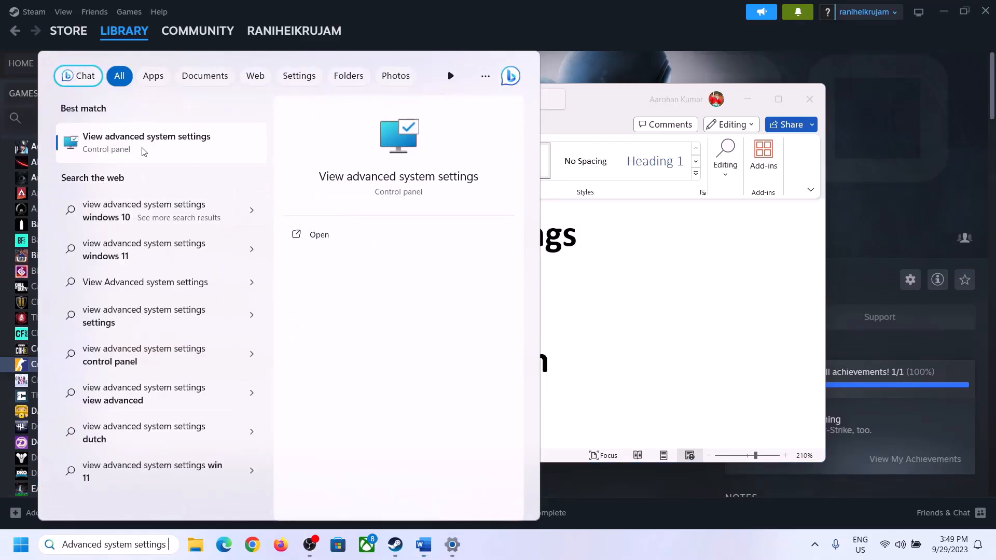
click(142, 151)
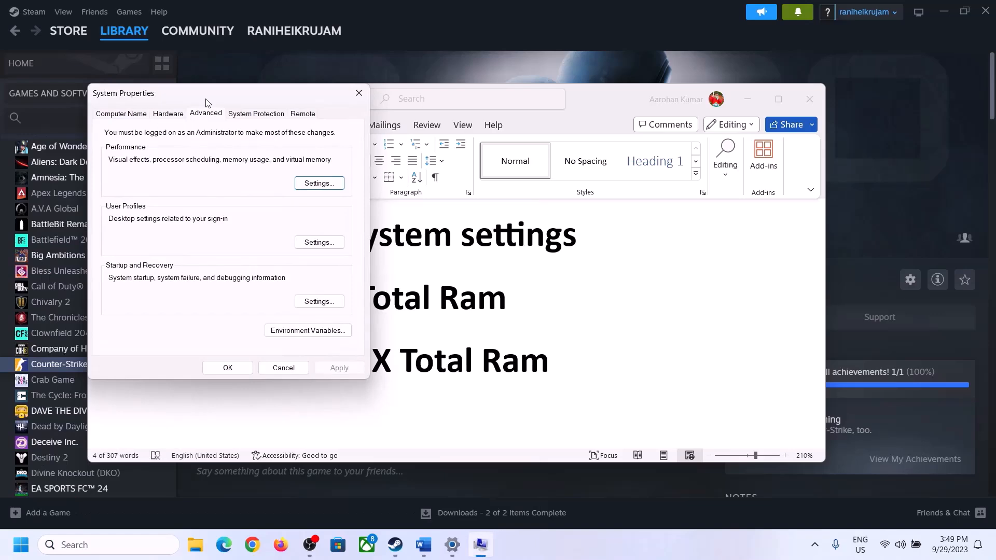
drag(207, 102, 445, 180)
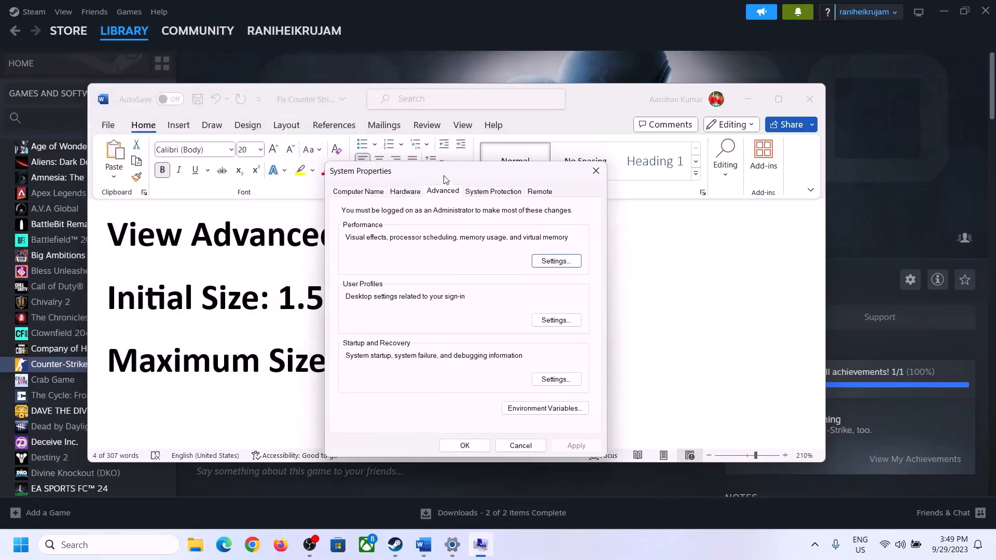
- Open the Virtual Memory settings through the Performance options, turn off automatic paging file management, and select Custom size for drive C
click(559, 266)
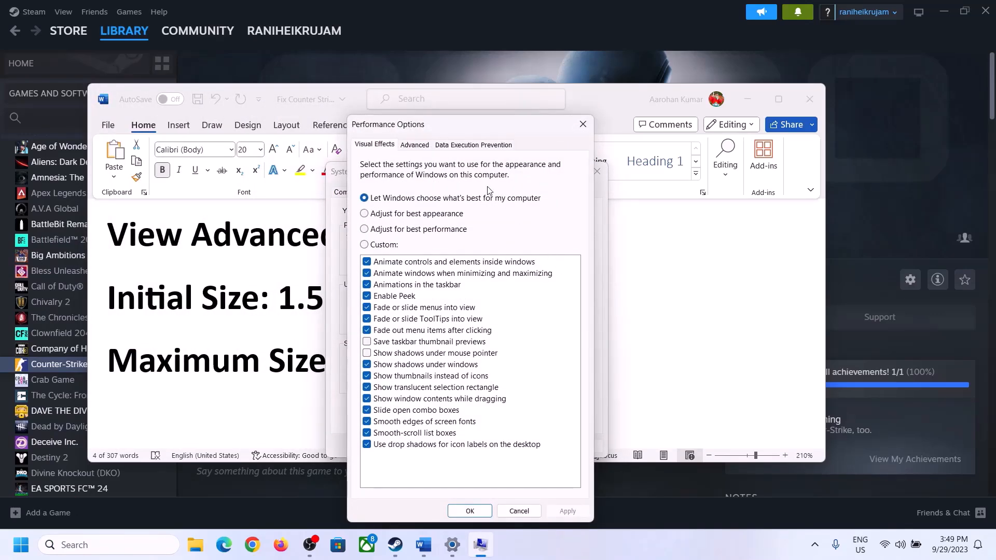
click(417, 146)
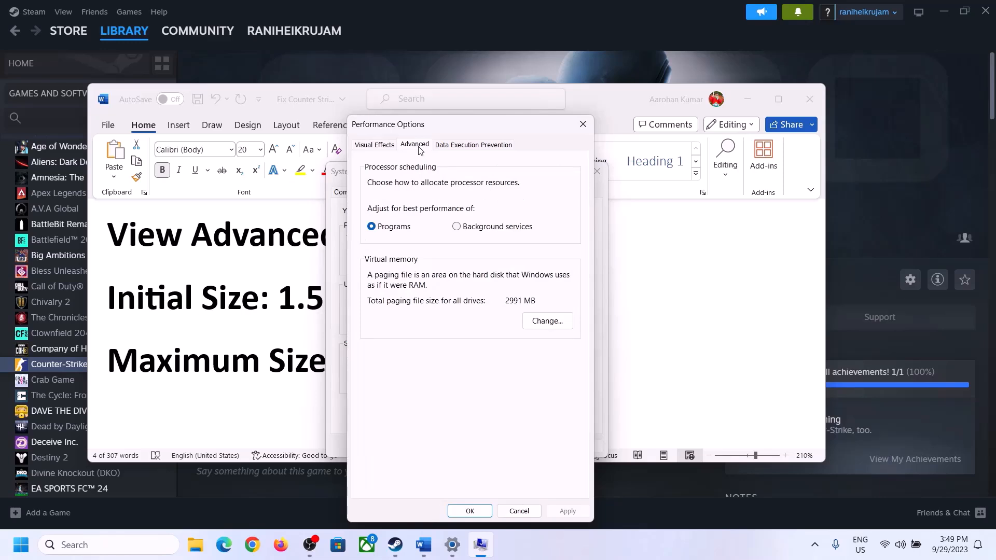
click(552, 322)
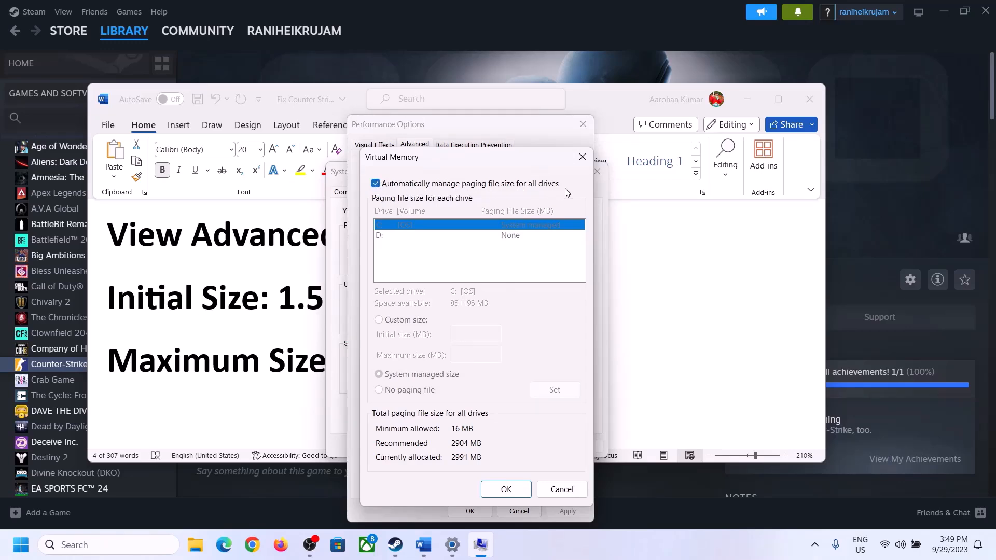
click(376, 184)
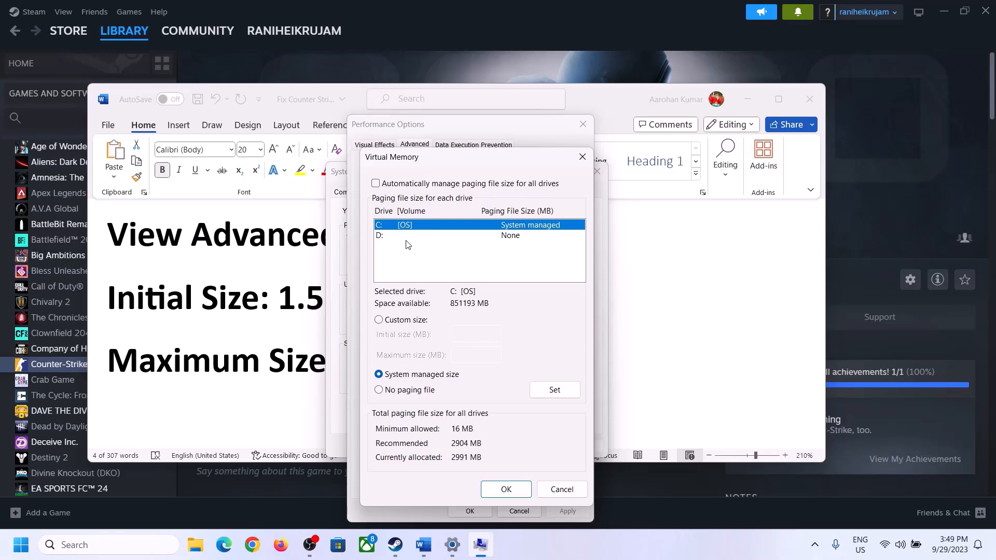
click(379, 321)
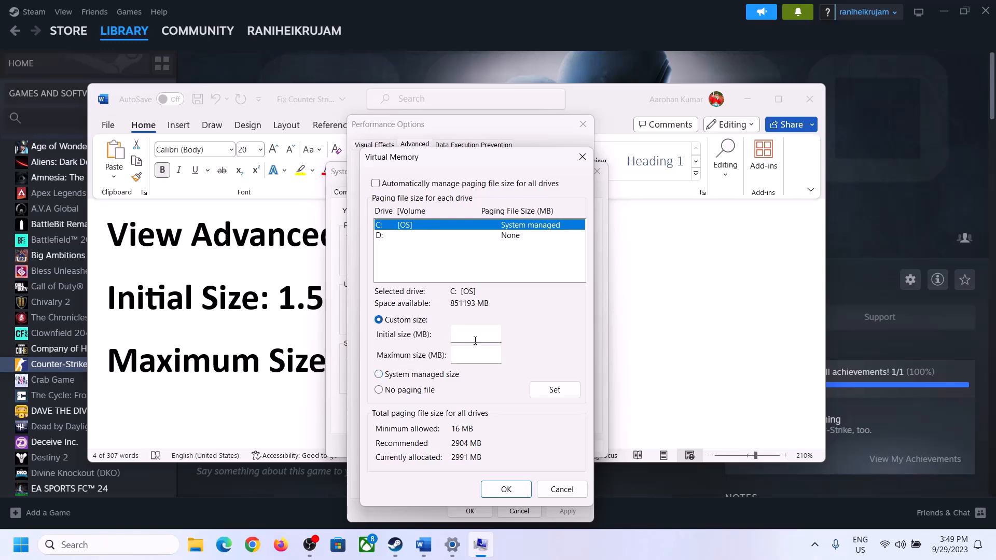
- Highlight the initial size formula "1.5 x Total Ram" in the Word document, and look up the installed RAM on the Settings About page
click(269, 309)
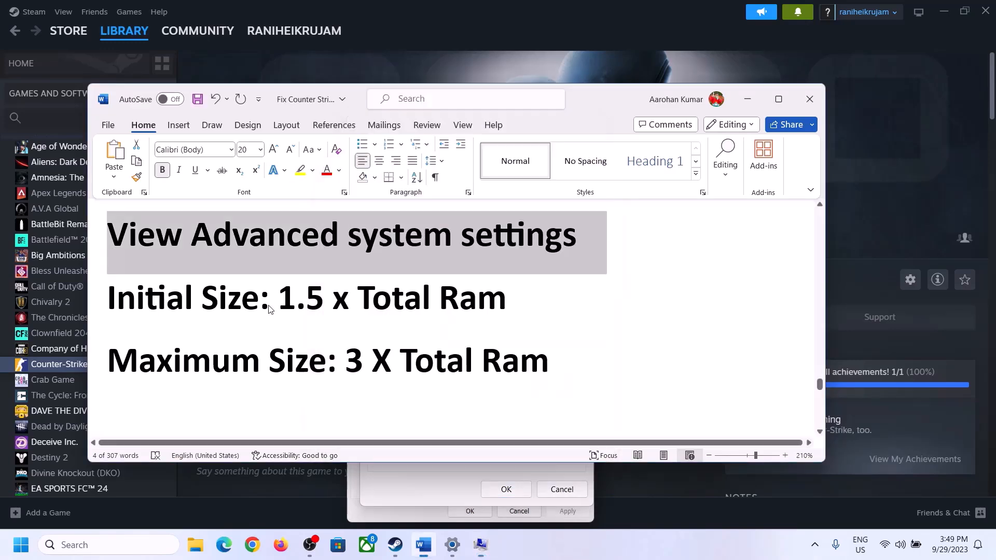
drag(286, 297, 461, 310)
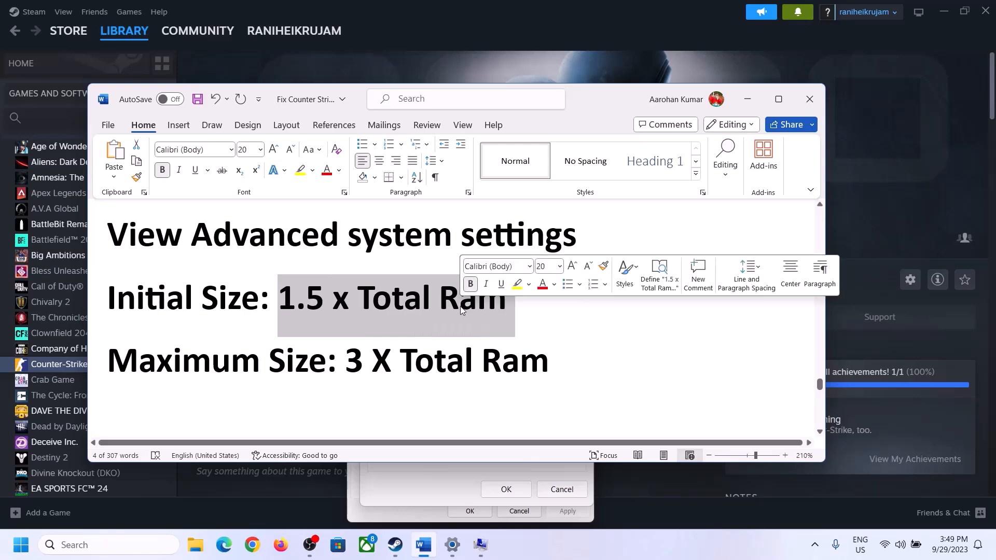
click(452, 548)
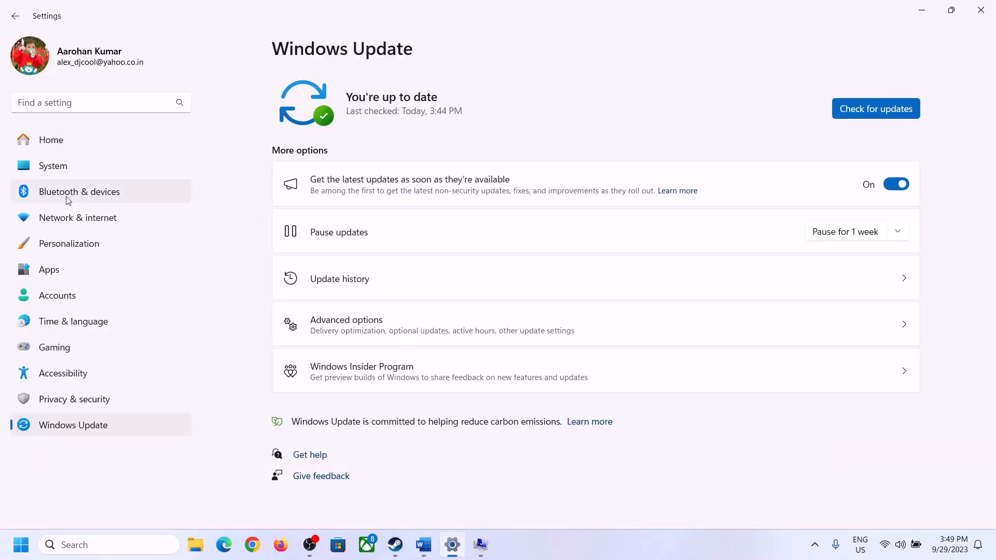
click(46, 171)
scroll(311, 415, down, 8)
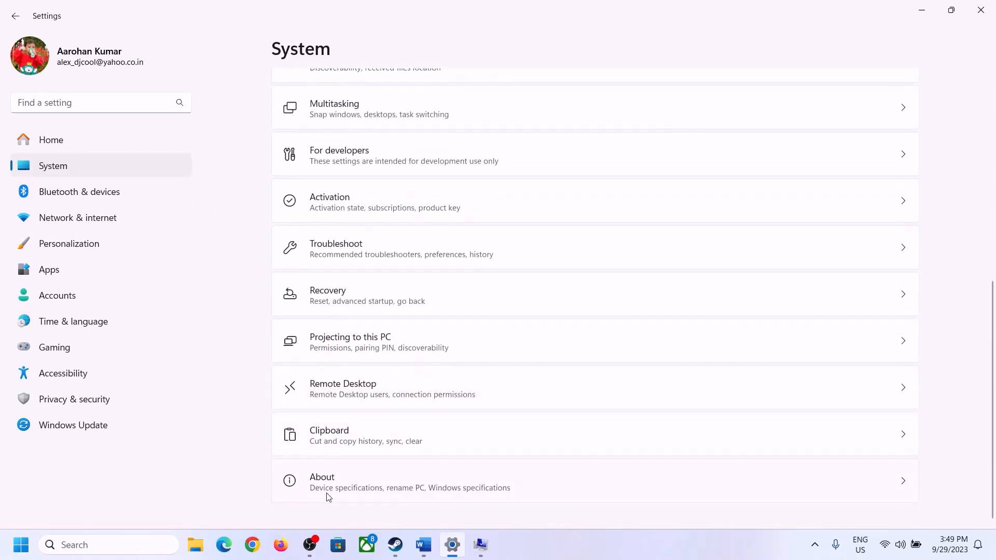
click(328, 491)
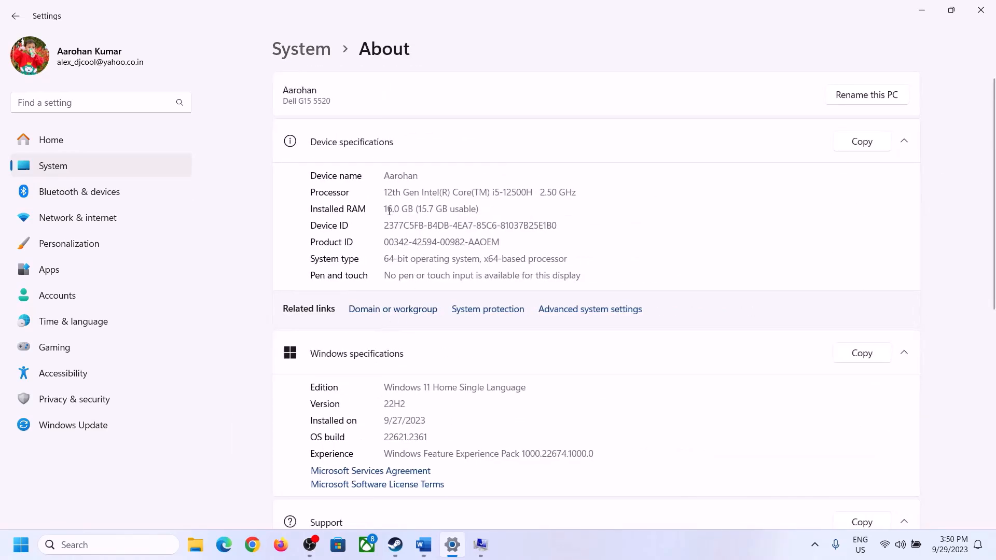
drag(394, 208, 379, 208)
click(393, 208)
drag(393, 209, 382, 207)
- Return to the Virtual Memory dialog, launch Calculator with the Run command "calc", and place it beside the dialog
click(480, 544)
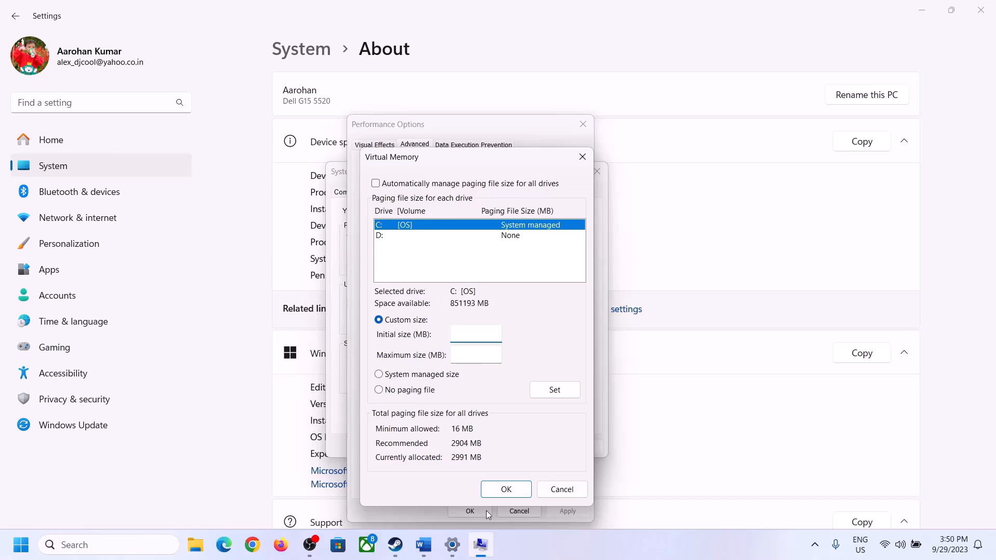
mouse_move(445, 549)
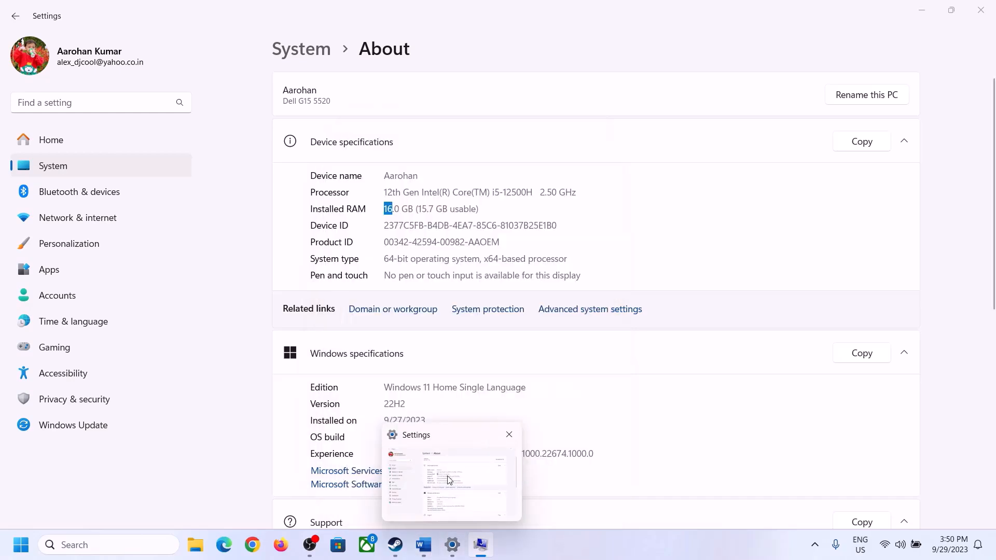
key(super+r)
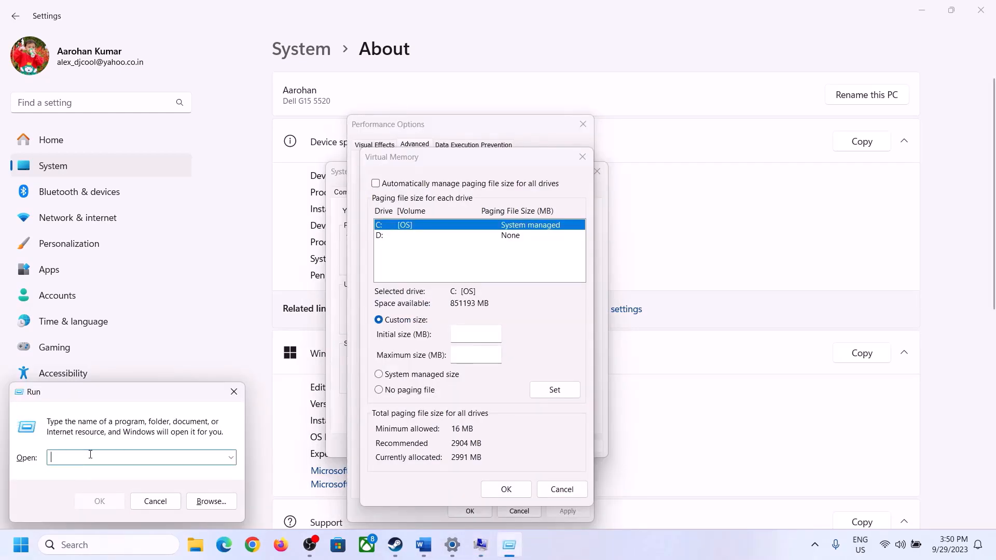
text(calc)
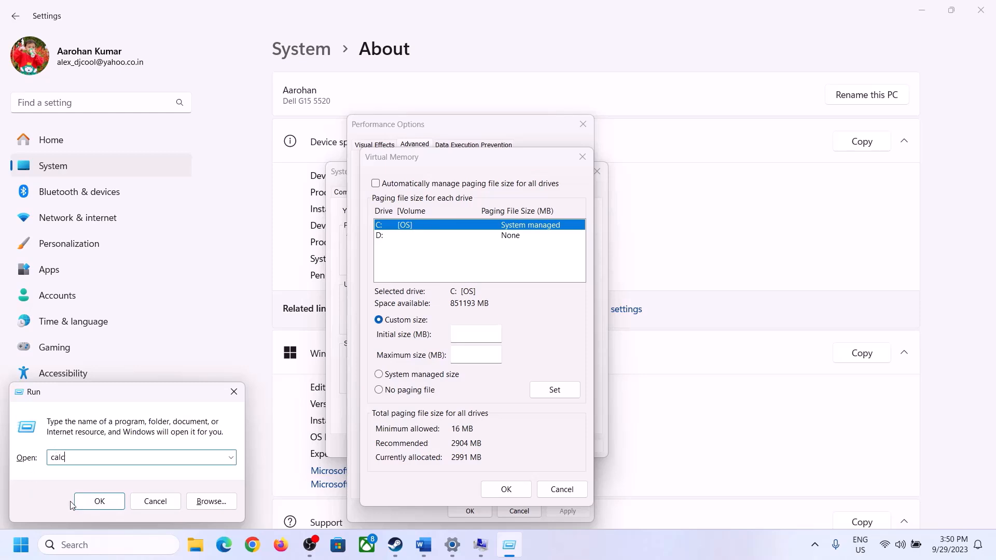
click(100, 501)
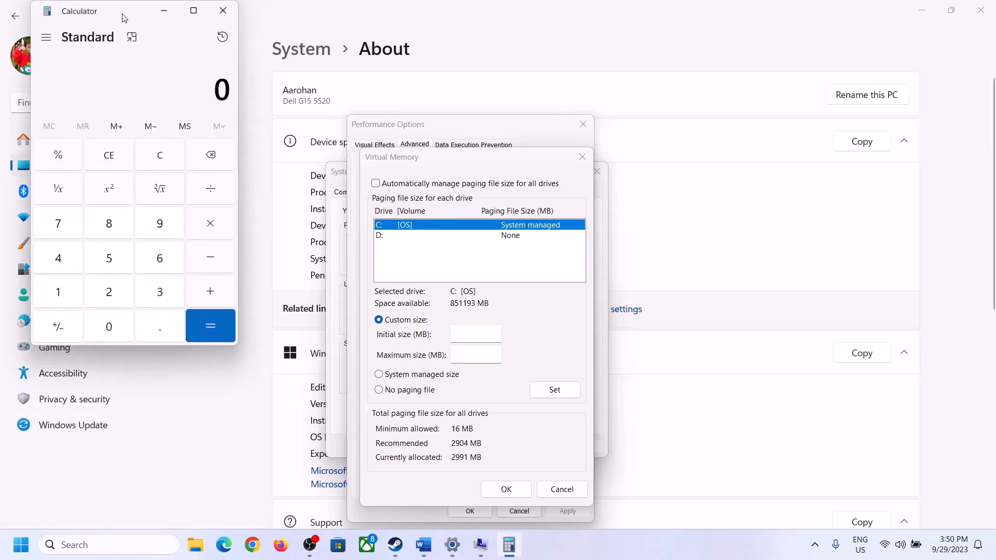
drag(125, 16, 727, 170)
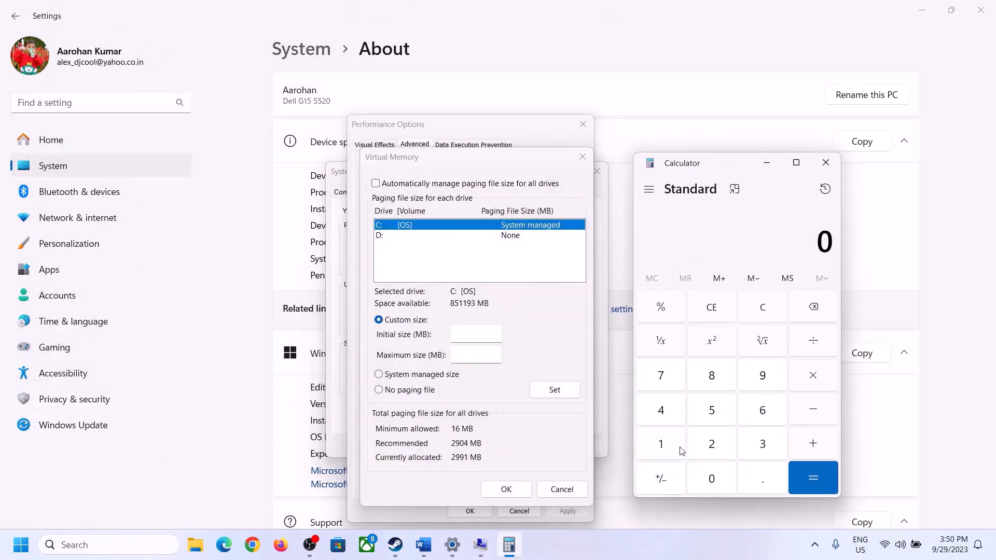
- Bring up the Word document with the paging file size formulas and place Calculator in front of it
click(423, 554)
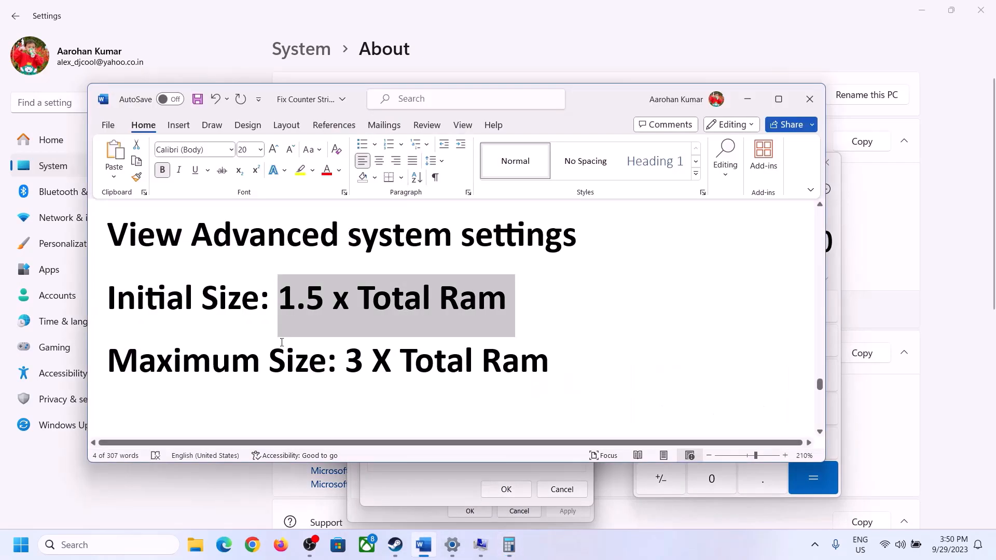
click(509, 545)
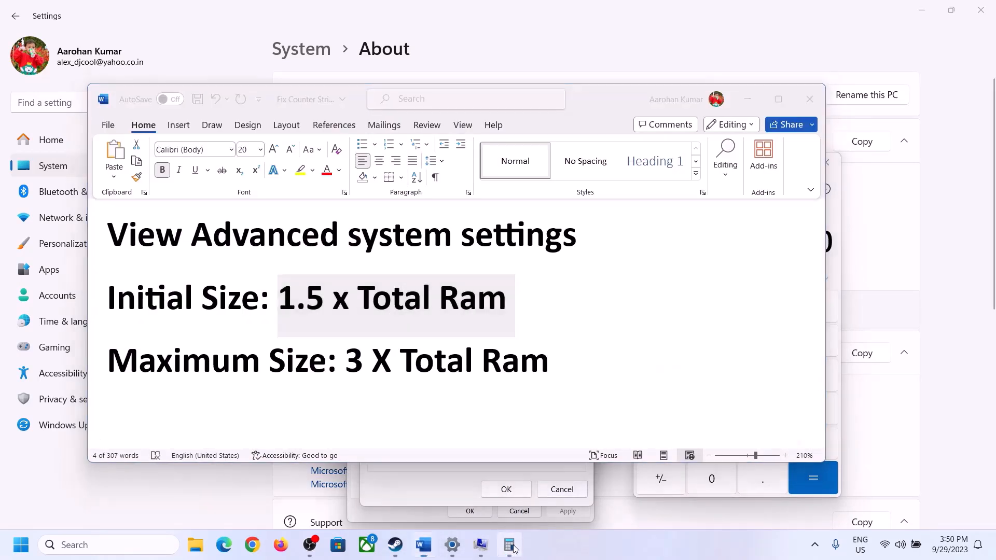
click(662, 447)
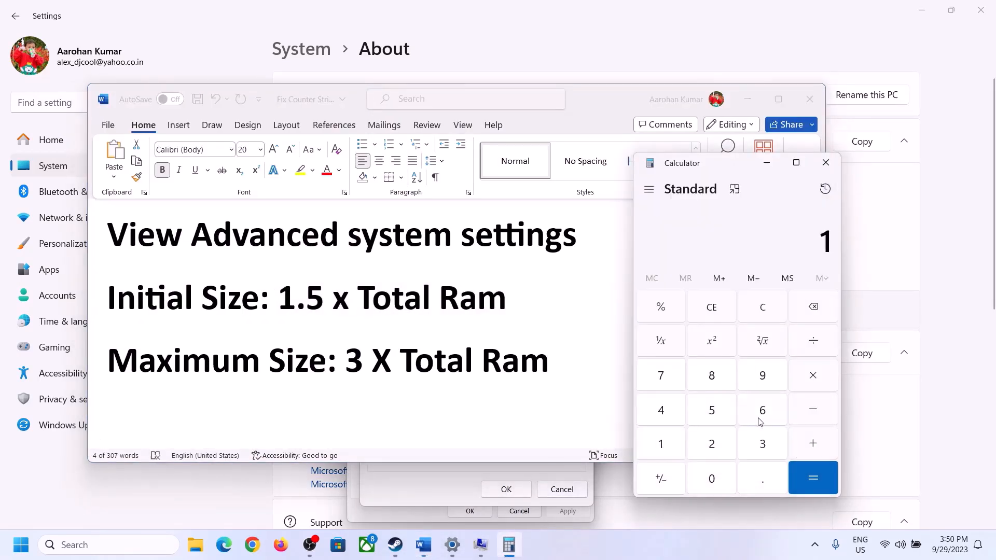
click(759, 418)
click(767, 317)
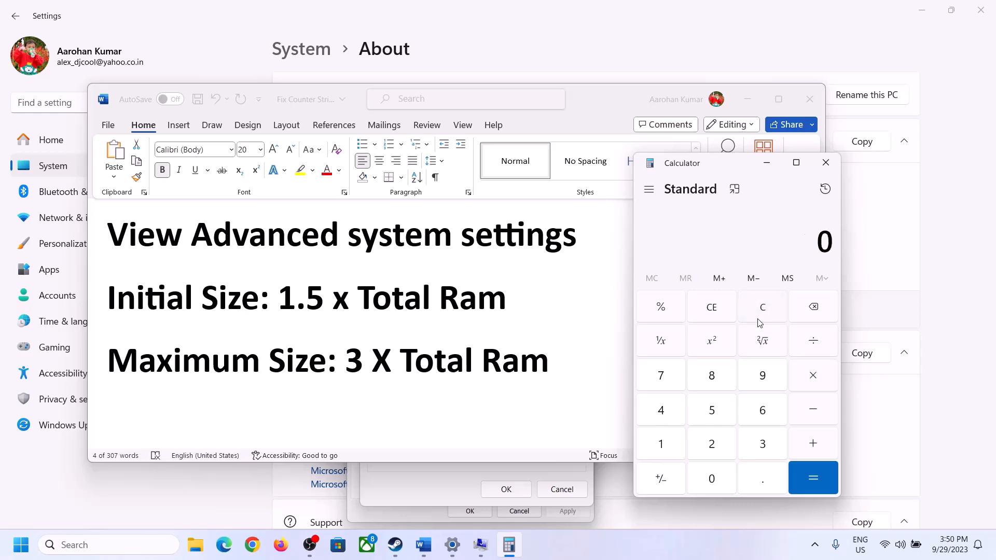
- Convert the installed RAM to megabytes in Calculator by multiplying 16 by 1024
click(669, 446)
click(750, 415)
click(813, 384)
click(663, 449)
click(718, 485)
click(711, 445)
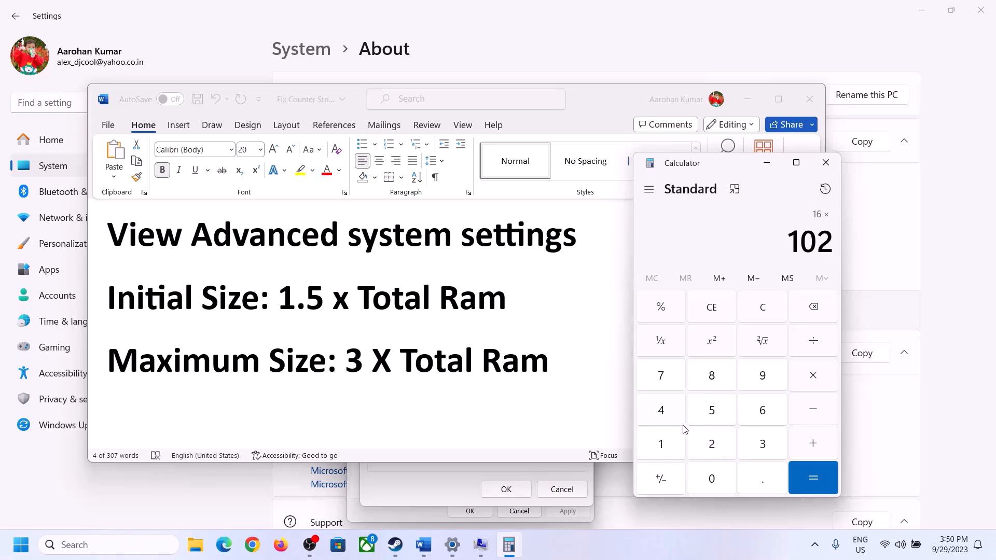
click(669, 416)
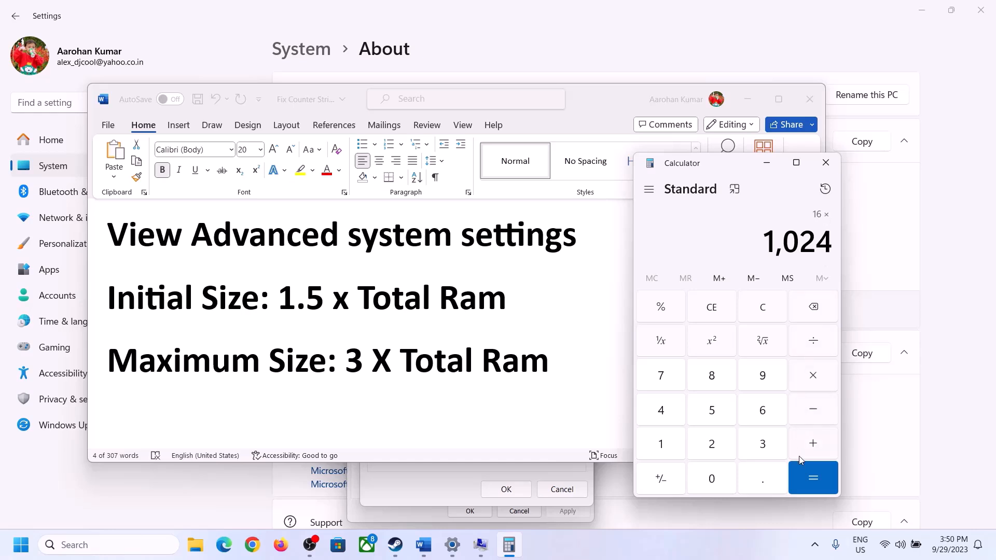
click(812, 478)
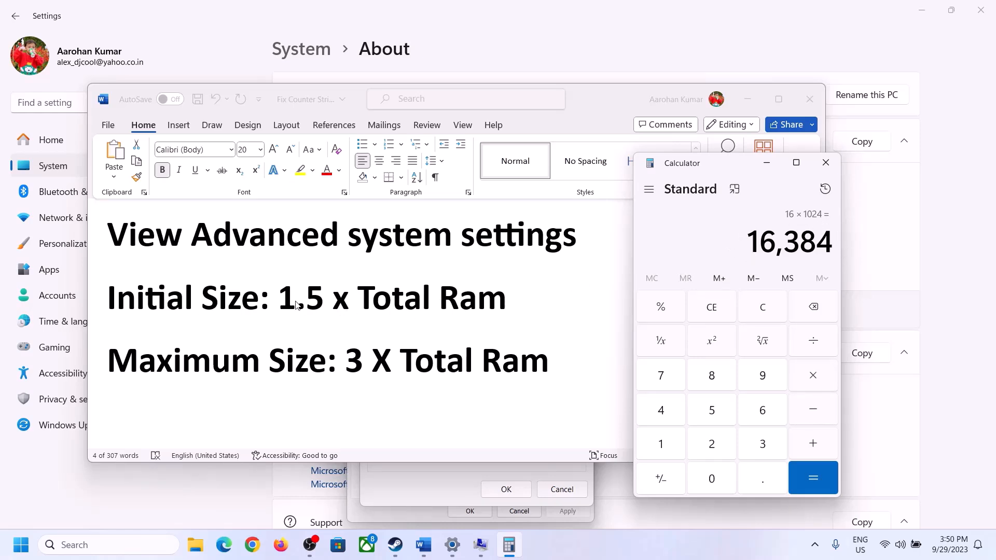
- Multiply the RAM result by 1.5 in Calculator and enter 24576 MB as the initial size in the Virtual Memory dialog
click(815, 381)
click(674, 449)
click(756, 483)
click(722, 419)
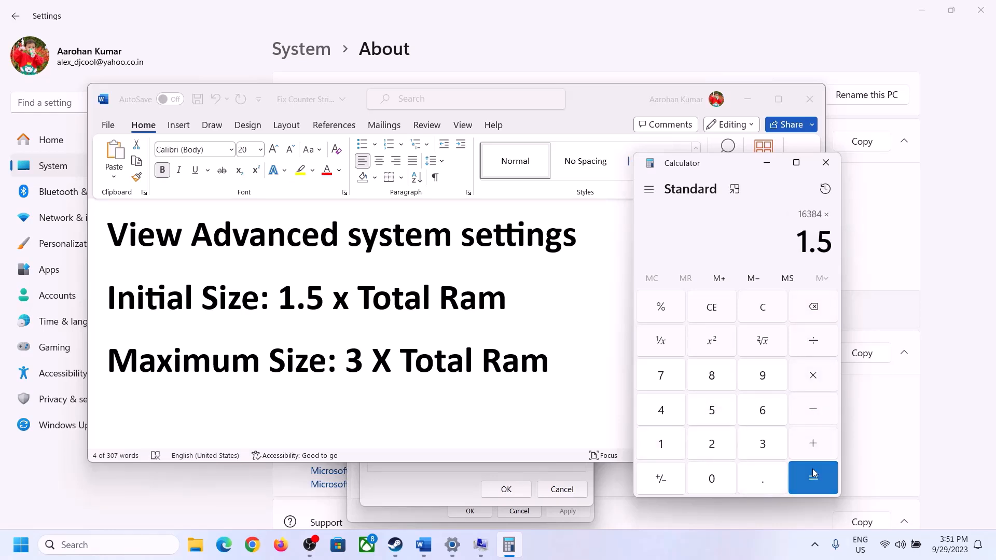
click(813, 476)
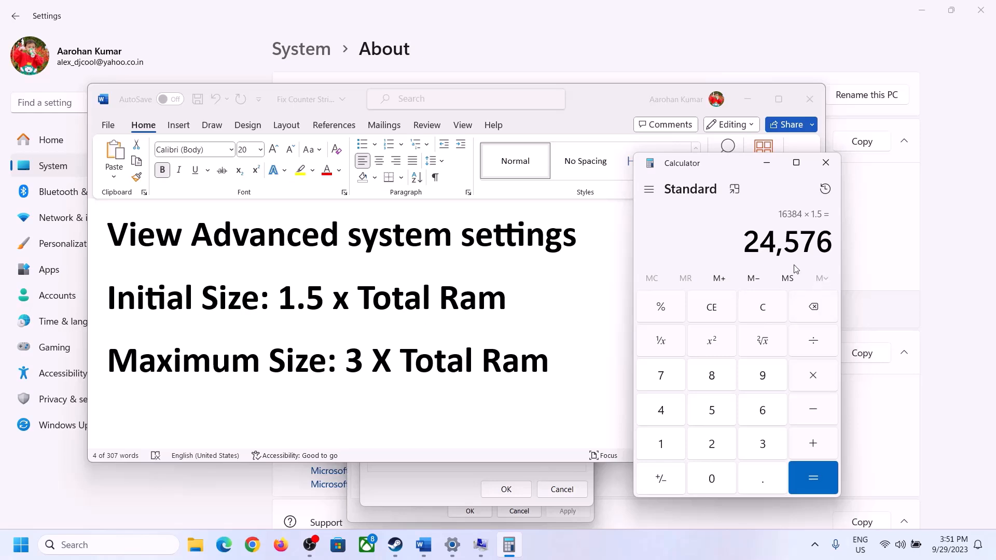
click(441, 488)
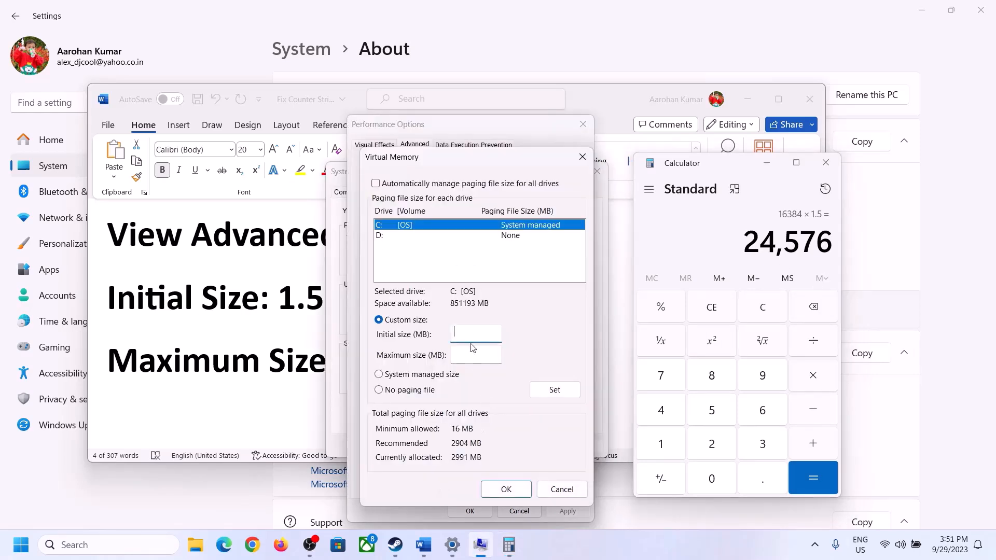
text(24576)
- Review the maximum size formula in Word, clear Calculator, and recheck the installed RAM on the Settings About page
click(285, 366)
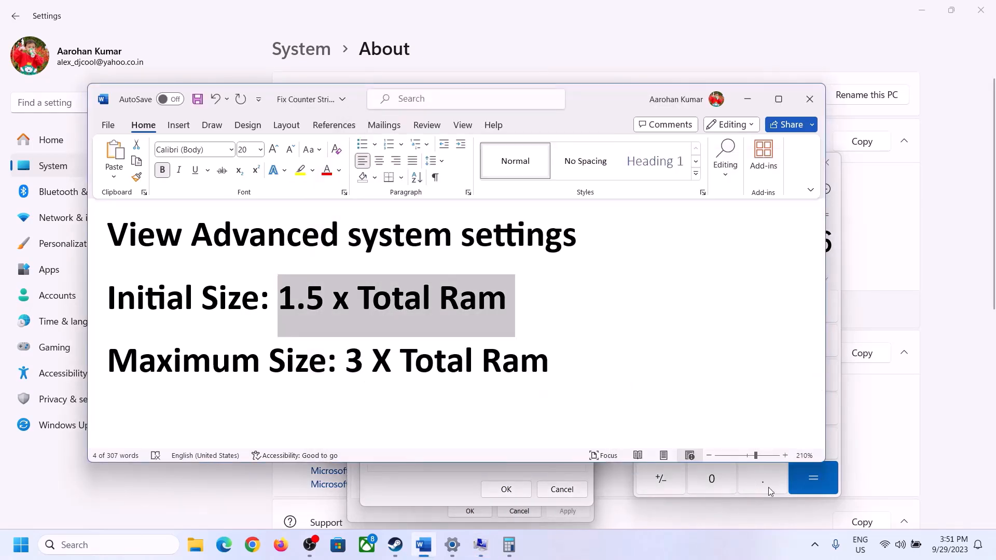
click(840, 307)
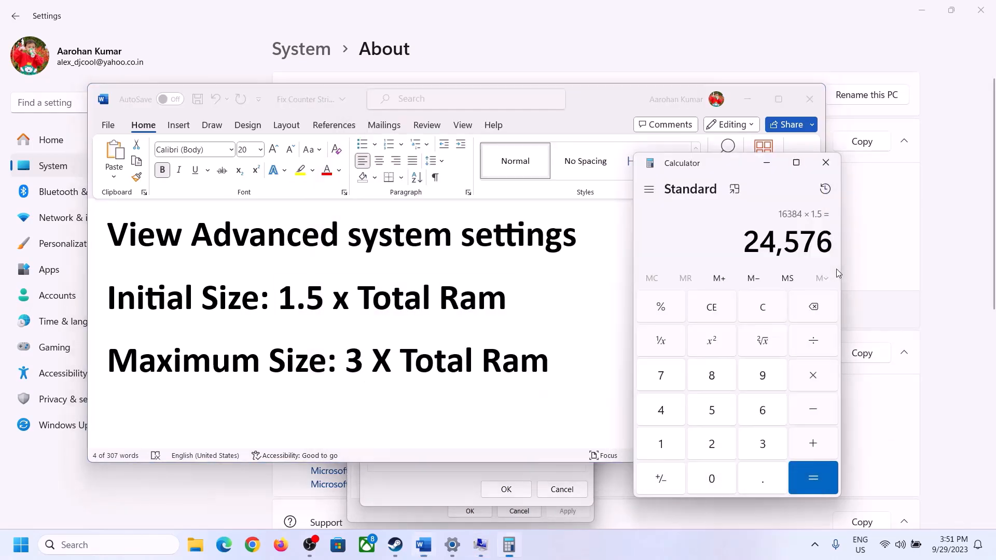
click(773, 311)
click(453, 544)
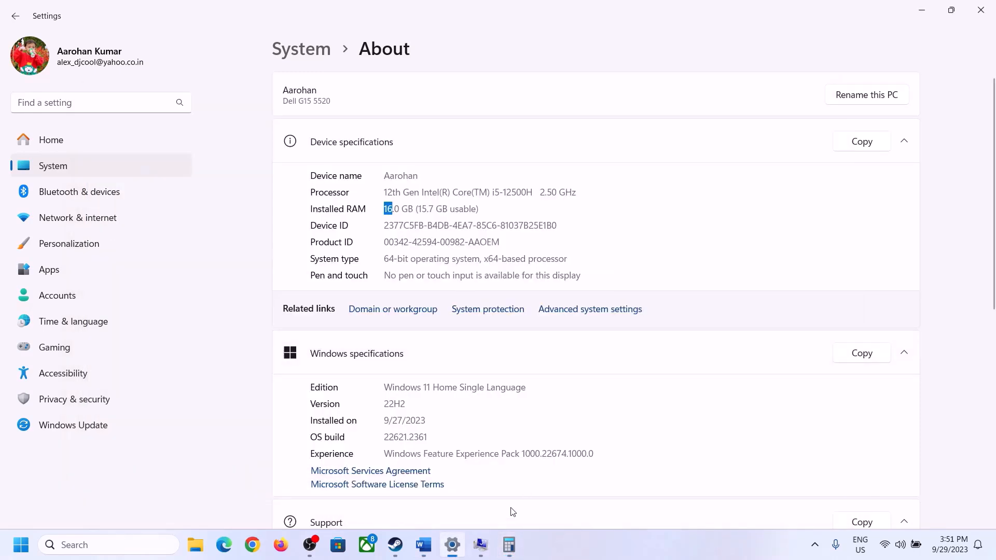
click(508, 545)
- Calculate 16 × 1024 again in Calculator as the basis for the maximum size
click(670, 440)
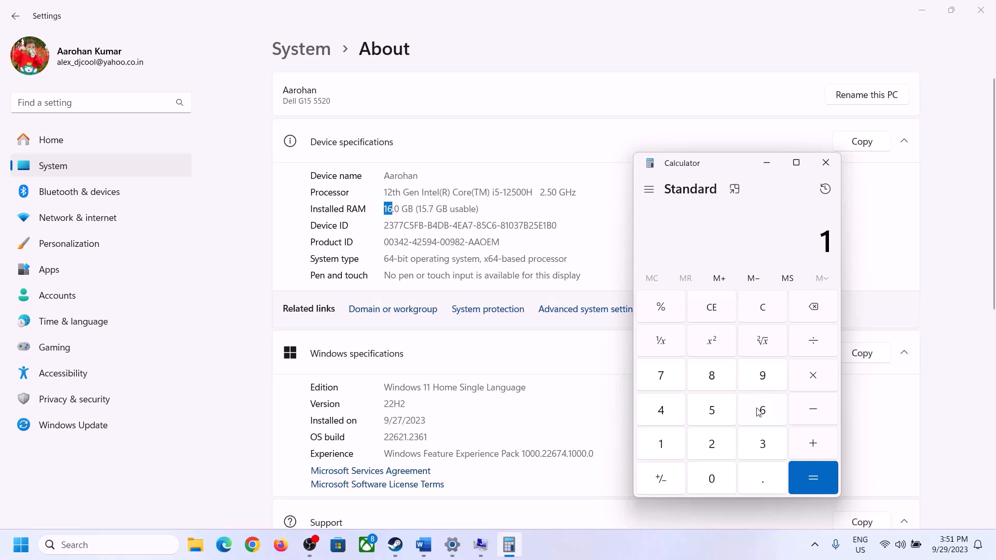
click(758, 411)
click(807, 376)
click(665, 442)
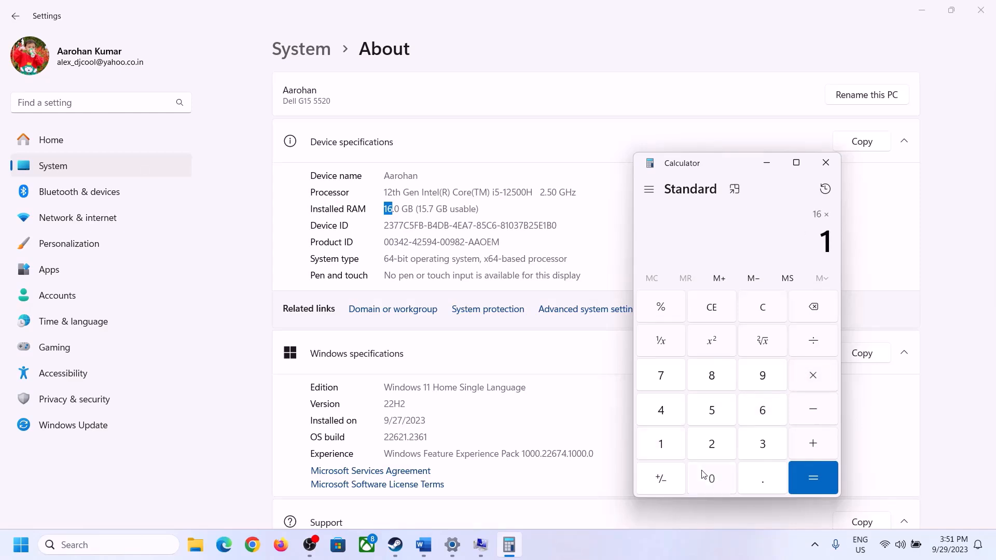
click(703, 474)
click(711, 441)
click(661, 408)
click(799, 482)
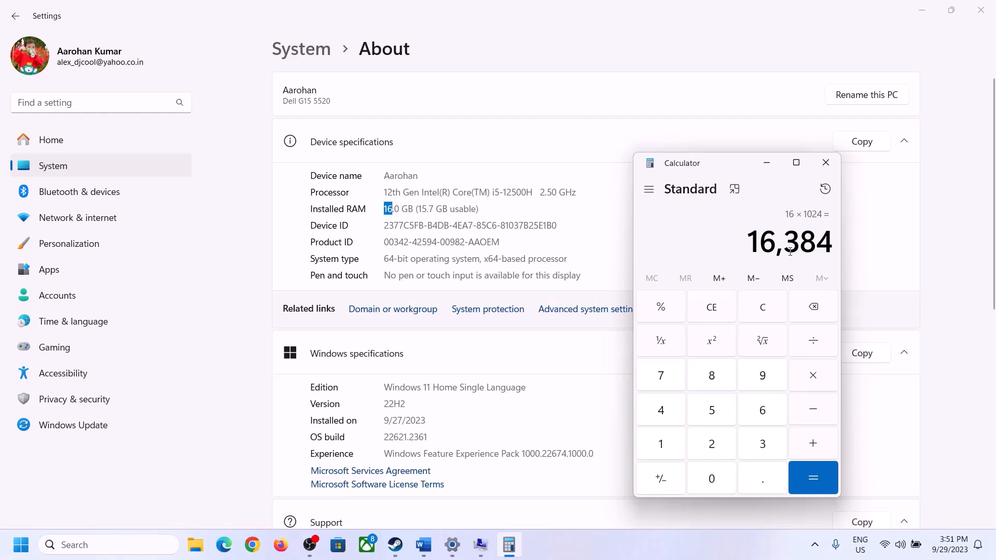
- Multiply the RAM result by 3, following the Word formula, and enter 49152 MB as the maximum size in the Virtual Memory dialog
click(423, 545)
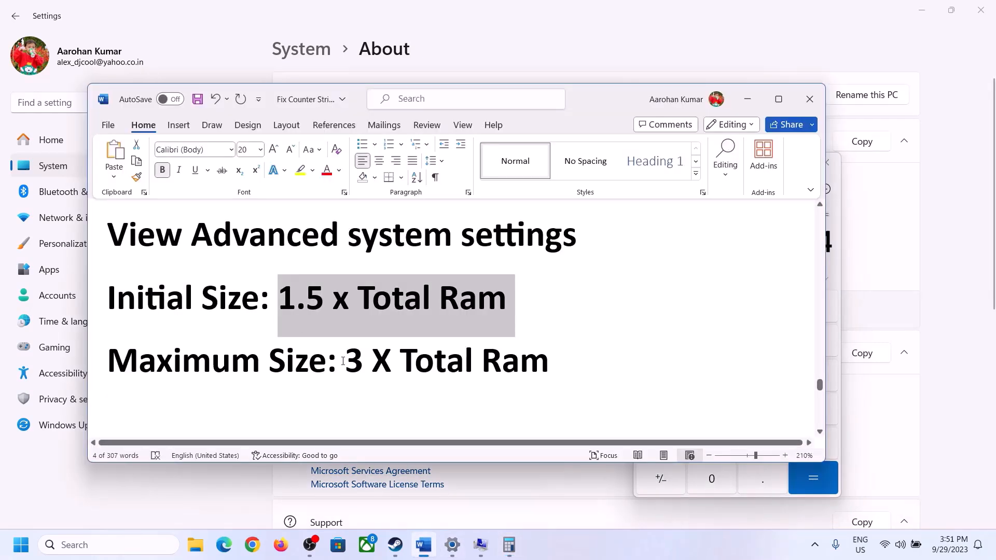
click(509, 544)
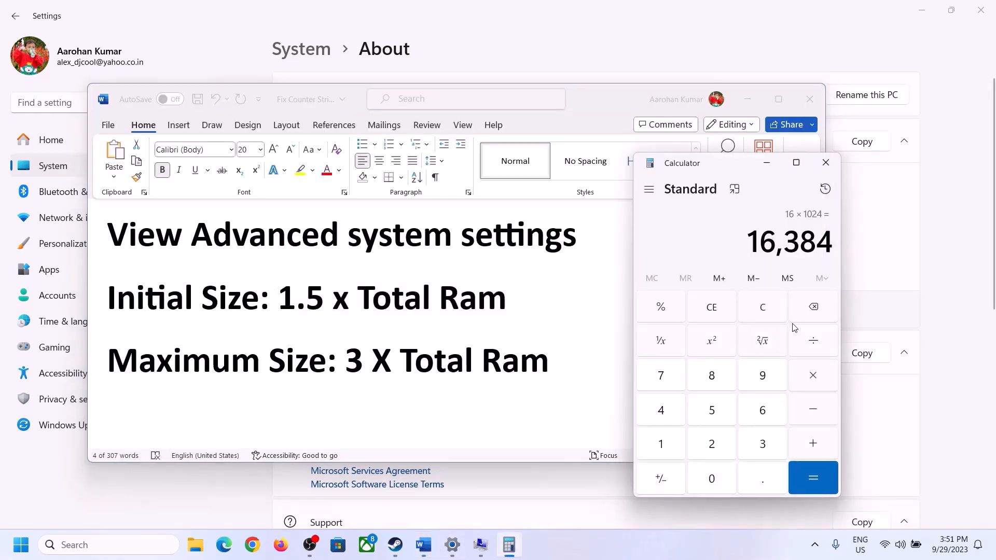
click(813, 377)
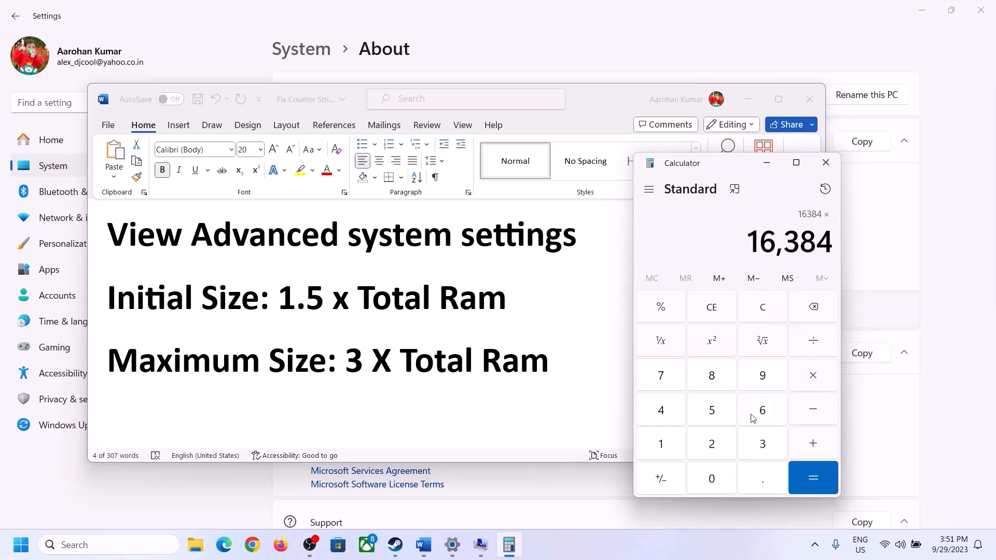
click(750, 446)
click(821, 476)
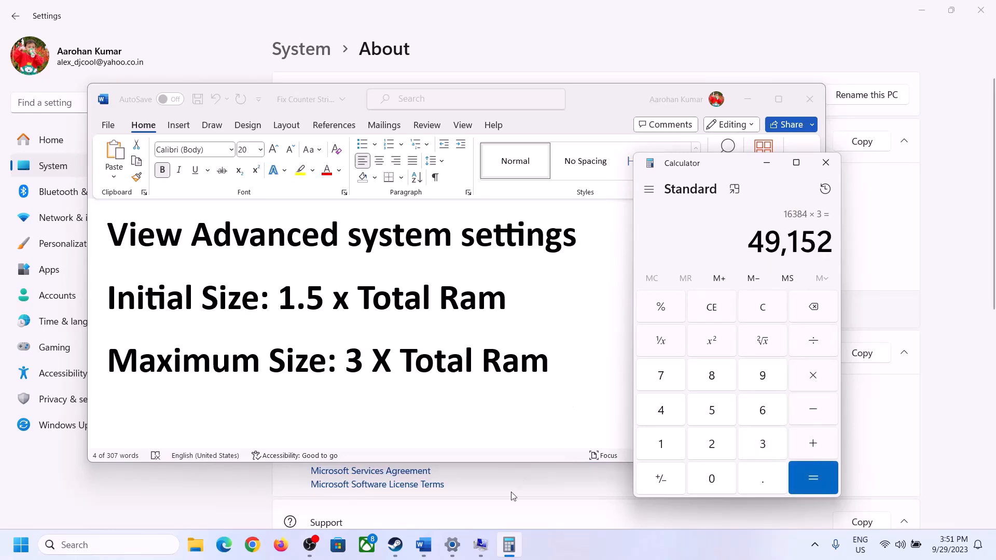
click(487, 542)
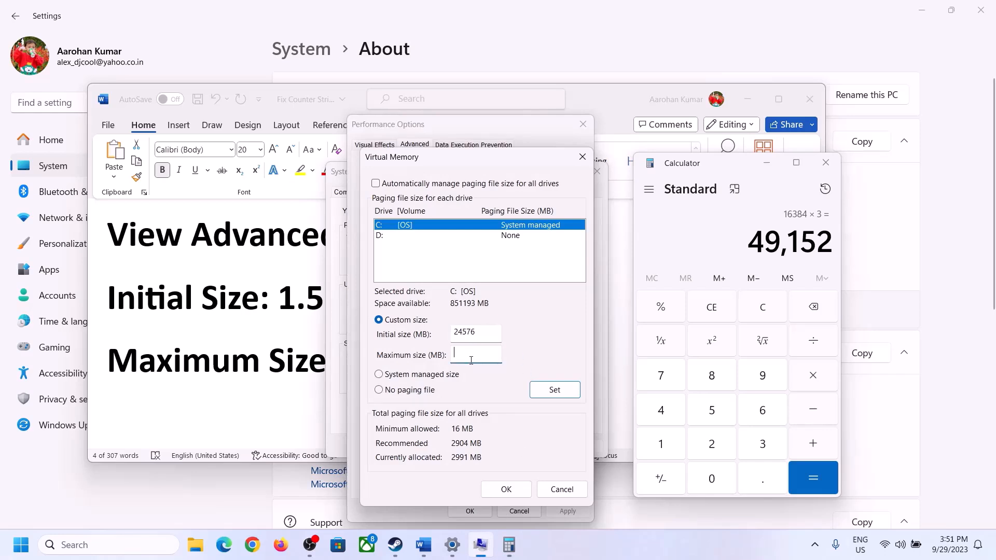
text(49152)
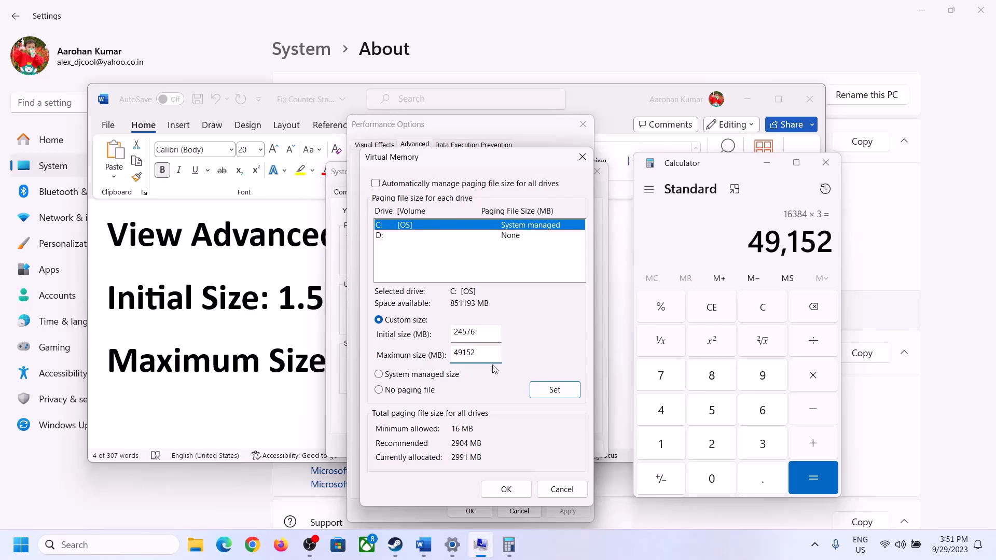
- Set the custom paging file size for drive C, confirm all the system dialogs, and dismiss the restart prompt without restarting
click(553, 390)
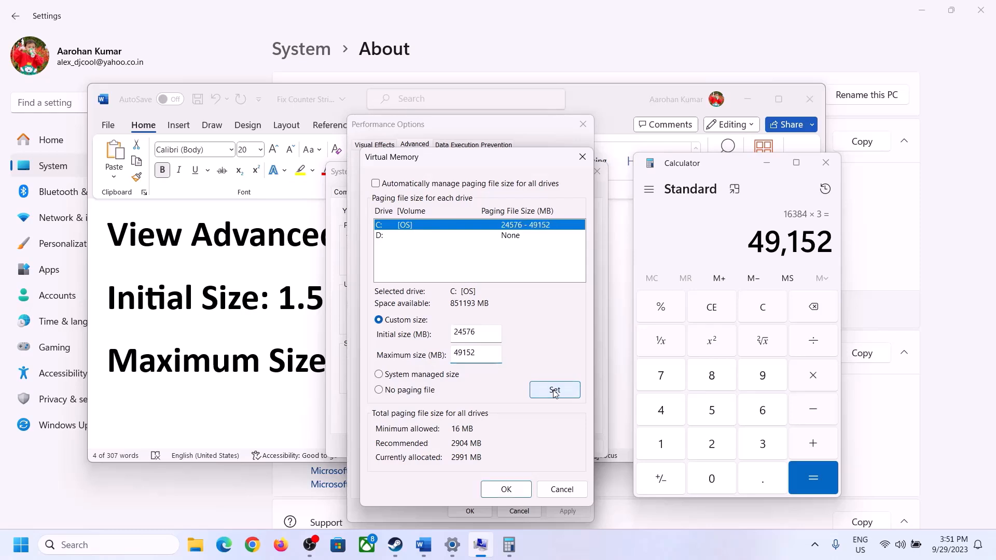
click(506, 489)
click(617, 320)
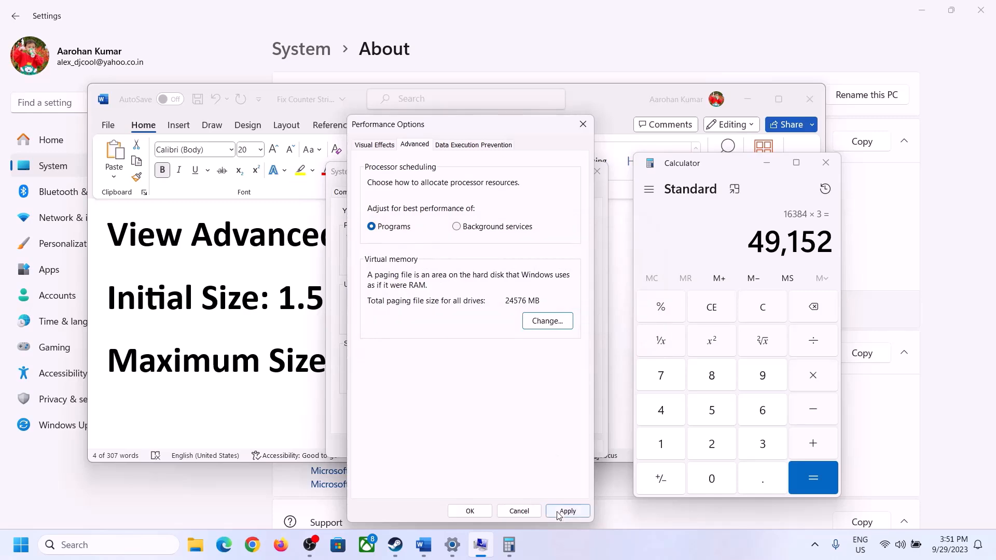
click(472, 512)
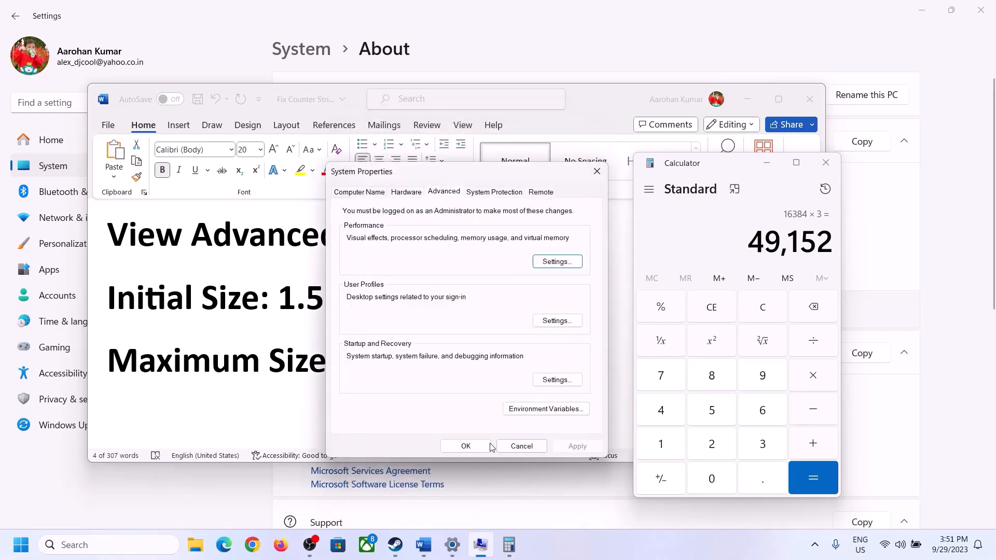
click(473, 445)
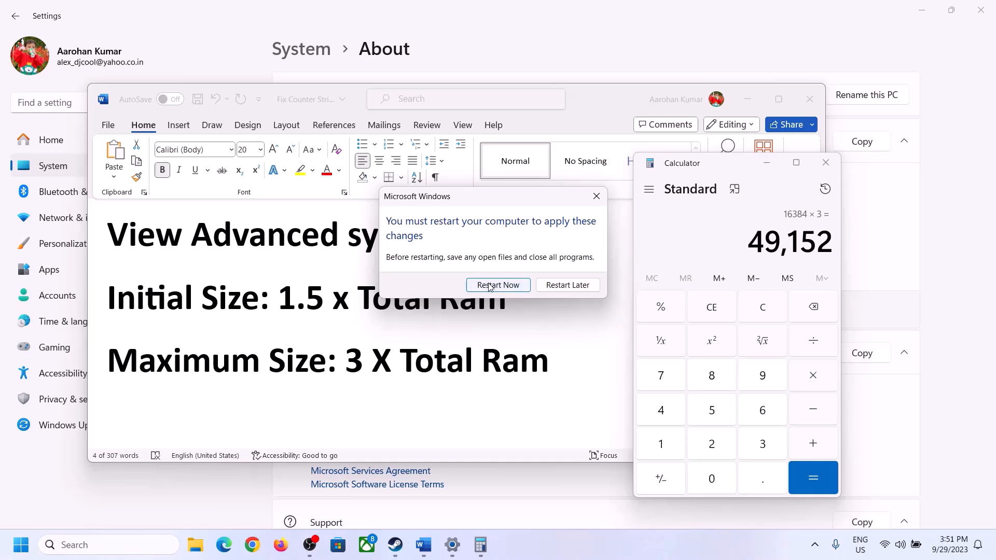
click(595, 196)
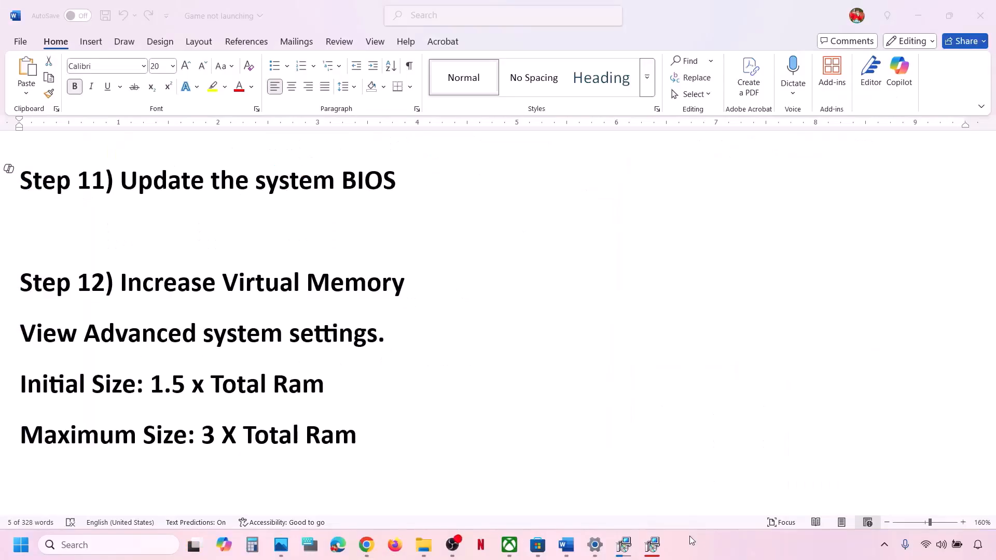
- Reduce the Microsoft Store cache path under Step 13 in the Word document to font size 12
scroll(367, 315, down, 3)
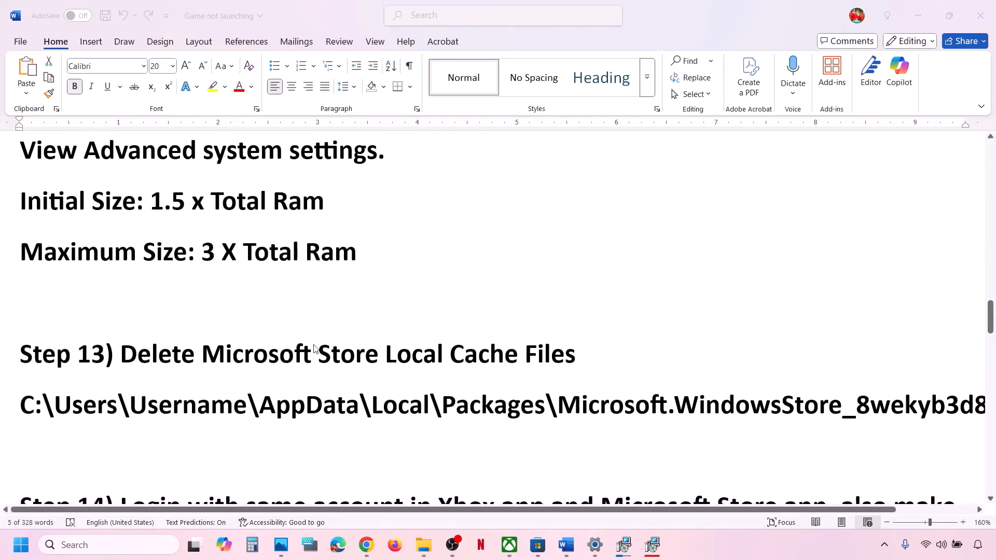
triple_click(515, 403)
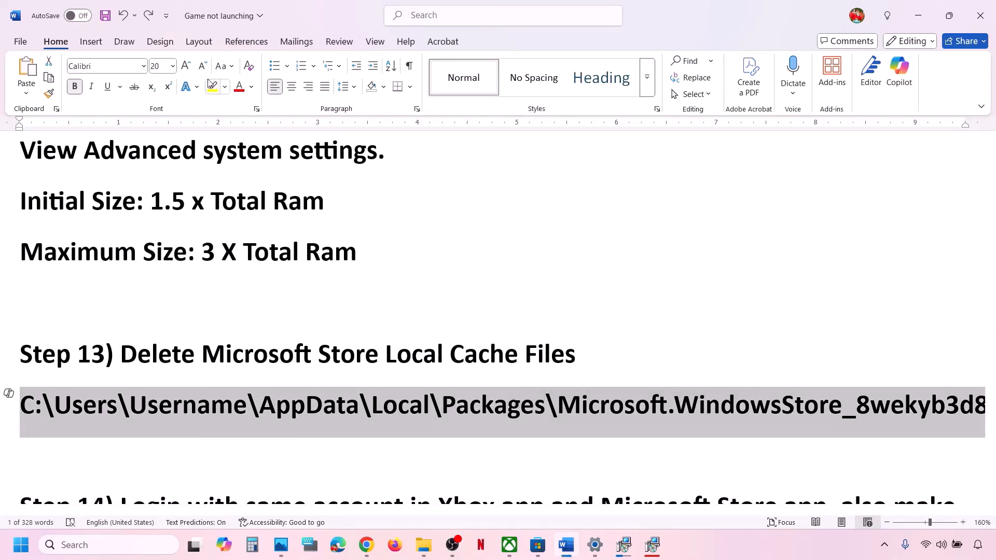
click(173, 67)
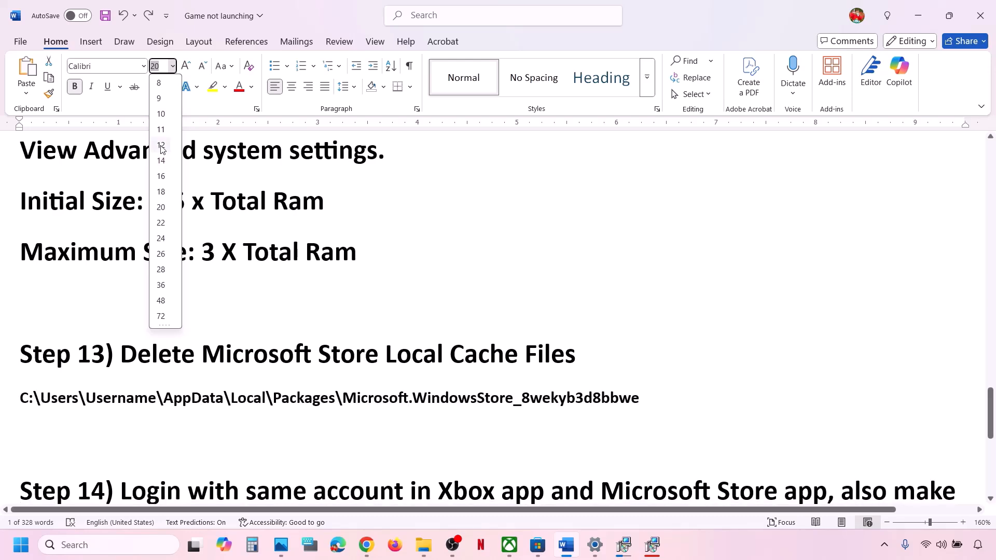
click(160, 146)
- In File Explorer, go to the user's profile folder under Users on drive C and select the AppData folder
click(423, 549)
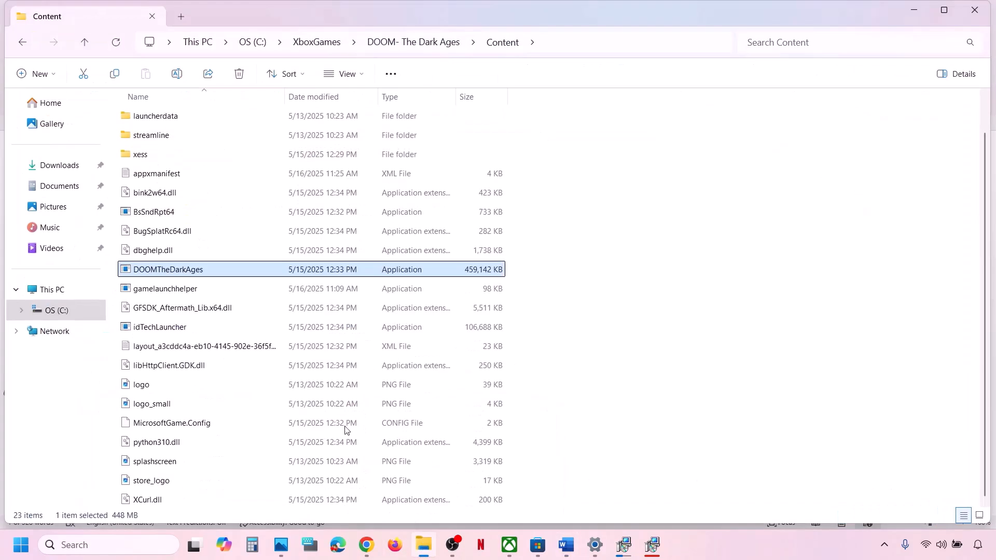
click(50, 289)
click(218, 126)
double_click(218, 127)
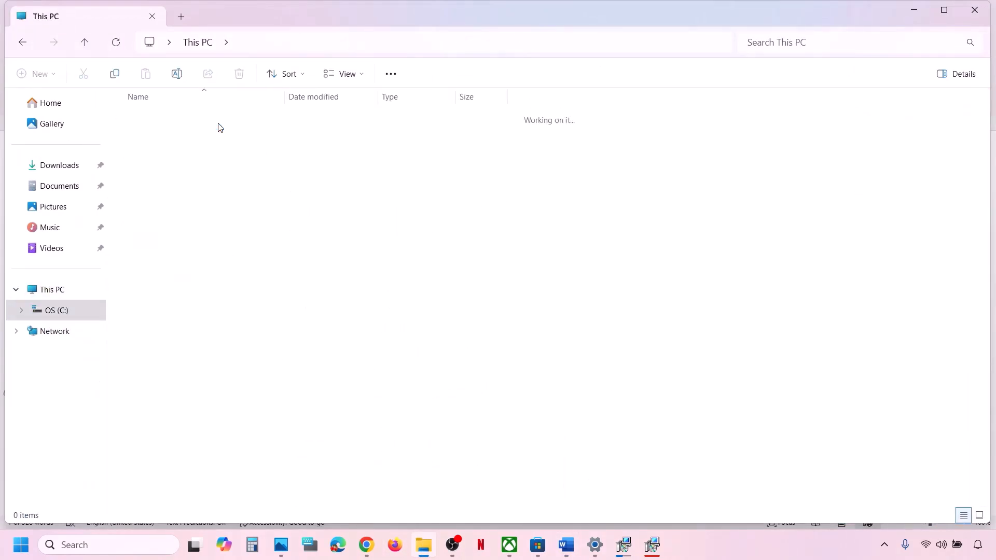
scroll(232, 391, down, 1)
double_click(147, 352)
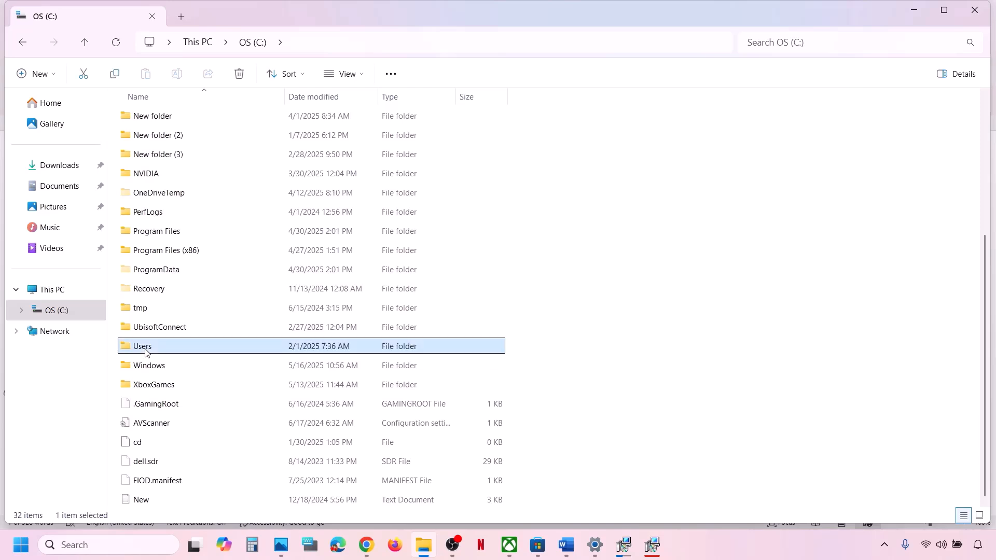
click(162, 125)
double_click(163, 124)
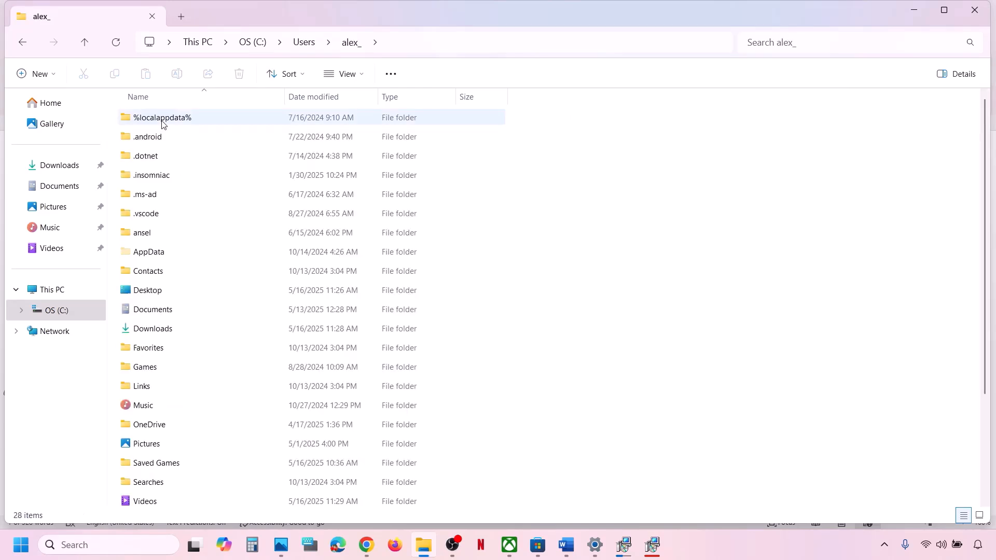
click(166, 253)
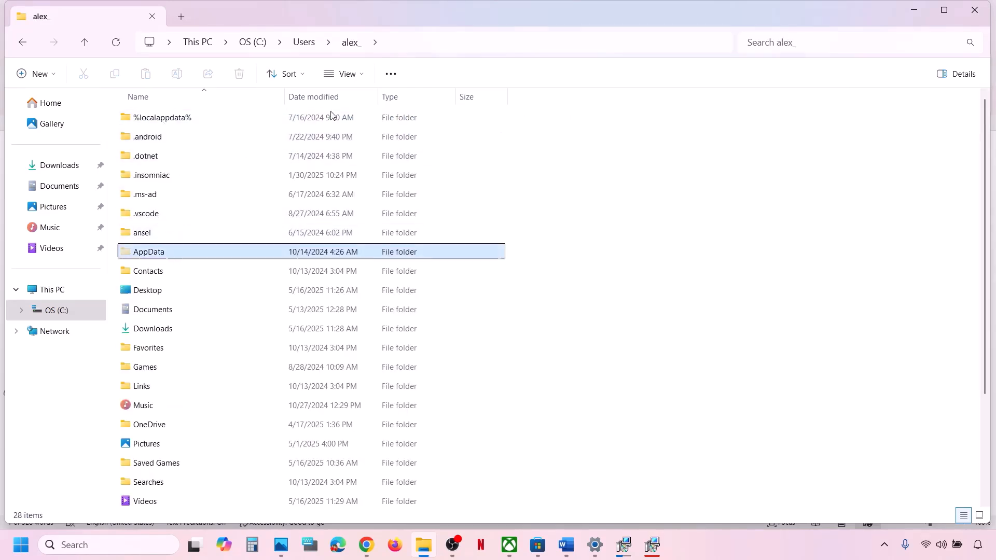
click(361, 77)
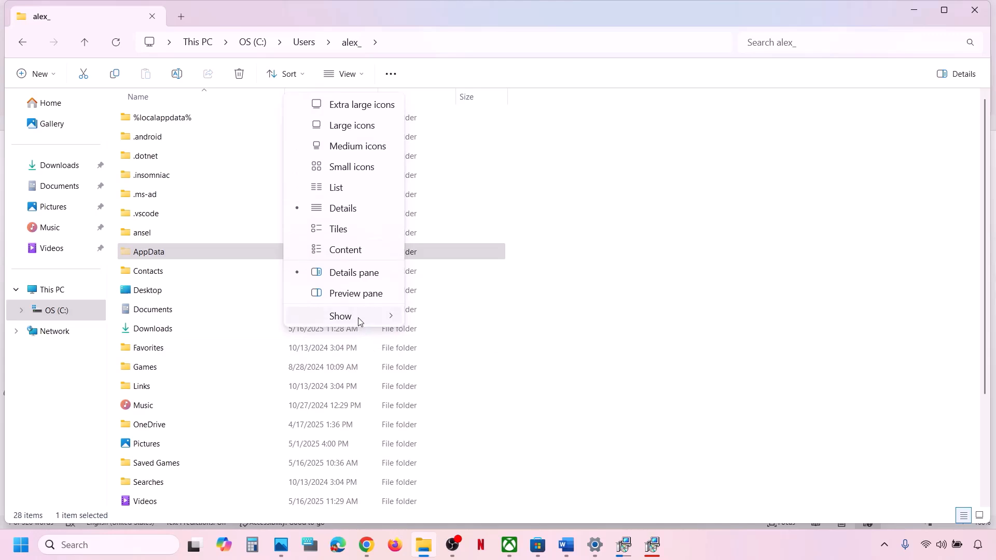
mouse_move(359, 318)
click(169, 259)
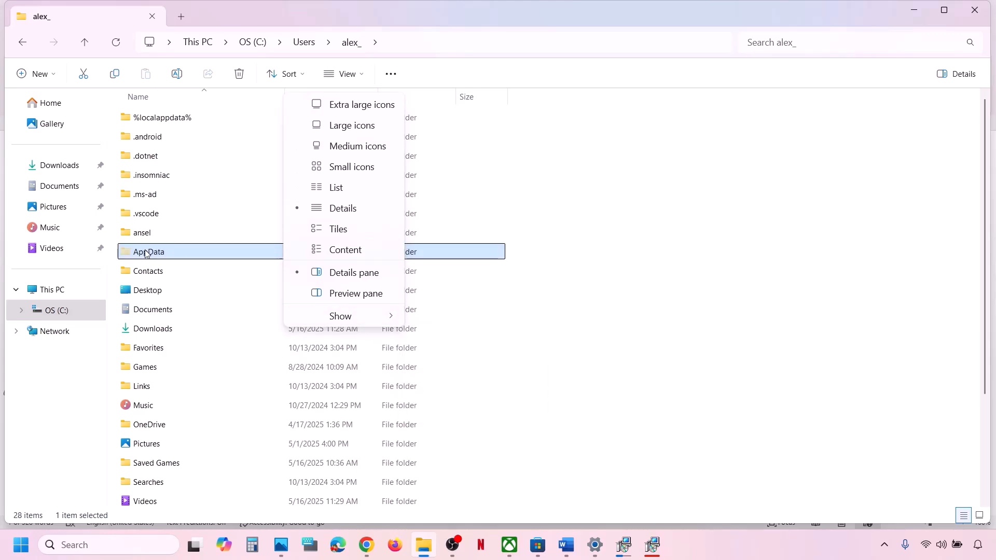
- Open the Packages folder inside AppData's Local folder
double_click(145, 254)
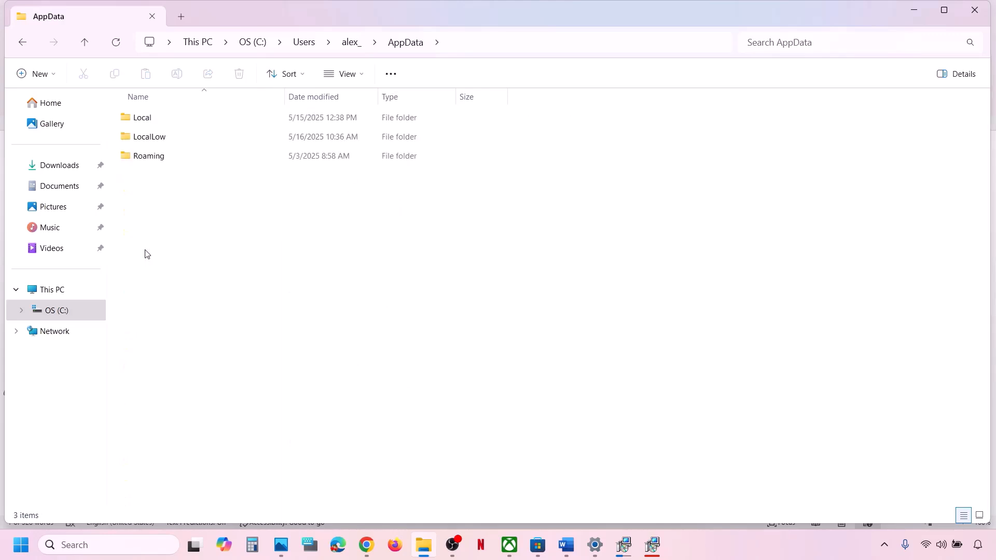
double_click(148, 119)
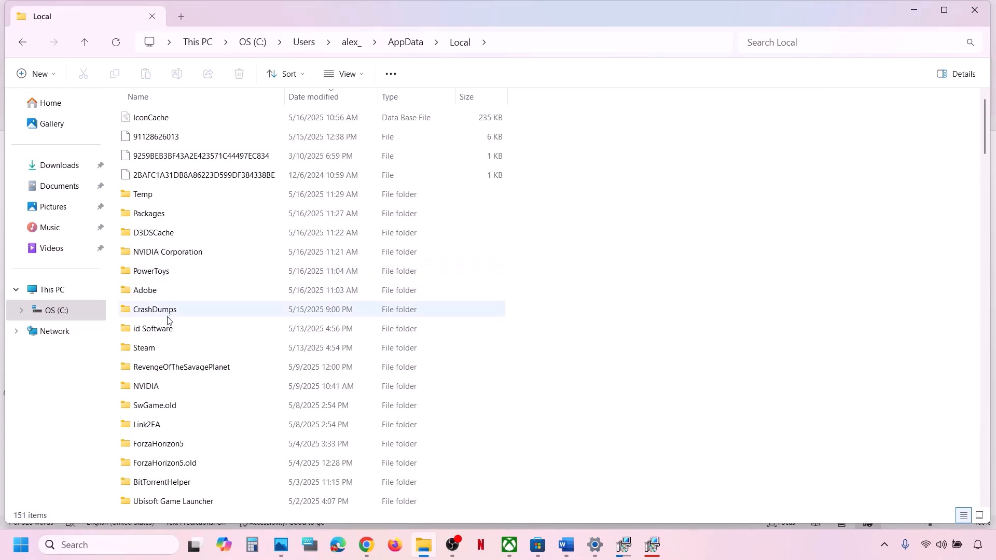
click(157, 212)
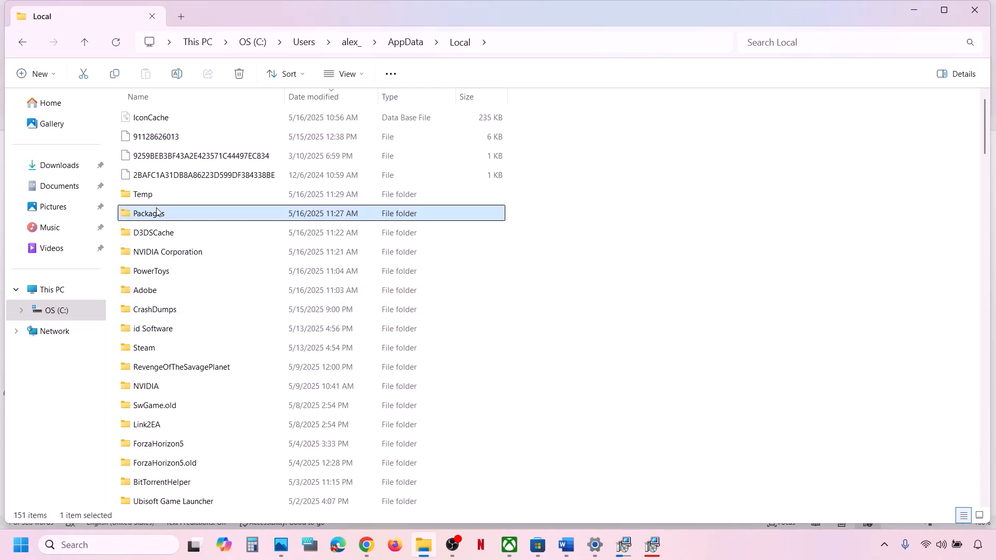
double_click(203, 218)
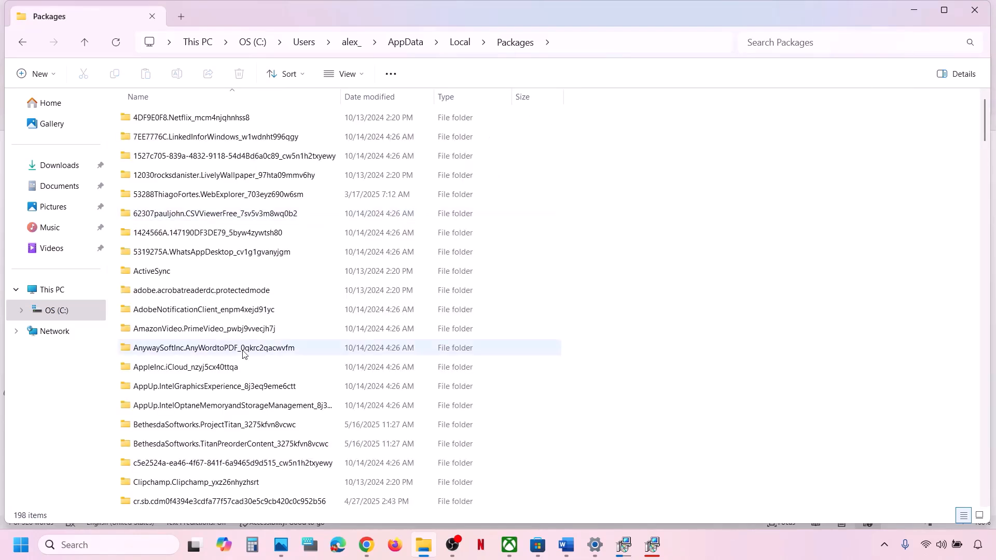
- Look through the Packages folder in descending name order for the Microsoft Store package folder
click(216, 97)
scroll(226, 291, down, 12)
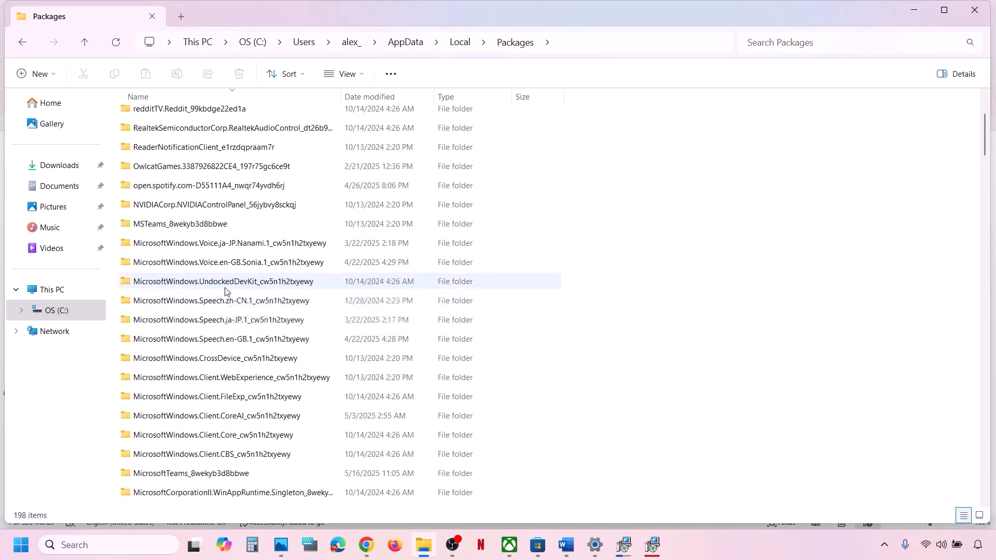
scroll(225, 291, down, 15)
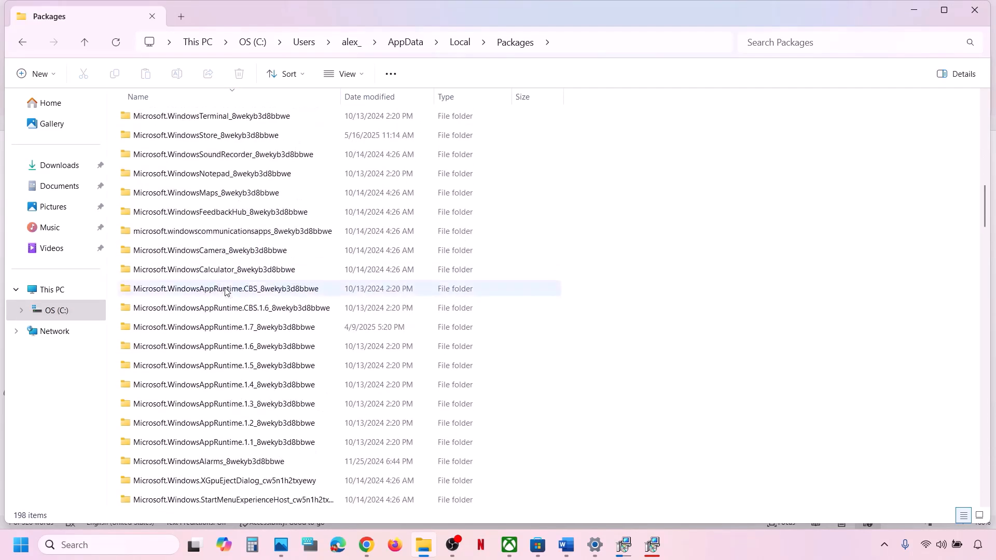
scroll(225, 291, down, 4)
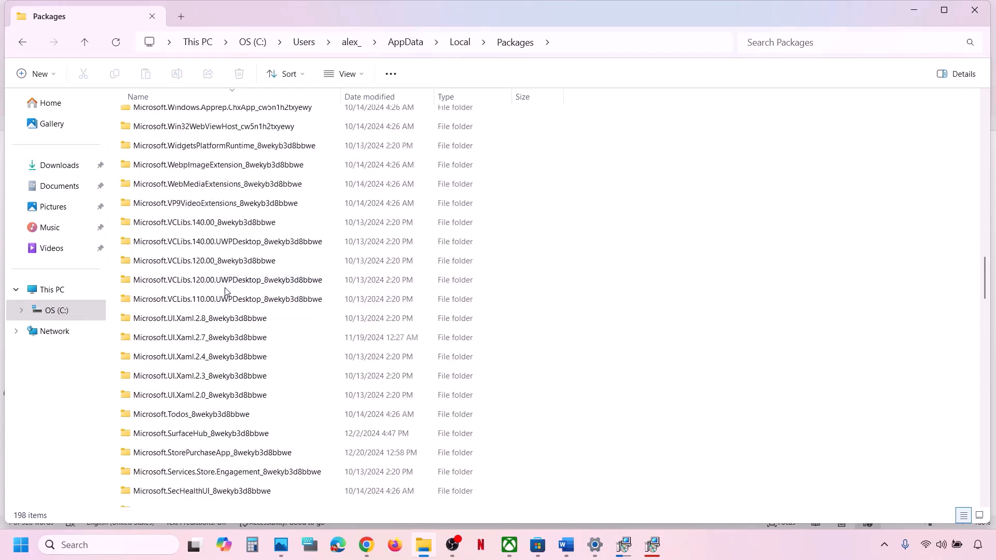
scroll(225, 291, down, 14)
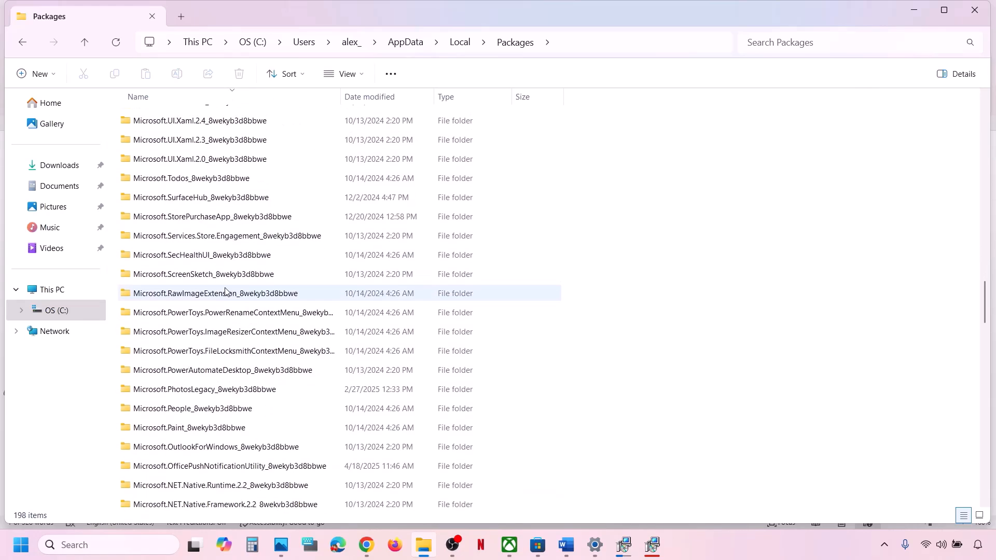
scroll(225, 291, down, 6)
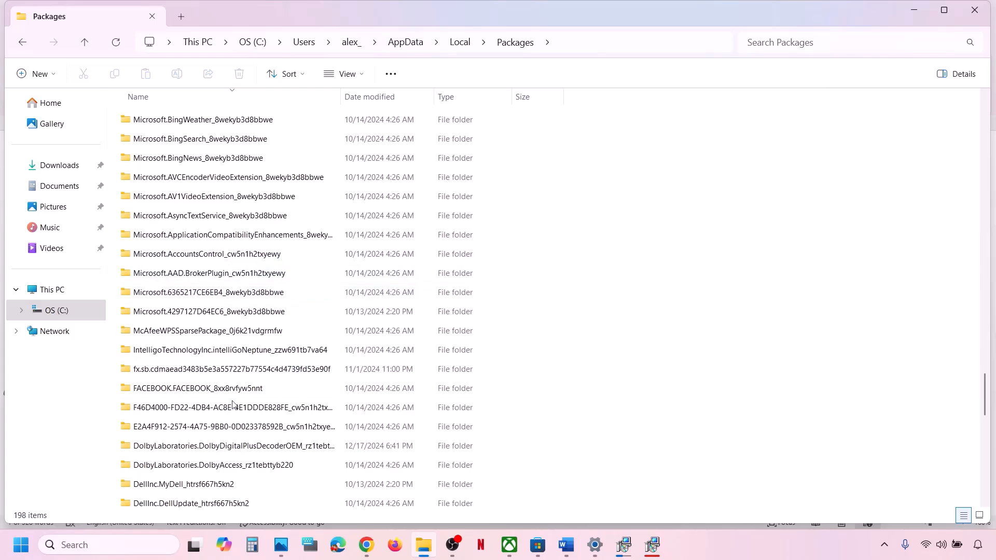
scroll(226, 287, up, 3)
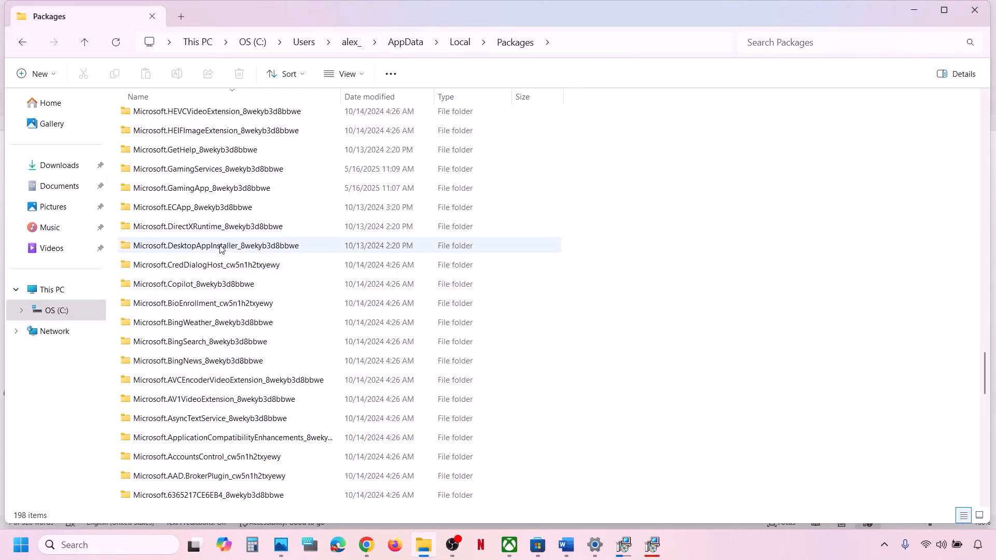
scroll(221, 249, up, 5)
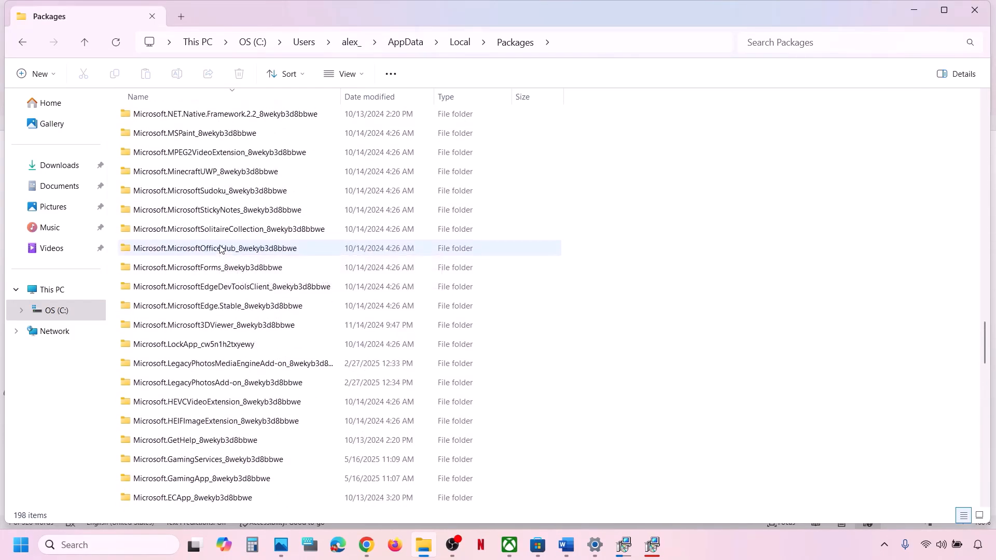
scroll(221, 249, down, 10)
scroll(220, 249, down, 5)
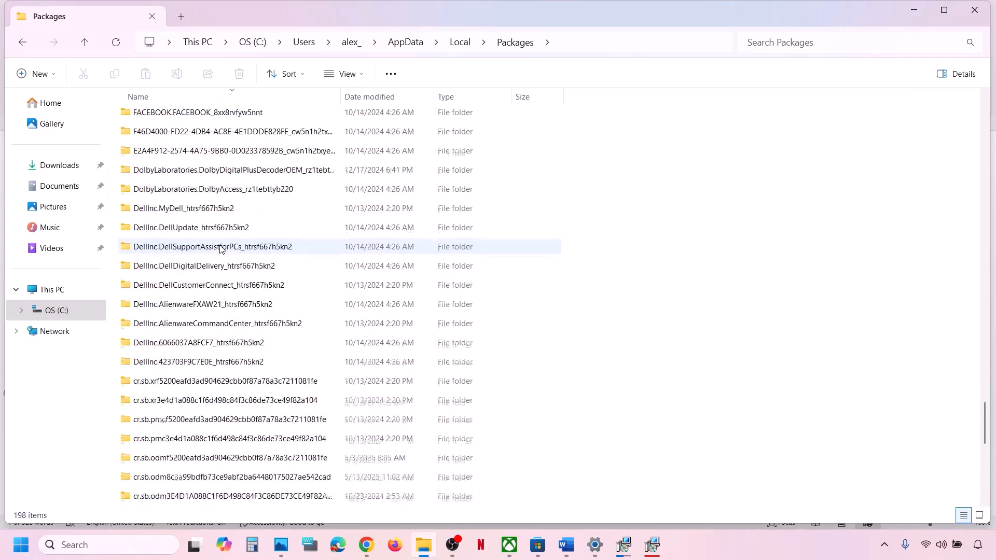
scroll(221, 249, up, 2)
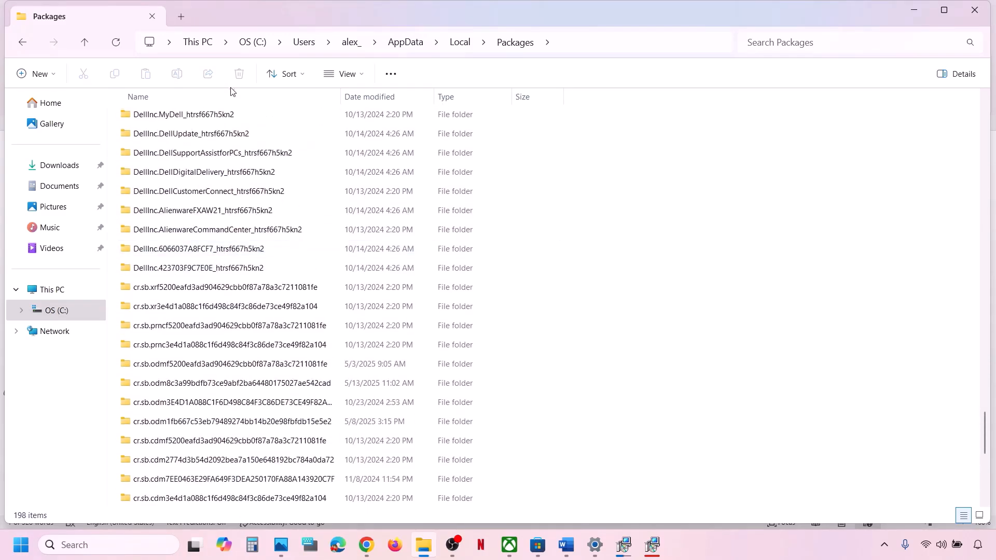
- Sort the Packages folders by name in ascending order and open Microsoft.WindowsStore_8wekyb3d8bbwe
click(231, 94)
scroll(235, 332, down, 6)
scroll(235, 334, down, 15)
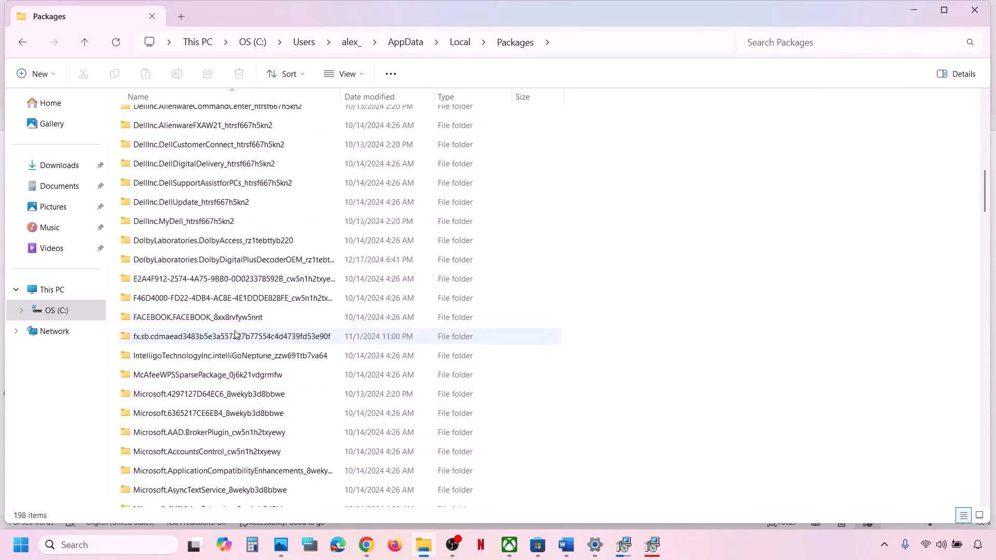
scroll(235, 334, down, 10)
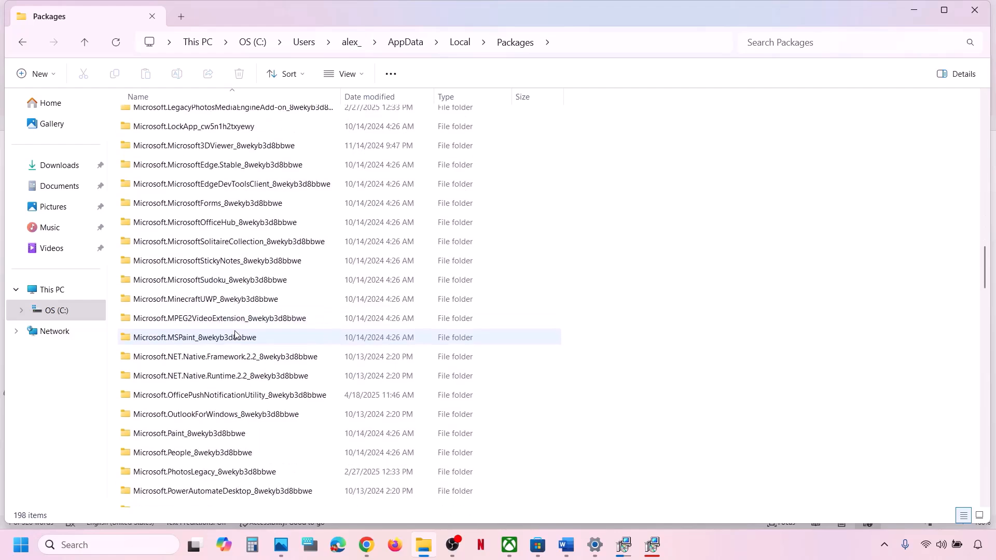
scroll(235, 334, down, 10)
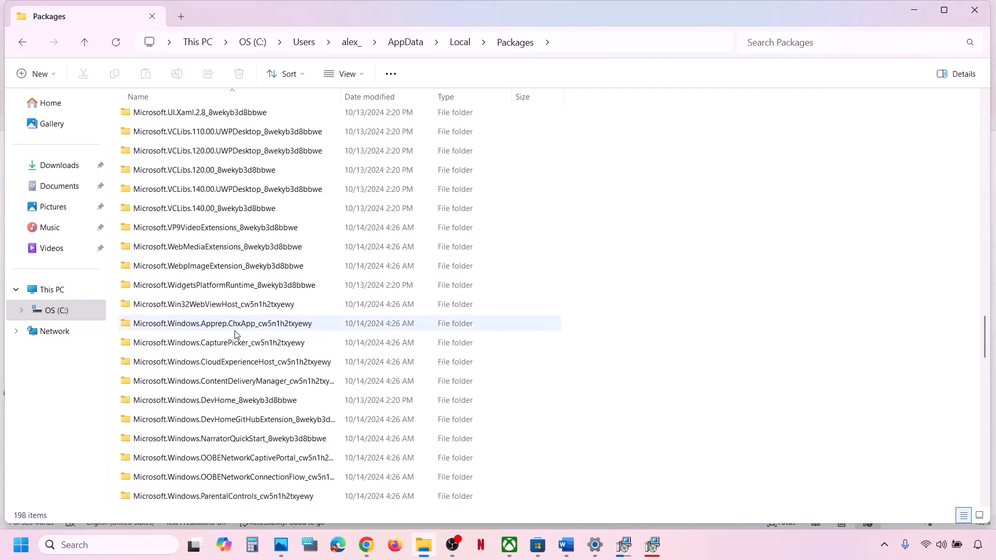
scroll(235, 334, down, 6)
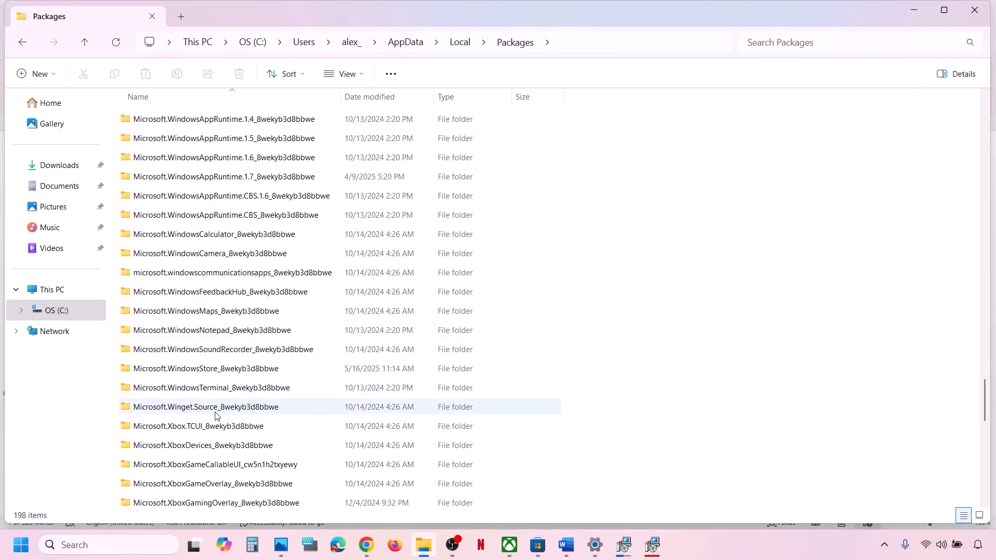
click(214, 370)
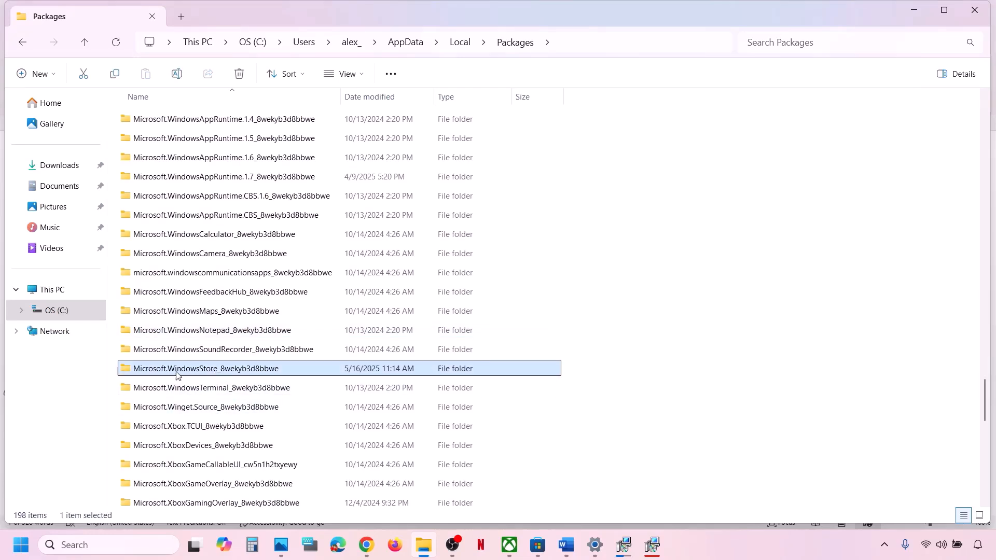
double_click(265, 369)
- Delete the LocalCache folder from the Microsoft Store package folder
click(157, 157)
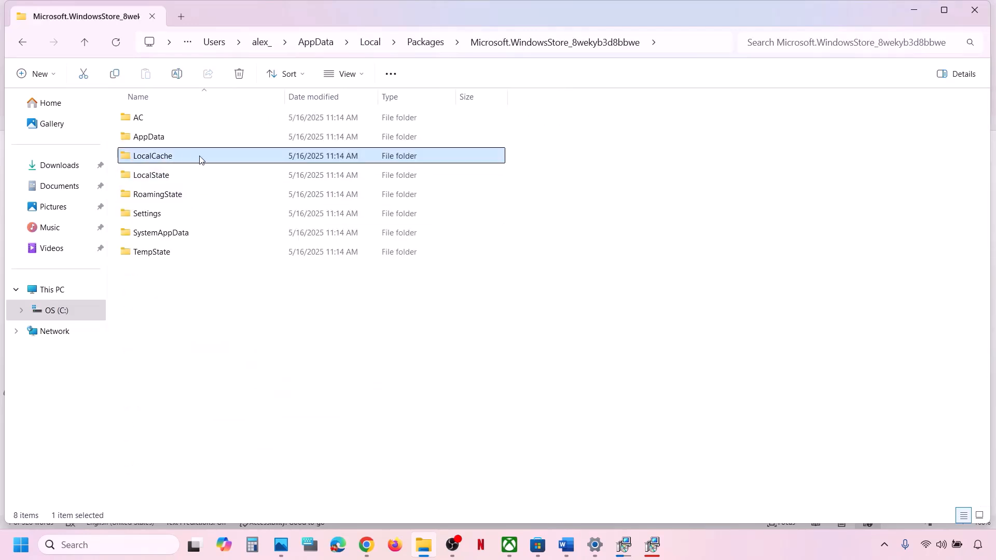
right_click(184, 160)
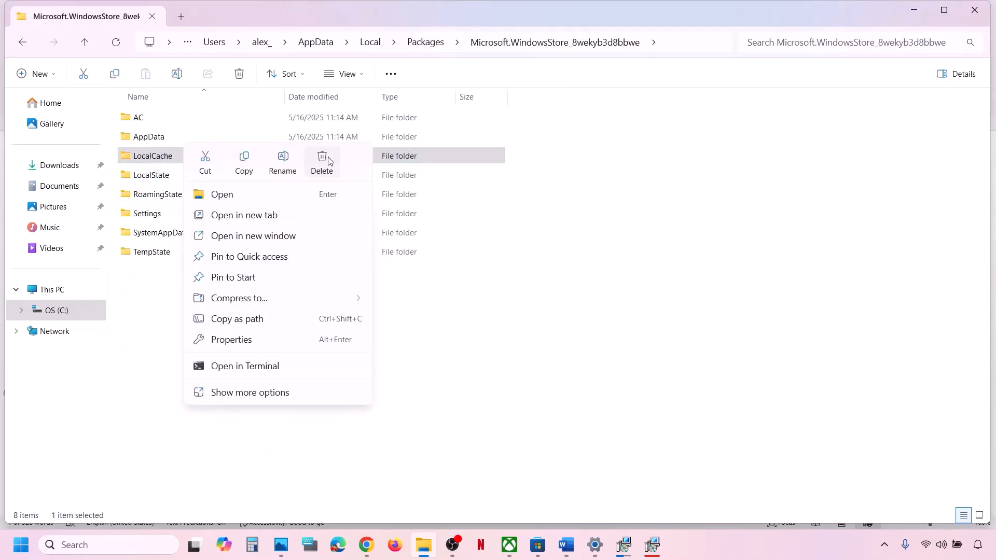
click(322, 162)
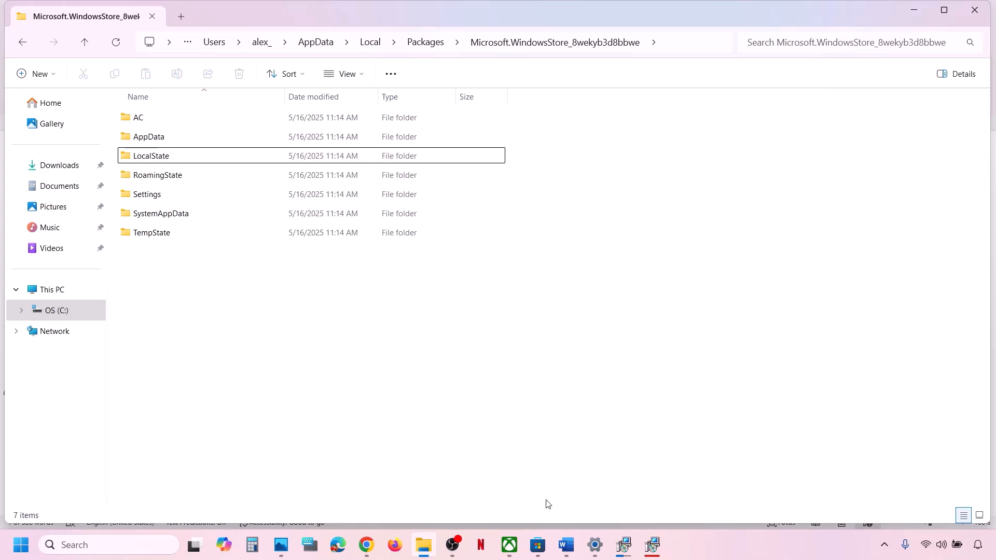
- Switch to the Word document and highlight the Step 14 text about logging in with the same account in Xbox and Microsoft Store
click(511, 544)
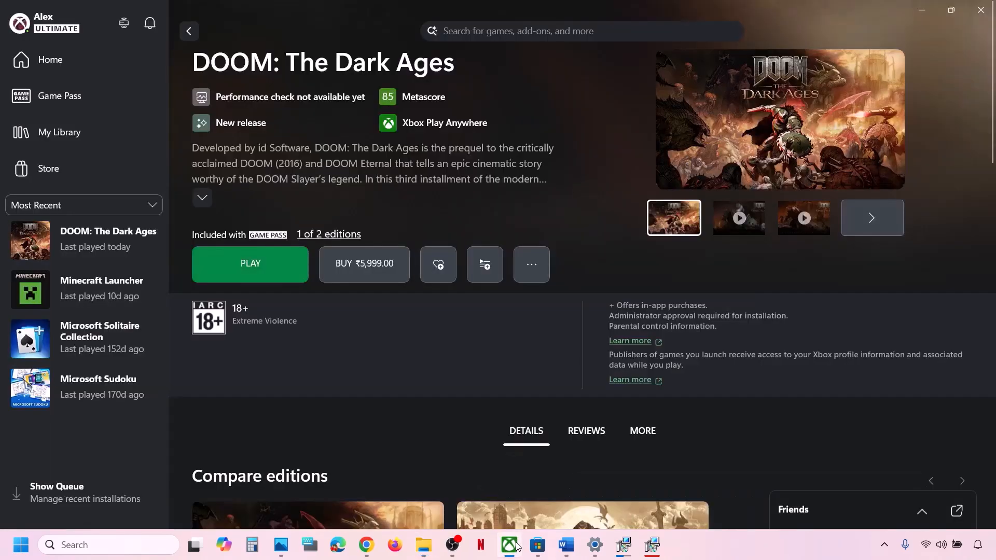
click(566, 545)
scroll(344, 339, down, 3)
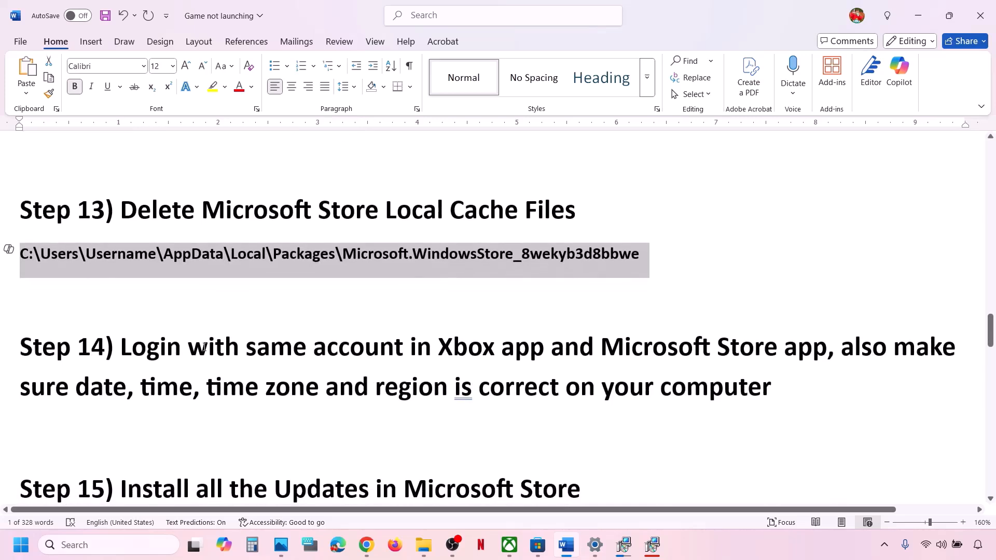
scroll(140, 364, up, 1)
drag(134, 364, 763, 351)
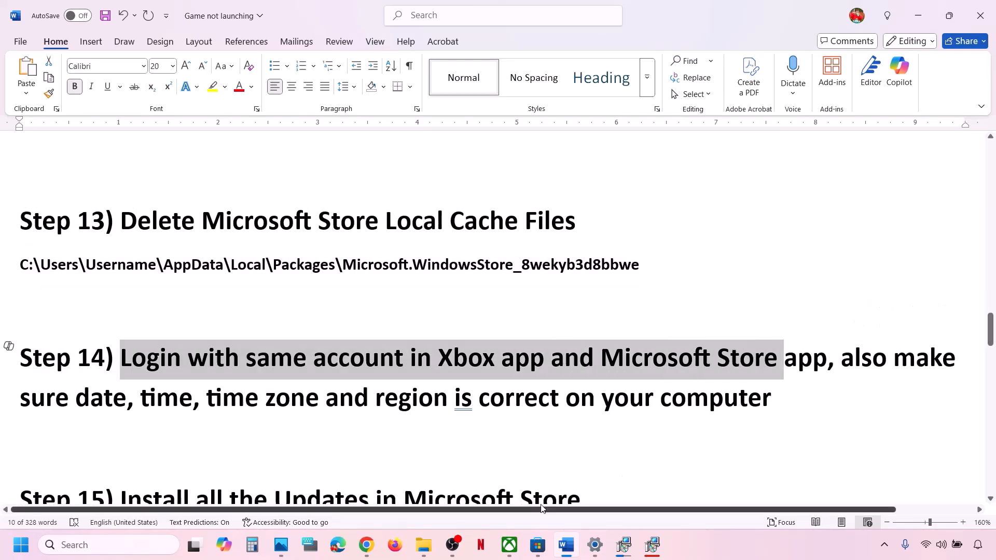
- Switch to Microsoft Store and sign in with the saved Outlook account, entering the Windows PIN to verify identity
click(536, 551)
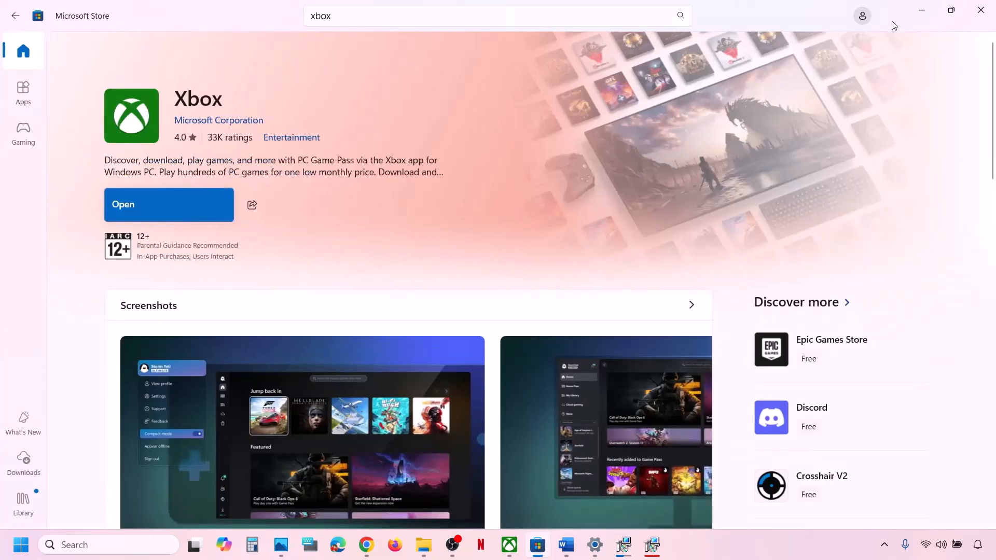
click(862, 16)
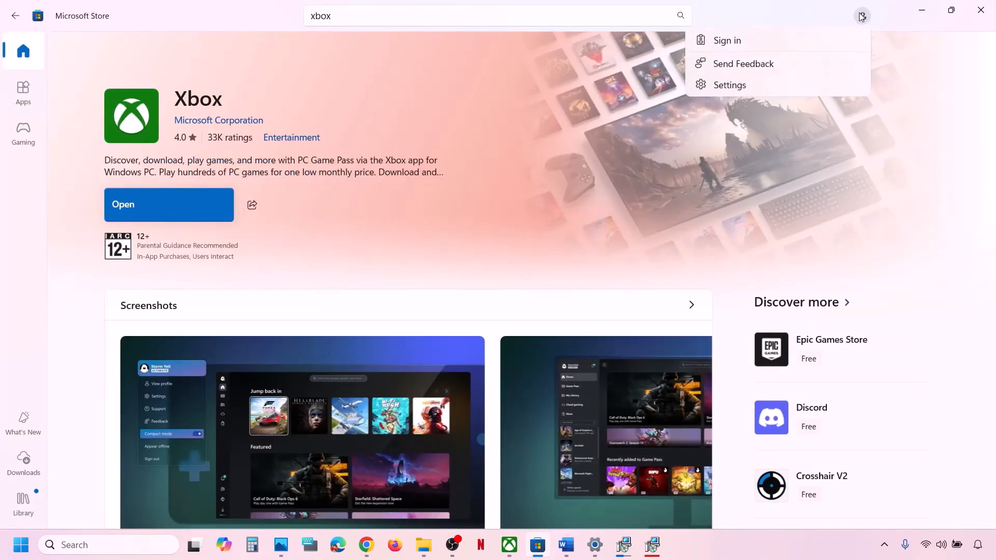
click(780, 45)
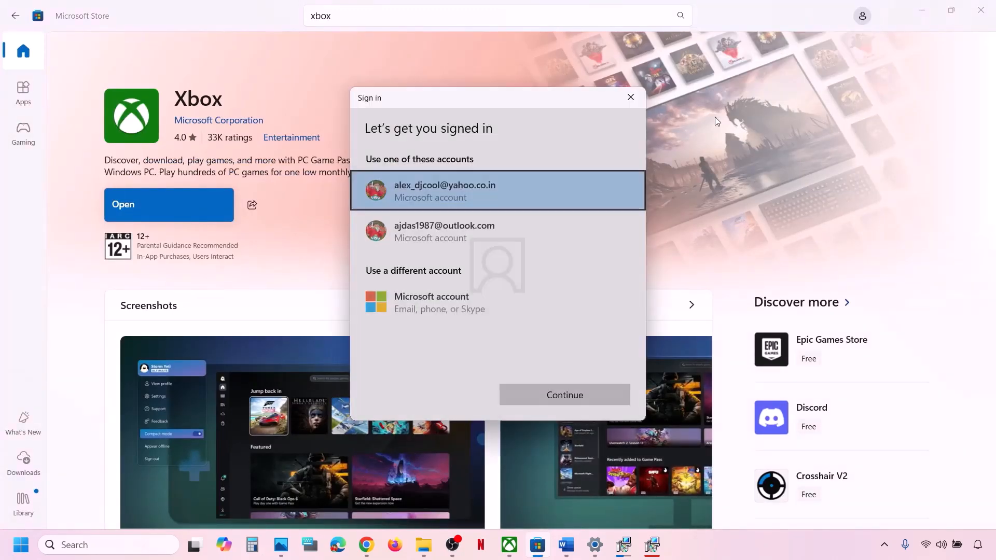
click(492, 229)
click(566, 394)
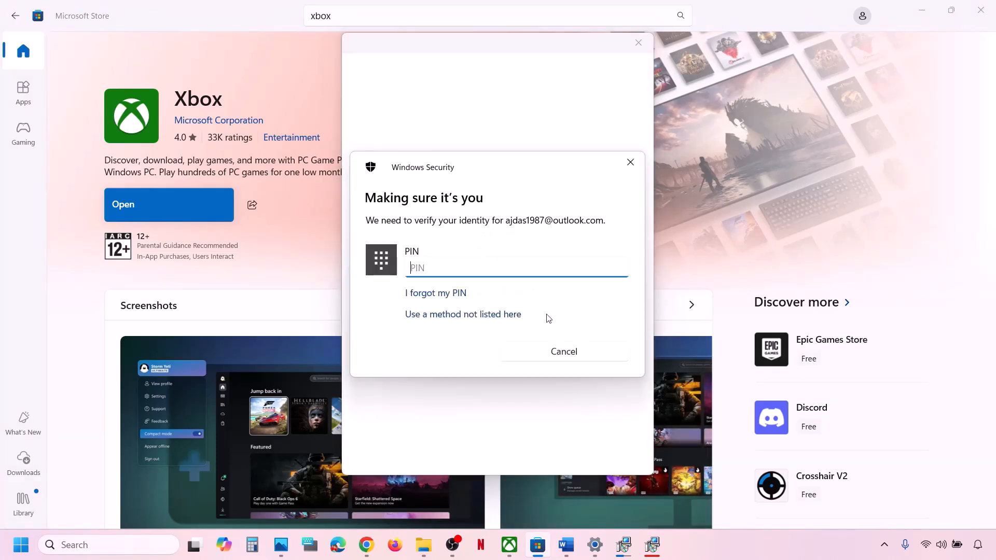
text(••••)
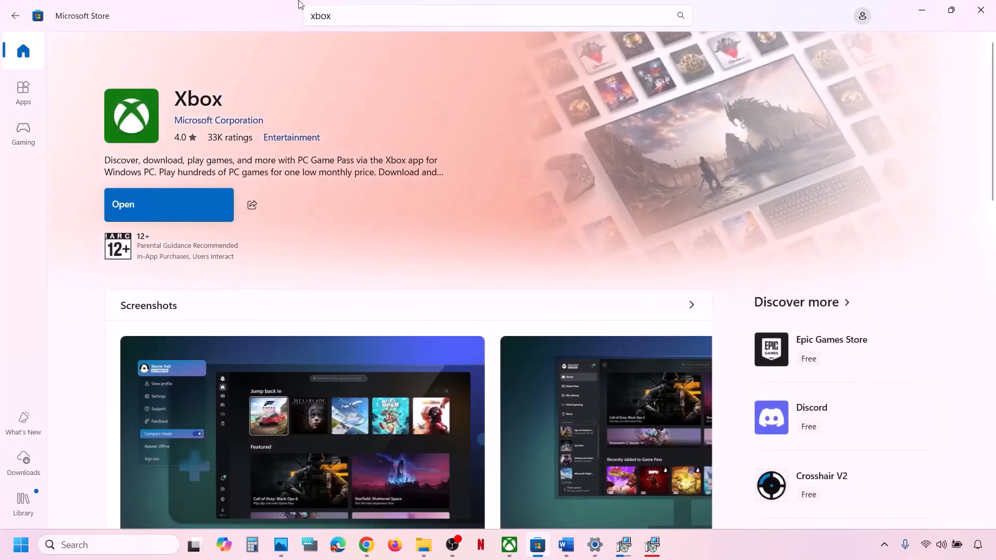
- Go to the Microsoft Store home page and sign out of the current account
click(16, 64)
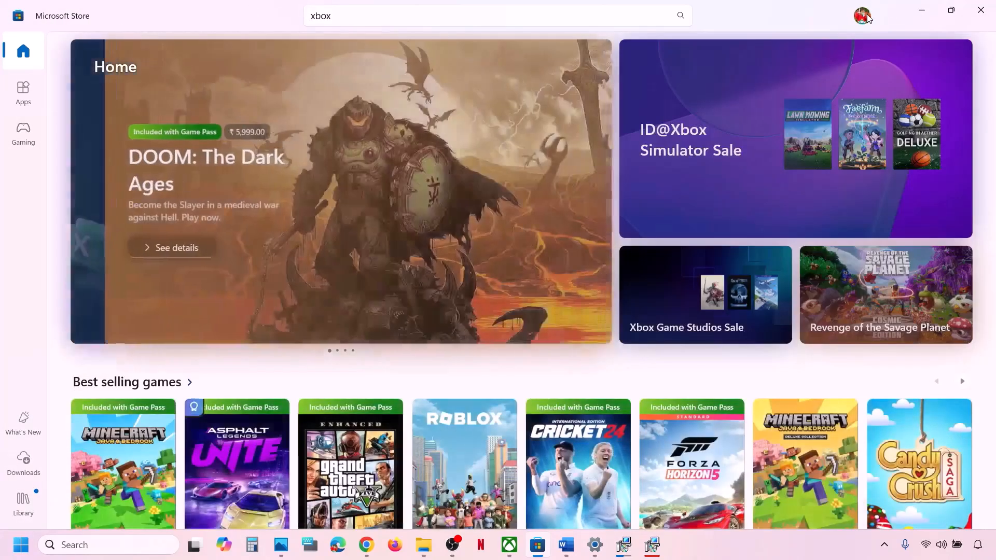
click(863, 15)
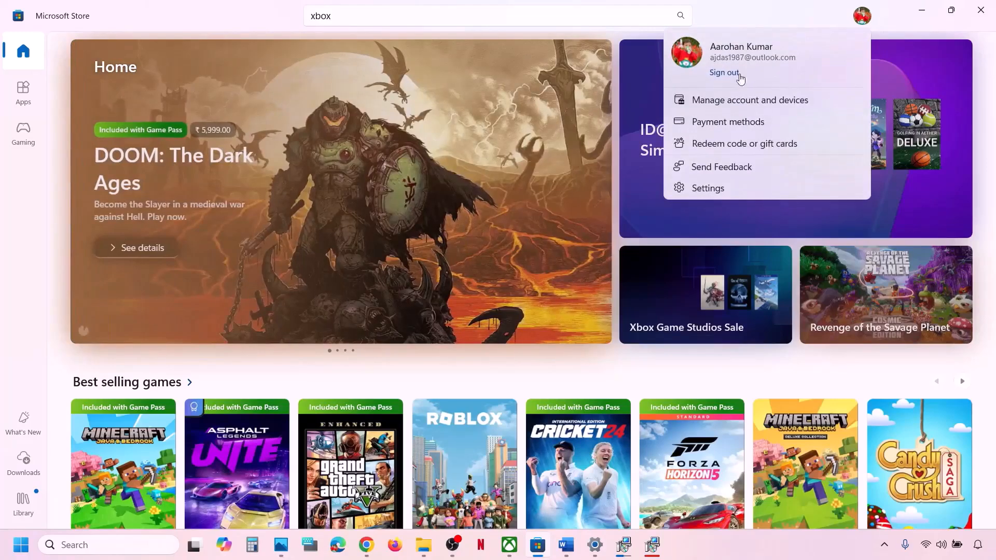
click(725, 72)
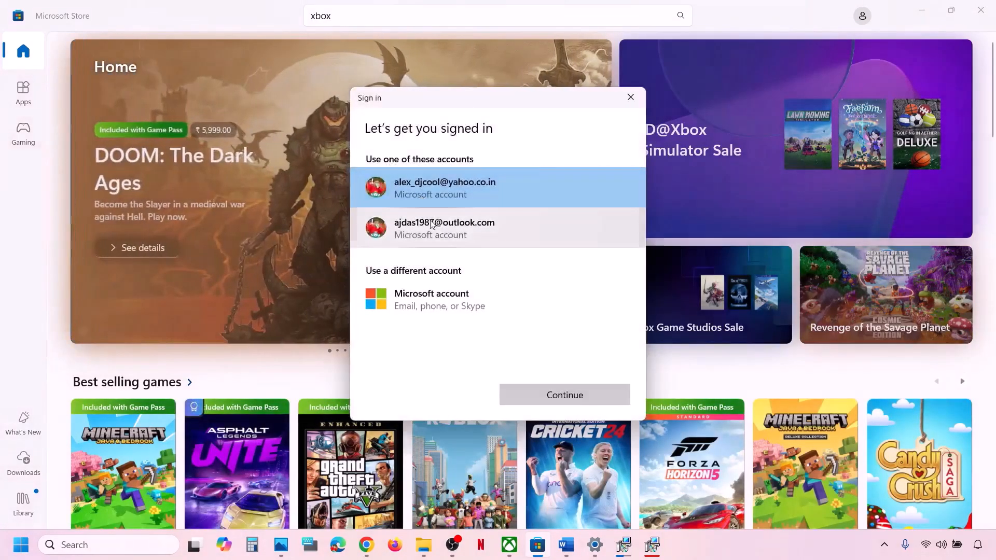
- Sign back in to Microsoft Store with the same Outlook account, entering the Windows PIN
click(444, 228)
click(597, 397)
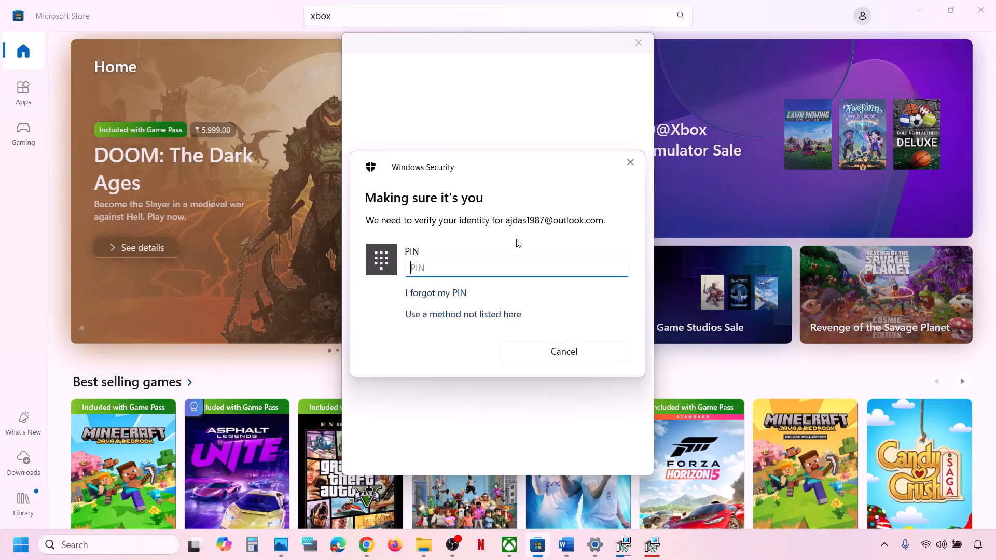
text(••••)
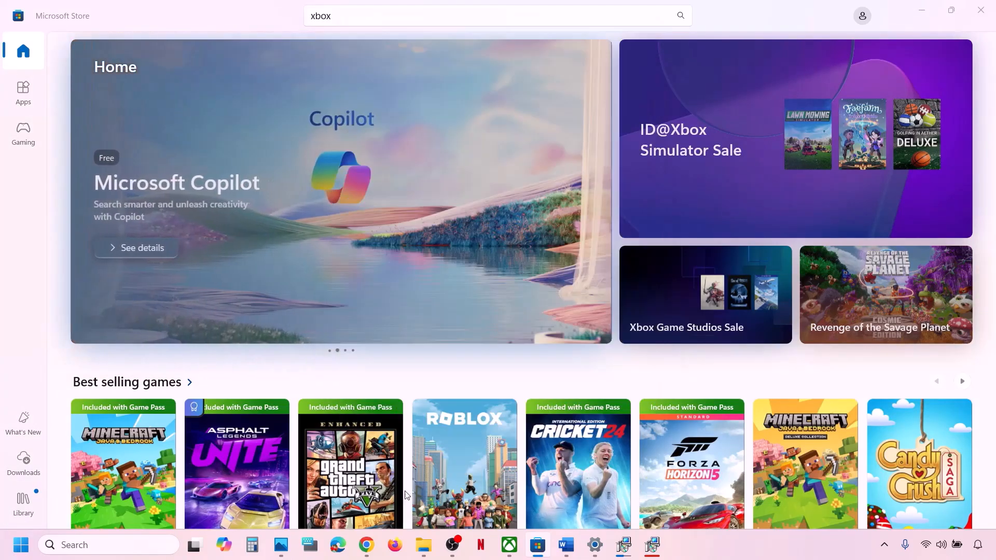
- Switch to the Xbox app and sign out of the current profile
click(510, 544)
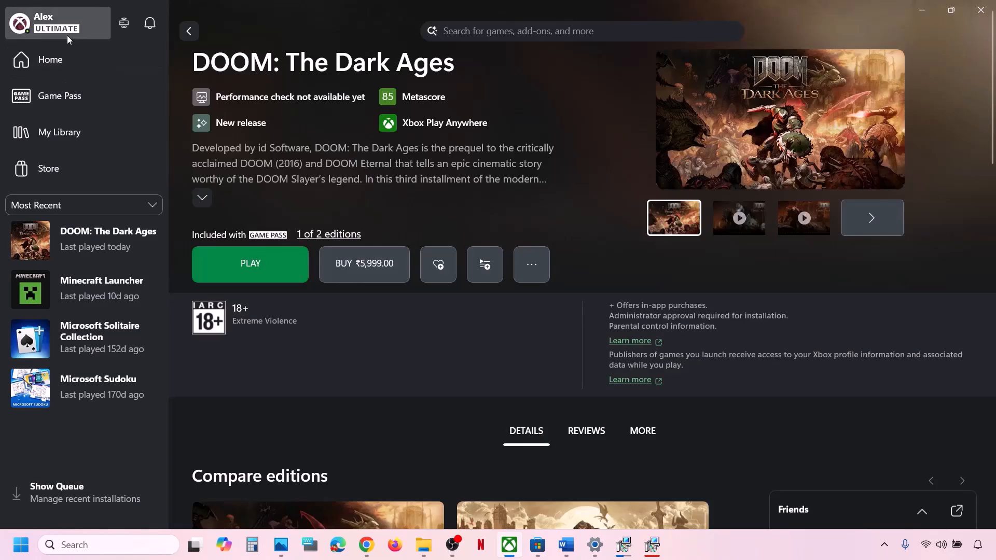
click(67, 36)
click(66, 294)
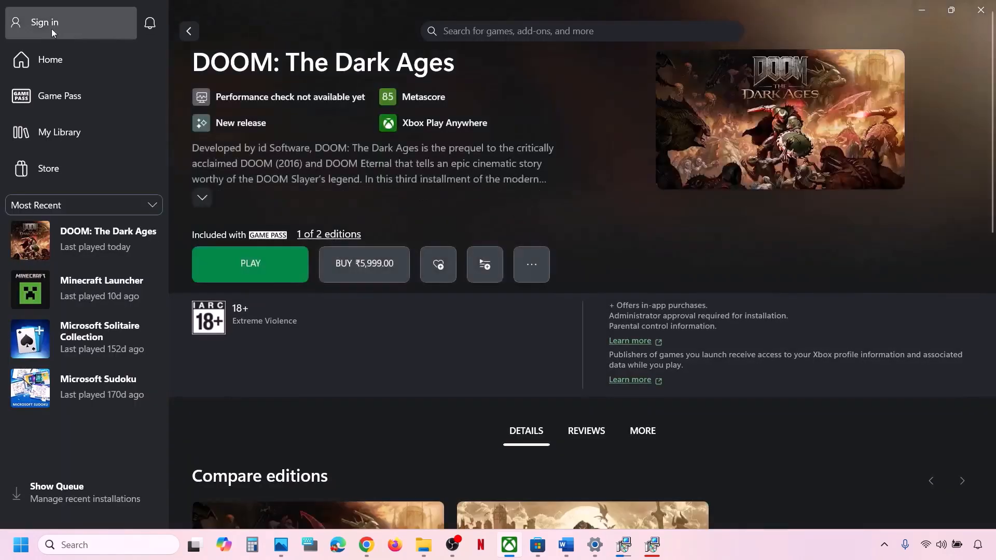
- Sign in to the Xbox app with the same saved Outlook account and continue past the welcome screen
click(52, 26)
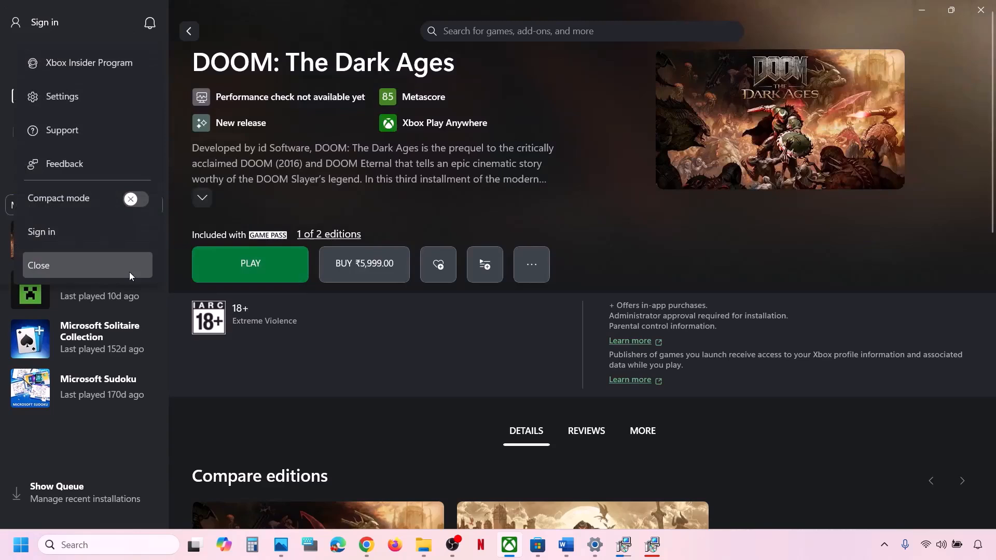
click(55, 231)
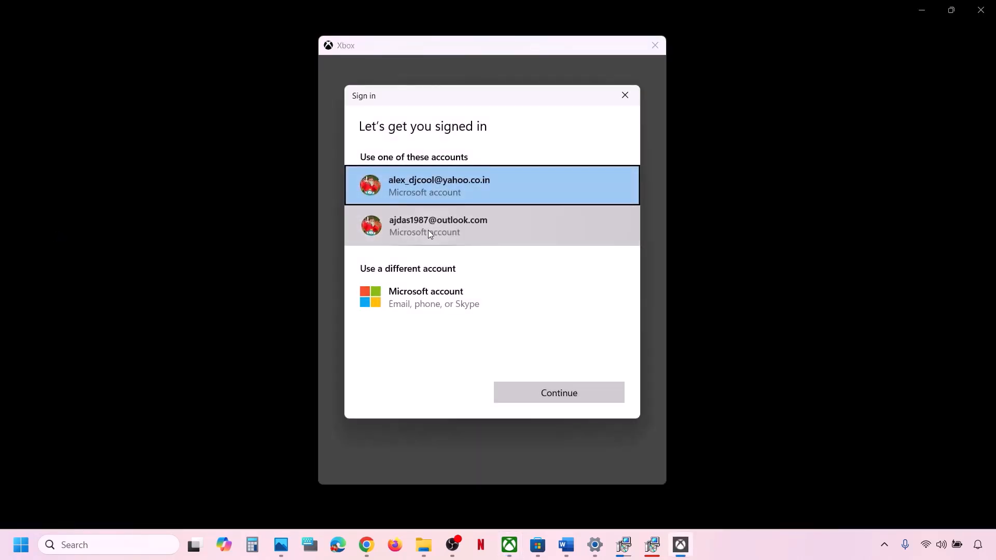
click(428, 230)
click(601, 404)
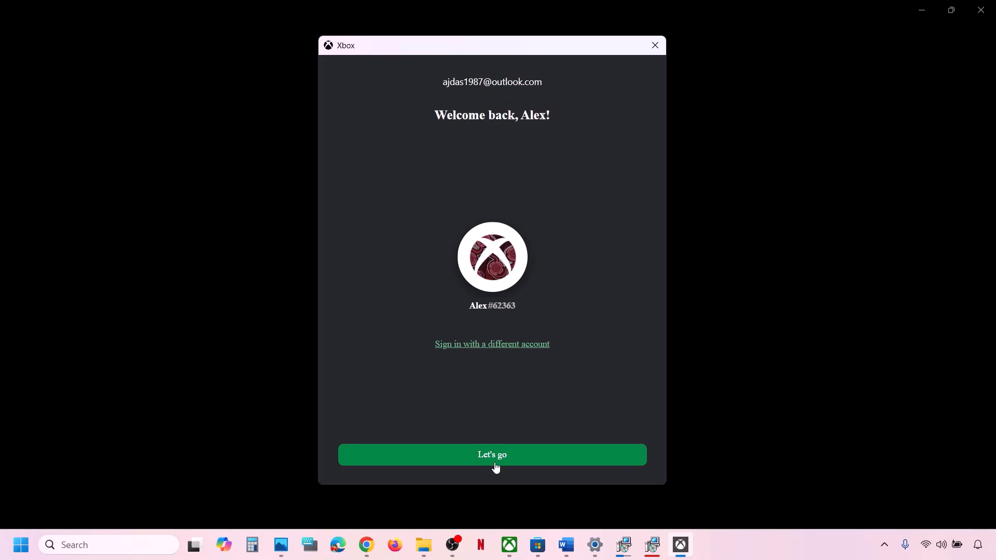
click(493, 458)
- Highlight Step 14's date and region note in Word, and in Windows Settings enable automatic time zone and time and sync the clock
click(570, 555)
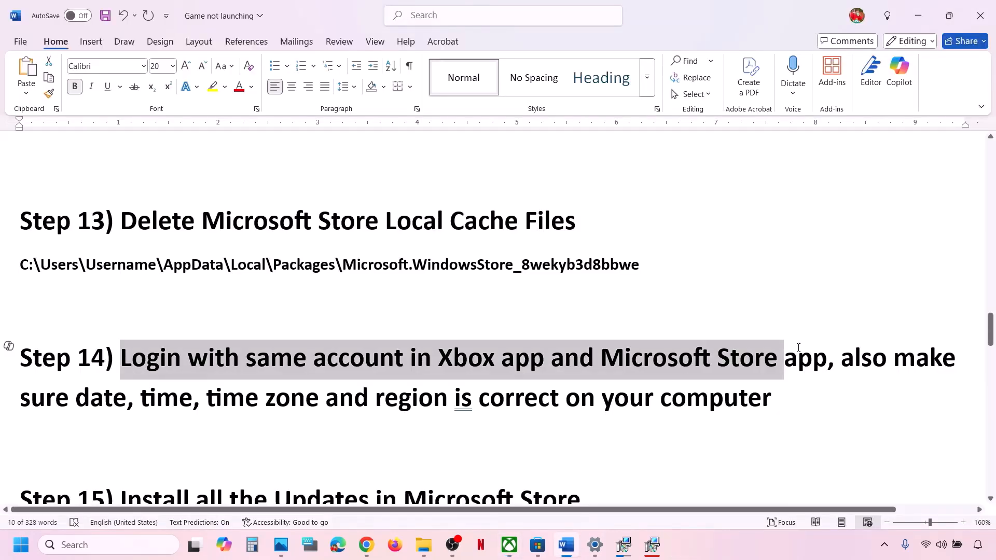
drag(52, 407, 767, 414)
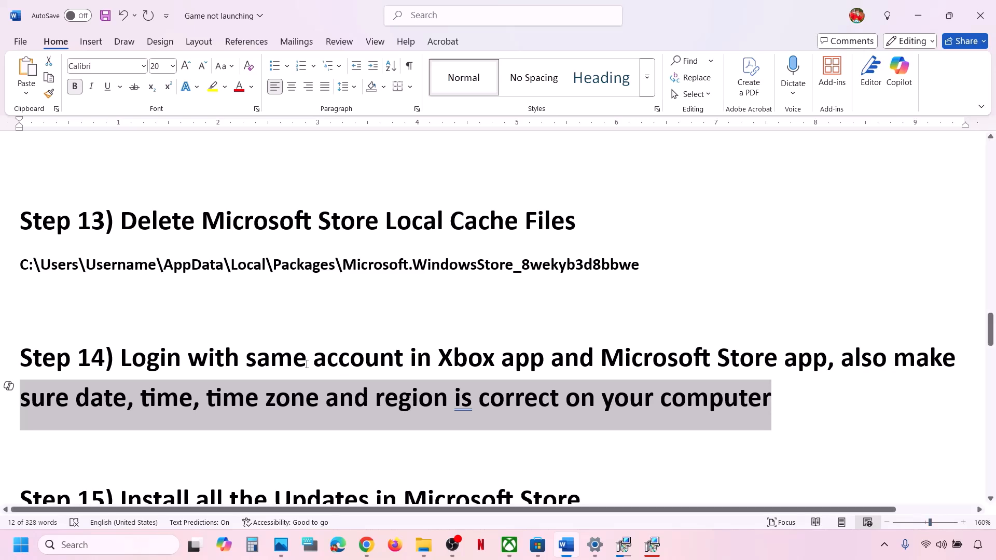
key(alt+Tab)
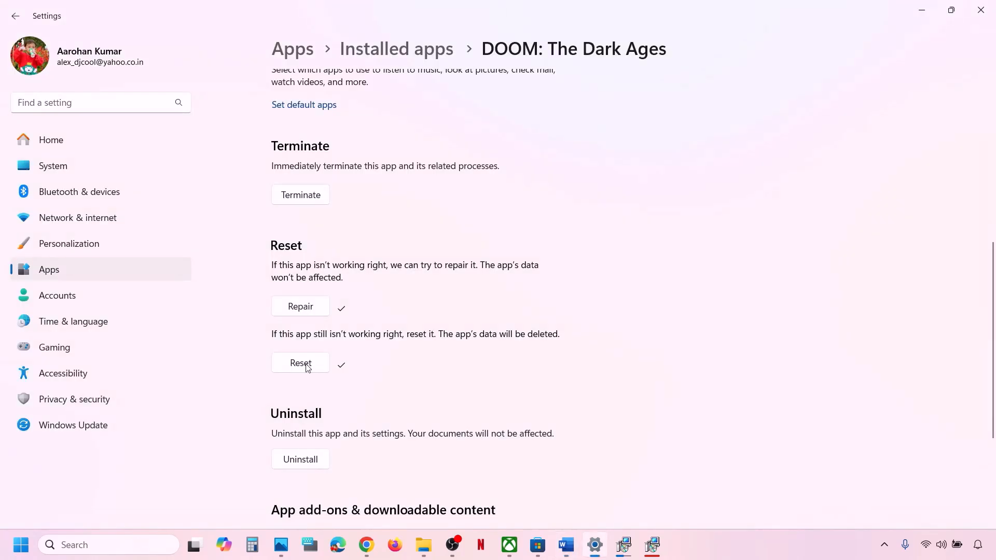
click(84, 316)
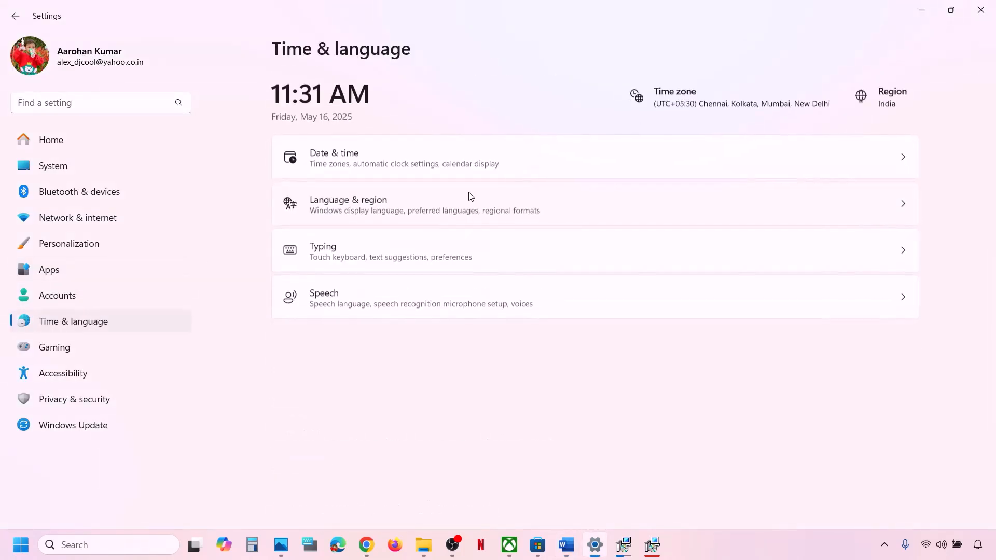
click(378, 166)
scroll(726, 256, down, 2)
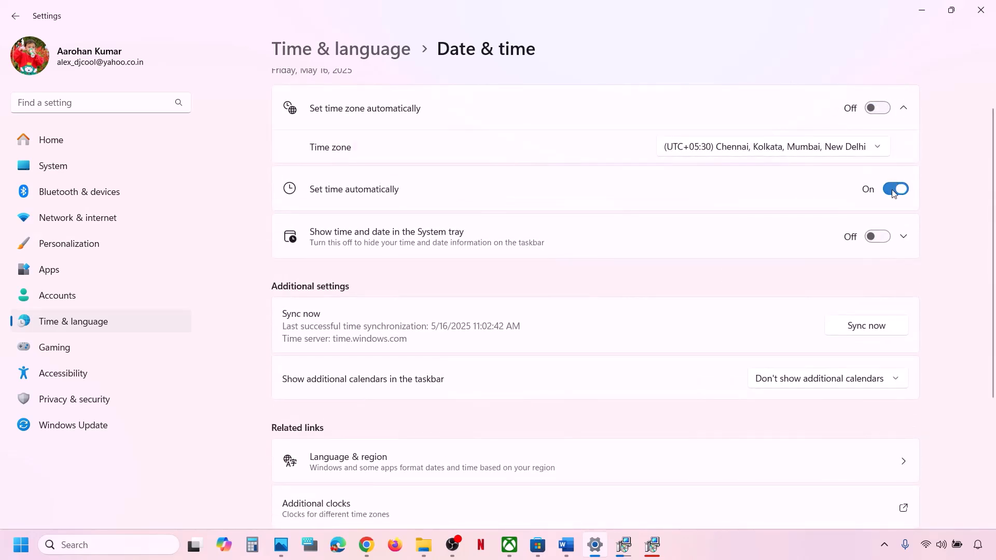
click(894, 190)
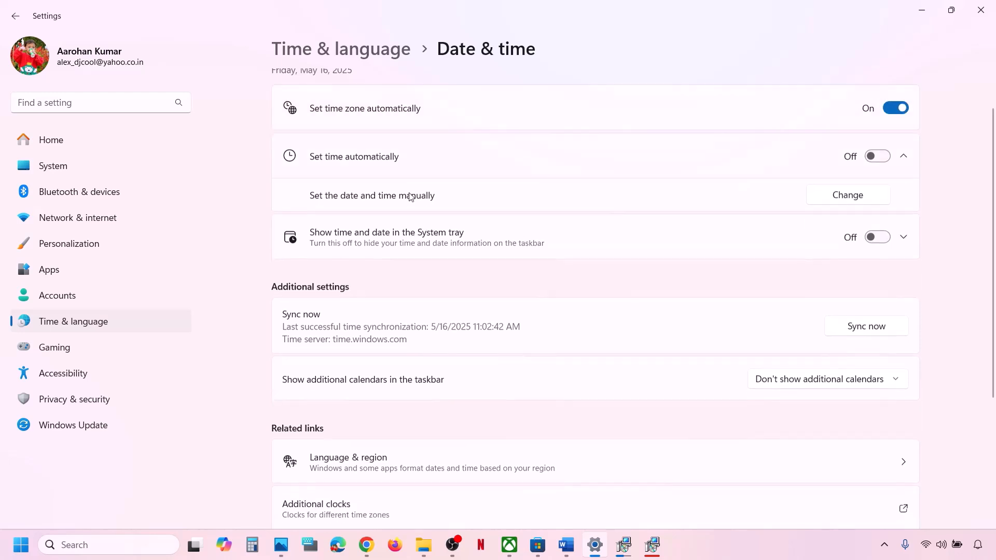
click(885, 158)
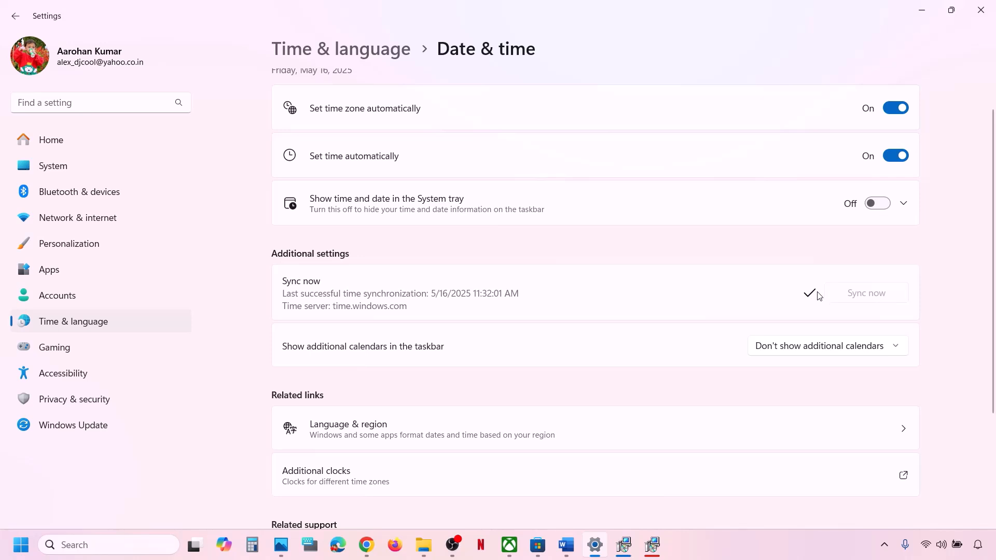
- Choose India as the country or region in the Language & region settings and close Settings
click(116, 323)
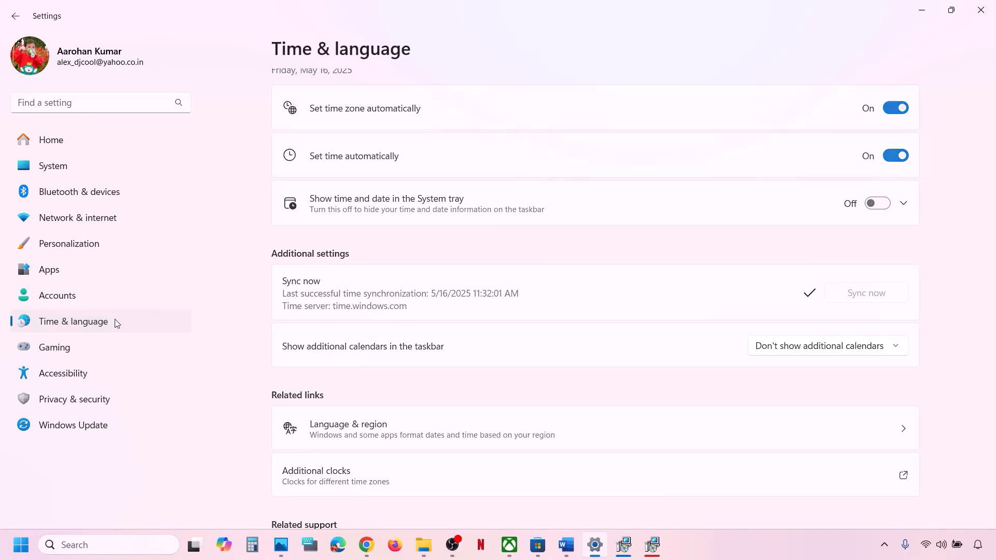
click(444, 203)
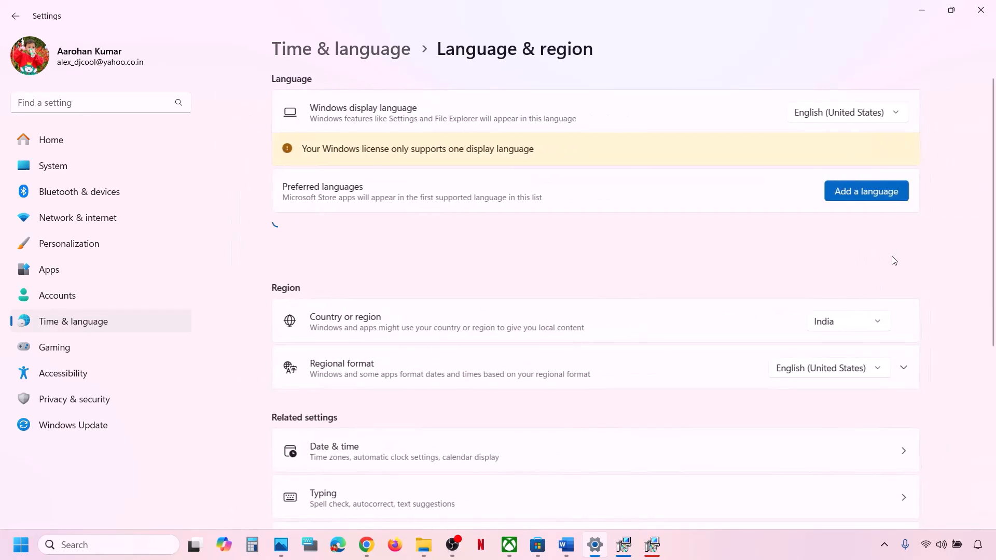
click(838, 326)
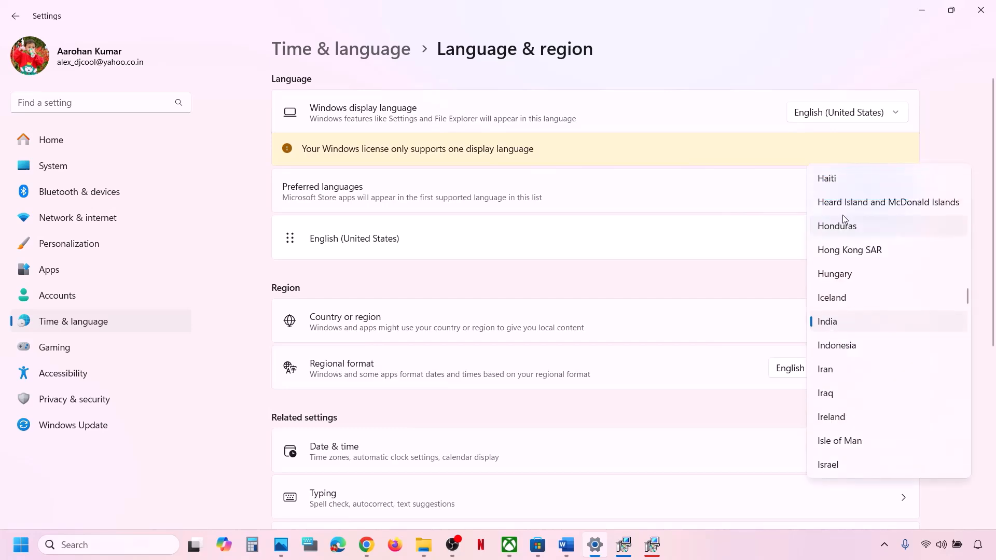
click(850, 322)
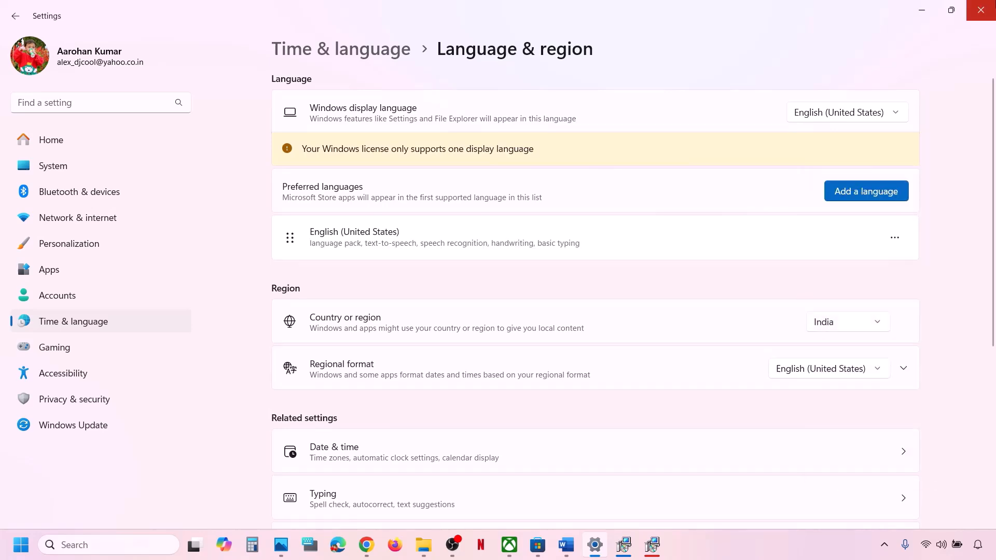
click(984, 19)
- Highlight Step 15 in the Word document, and check for updates in Microsoft Store's Updates & downloads
scroll(192, 377, down, 2)
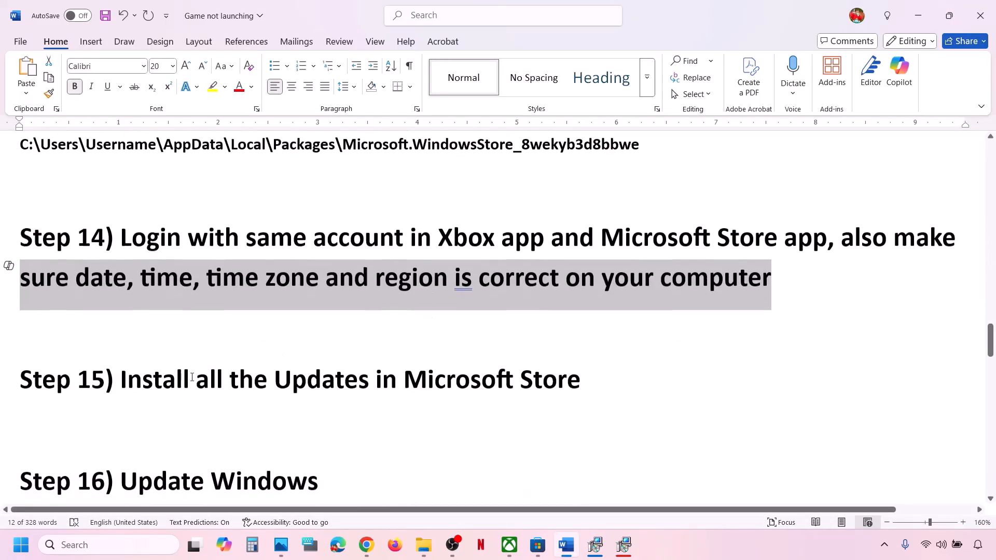
drag(121, 378, 622, 365)
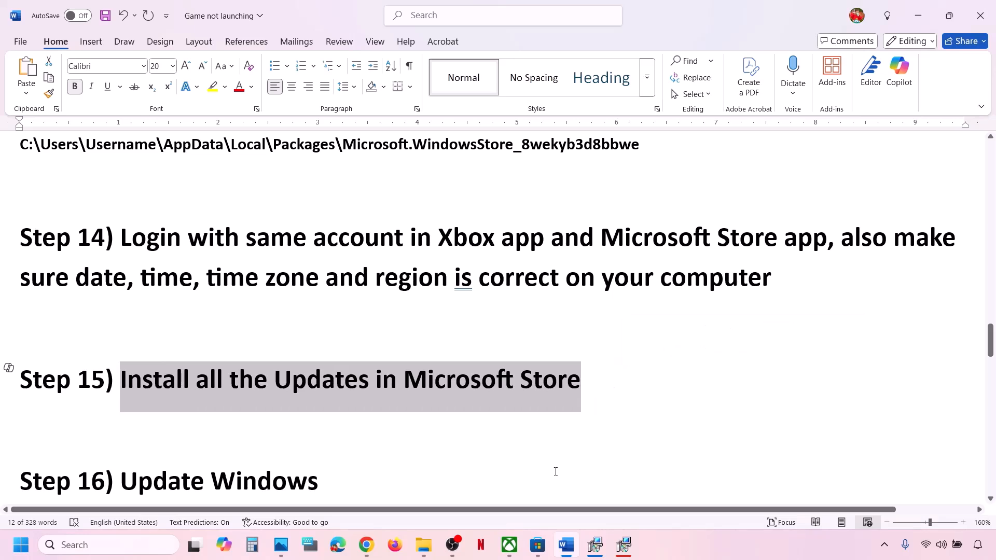
click(538, 545)
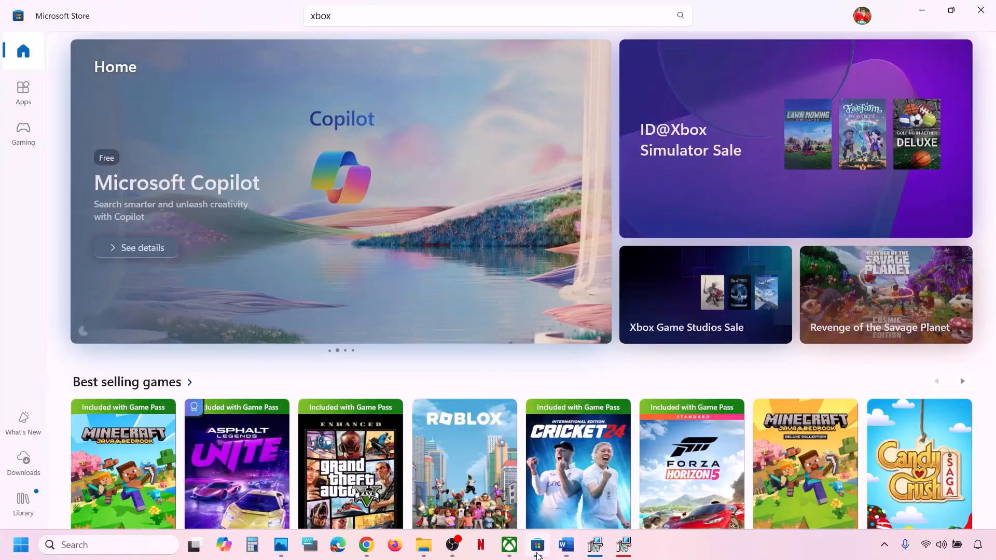
click(24, 461)
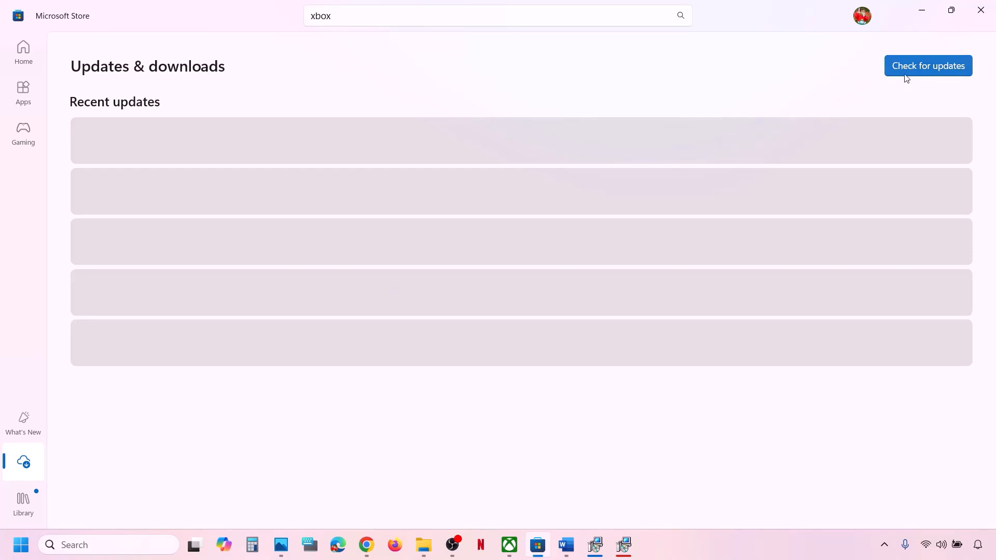
click(918, 66)
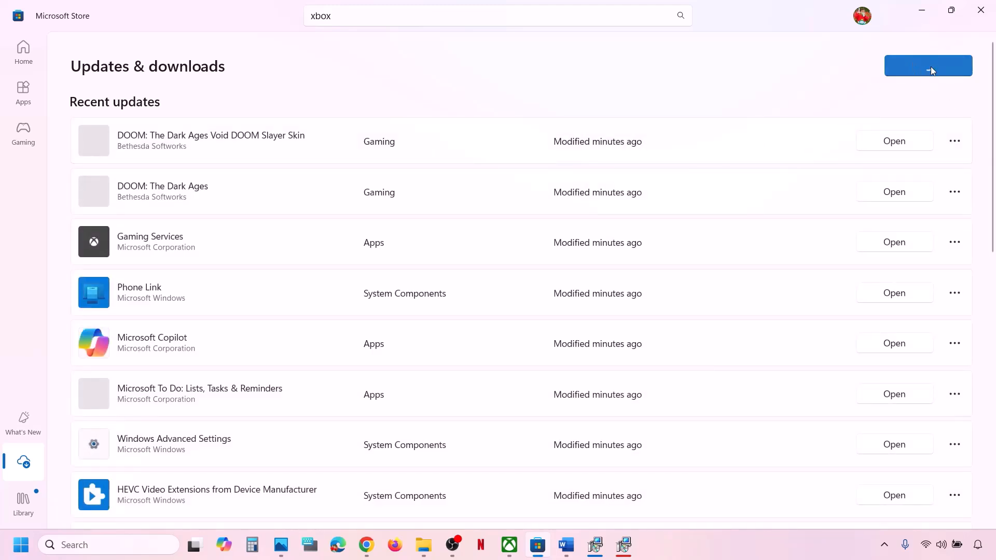
- Highlight Step 16 in the Word document, and examine the pending cumulative update on the Windows Update page in Settings
click(566, 544)
scroll(316, 429, down, 2)
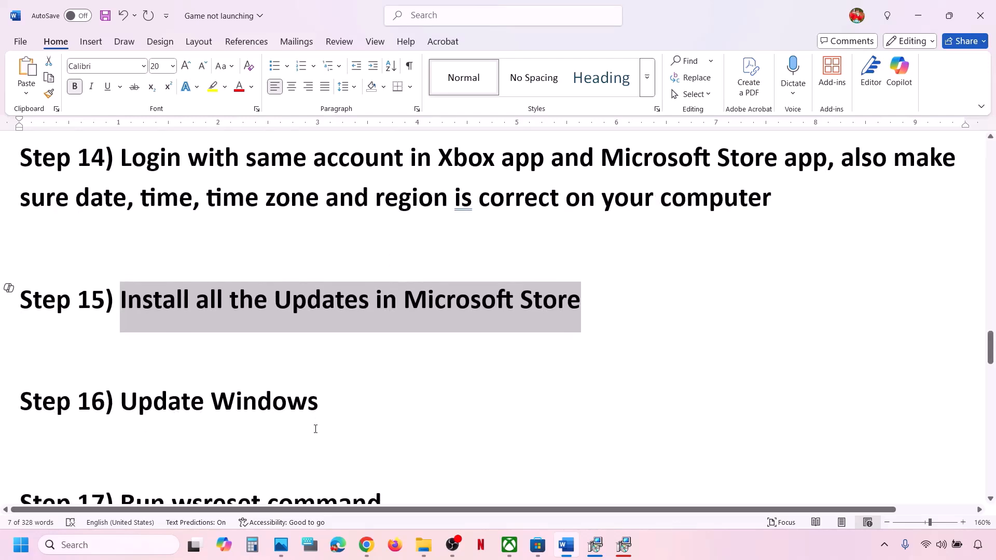
drag(170, 396, 335, 403)
key(super+i)
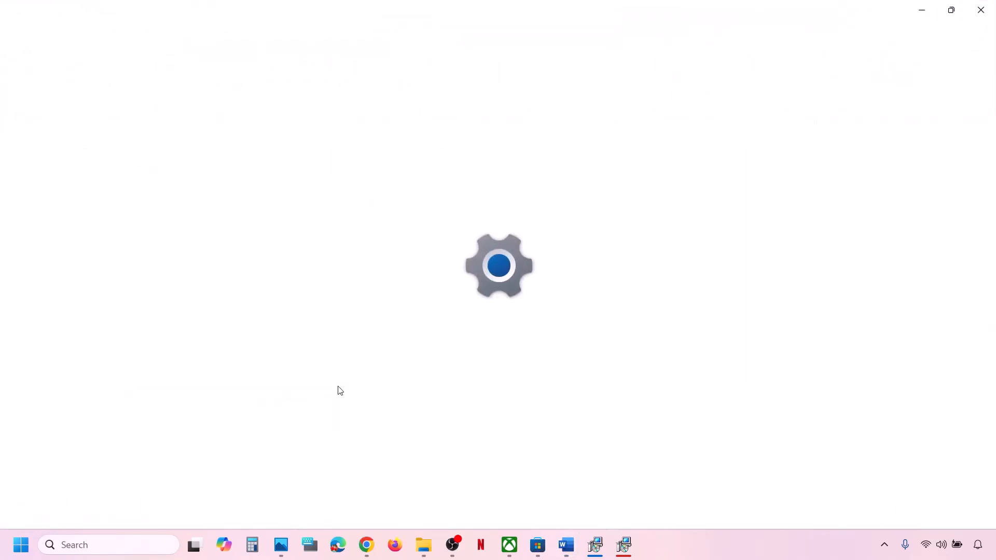
click(65, 423)
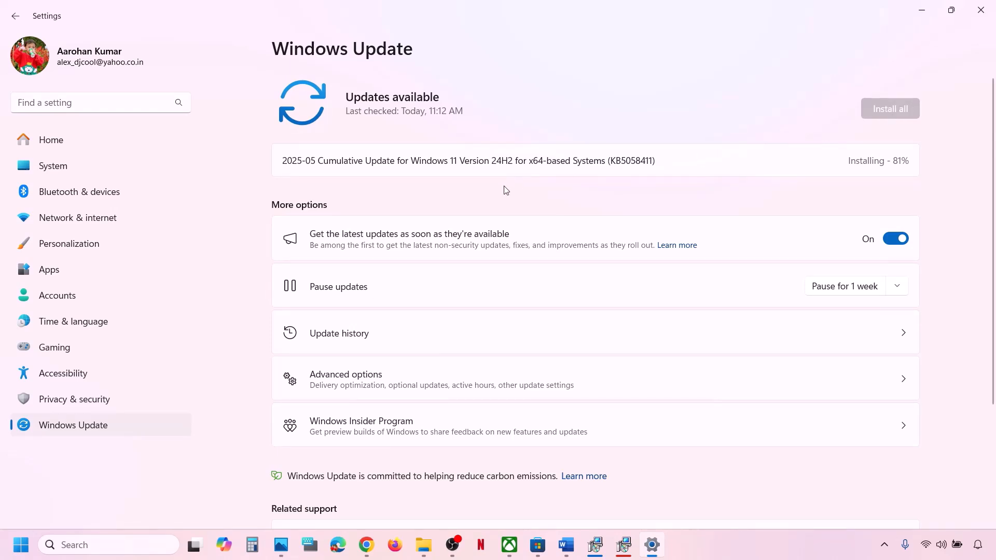
drag(579, 161, 683, 156)
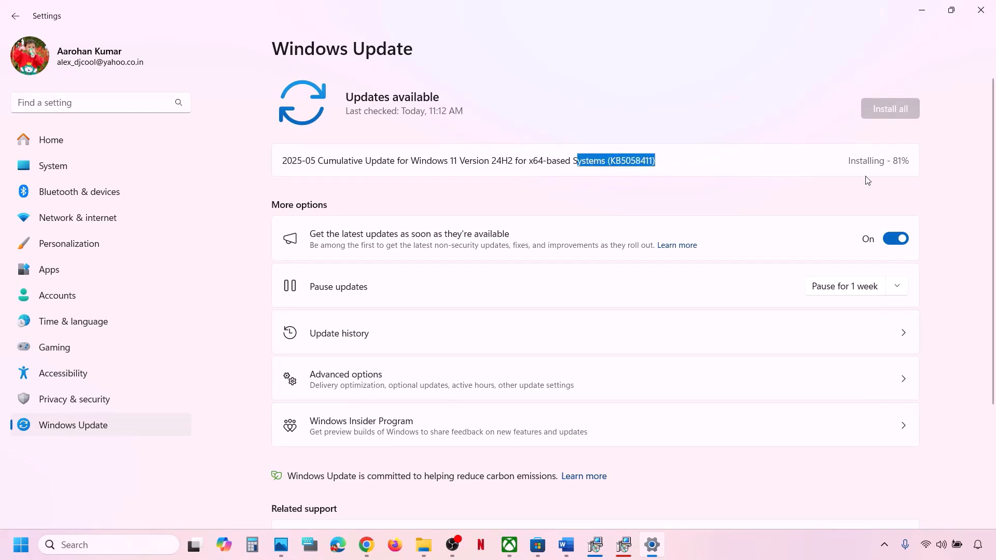
- Display the PC's power options, including Restart, and return to the Word document without choosing one
click(15, 550)
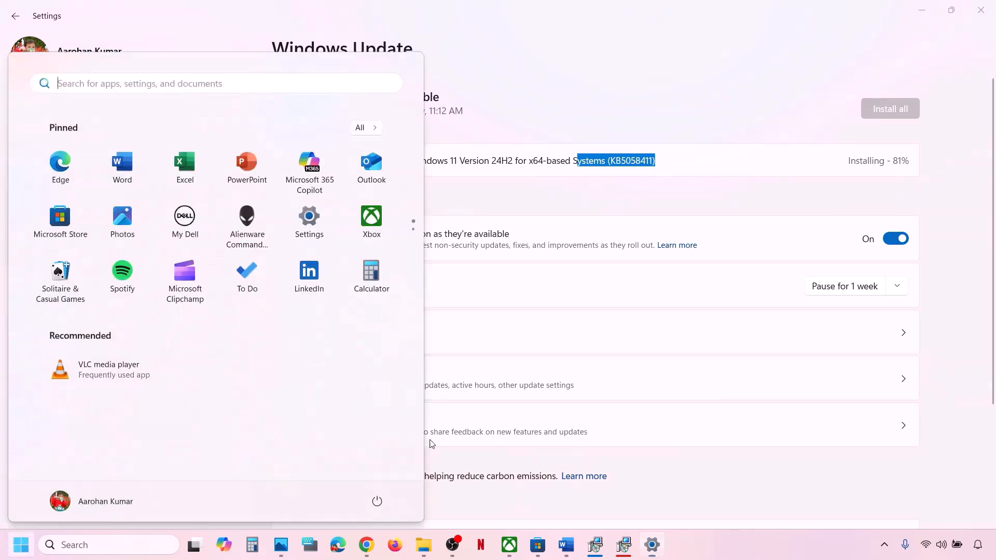
click(377, 500)
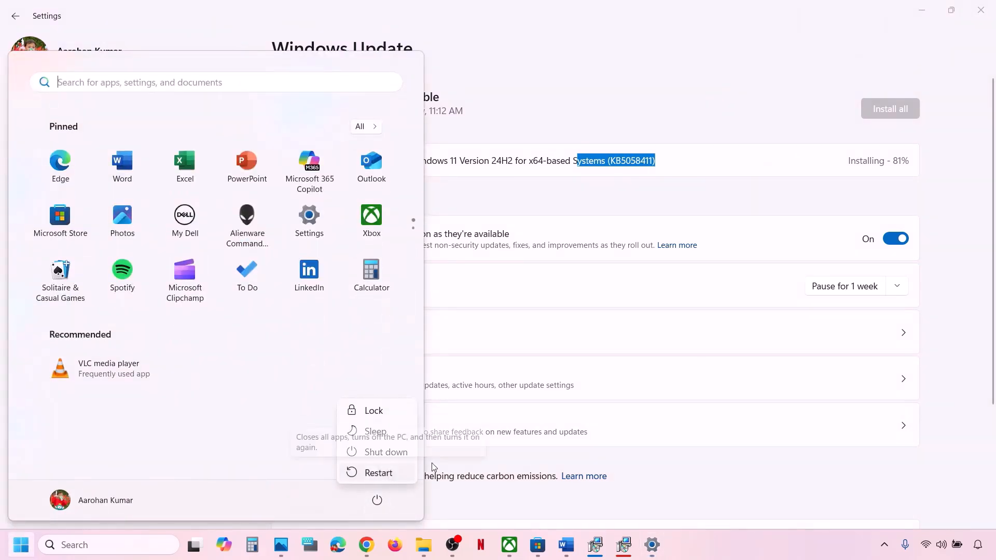
click(565, 545)
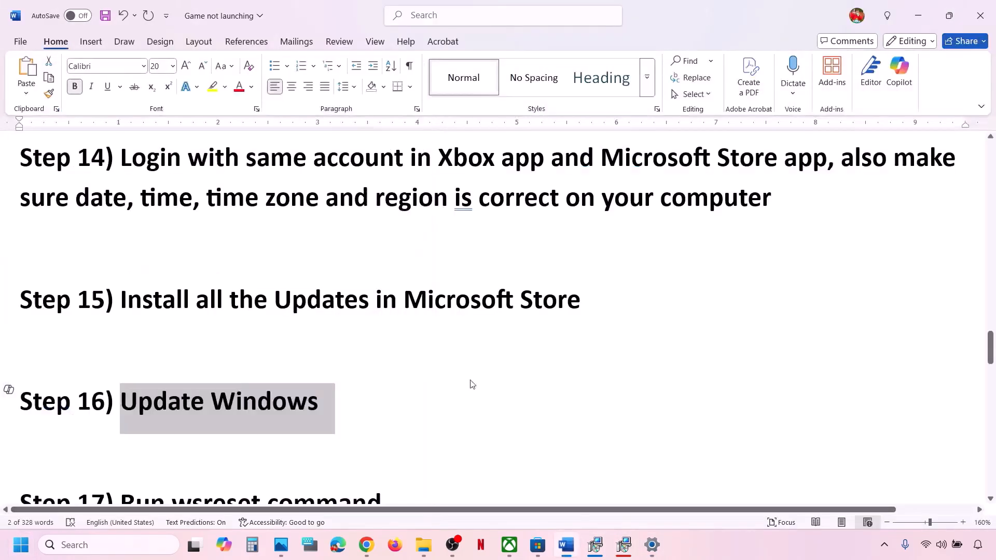
- Copy the wsreset command from Step 17, run it through Windows search, and minimize the reopened Microsoft Store
scroll(469, 383, down, 3)
double_click(201, 400)
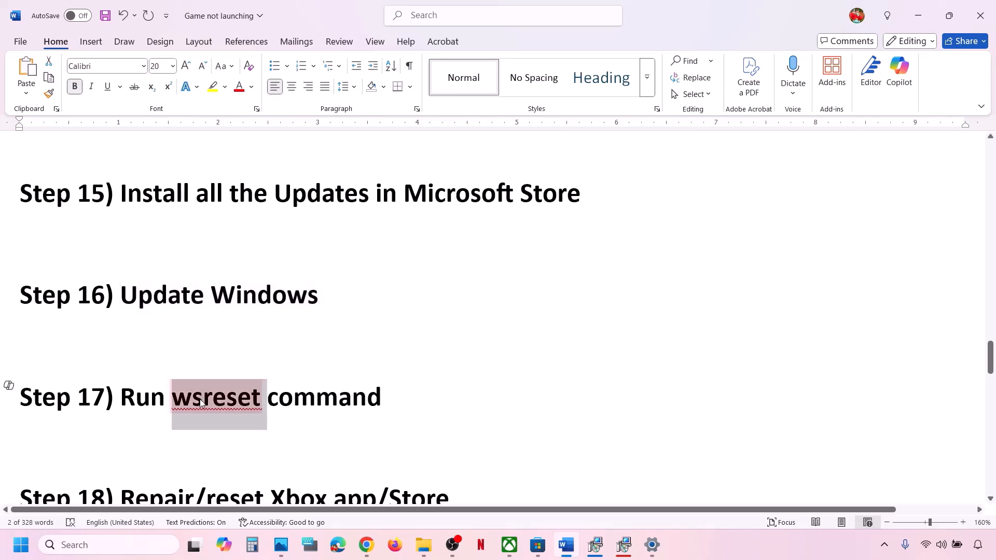
key(ctrl+c)
click(93, 545)
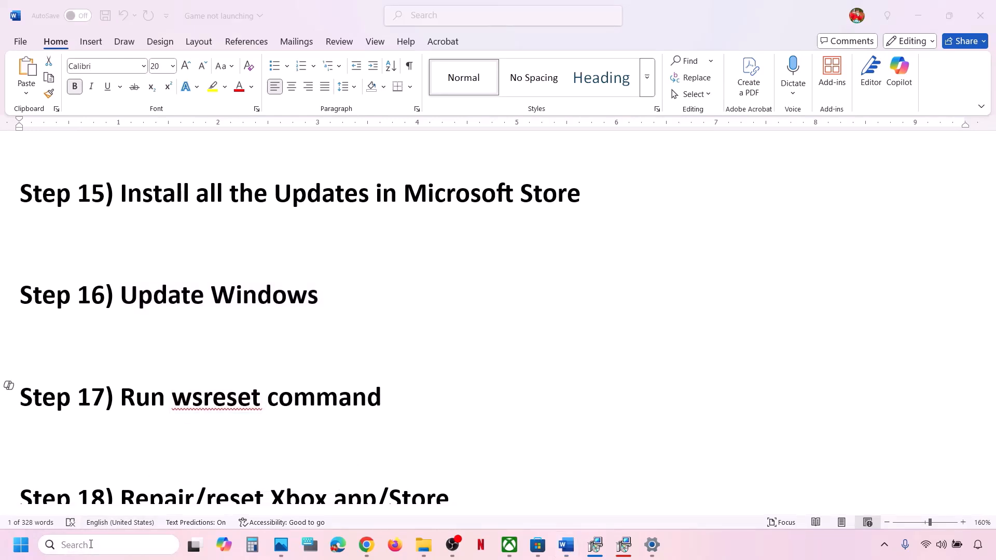
key(ctrl+v)
click(133, 151)
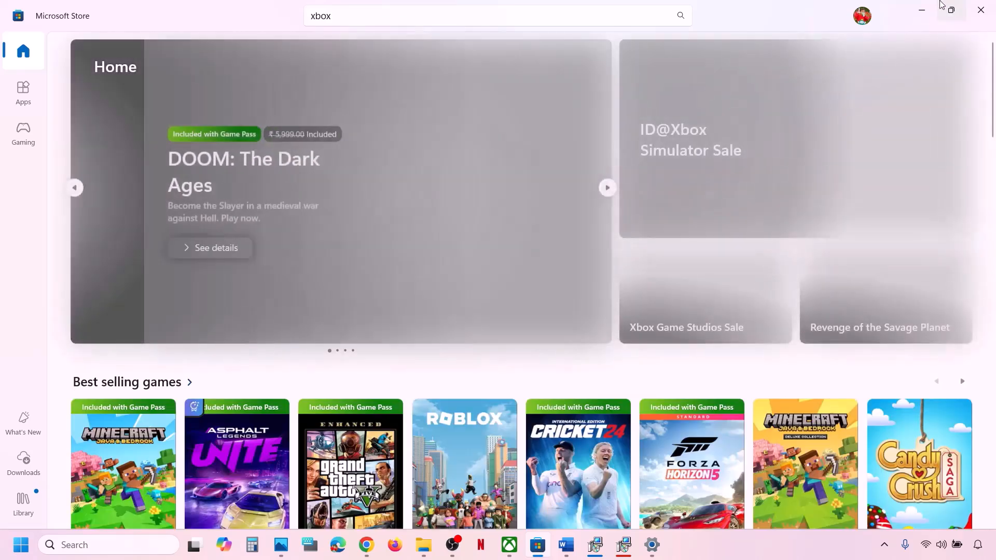
click(922, 10)
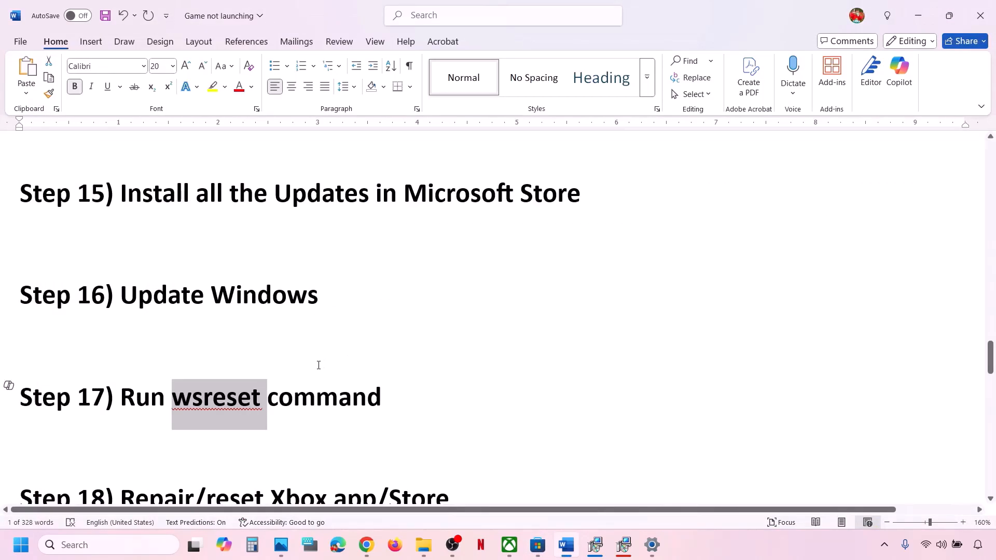
- Highlight Step 18 in the Word document, and open the Xbox app's settings through Windows search
scroll(319, 365, down, 2)
drag(121, 407, 495, 396)
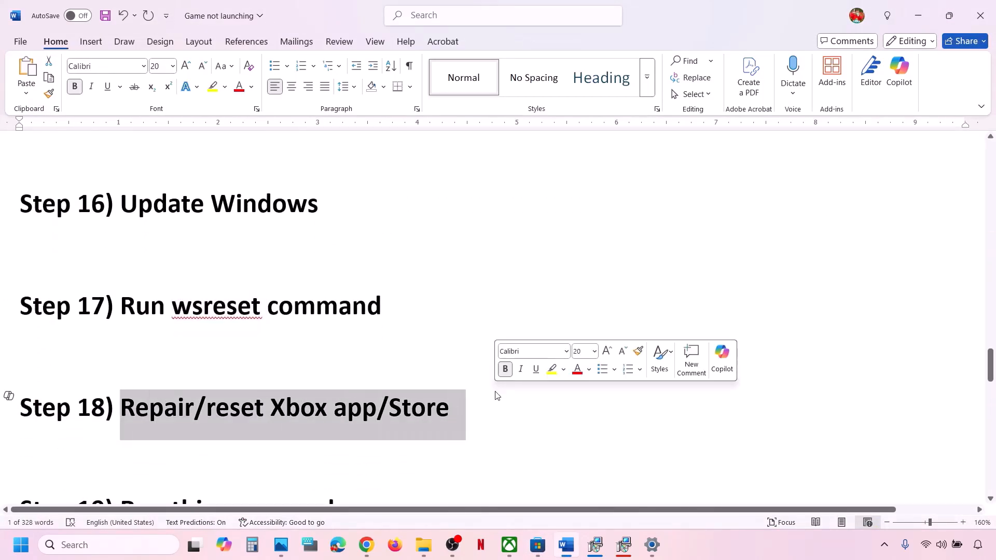
click(121, 545)
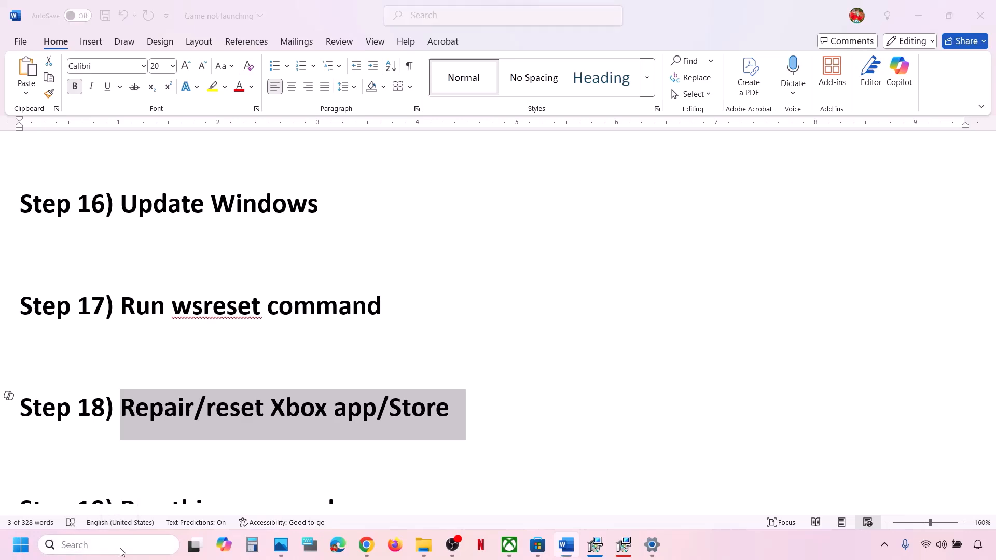
text(xbox)
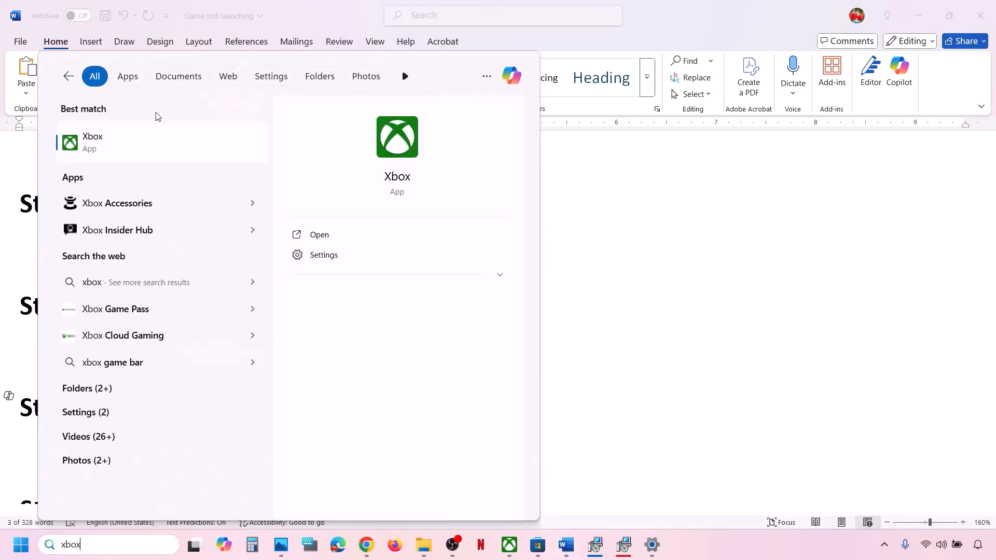
right_click(121, 142)
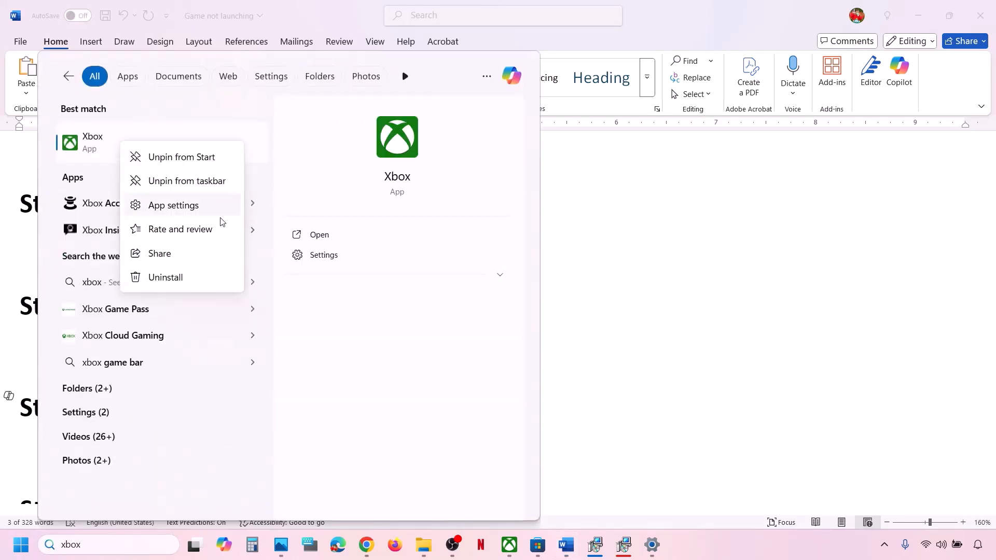
click(168, 206)
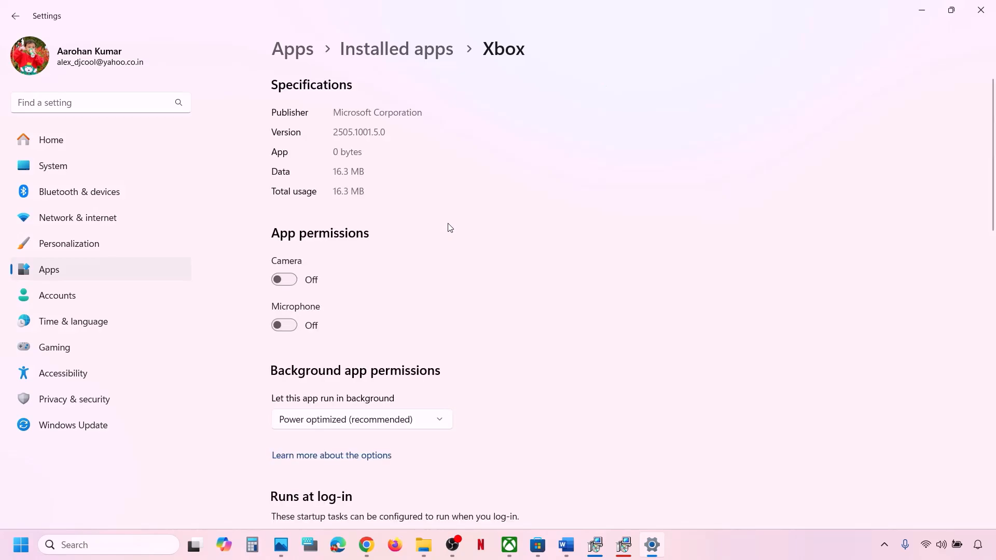
- Repair the Xbox app, and reset it with its data deletion confirmed
scroll(450, 228, down, 10)
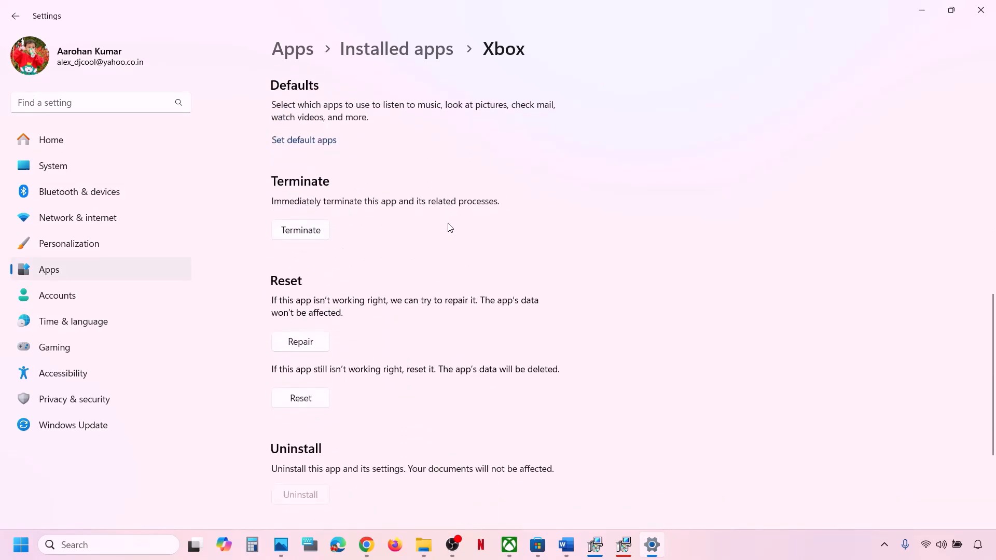
click(294, 343)
click(314, 403)
click(367, 364)
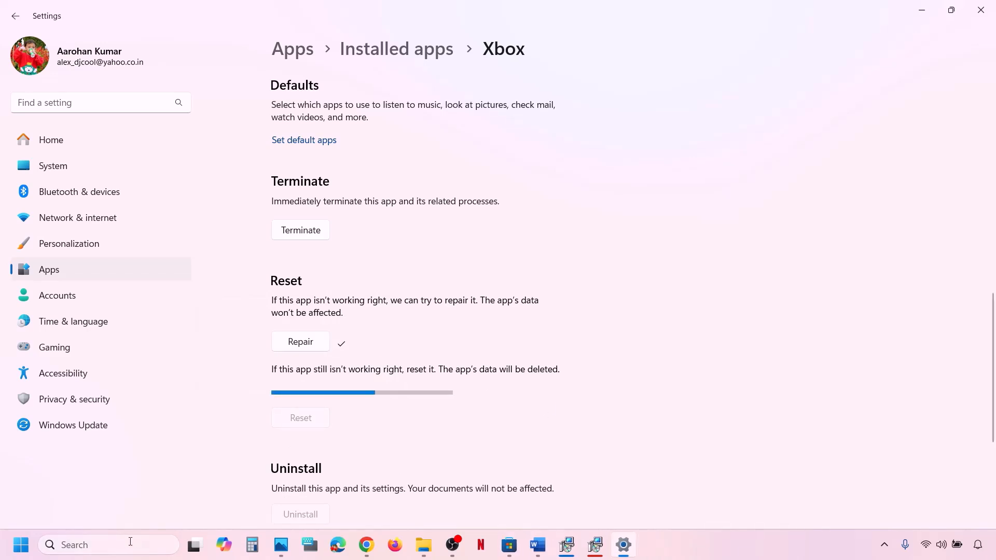
- Relaunch the Xbox app through Windows search
click(130, 542)
text(xbox)
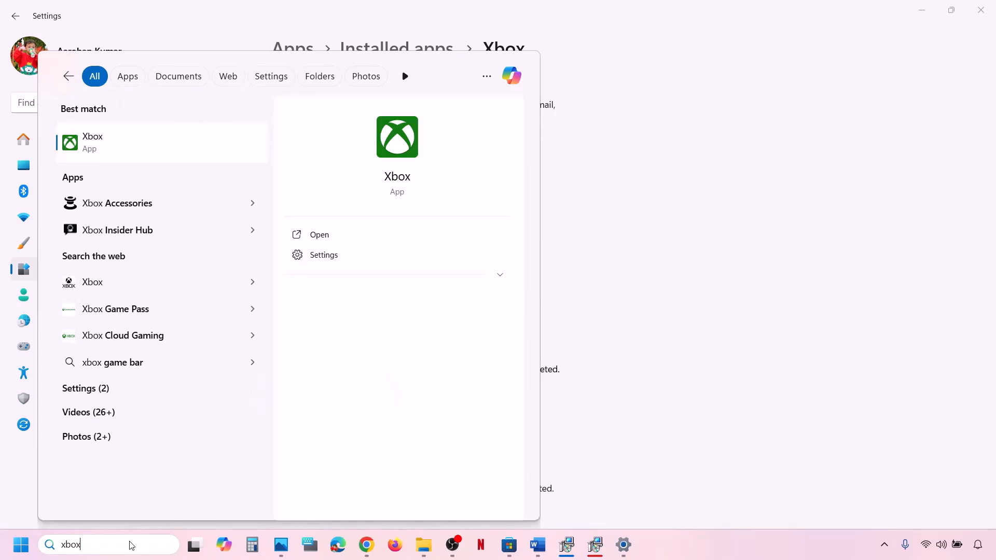
key(Return)
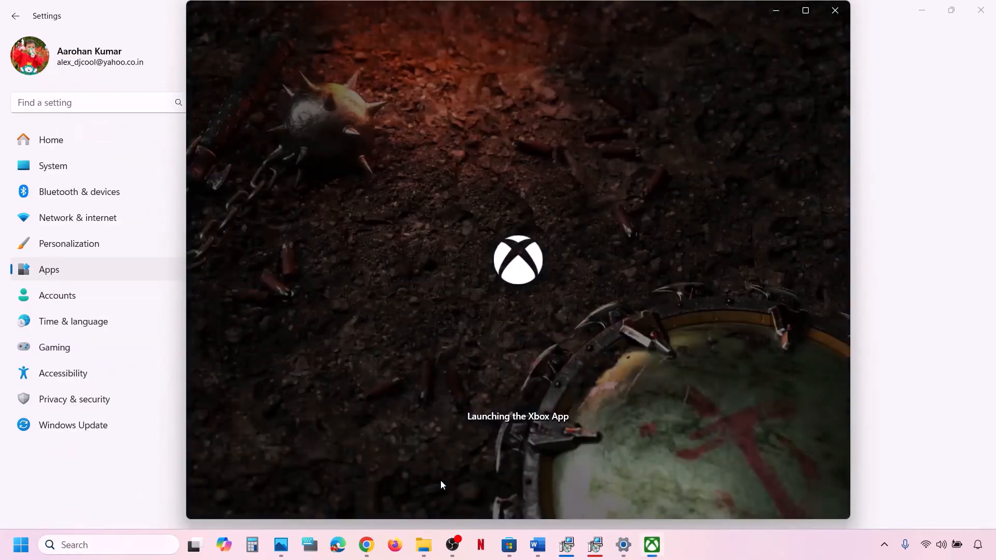
- Open Microsoft Store's app settings through Windows search, and repair and reset the Store
click(156, 489)
click(85, 547)
text(store)
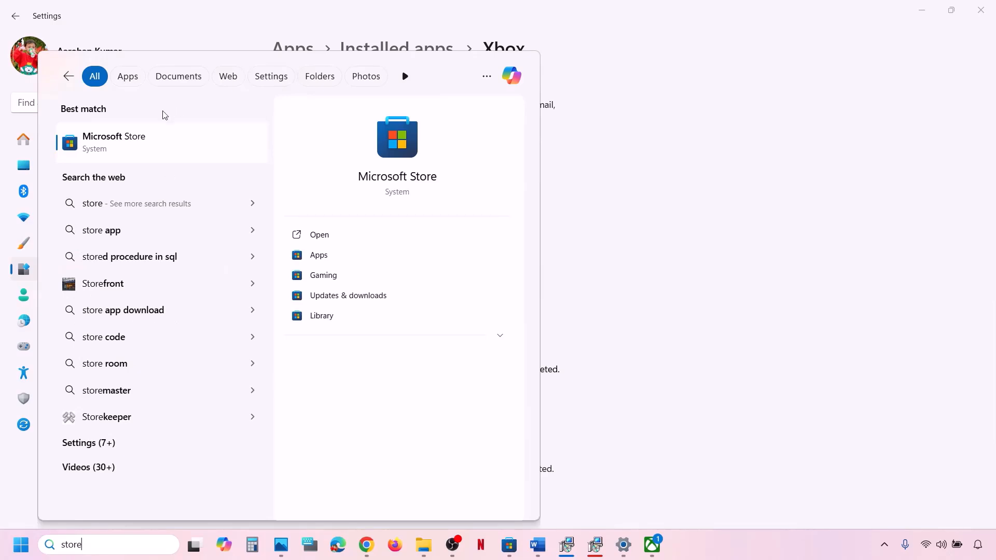
right_click(117, 158)
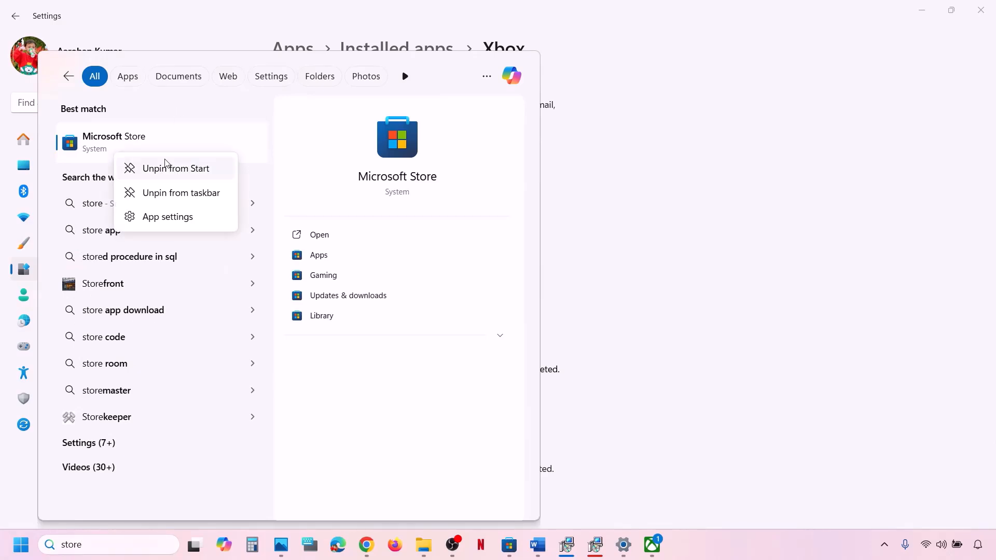
click(157, 217)
scroll(400, 329, down, 10)
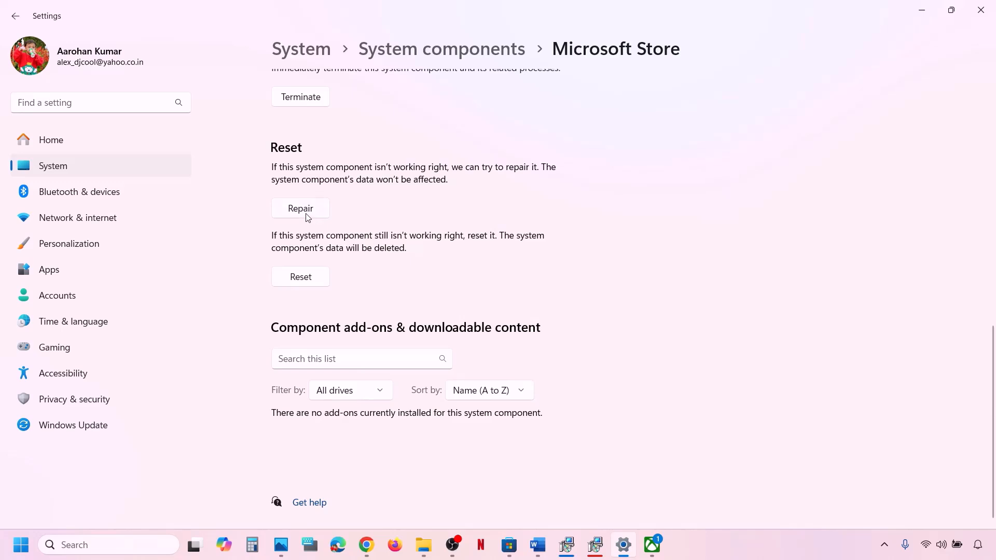
click(306, 214)
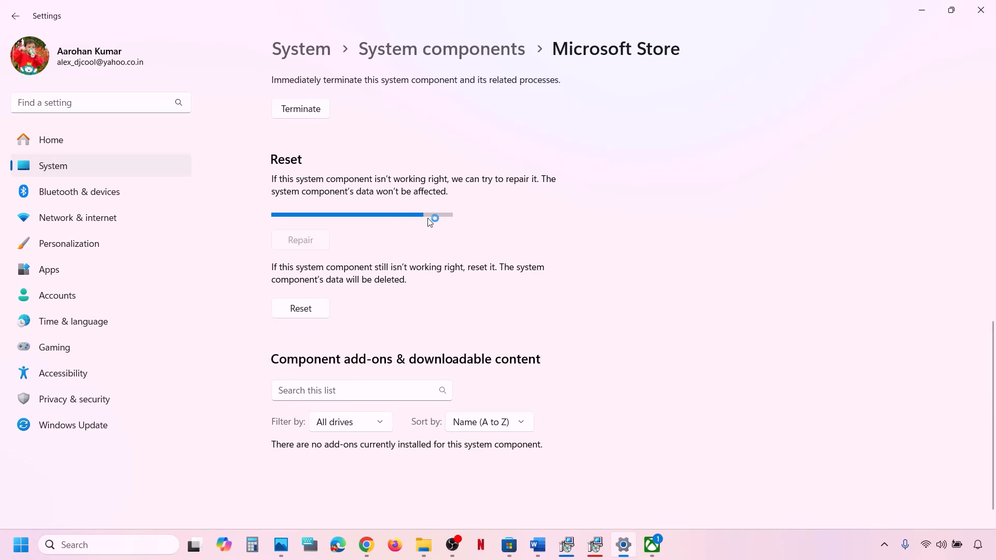
click(317, 290)
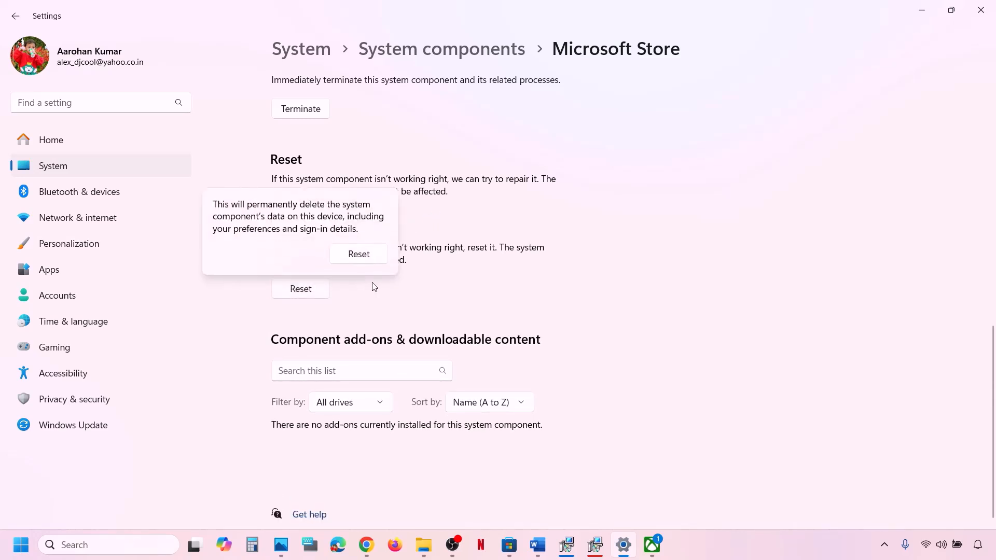
click(358, 255)
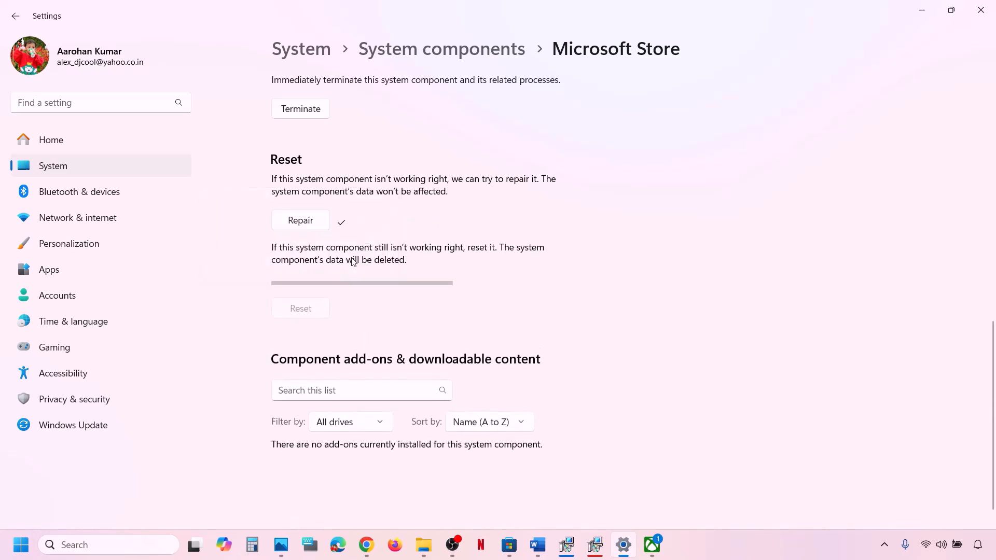
- Reopen Microsoft Store through Windows search
click(113, 546)
text(store)
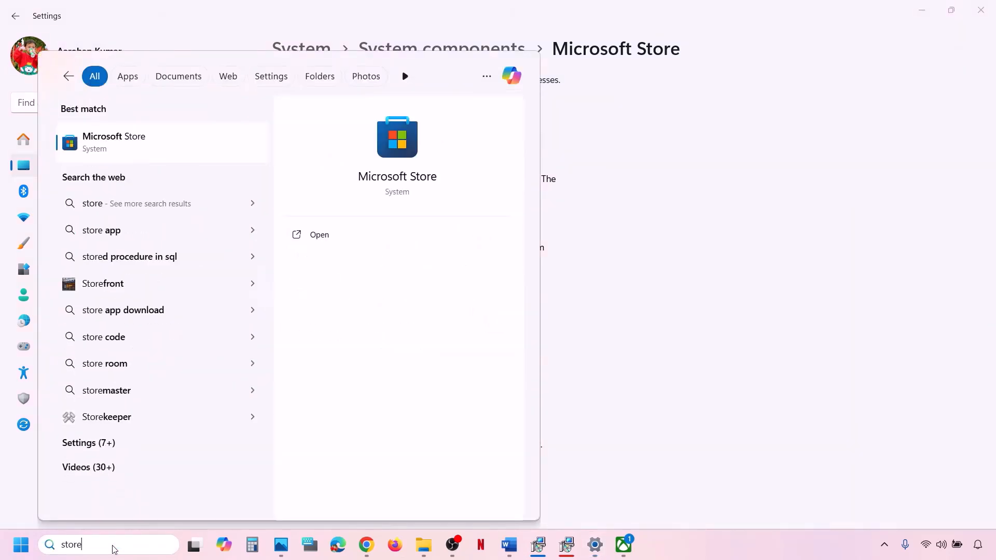
key(Return)
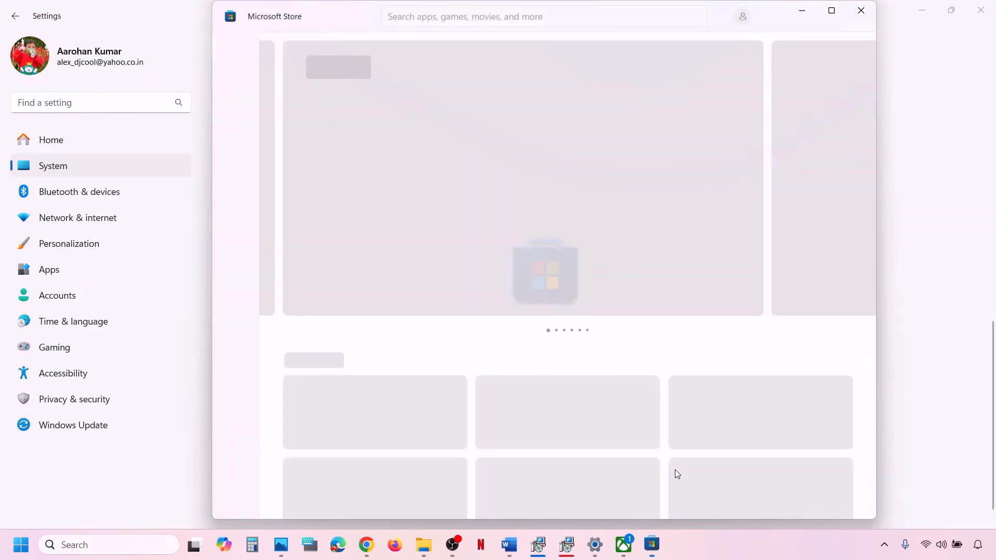
- Switch to the Xbox app, accept its startup and system tray options as set, and return to Settings
click(624, 544)
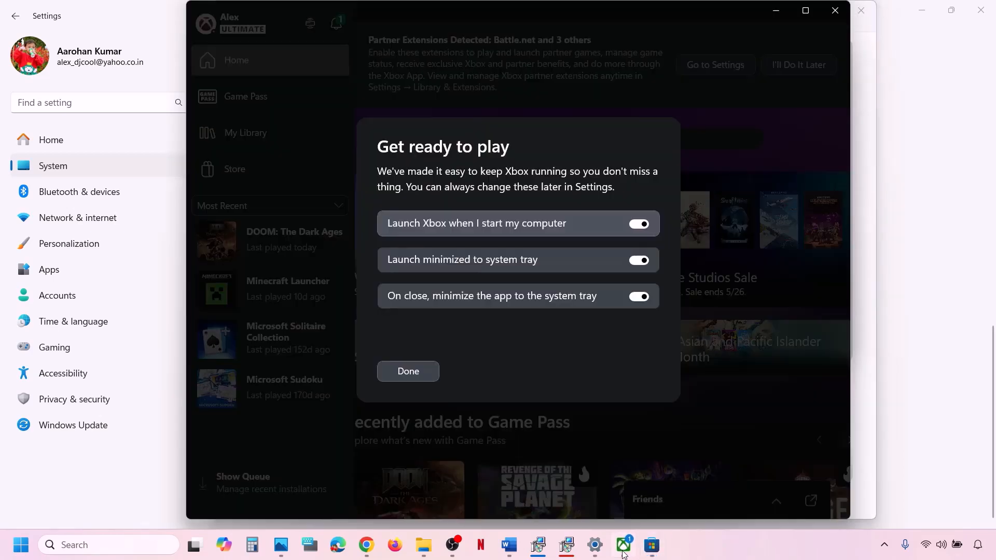
click(415, 369)
click(923, 337)
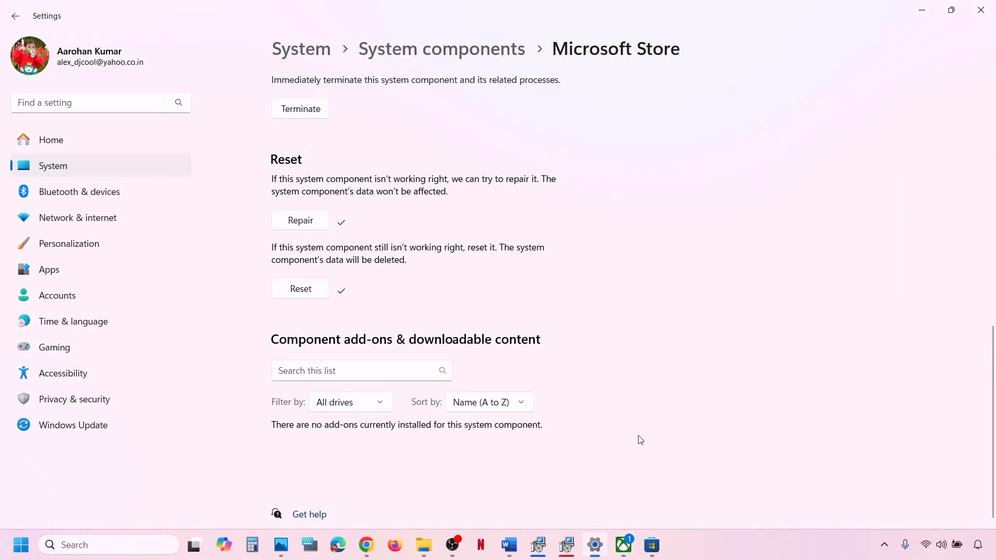
- Return to the Word document, and copy the full Get-AppxPackage command under Step 19
click(512, 544)
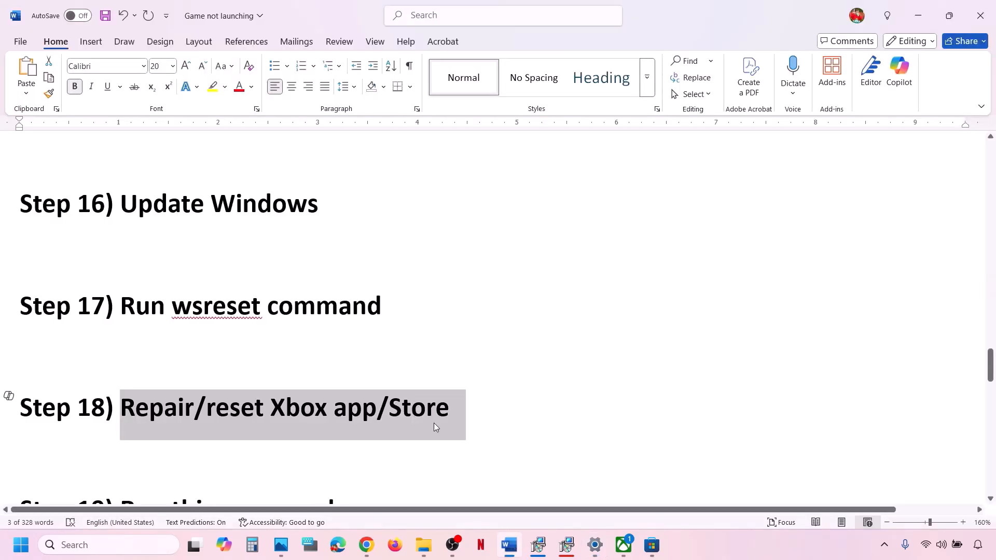
scroll(317, 376, down, 6)
scroll(318, 376, up, 3)
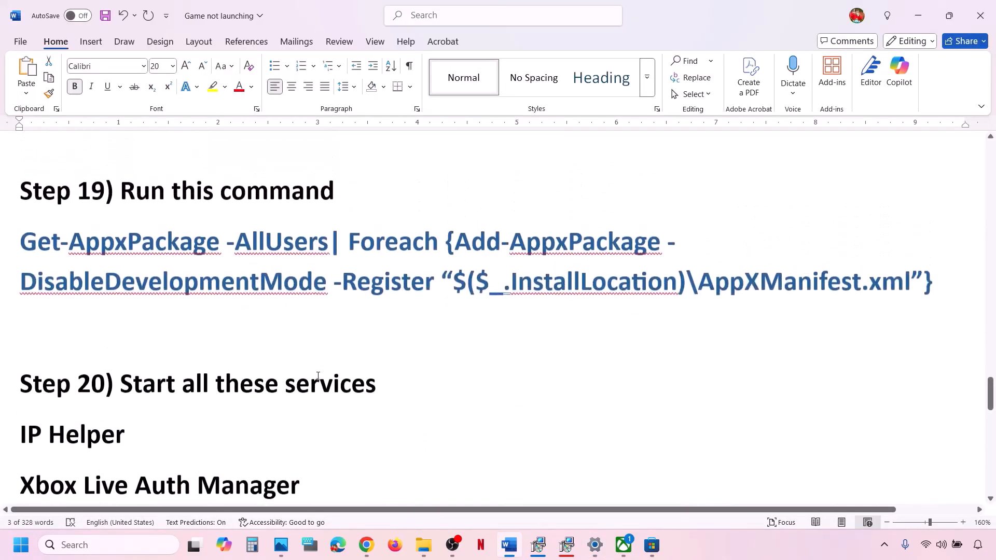
drag(940, 350, 141, 311)
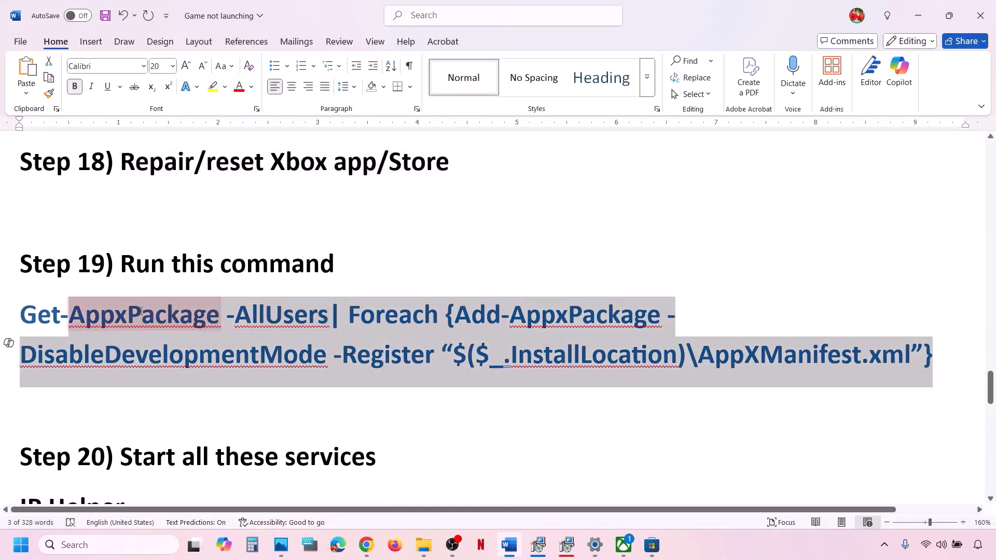
drag(74, 308, 21, 313)
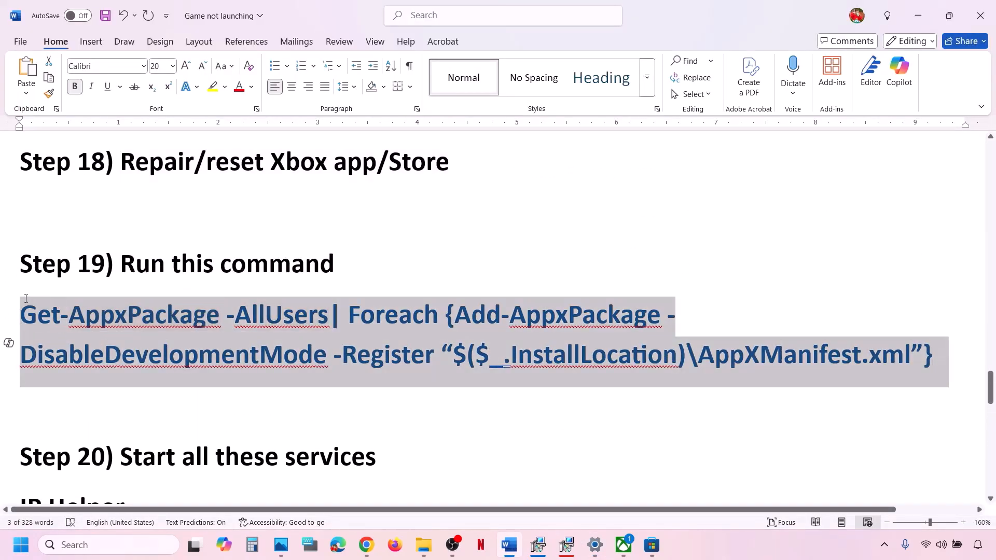
right_click(103, 332)
click(164, 130)
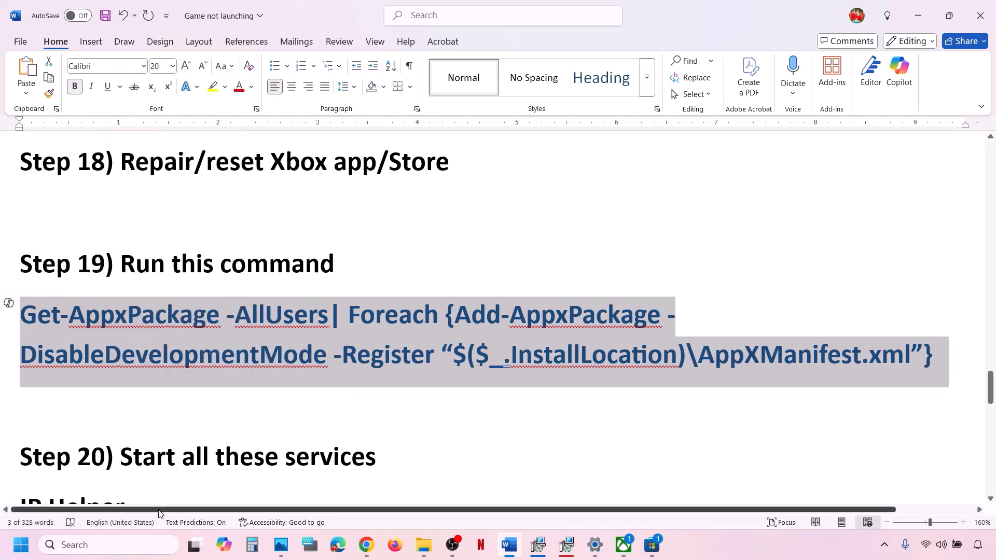
- Open Windows PowerShell as administrator, run the copied Get-AppxPackage command, and return to the Word document
click(102, 546)
text(powershell)
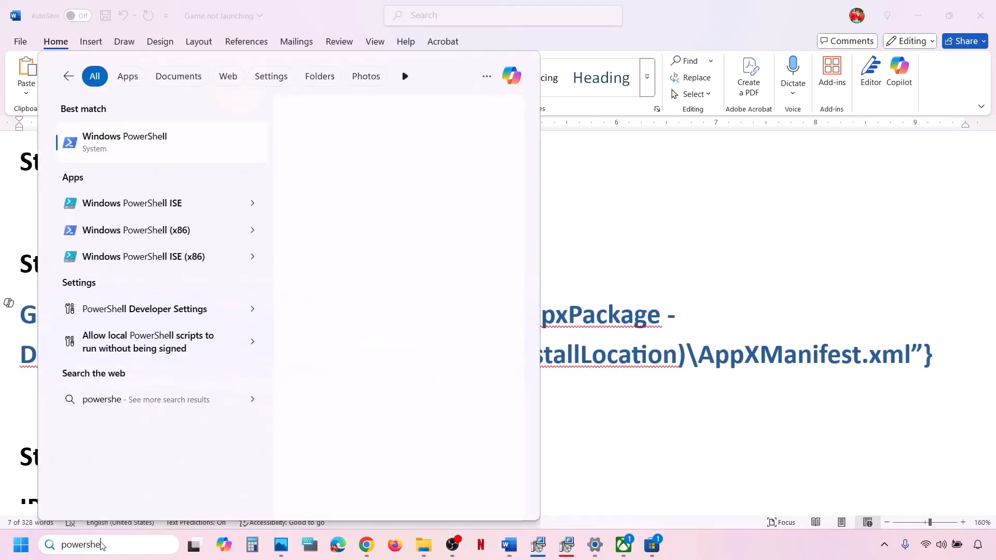
right_click(153, 141)
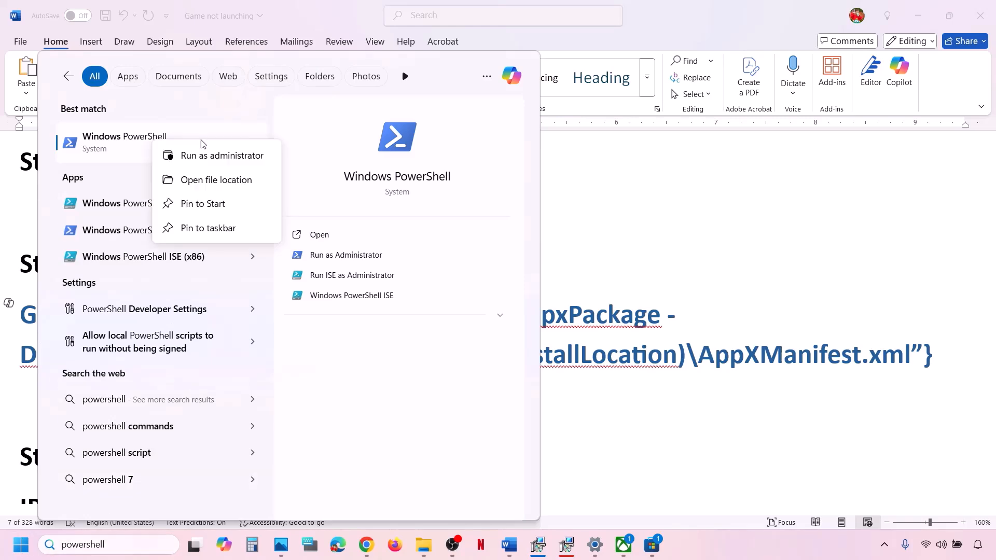
click(224, 157)
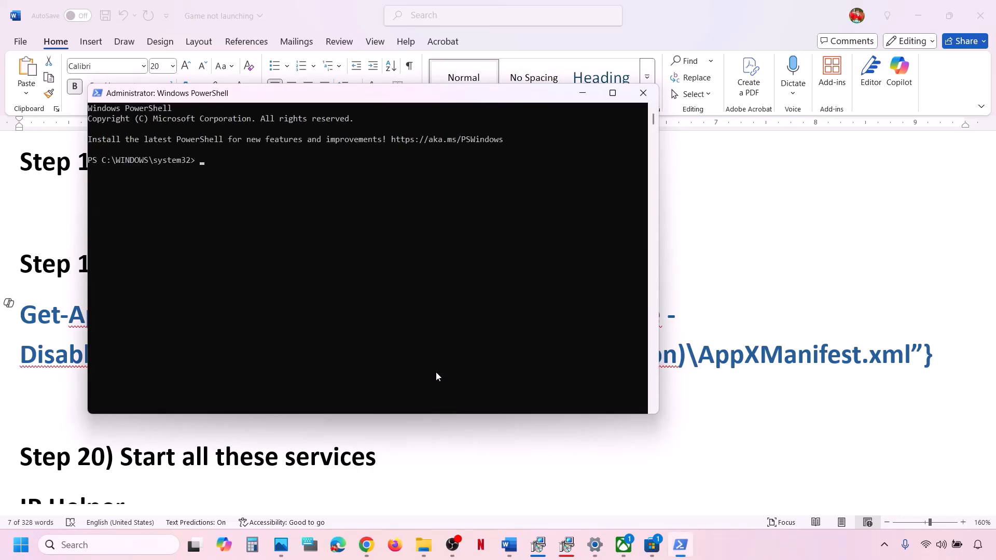
right_click(437, 377)
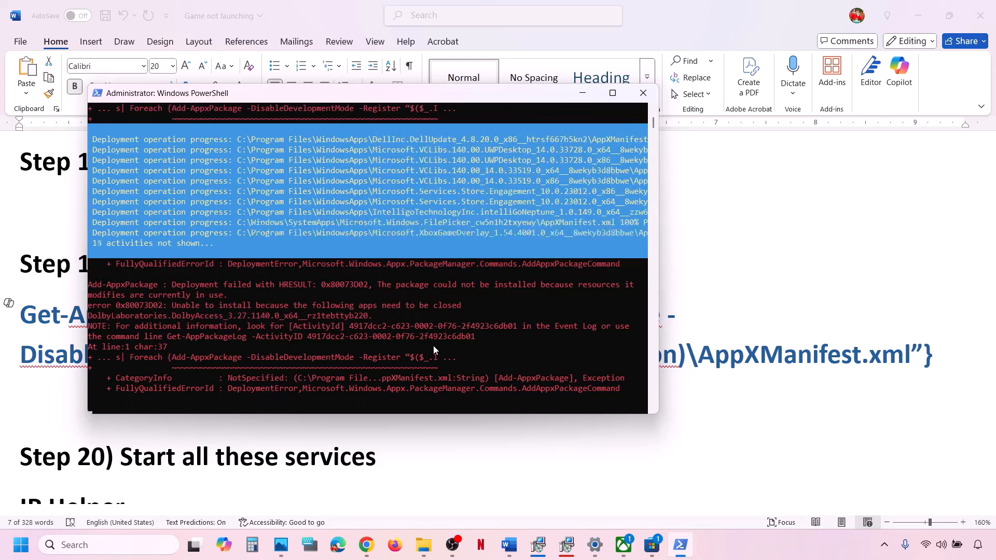
click(750, 281)
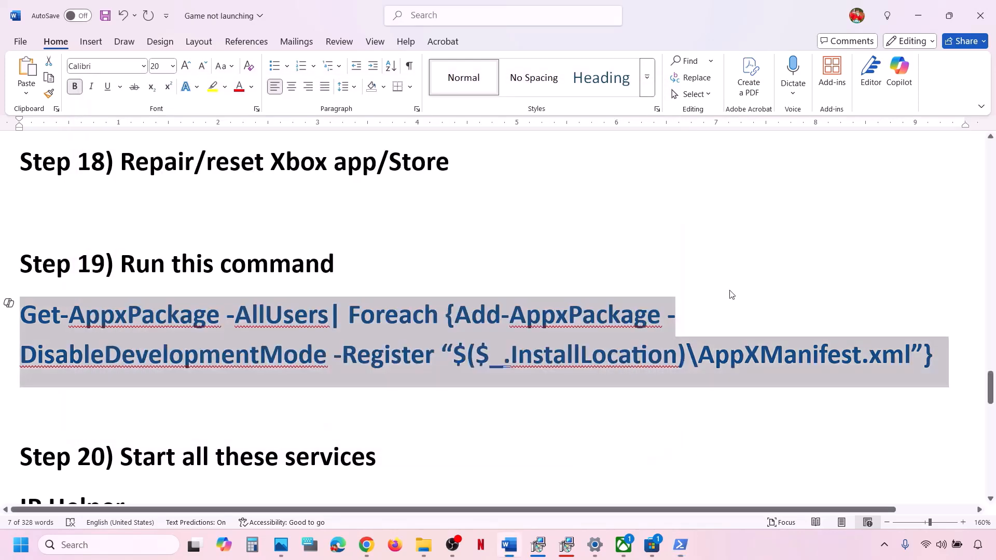
- Display the Step 20 list of services in the Word document, and open Services through Windows search
scroll(306, 362, down, 4)
scroll(306, 362, down, 1)
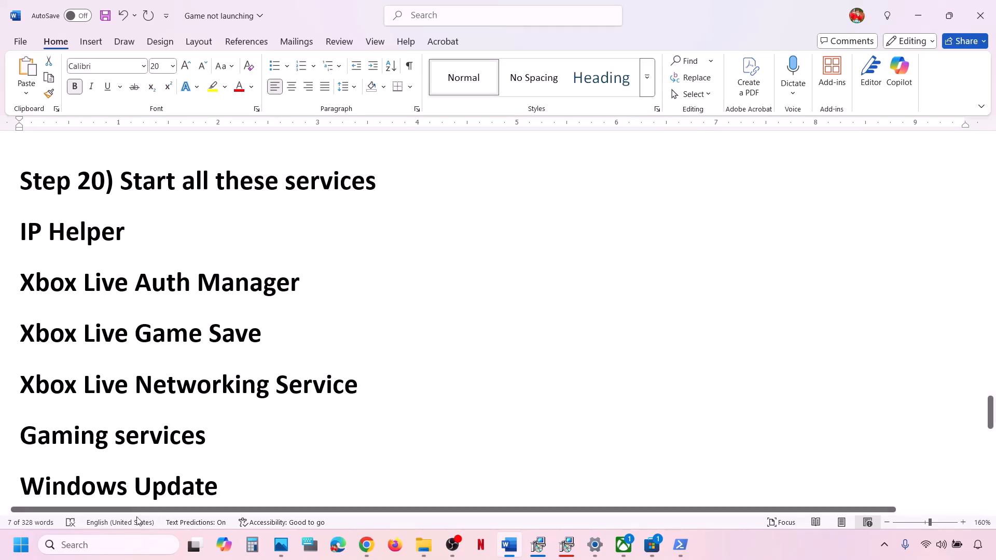
click(110, 547)
text(services)
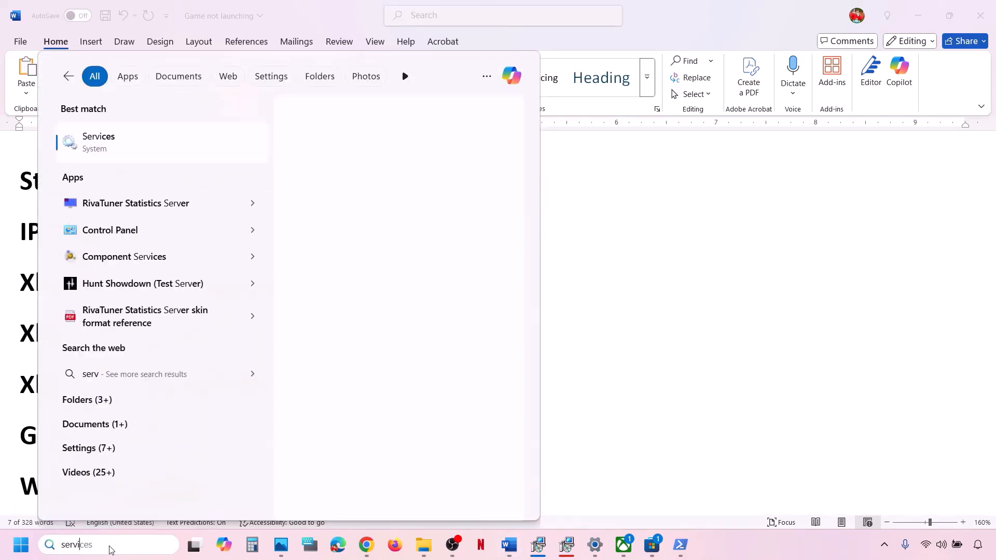
key(Return)
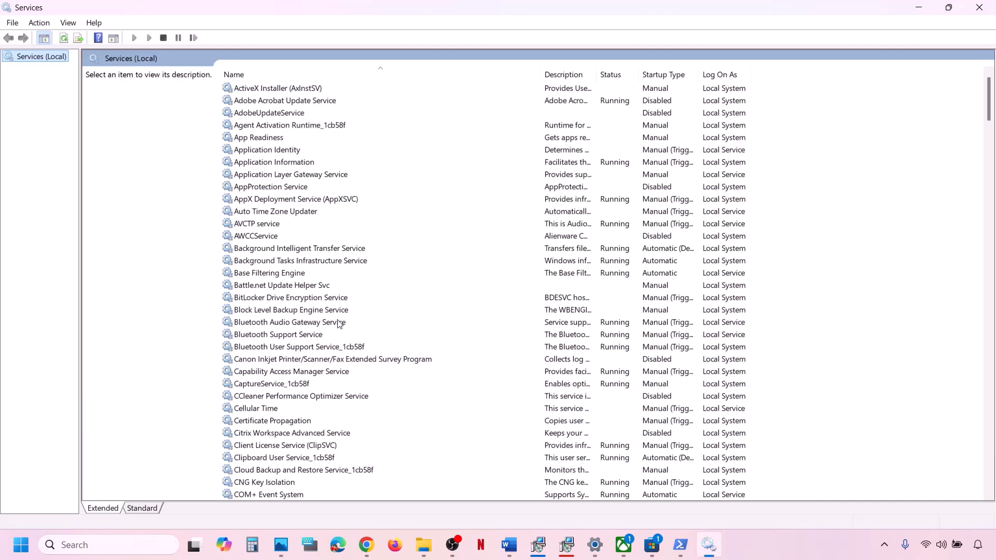
- Set the IP Helper service's startup type to Automatic and save its properties
click(340, 324)
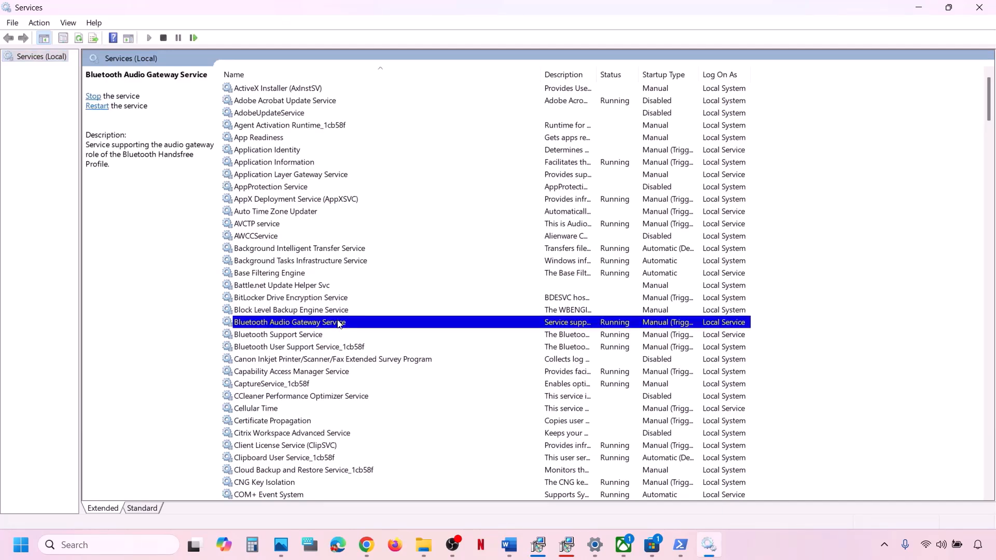
key(i)
double_click(270, 324)
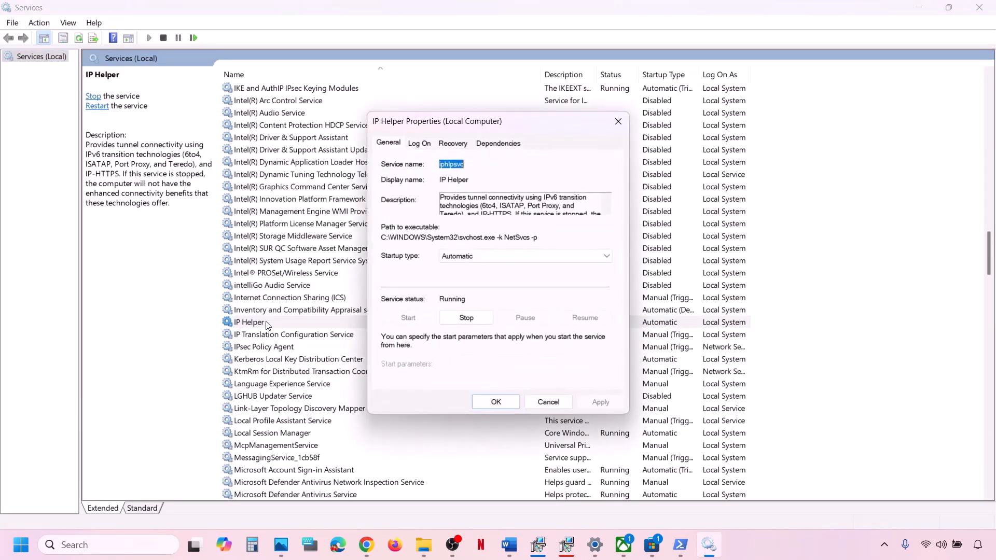
click(480, 256)
click(480, 276)
click(492, 404)
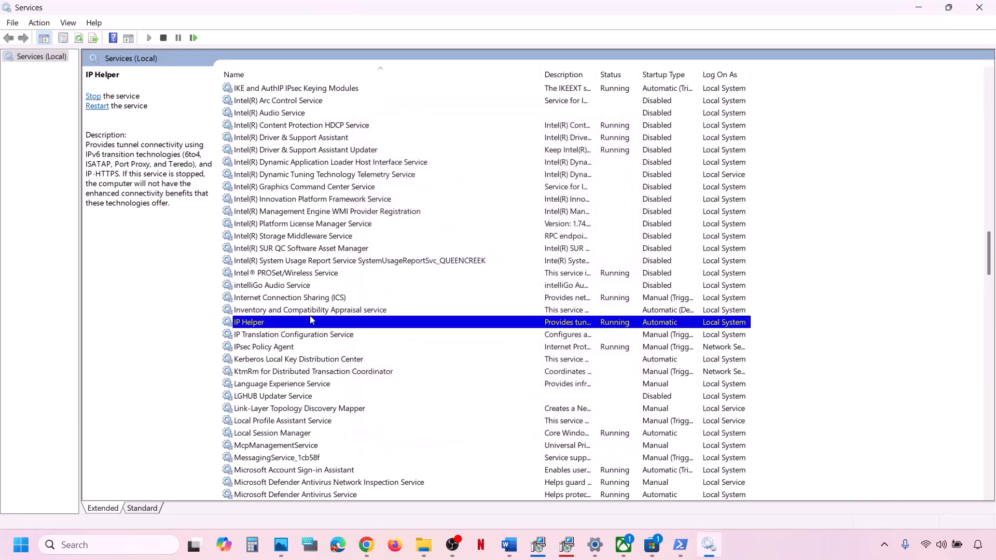
- Restart the IP Helper service
right_click(306, 325)
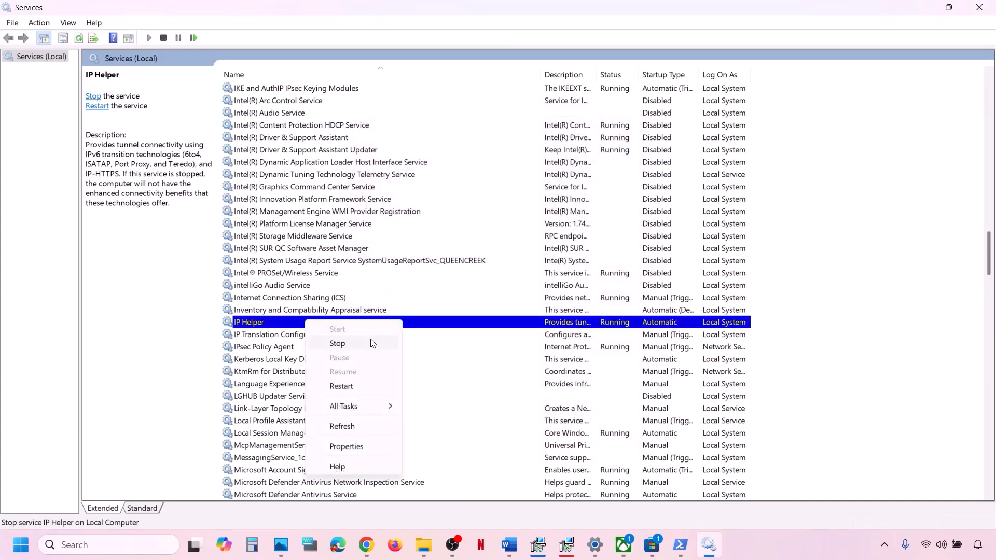
click(348, 385)
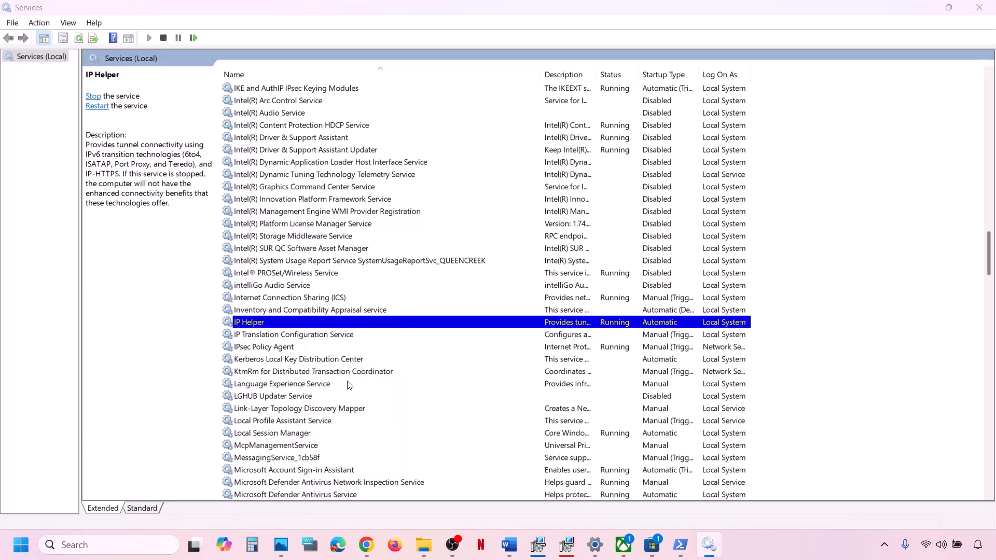
- Set the Xbox Accessory Management Service's startup type to Automatic, save its properties, and restart the service
click(320, 425)
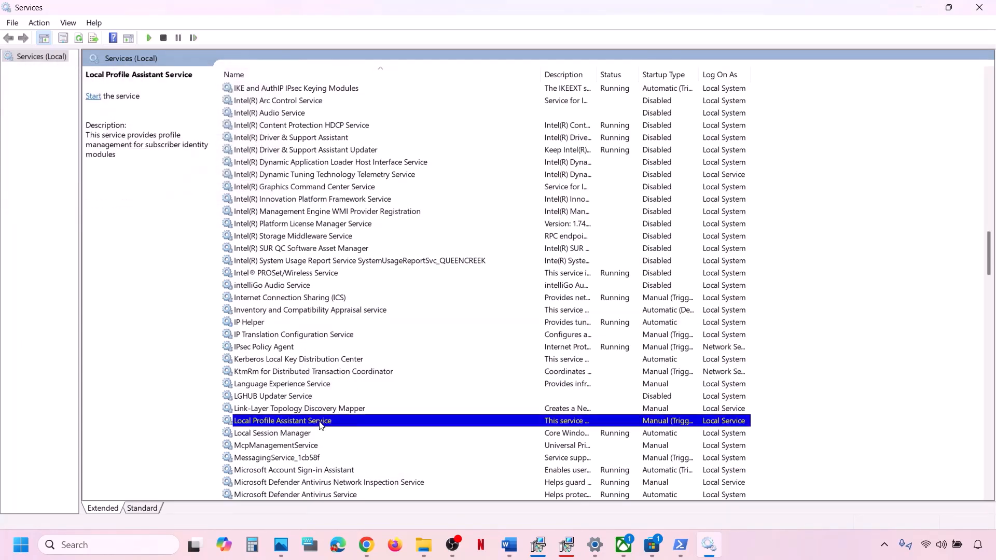
key(x)
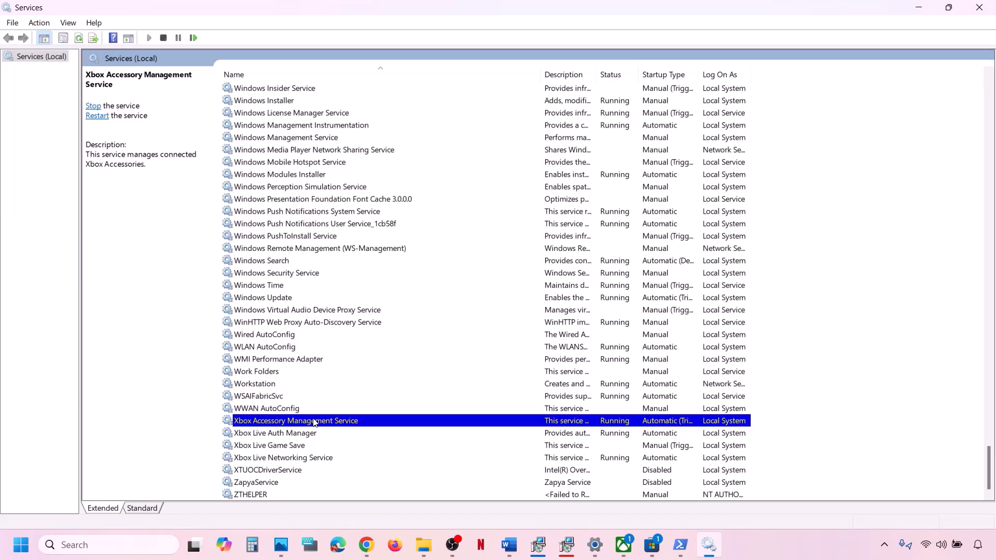
double_click(296, 421)
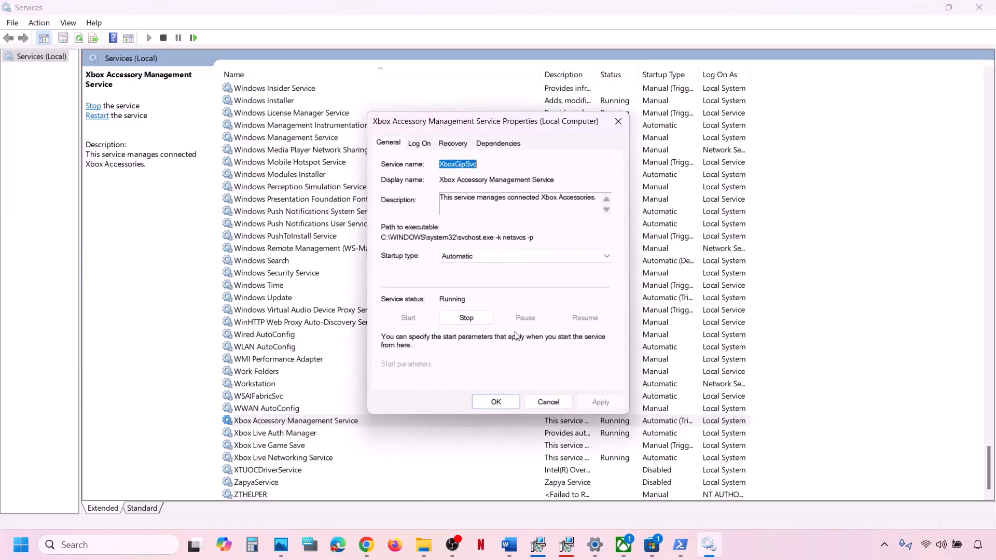
click(487, 256)
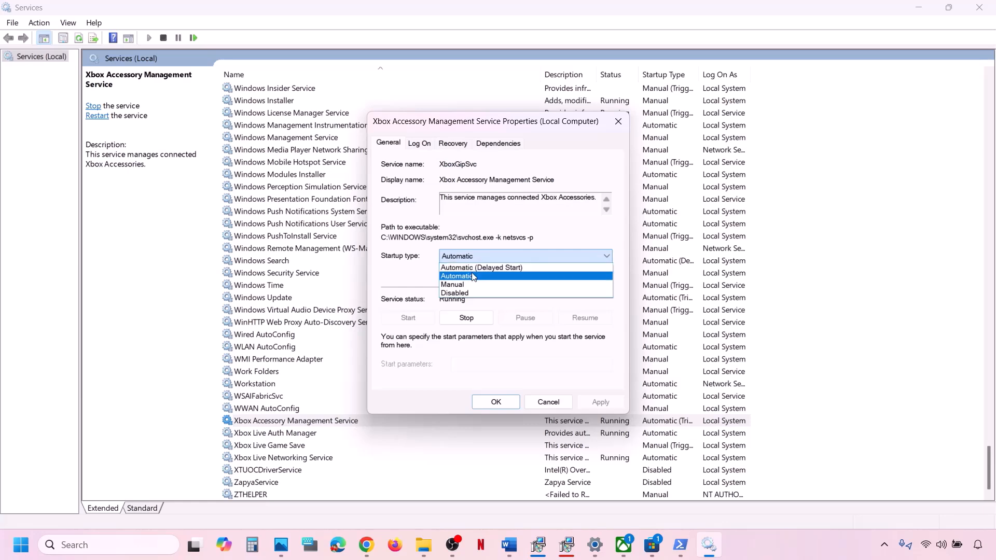
click(467, 276)
click(602, 404)
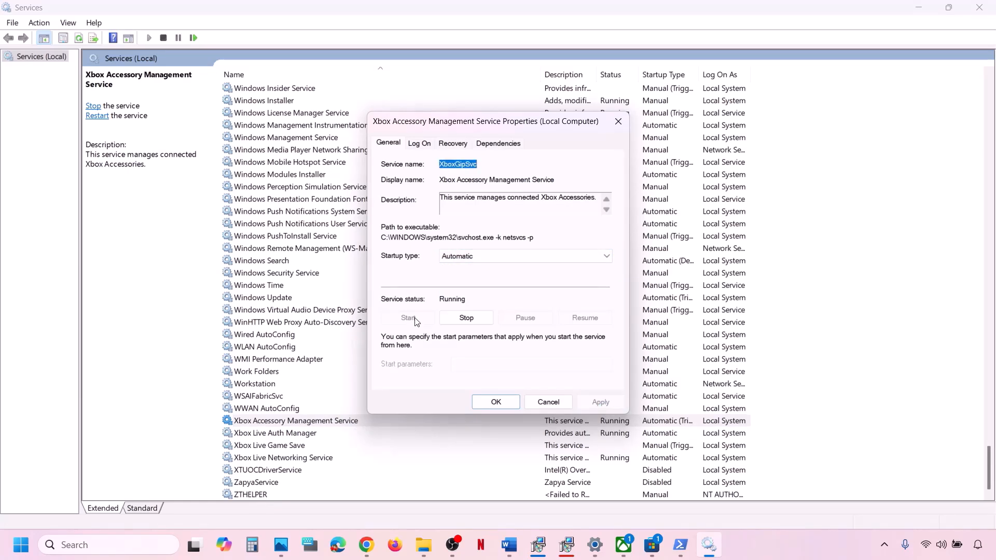
click(496, 402)
click(395, 421)
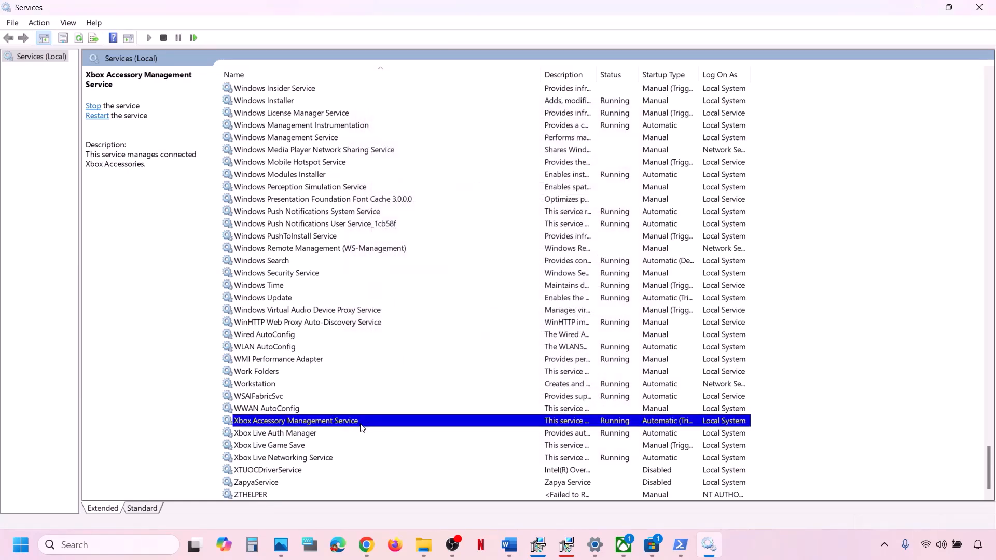
right_click(362, 423)
click(399, 335)
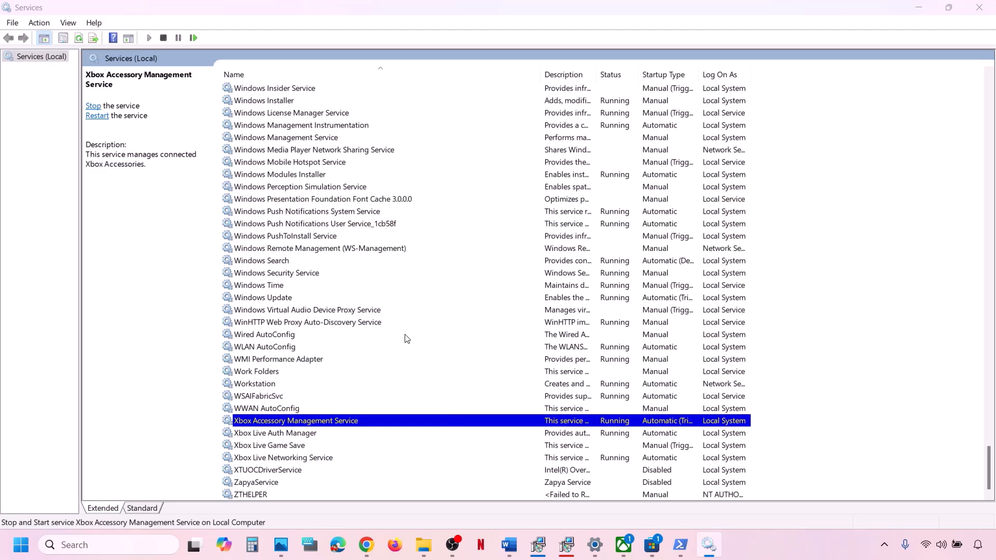
- Set the Xbox Live Auth Manager service's startup type to Automatic, save its properties, and restart the service
double_click(289, 436)
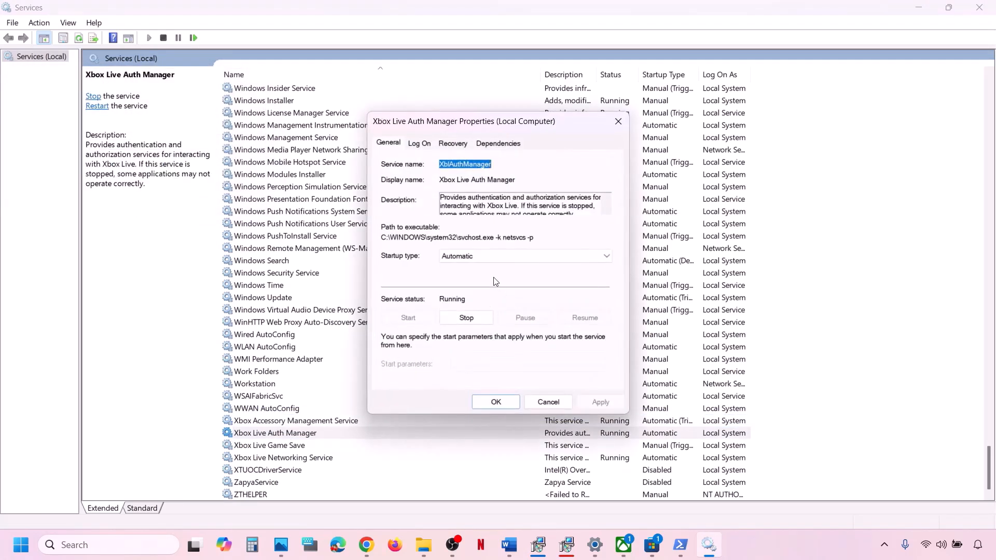
click(482, 256)
click(472, 276)
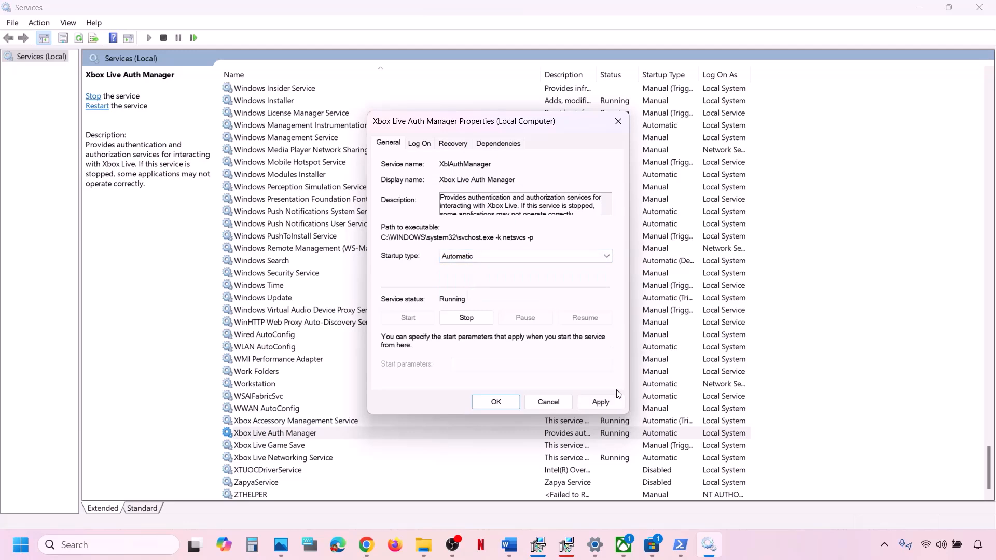
click(600, 402)
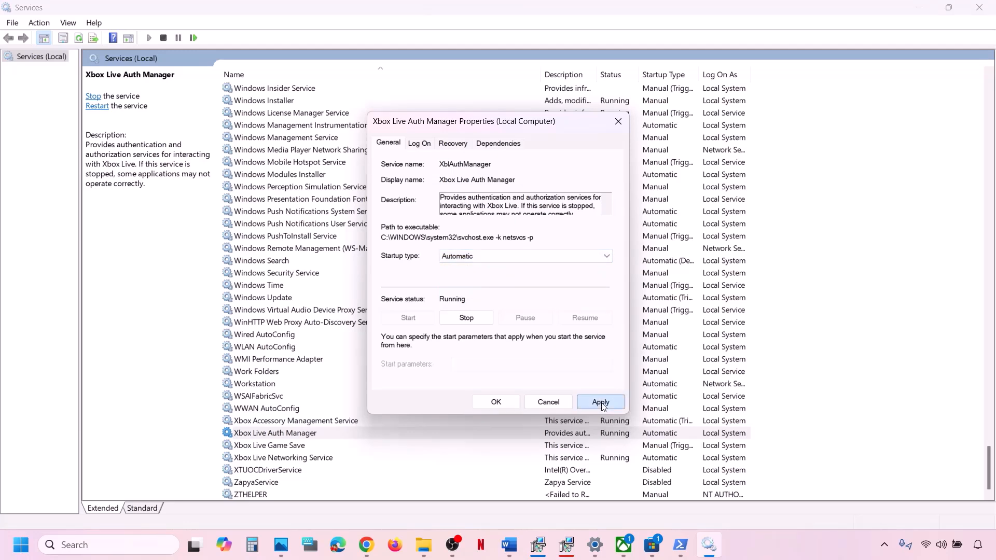
click(489, 400)
right_click(318, 436)
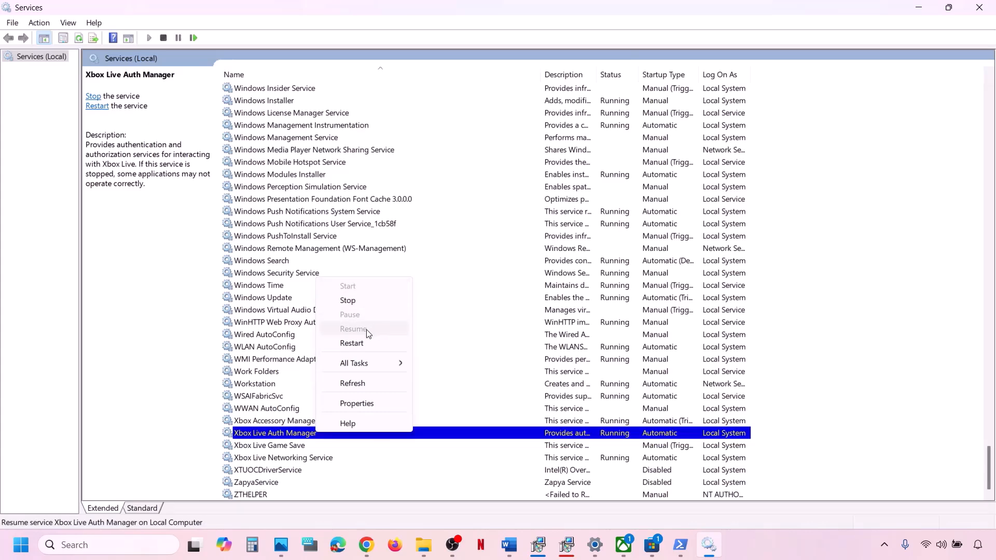
click(355, 343)
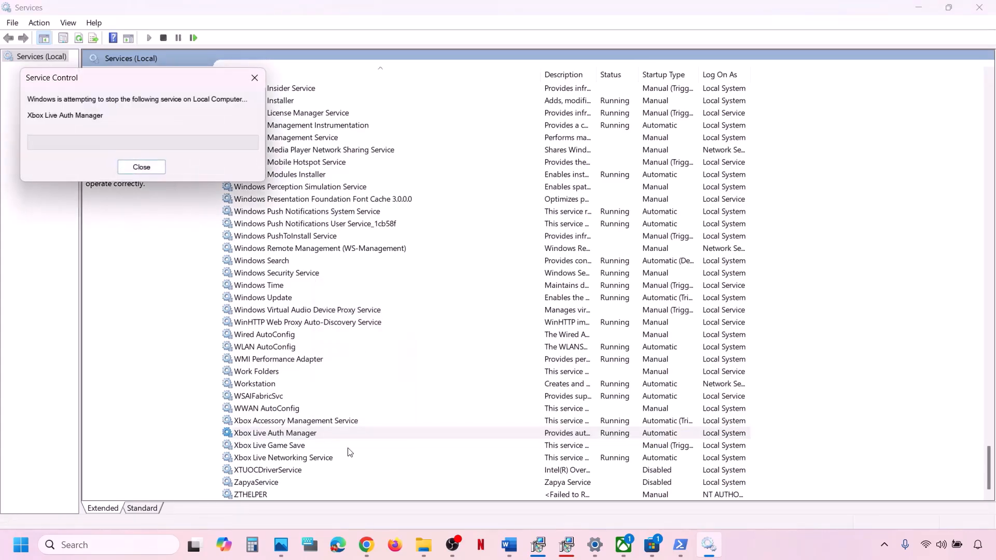
- Set the Xbox Live Game Save service's startup type to Automatic, and start and restart the service
click(283, 447)
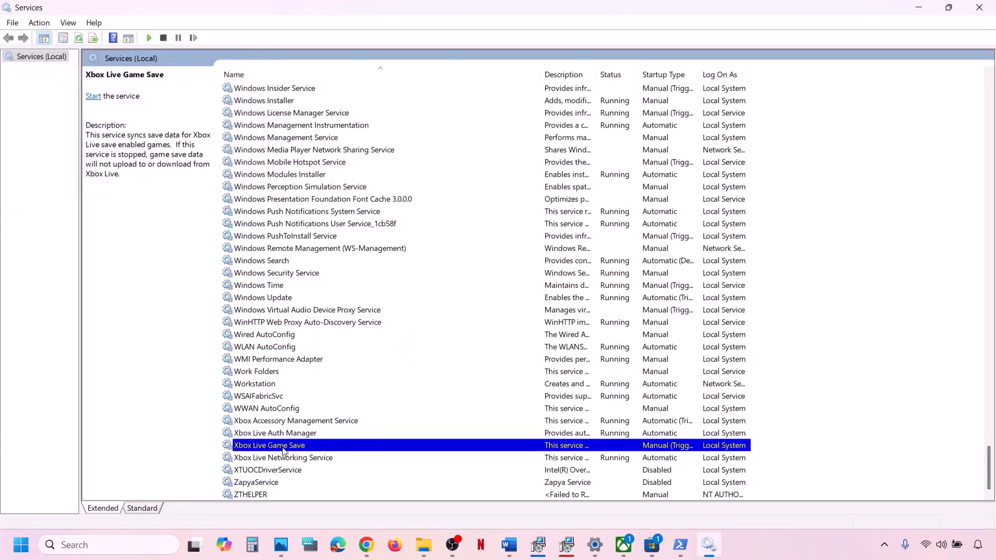
double_click(303, 447)
click(499, 255)
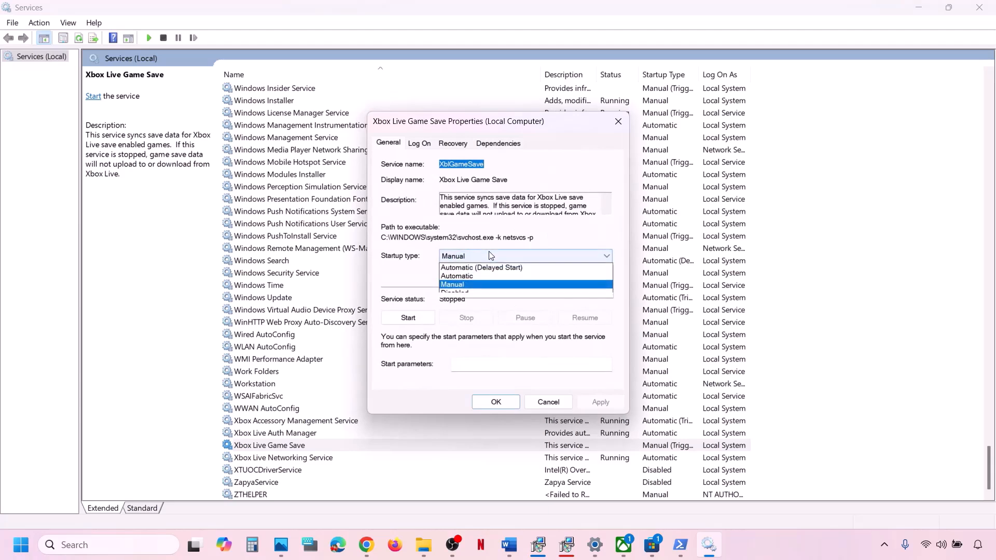
click(480, 276)
click(601, 402)
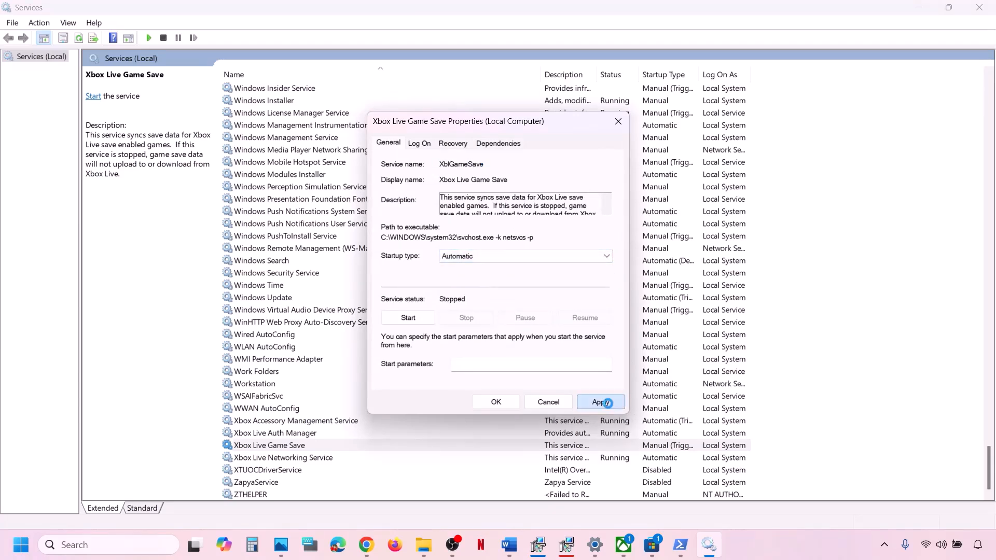
click(408, 318)
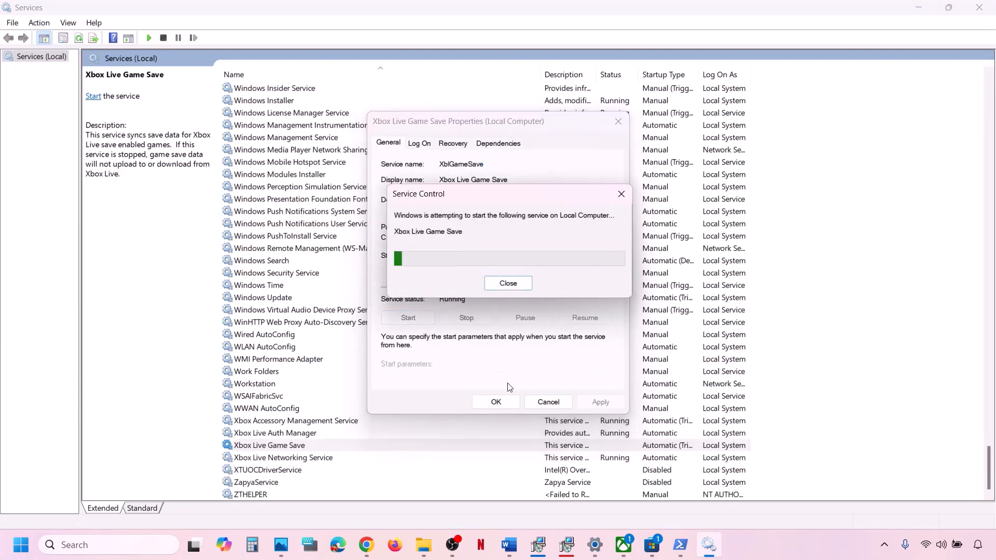
click(496, 402)
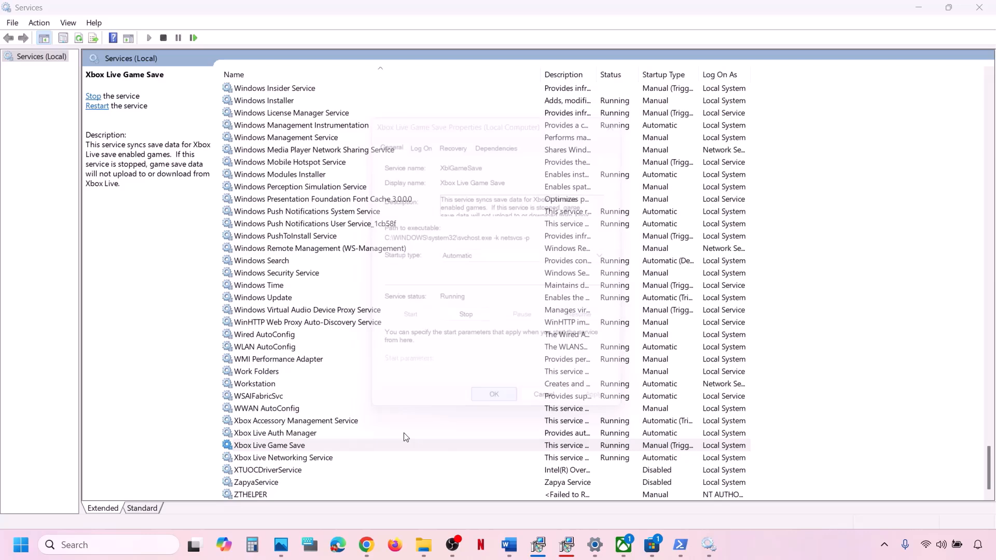
right_click(302, 451)
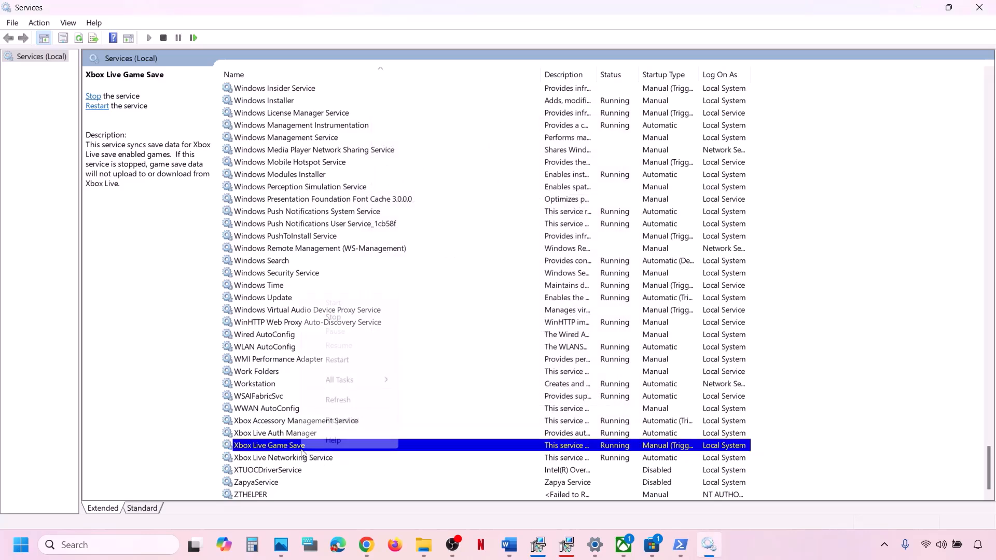
click(351, 363)
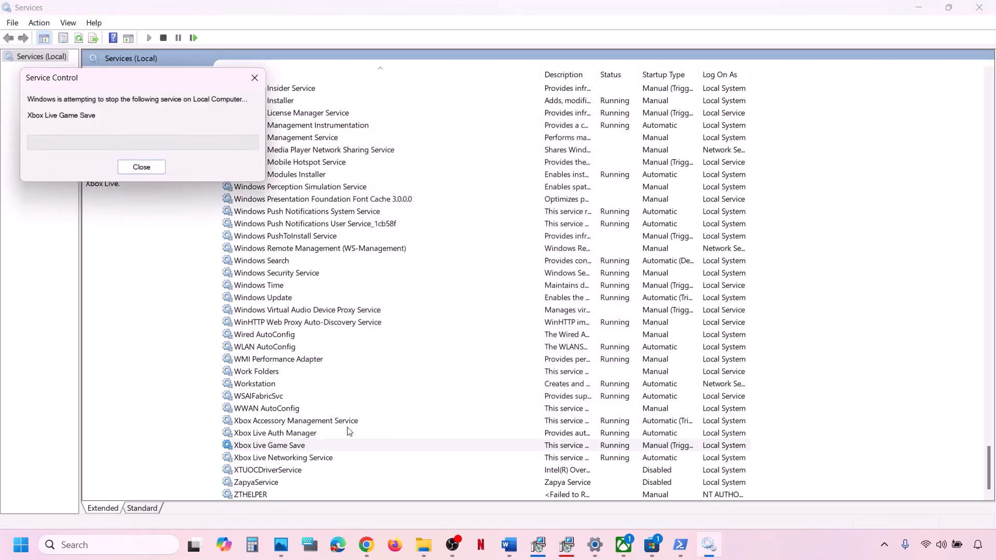
- Set the Xbox Live Networking Service's startup type to Automatic, save its properties, and restart the service
double_click(308, 459)
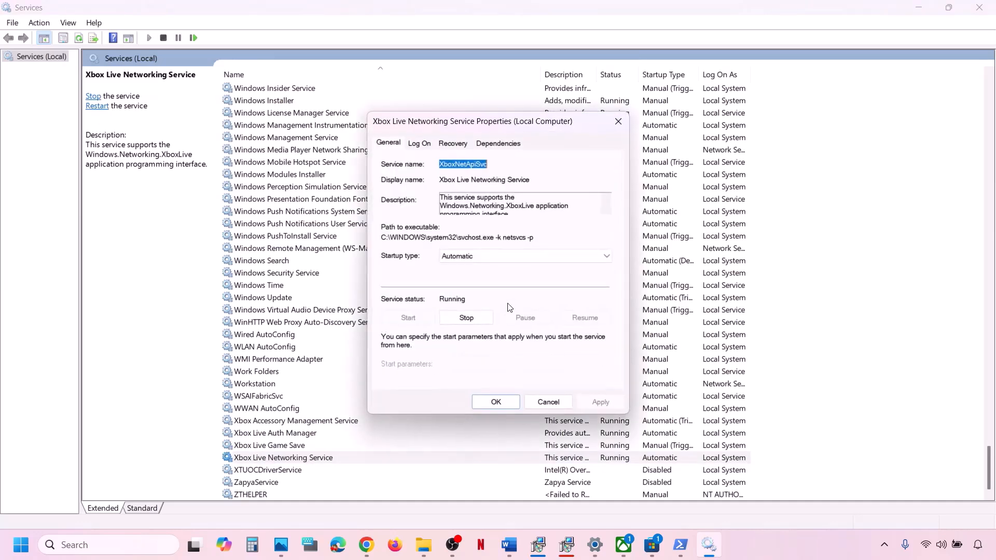
click(481, 259)
click(468, 279)
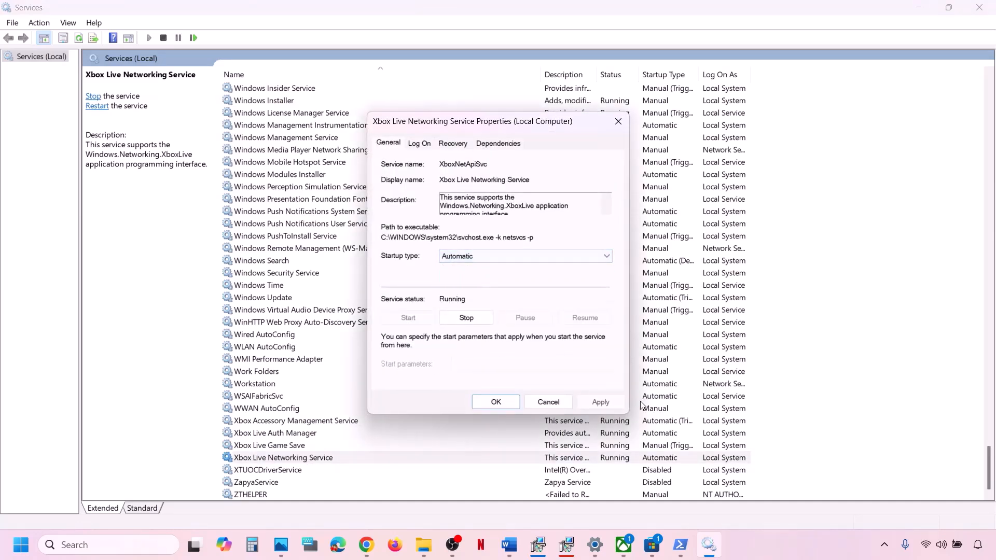
click(600, 402)
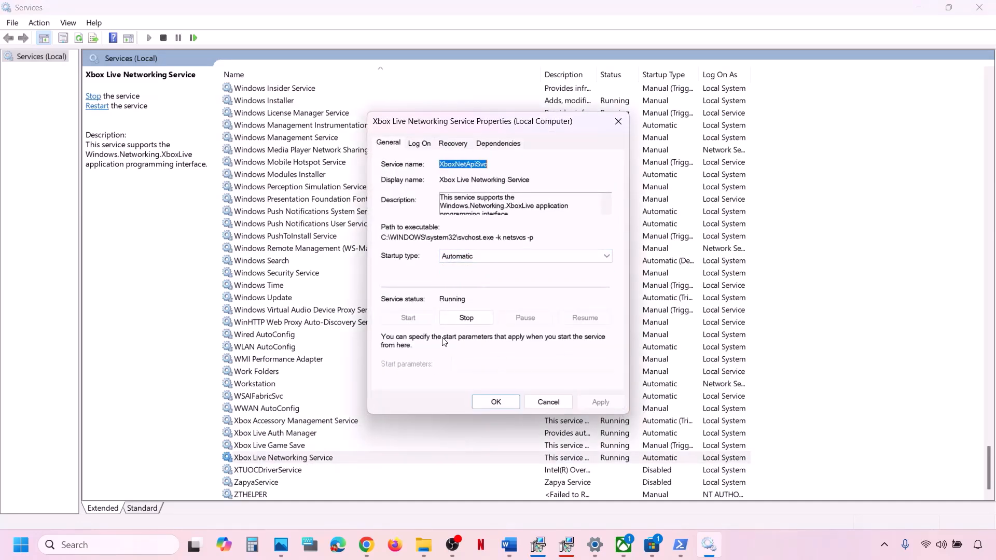
click(482, 402)
right_click(327, 458)
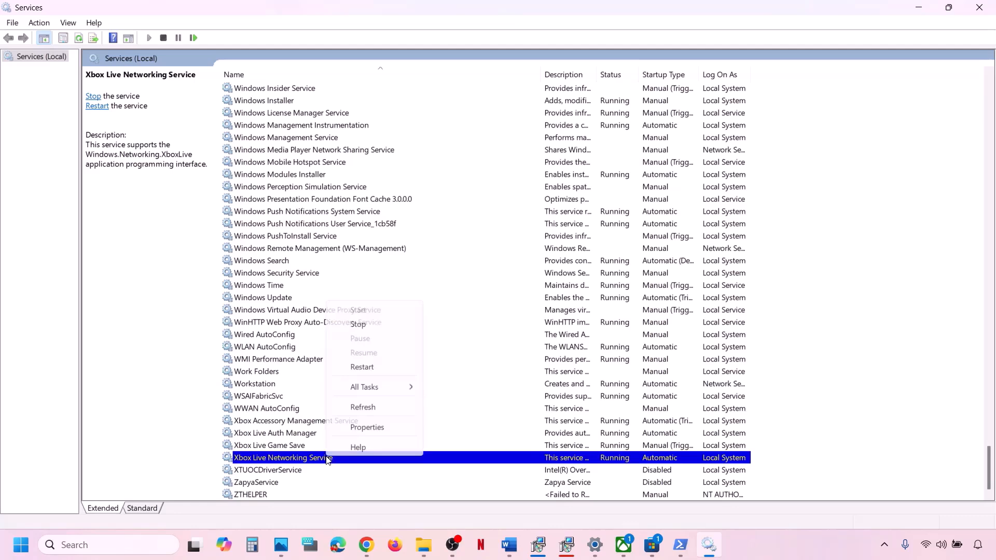
click(373, 371)
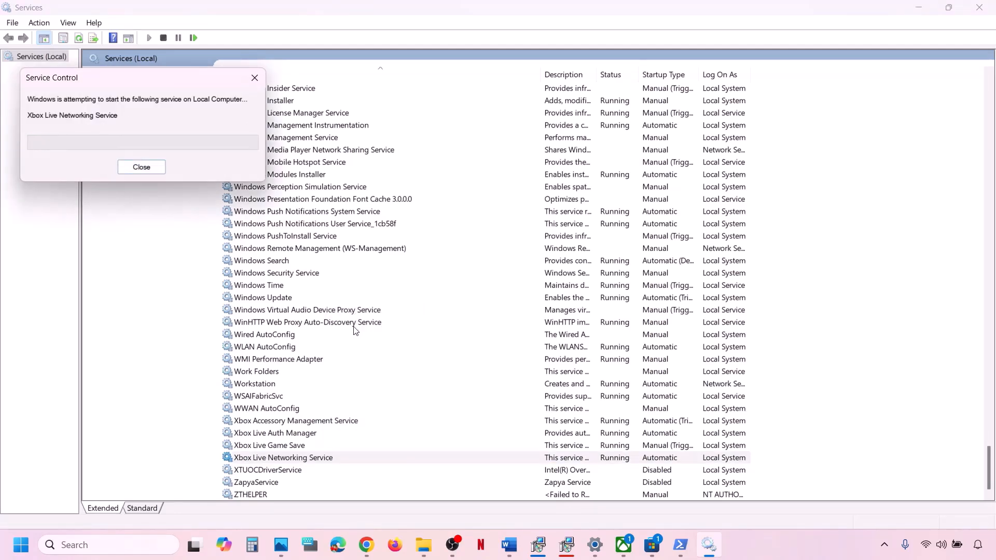
- Find the two Gaming Services entries in the services list and restart both of them
click(329, 334)
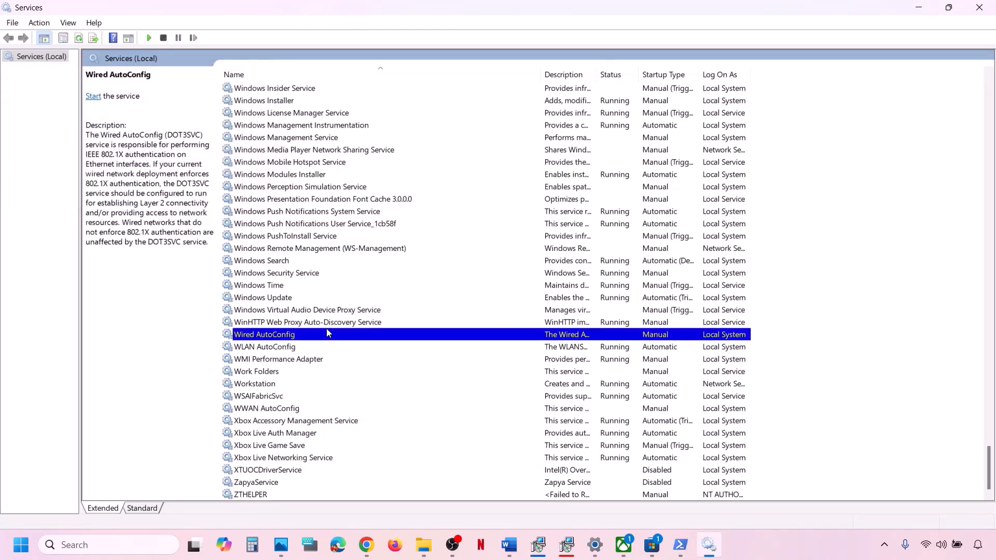
key(h)
key(g)
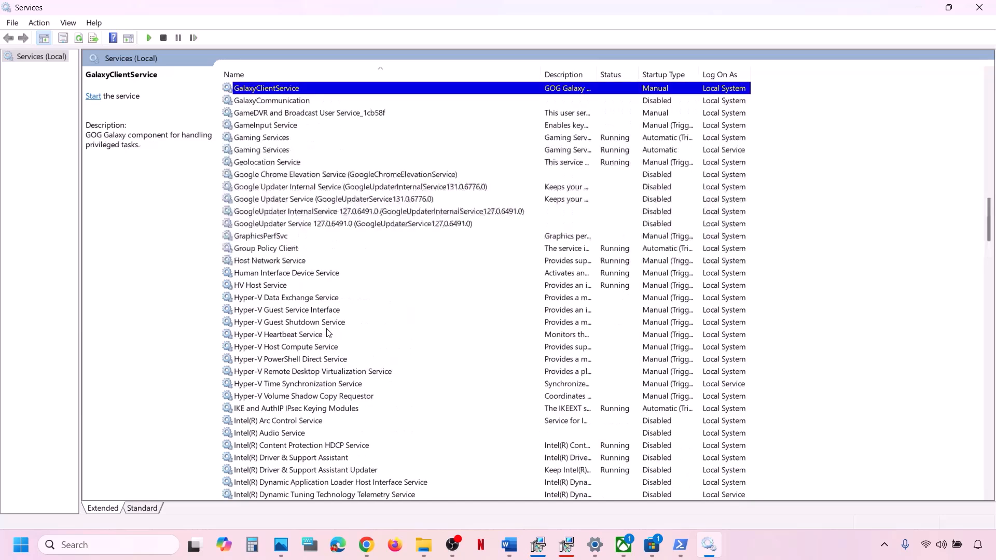
scroll(332, 189, up, 4)
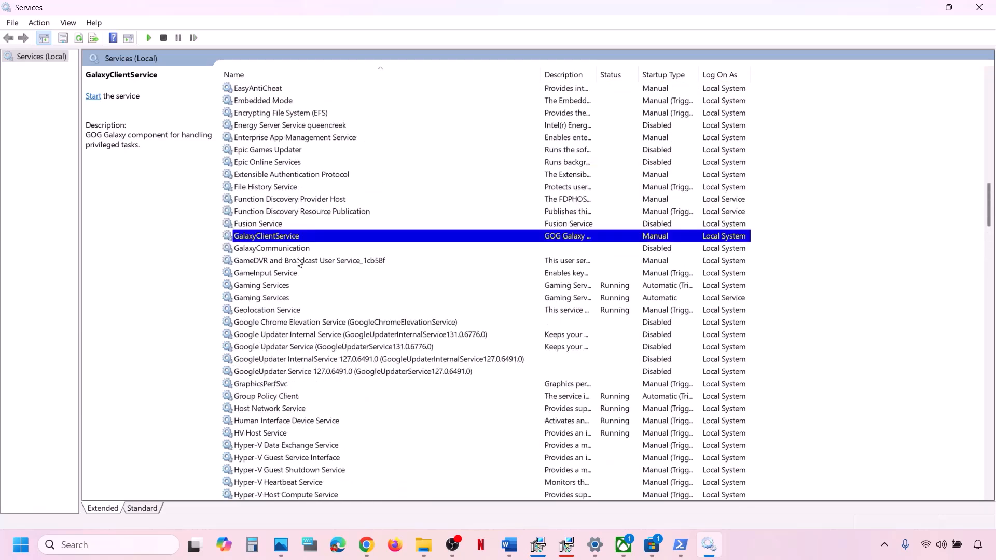
click(278, 286)
click(594, 297)
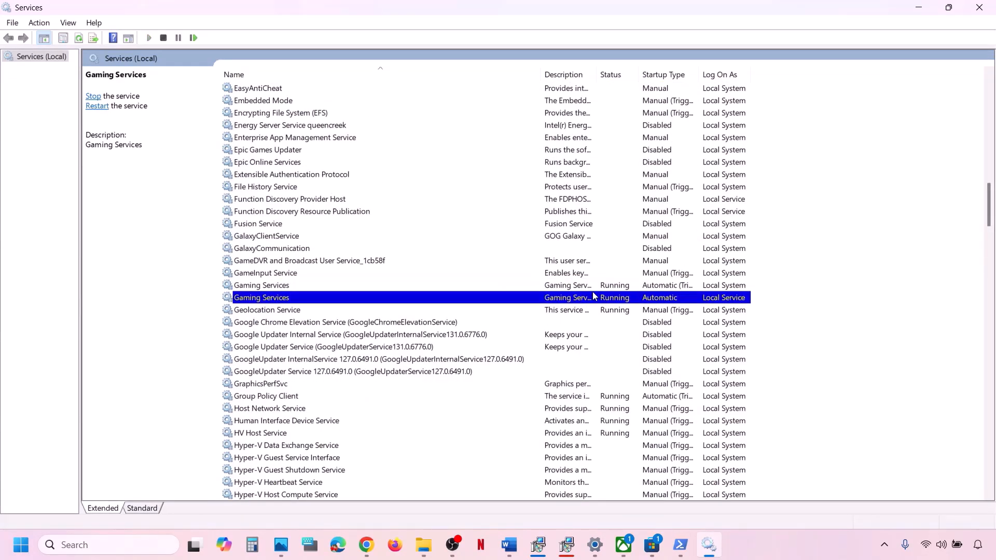
click(582, 285)
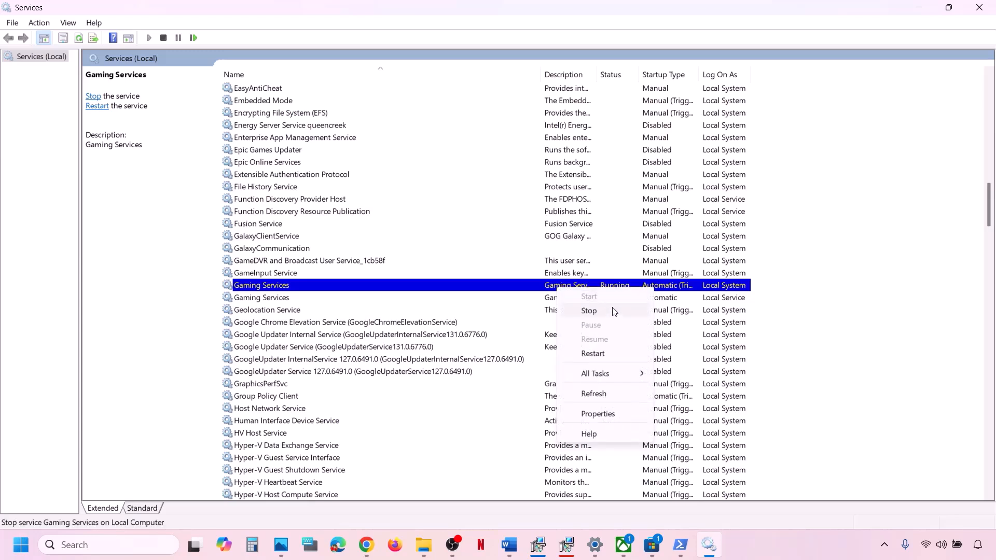
click(602, 356)
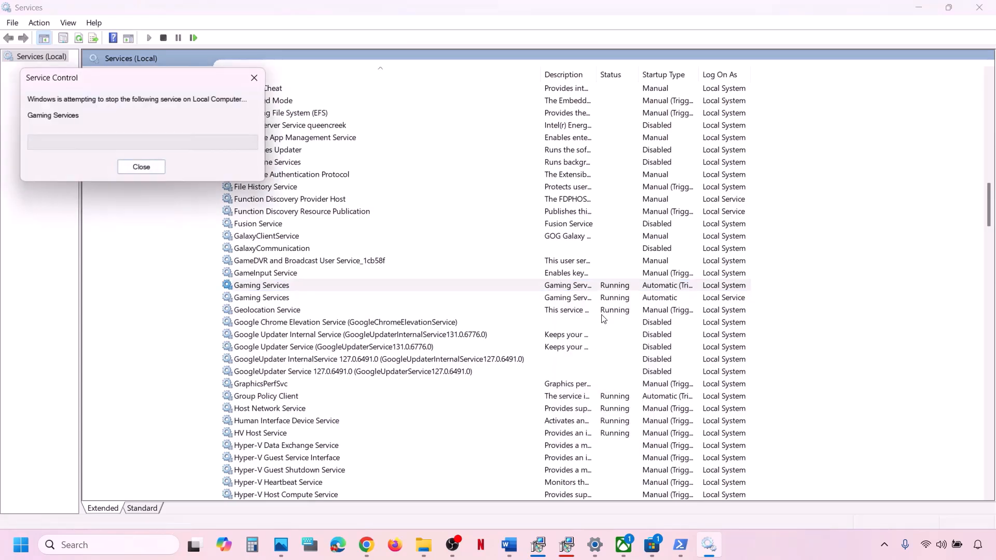
right_click(571, 301)
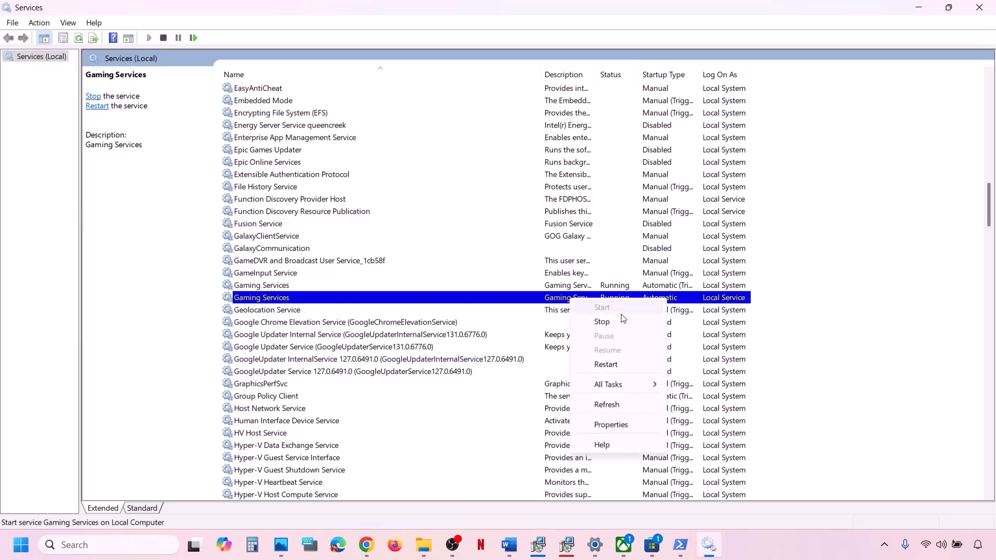
click(606, 364)
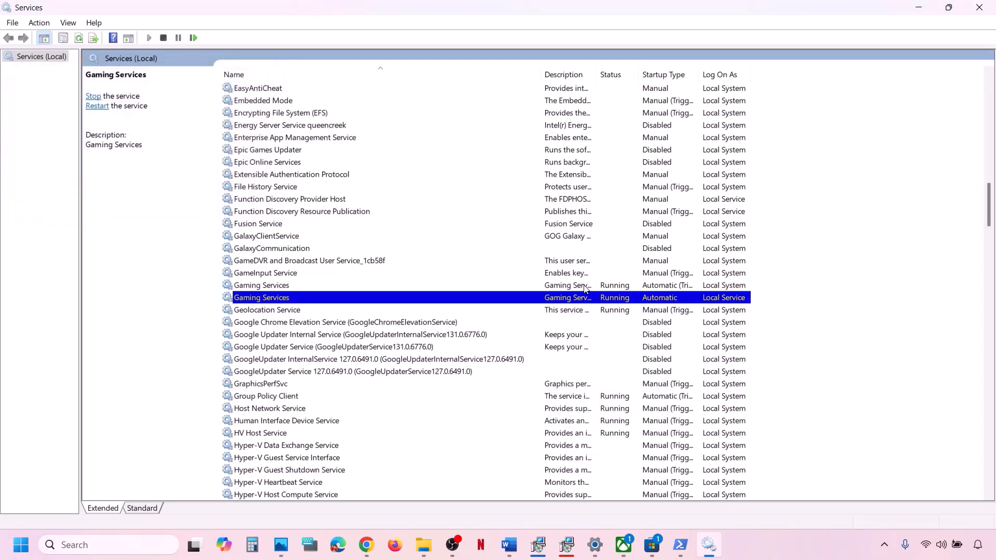
- Stop both Gaming Services entries, first the Local System one and then the Local Service one
right_click(592, 287)
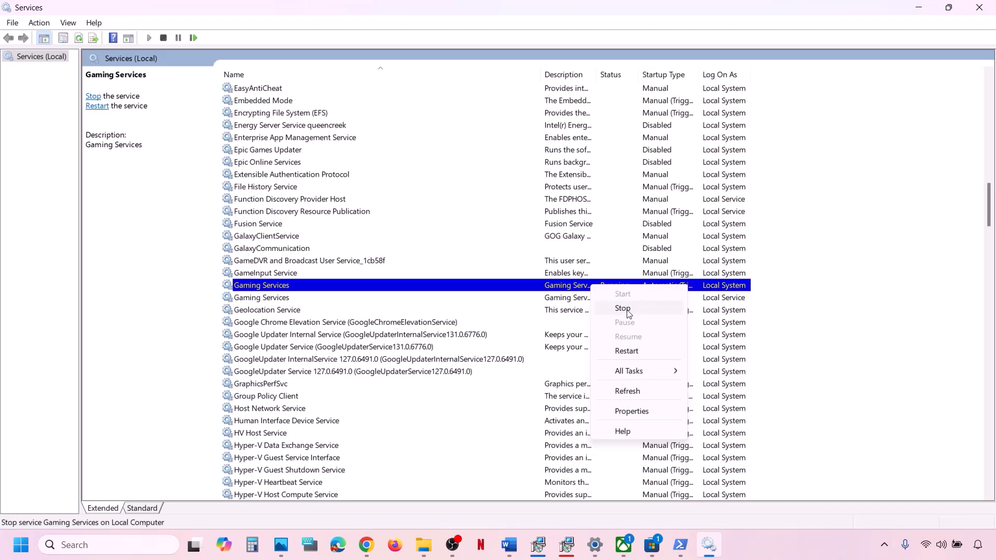
click(607, 306)
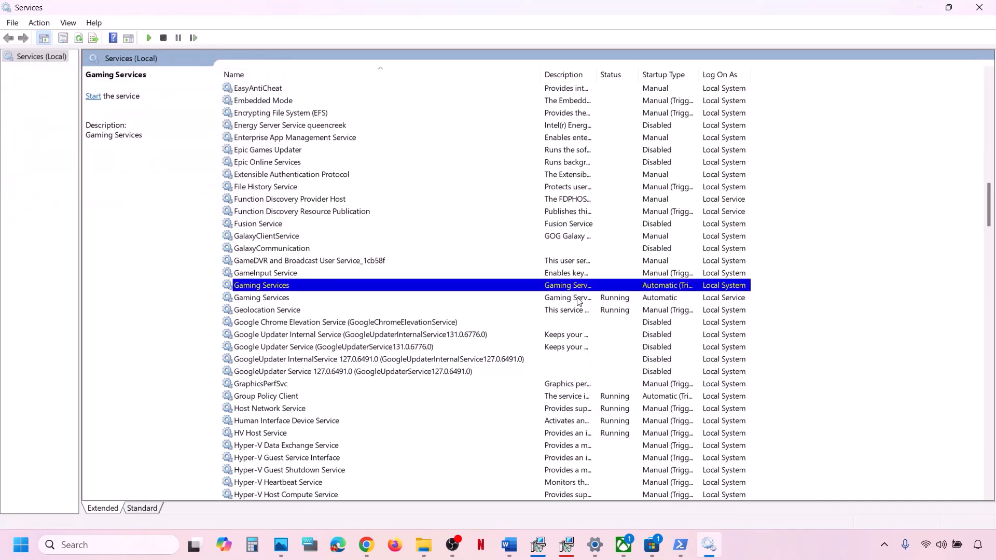
click(578, 298)
right_click(578, 298)
click(611, 322)
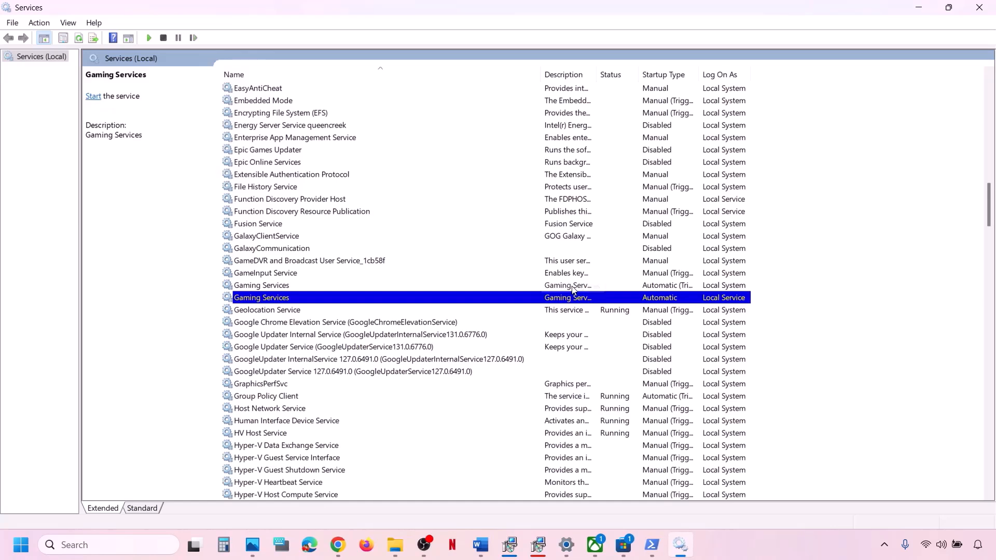
- Restart the Local Service Gaming Services entry, followed by the Local System one
right_click(559, 299)
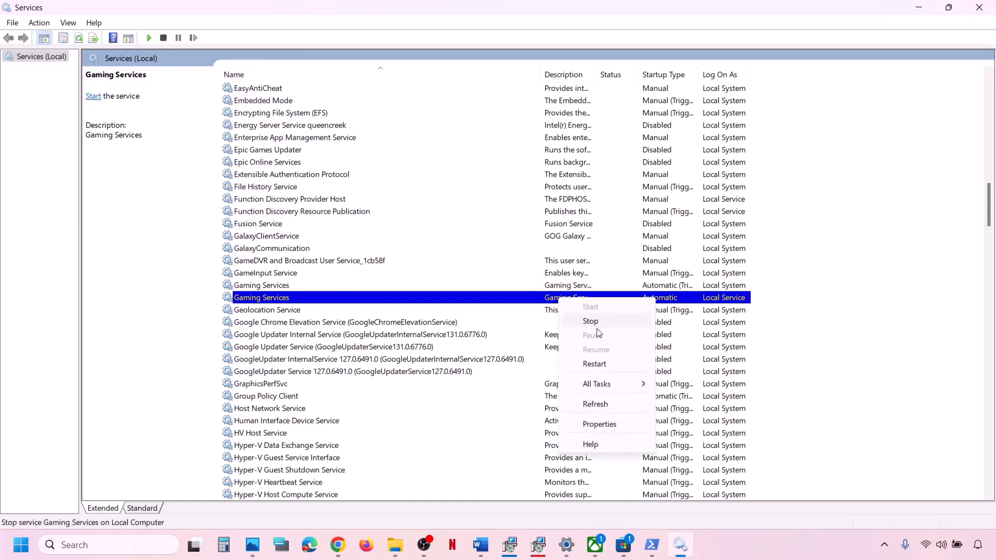
click(595, 363)
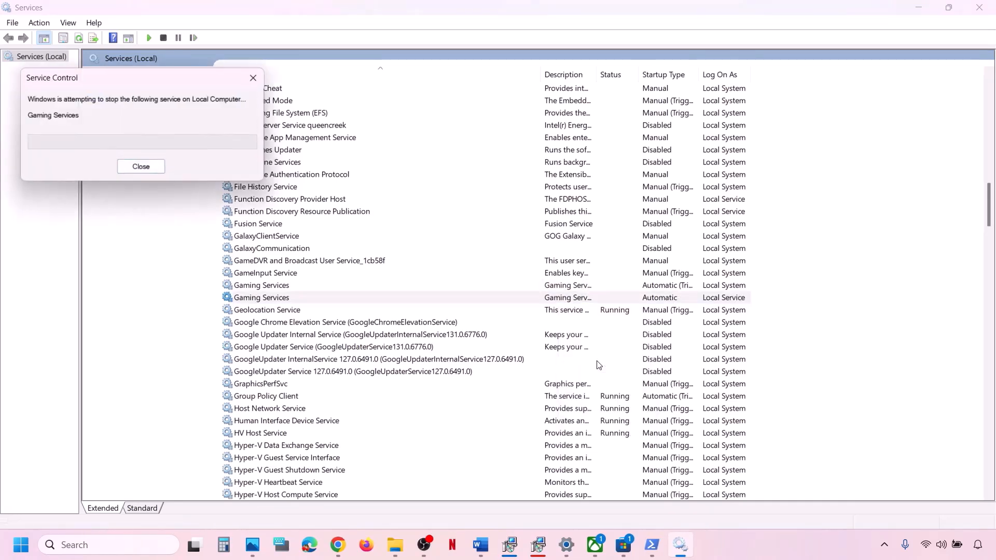
right_click(581, 287)
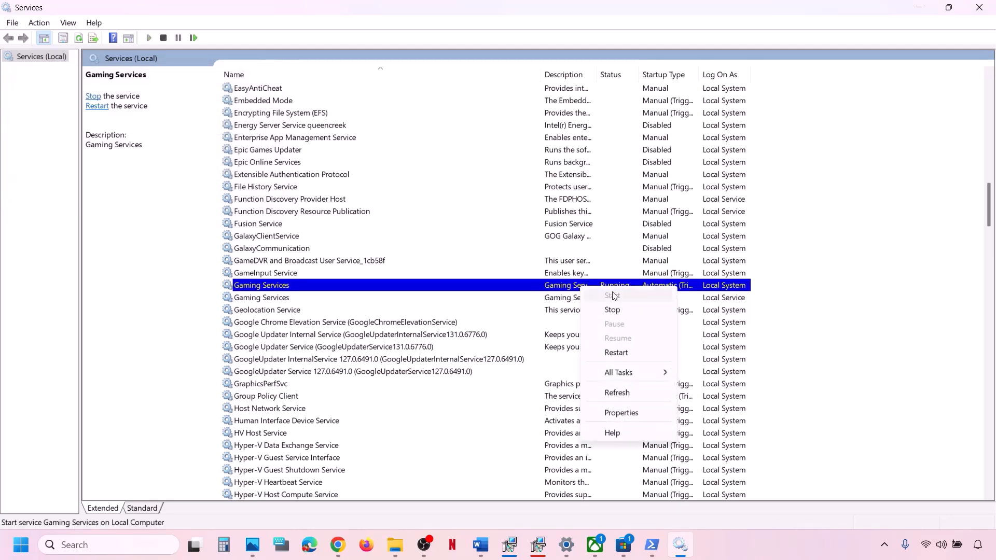
click(616, 353)
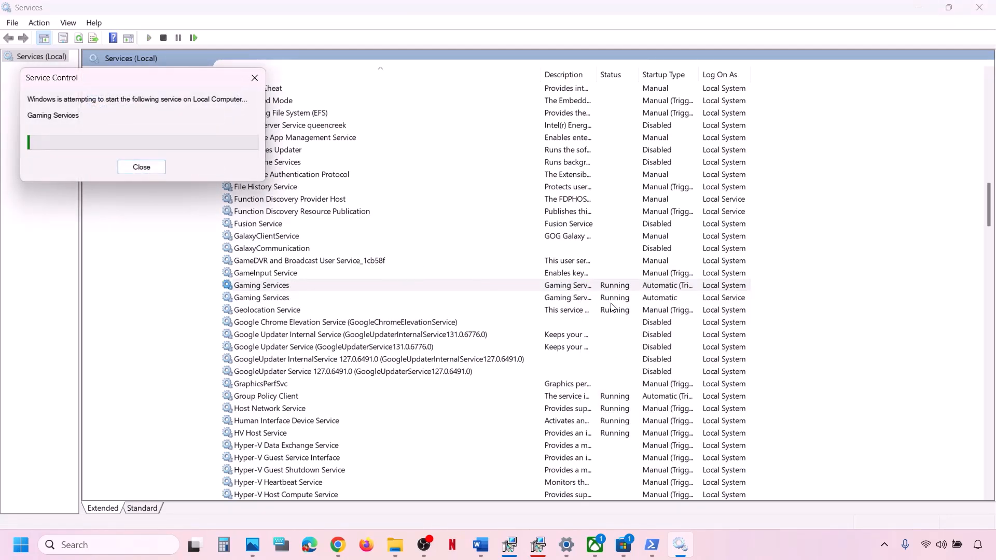
- Set the Windows Update service's startup type to Automatic, save its properties, and restart the service
click(566, 249)
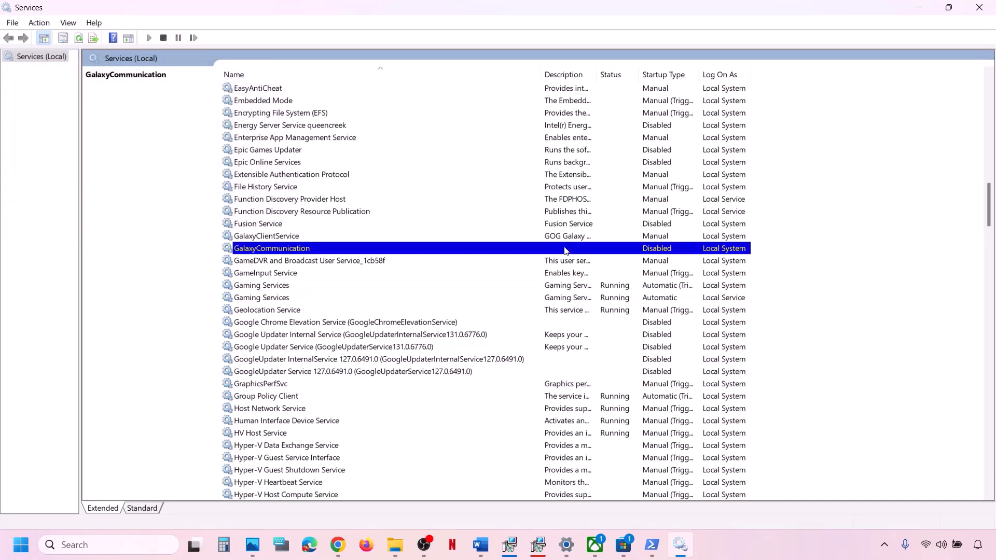
key(w)
scroll(566, 249, down, 8)
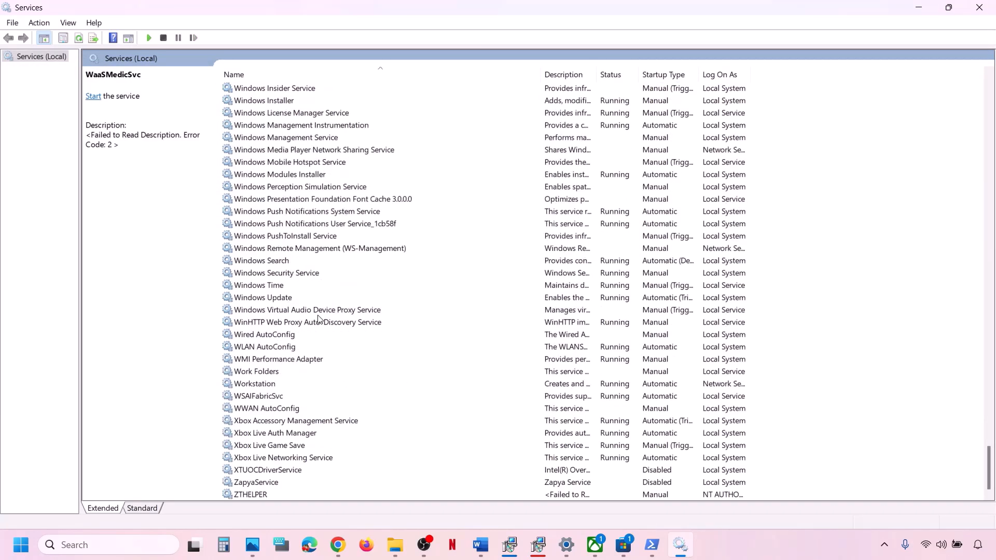
click(280, 298)
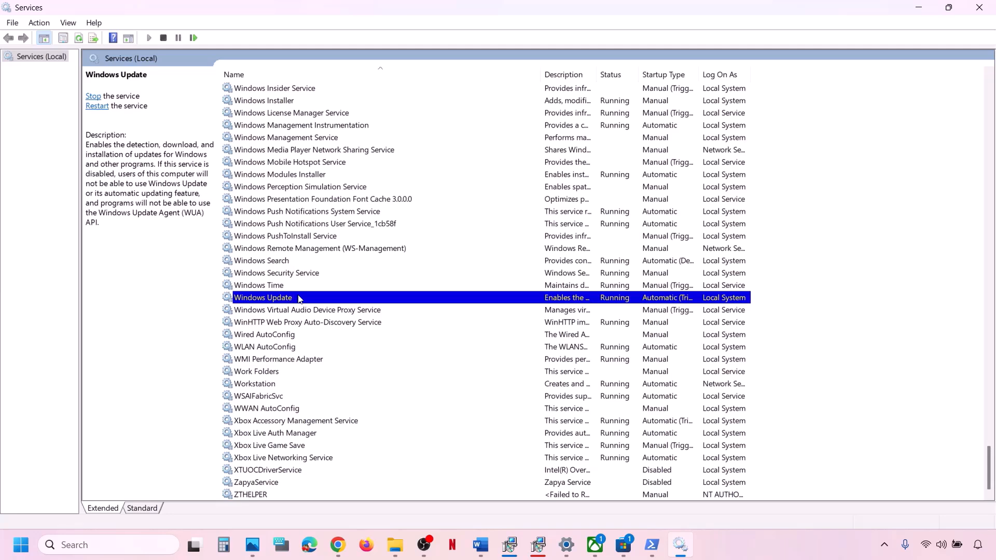
double_click(299, 299)
click(478, 256)
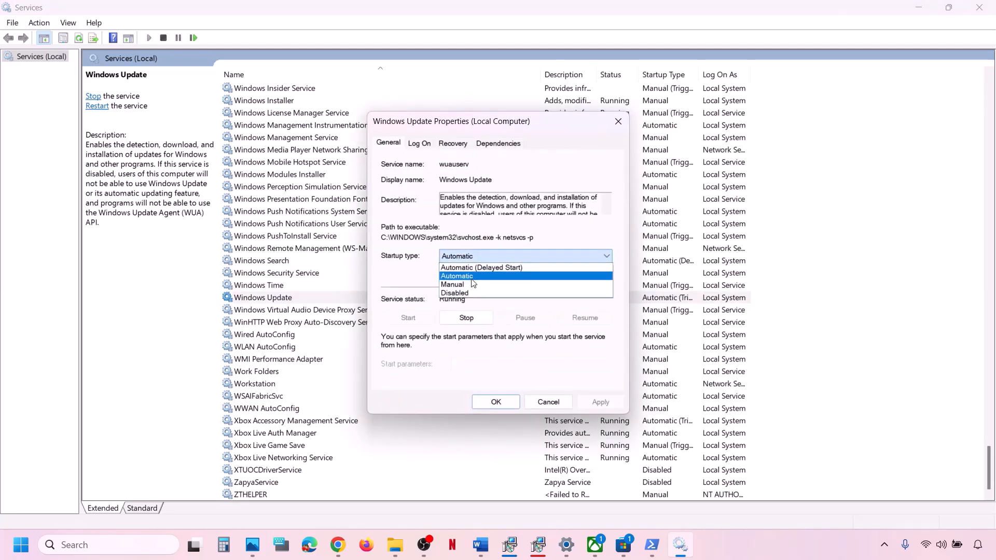
click(472, 279)
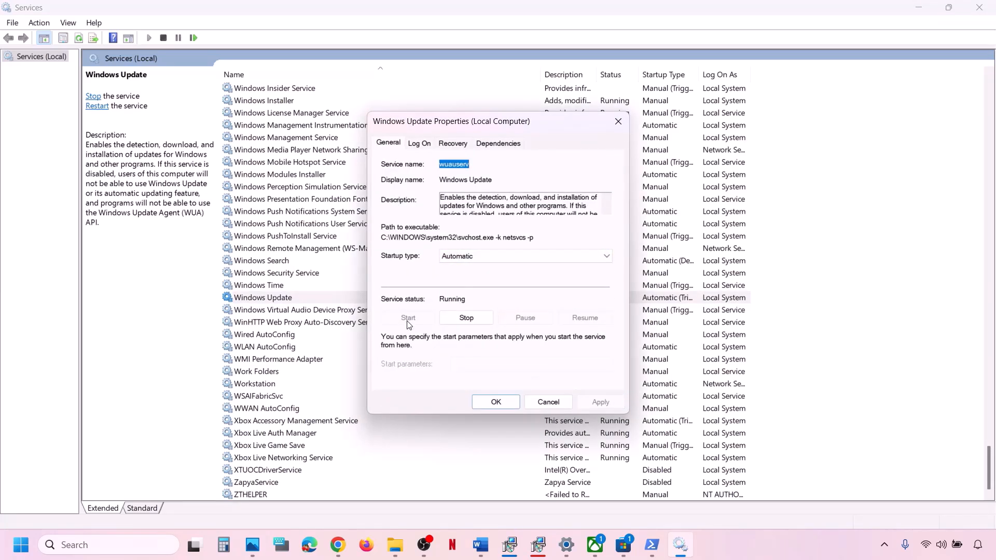
click(497, 402)
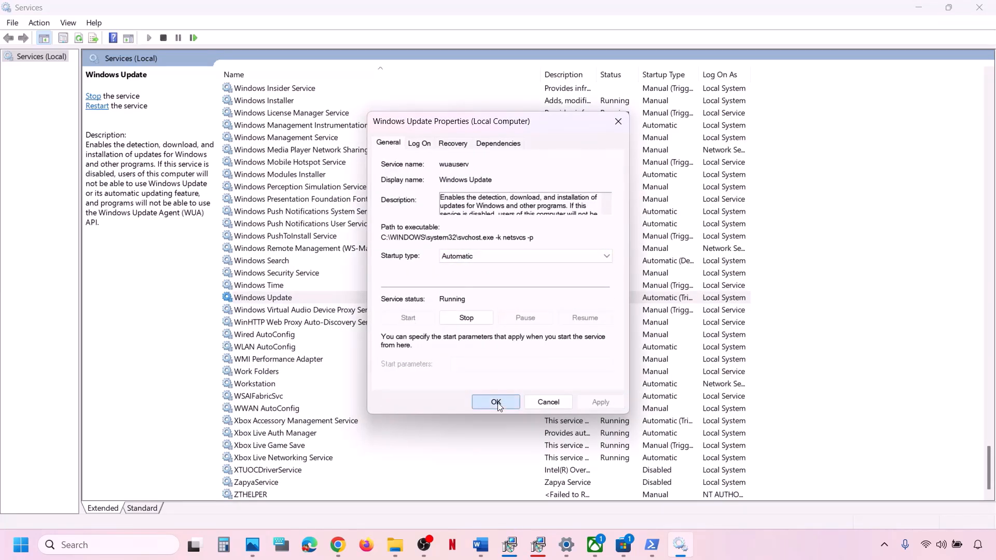
right_click(276, 300)
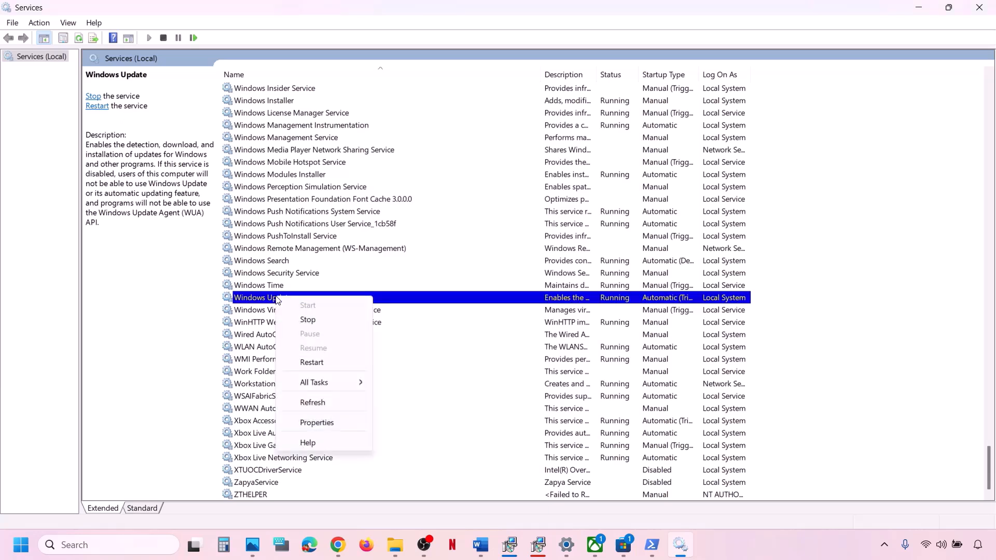
click(322, 363)
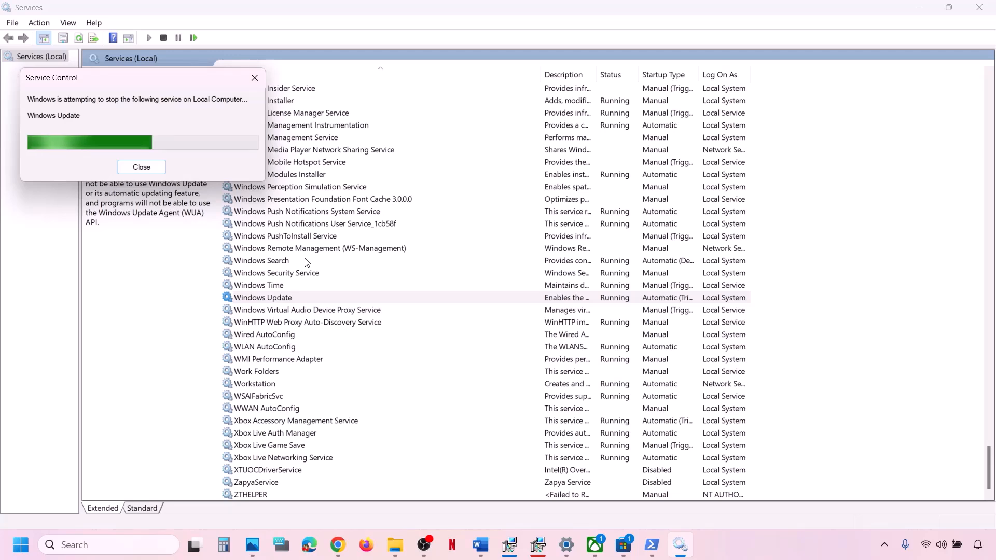
- Switch to the Word notes and highlight the Microsoft install service line in the list of services
key(alt+Tab)
scroll(261, 397, down, 3)
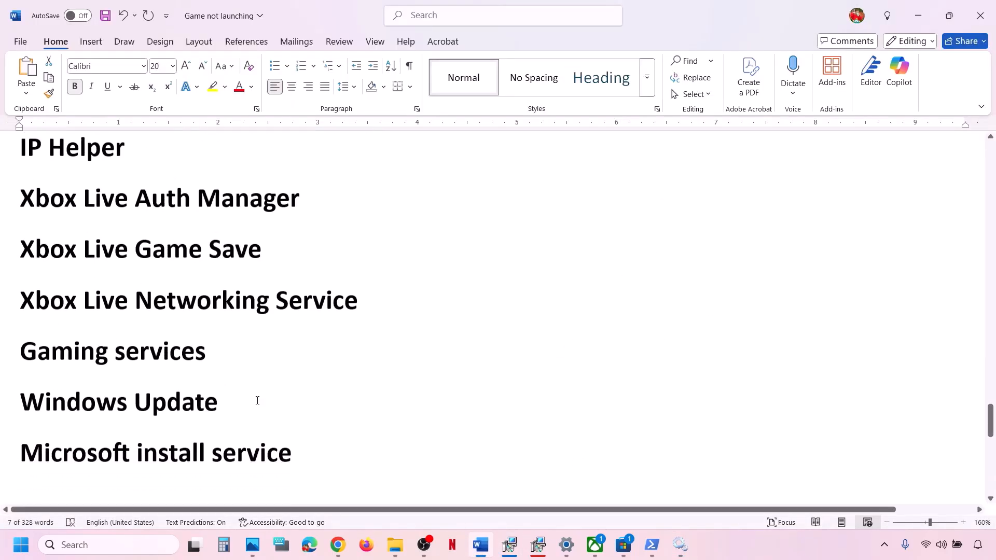
triple_click(156, 441)
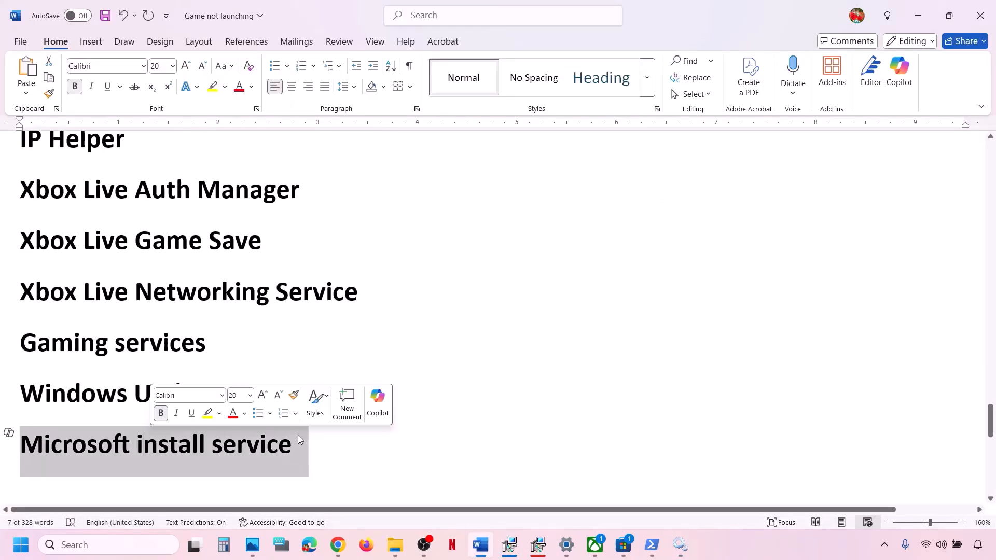
- Switch back to Services, set the Microsoft Store Install Service's startup type to Automatic, save its properties, and restart the service
click(680, 544)
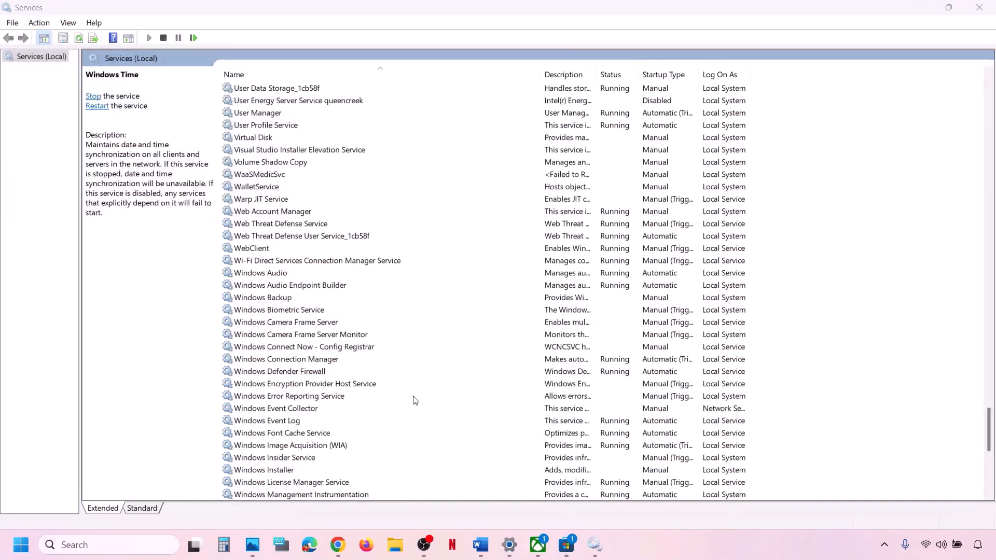
click(414, 397)
text(mi)
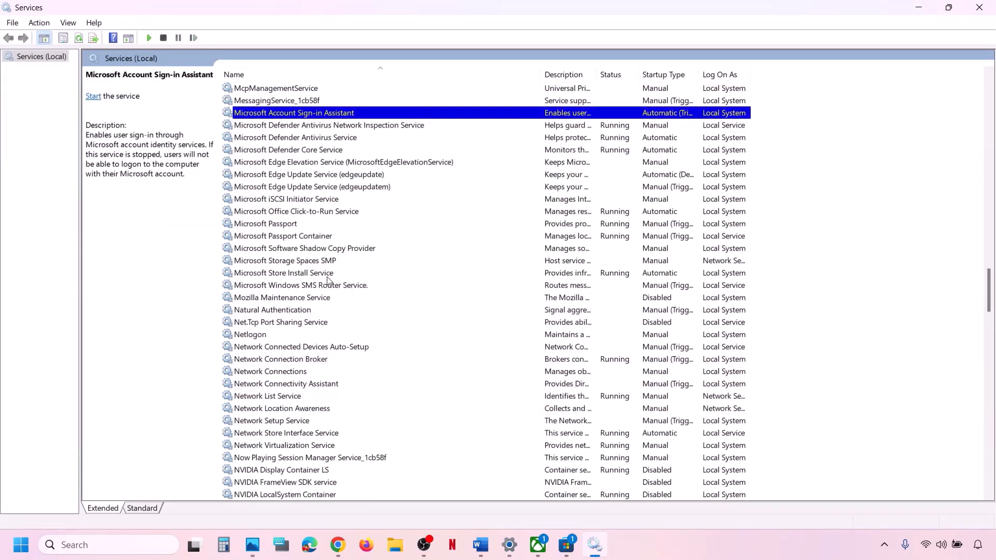
click(326, 276)
double_click(337, 278)
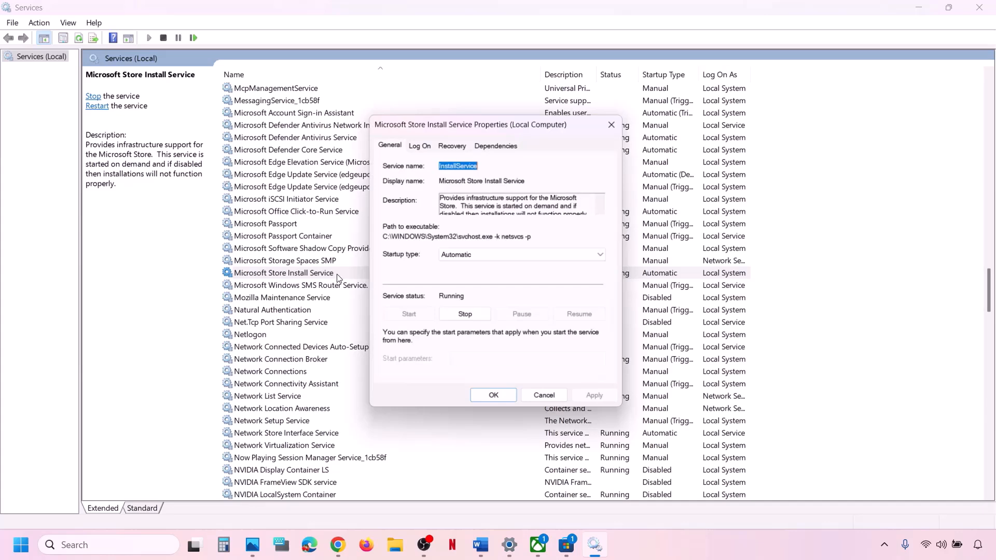
click(465, 258)
click(475, 280)
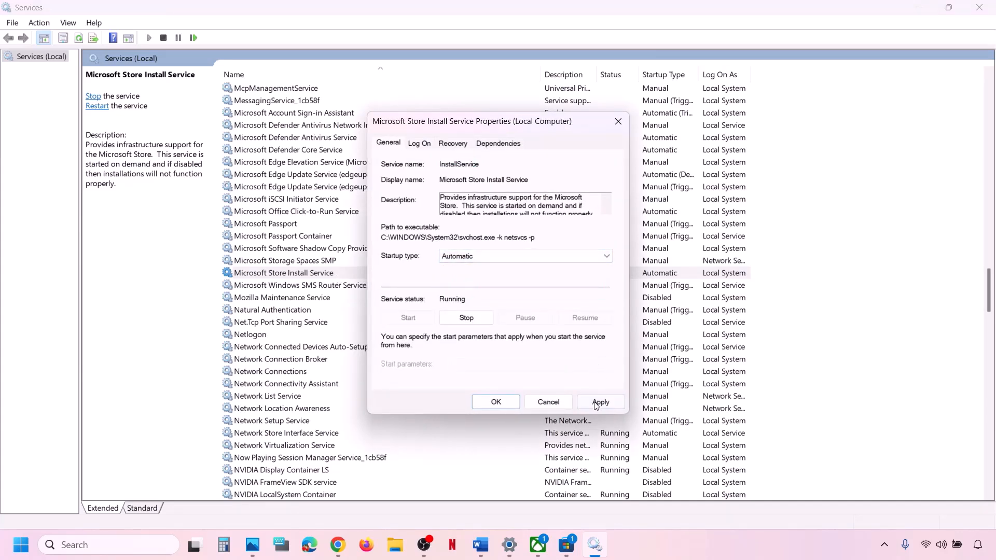
click(596, 404)
click(490, 404)
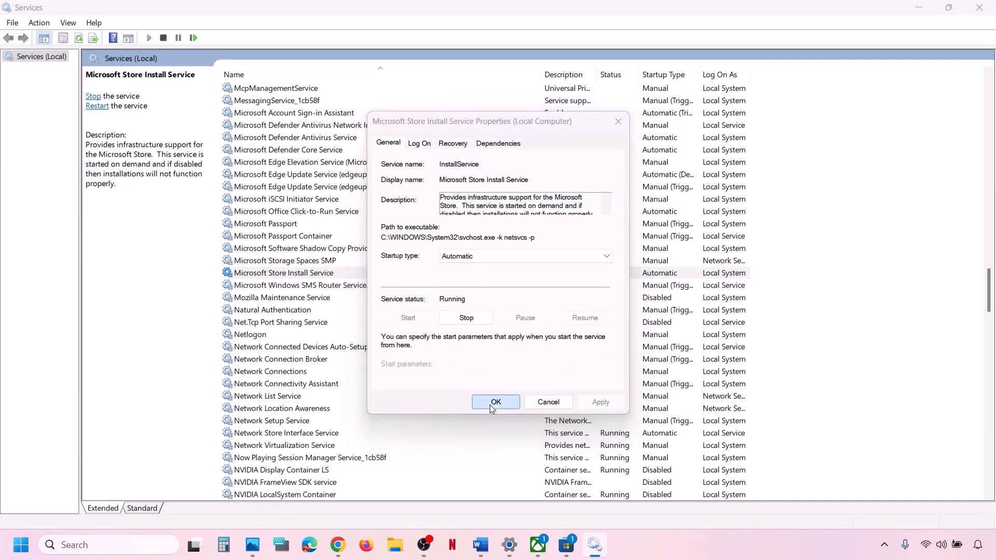
right_click(335, 273)
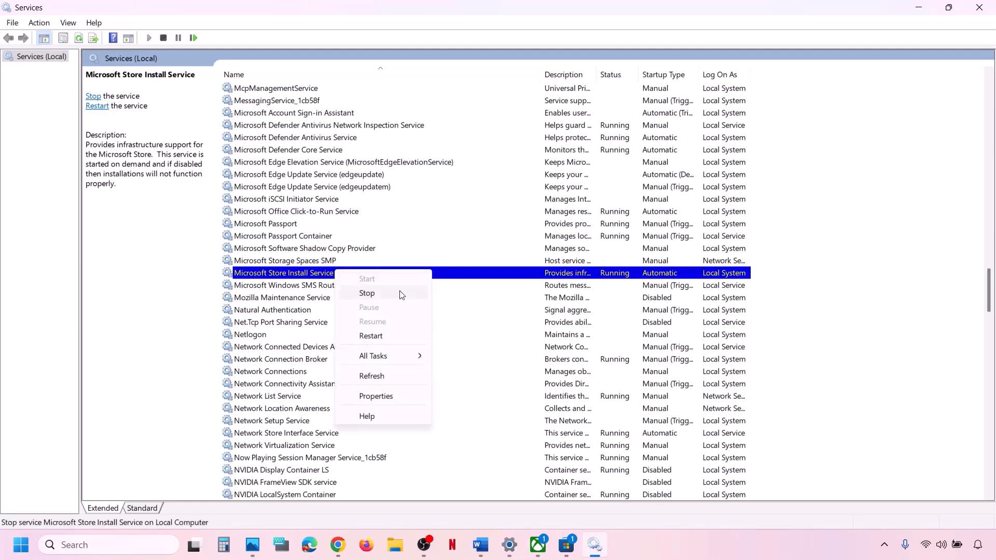
click(383, 337)
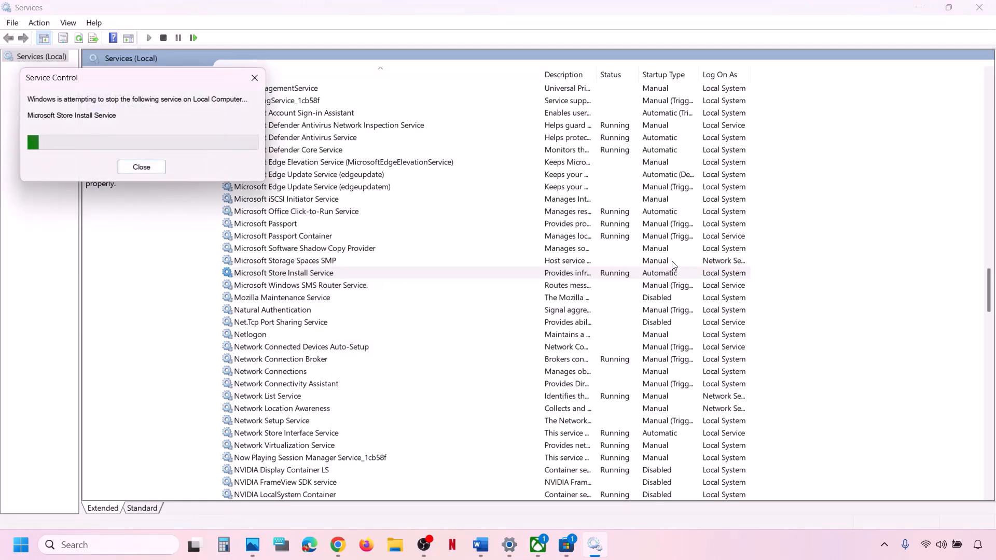
- Switch to the Word notes and copy the Step 21 command Get-AppxPackage *gamingservices* -allusers | remove-appxpackage -allusers
click(481, 545)
scroll(335, 354, down, 2)
scroll(335, 351, down, 2)
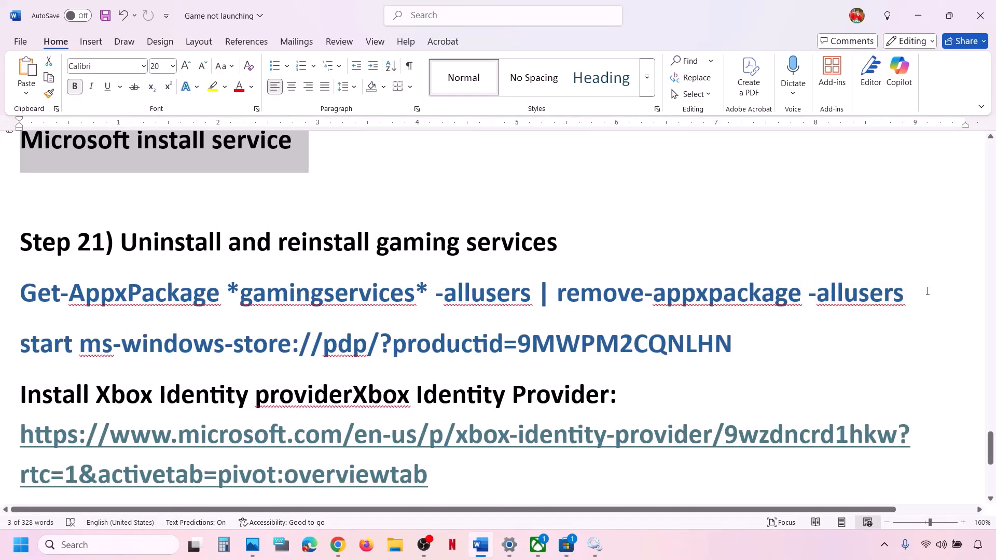
drag(918, 292, 36, 295)
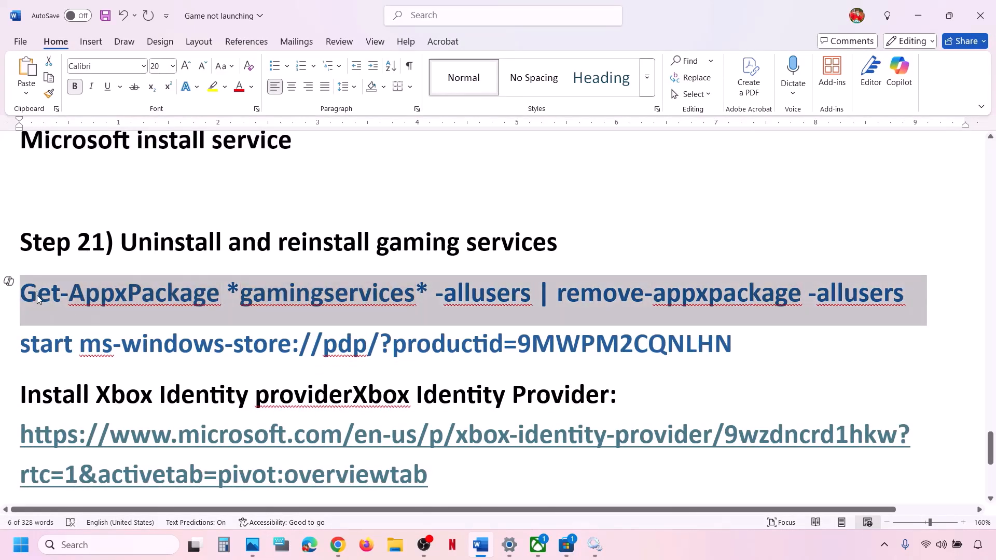
right_click(222, 301)
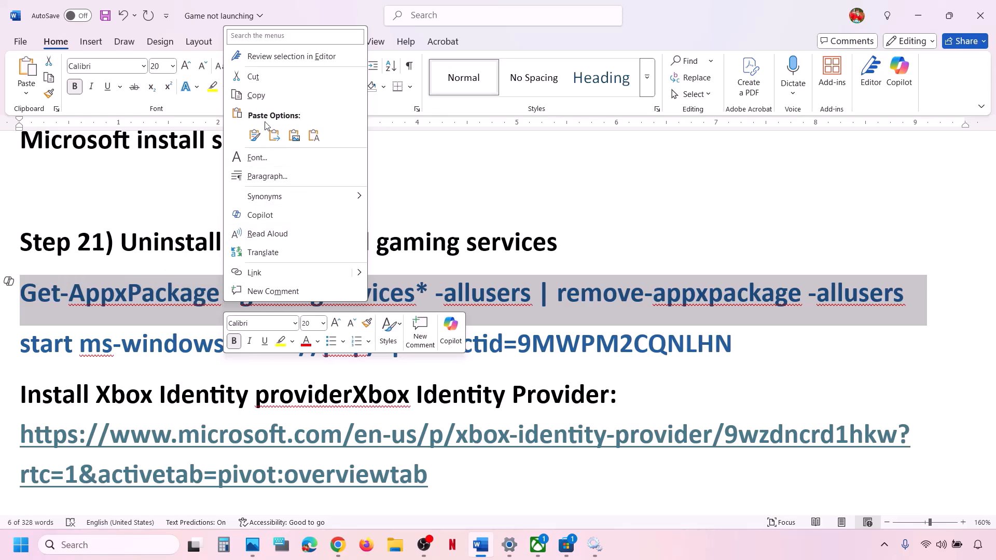
click(256, 96)
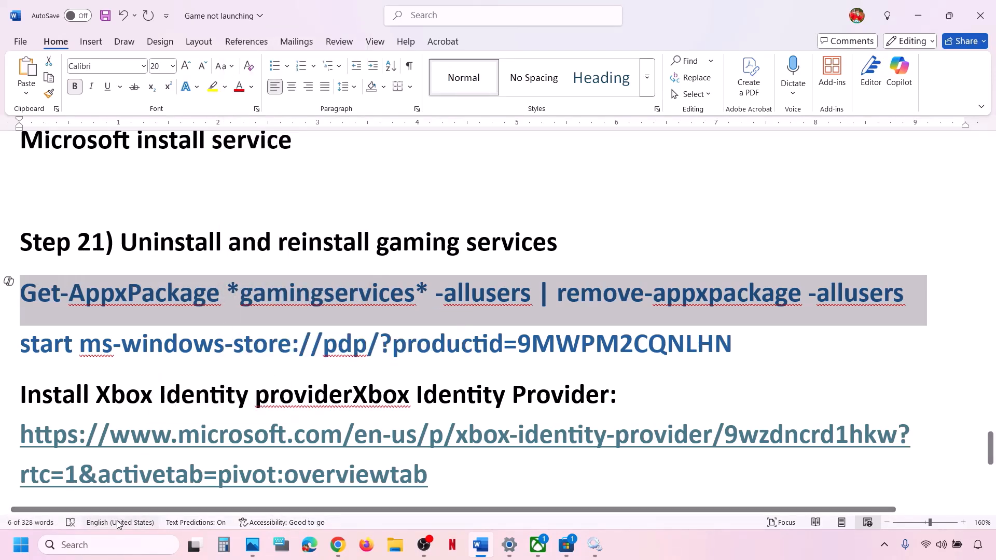
- Open Windows PowerShell as administrator and run the copied command to remove Gaming Services for all users
click(101, 549)
text(powershell)
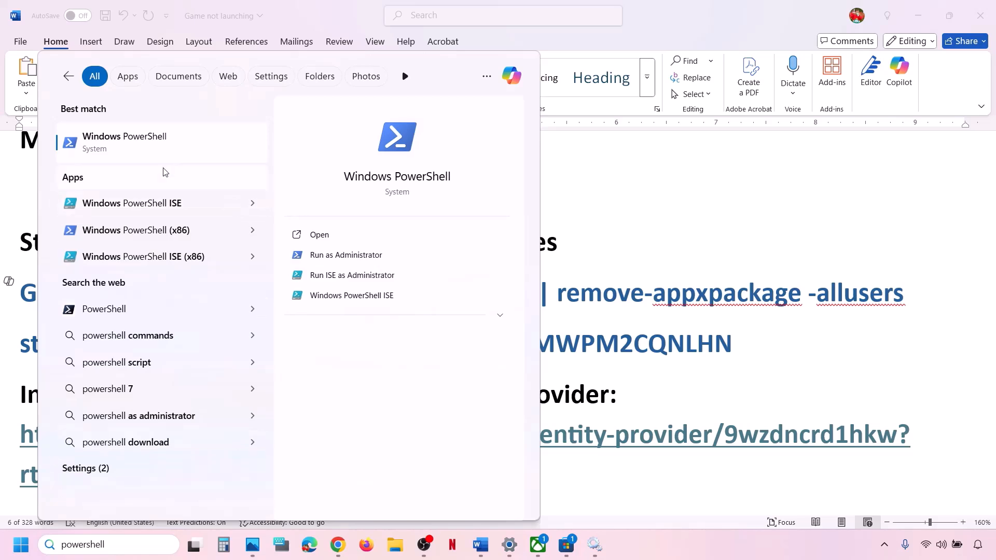
right_click(159, 148)
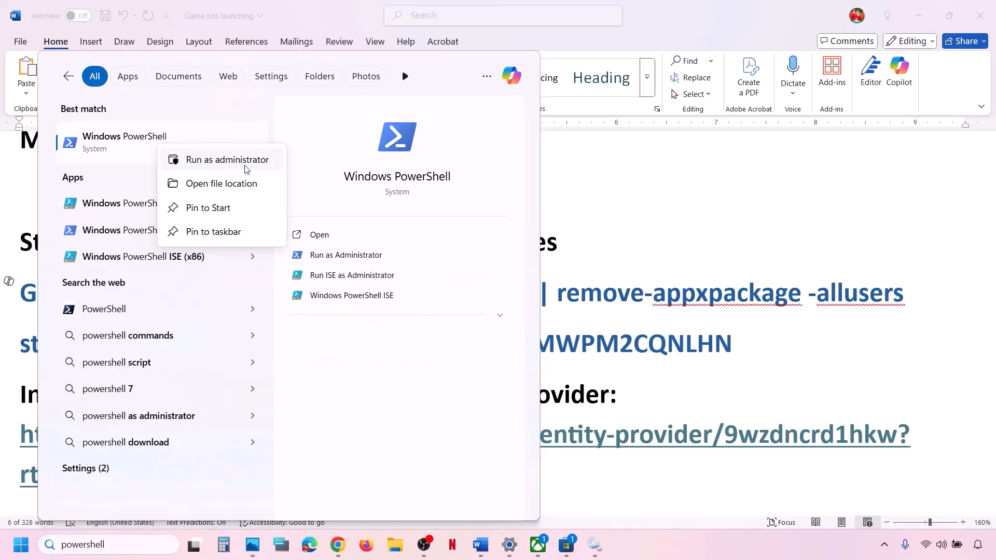
click(246, 165)
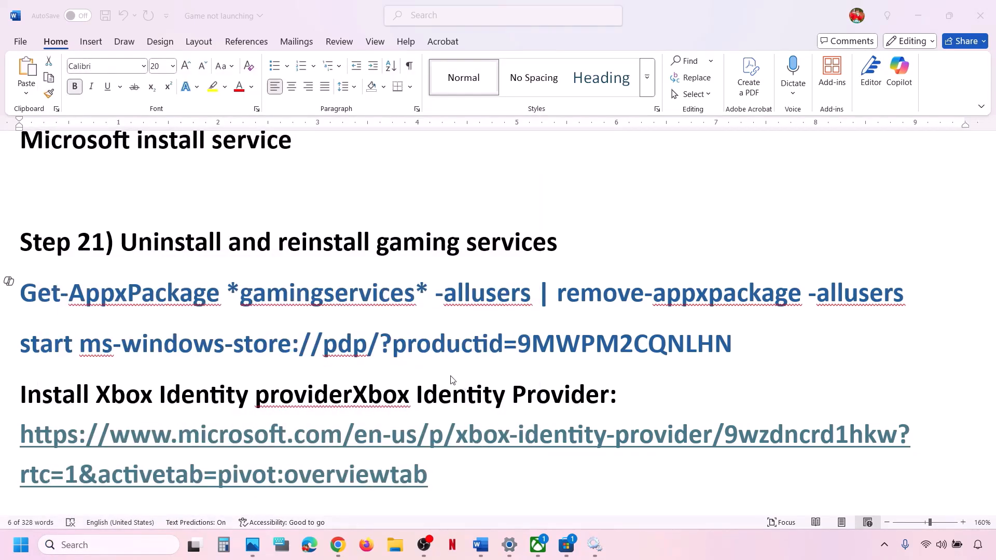
key(ctrl+v)
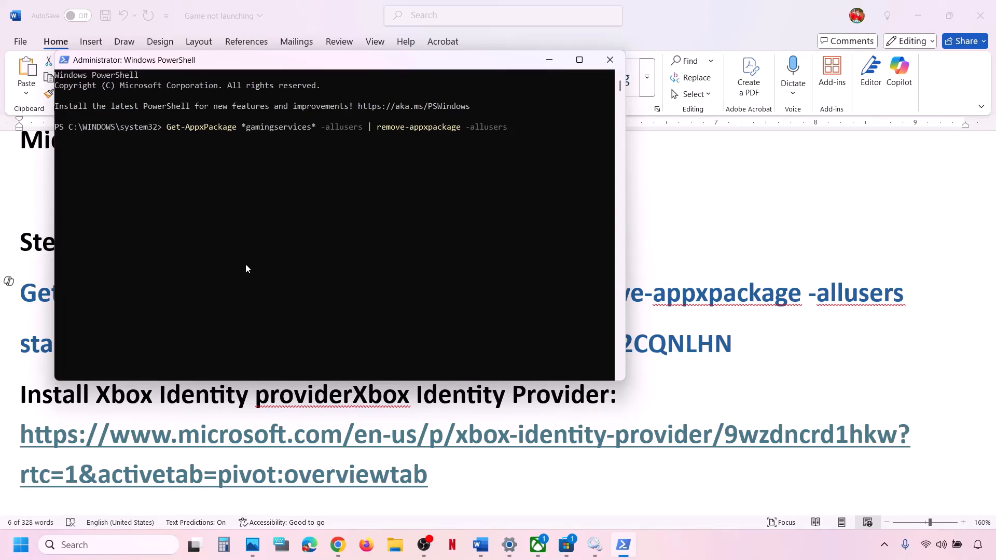
key(Return)
- Copy the command start ms-windows-store://pdp/?productid=9MWPM2CQNLHN from the Word notes and run it in PowerShell
key(alt+Tab)
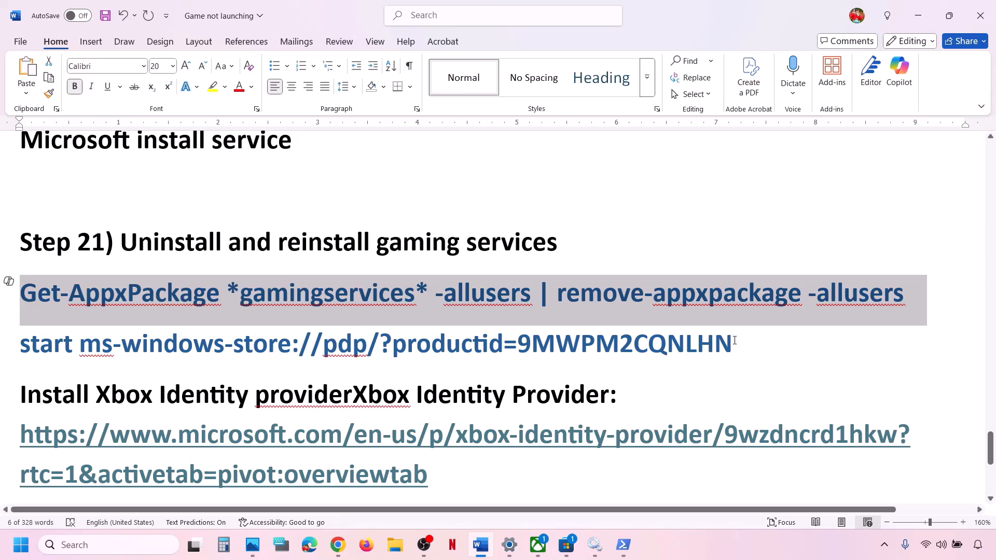
drag(734, 341, 46, 342)
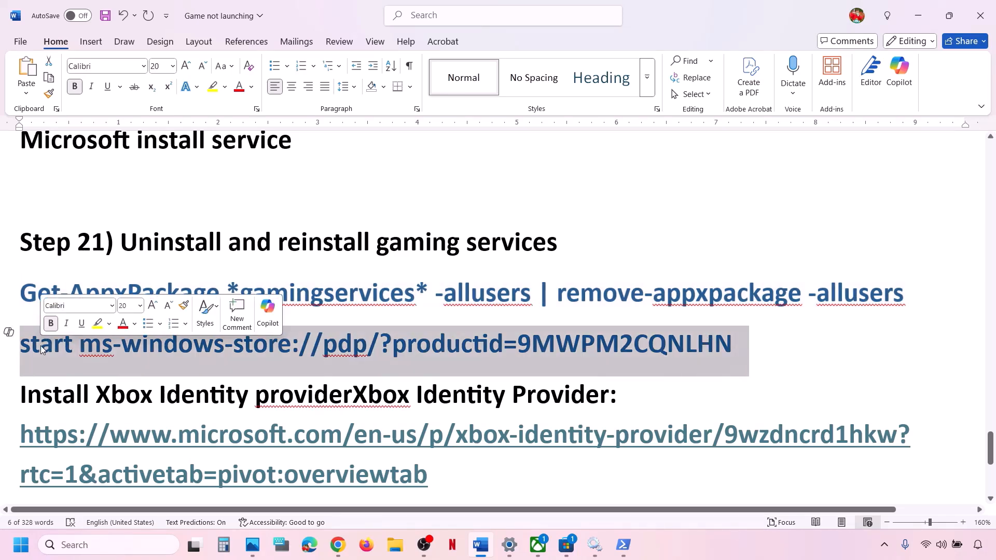
right_click(48, 340)
click(89, 140)
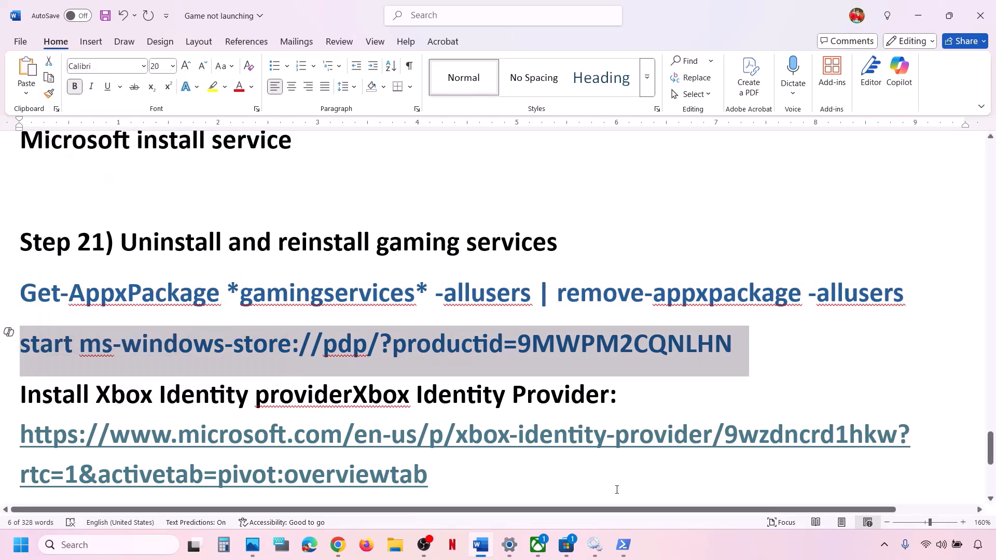
key(alt+Tab)
key(ctrl+v)
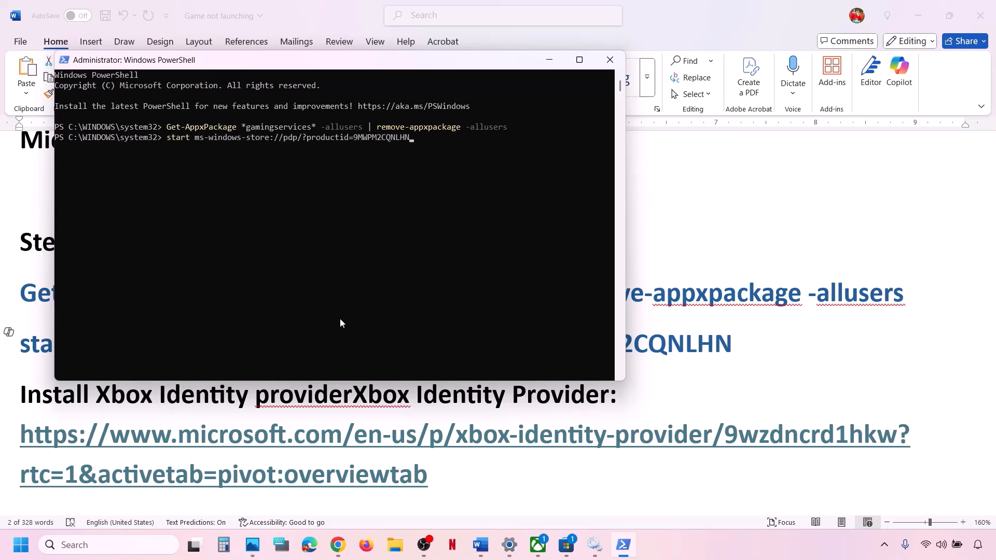
key(Return)
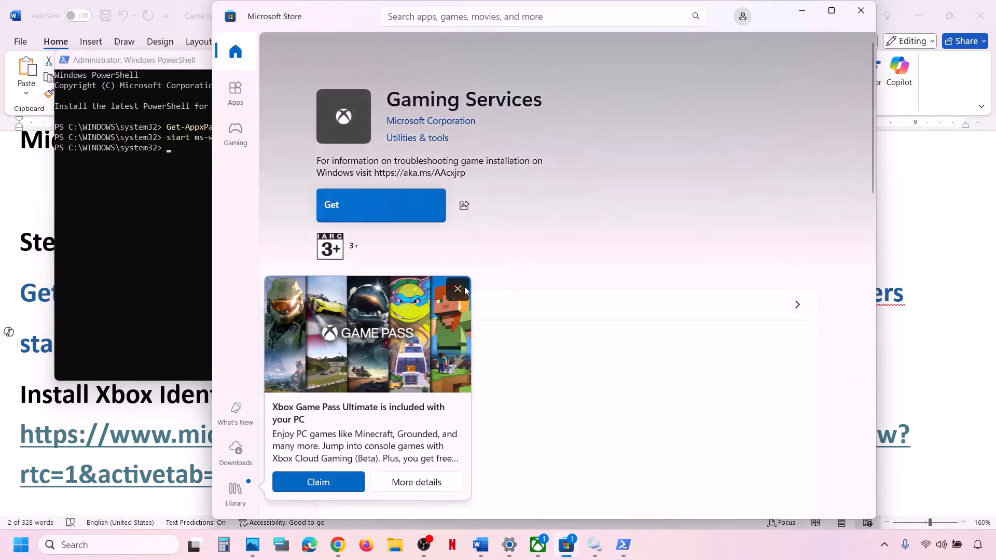
- Dismiss the Game Pass promotion in Microsoft Store, maximize the window, and start installing Gaming Services
click(457, 288)
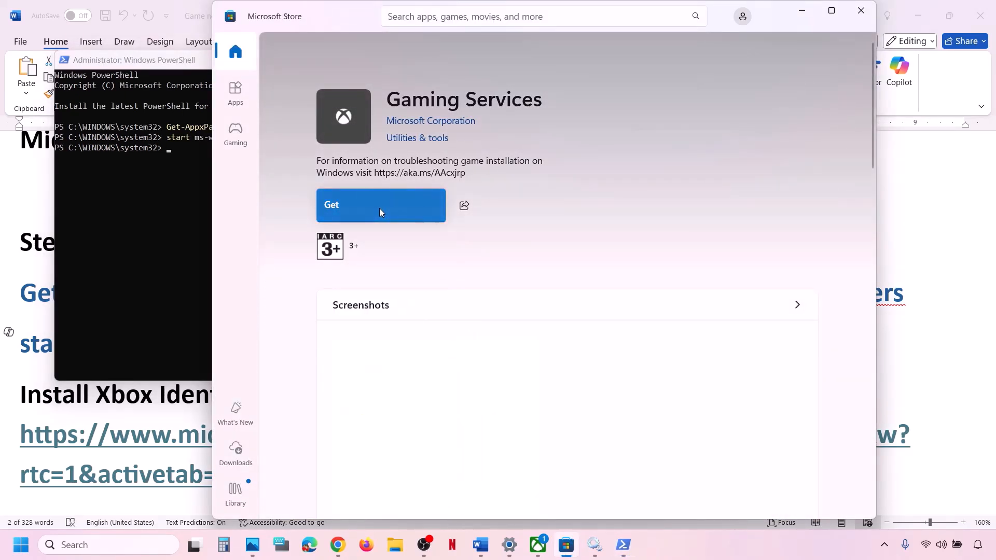
click(831, 12)
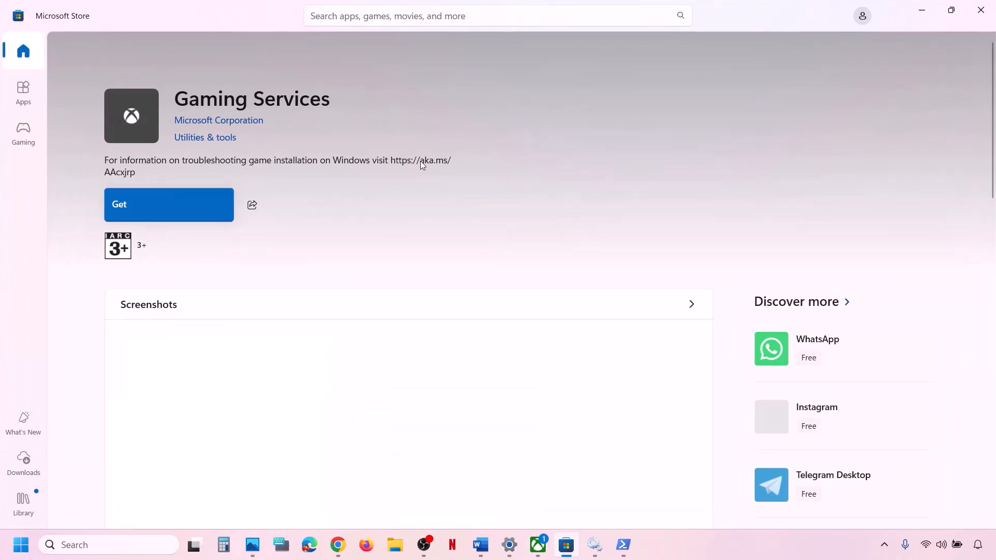
click(196, 205)
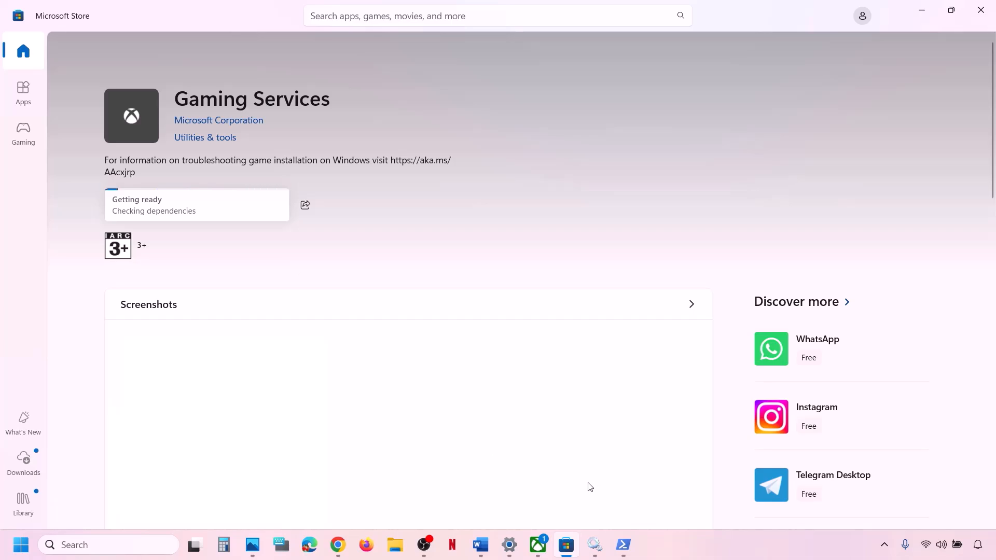
- Switch back to the Word notes and copy the Xbox Identity Provider download link under Step 21
click(480, 544)
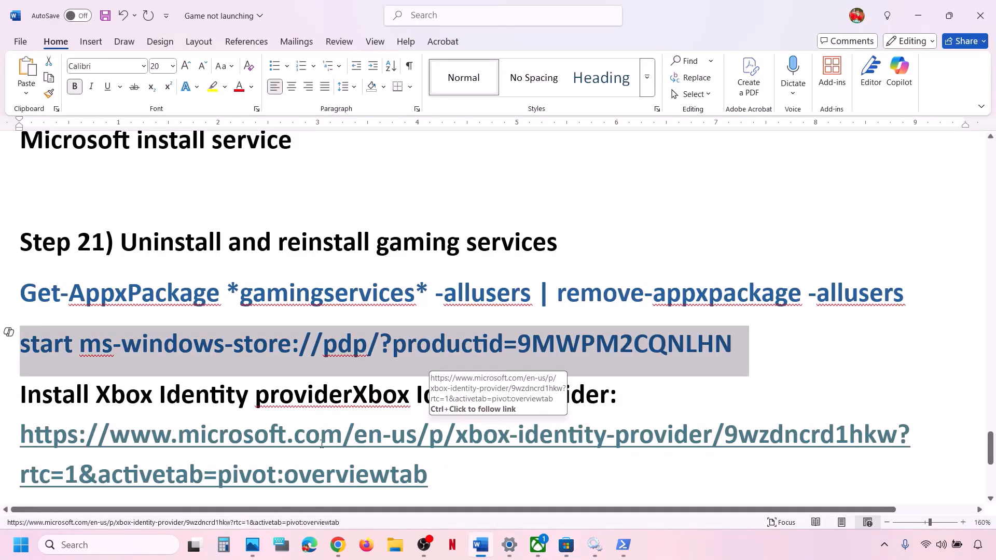
scroll(321, 444, down, 1)
drag(440, 434, 166, 400)
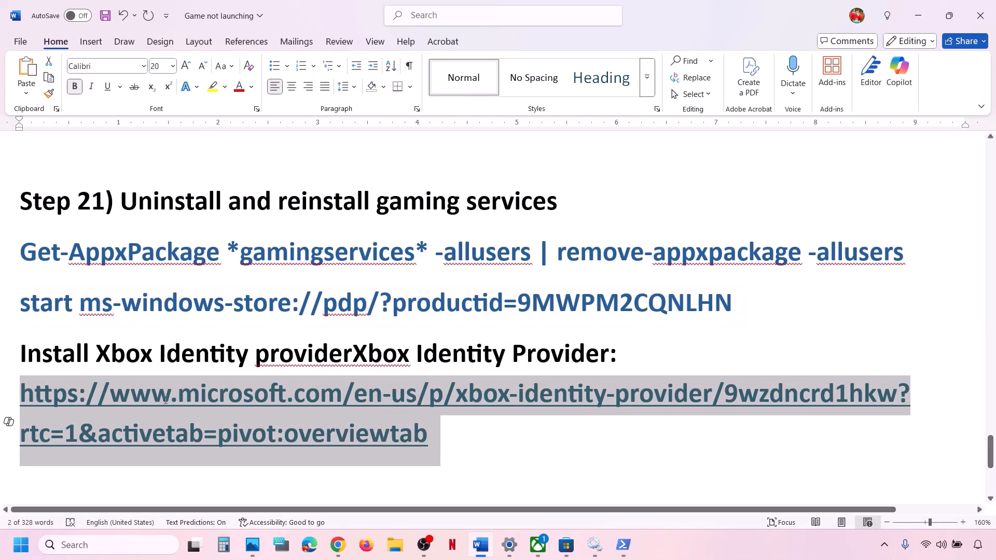
right_click(195, 396)
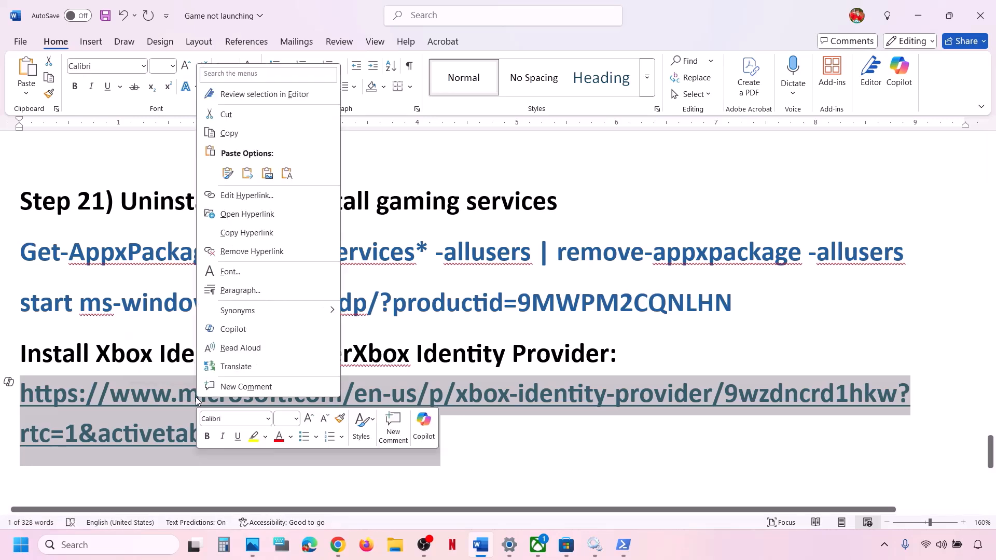
click(244, 134)
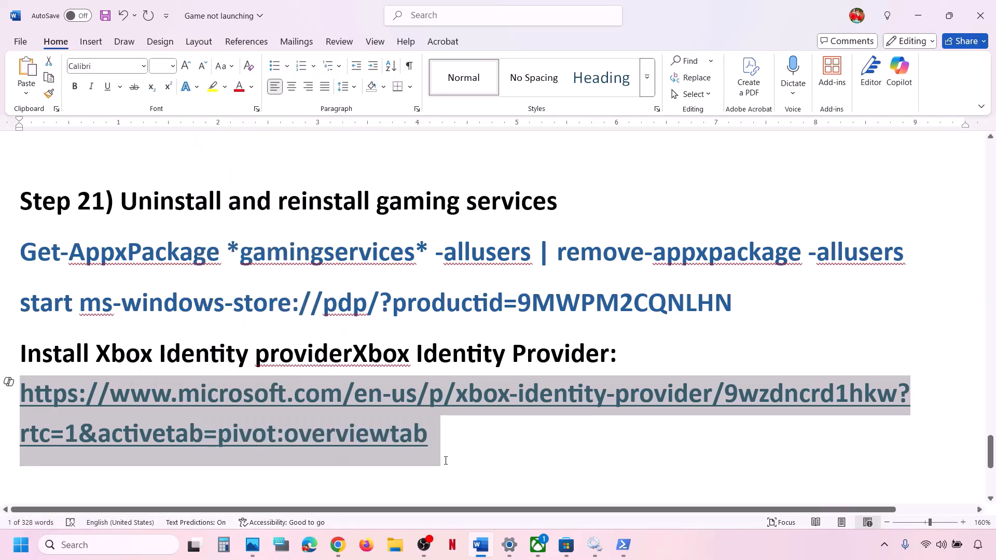
- Load the copied link in a new Chrome tab, download Xbox Identity Provider, and allow the page to open Microsoft Store
click(337, 544)
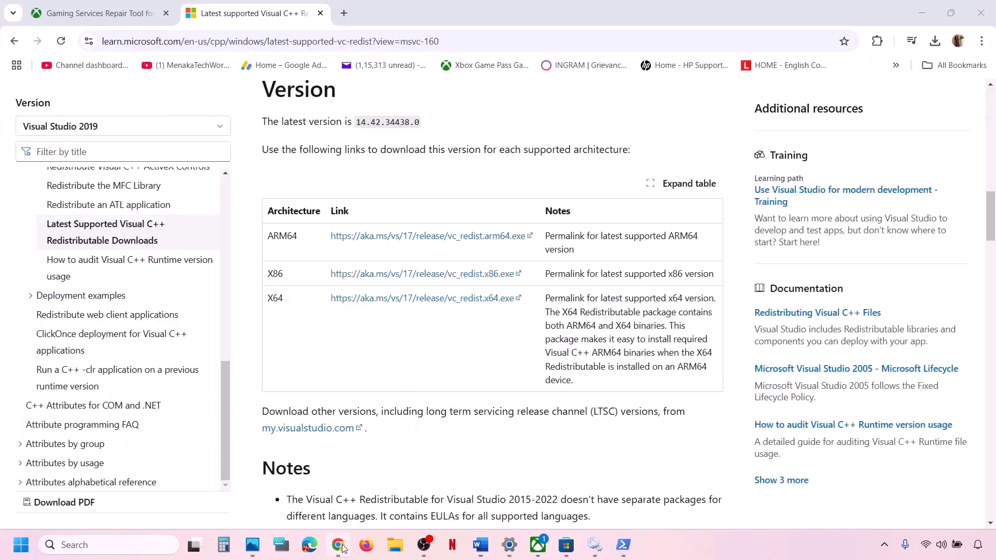
click(344, 13)
key(ctrl+v)
key(Return)
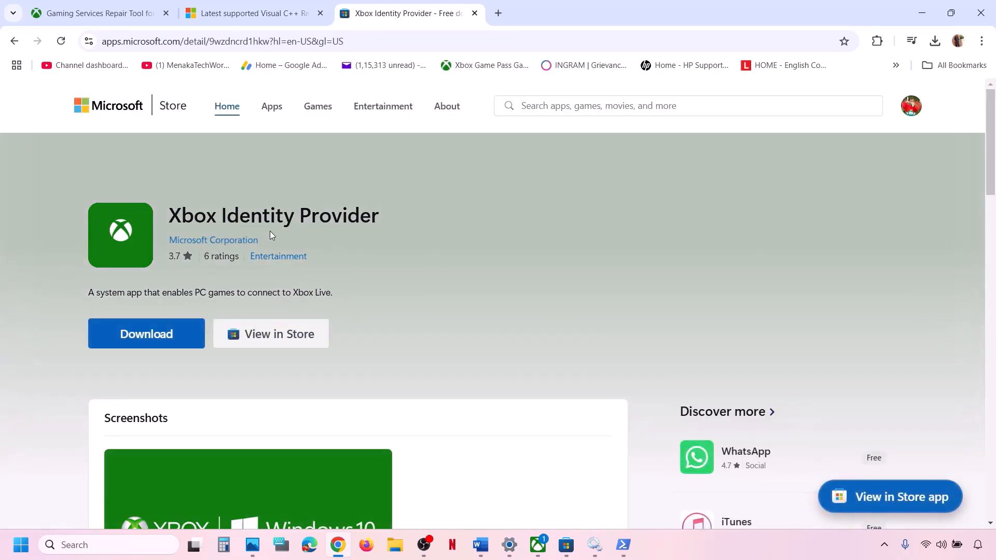
click(146, 331)
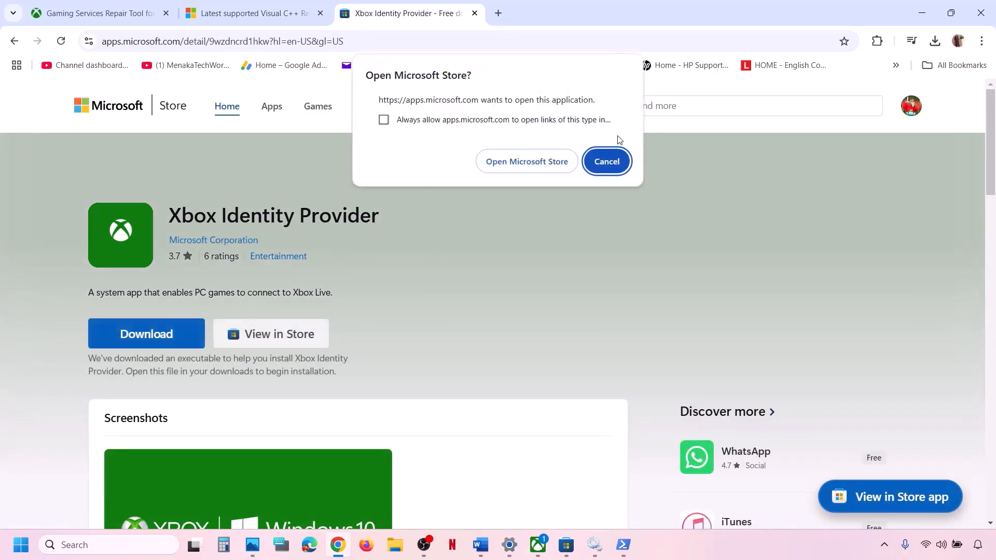
click(522, 164)
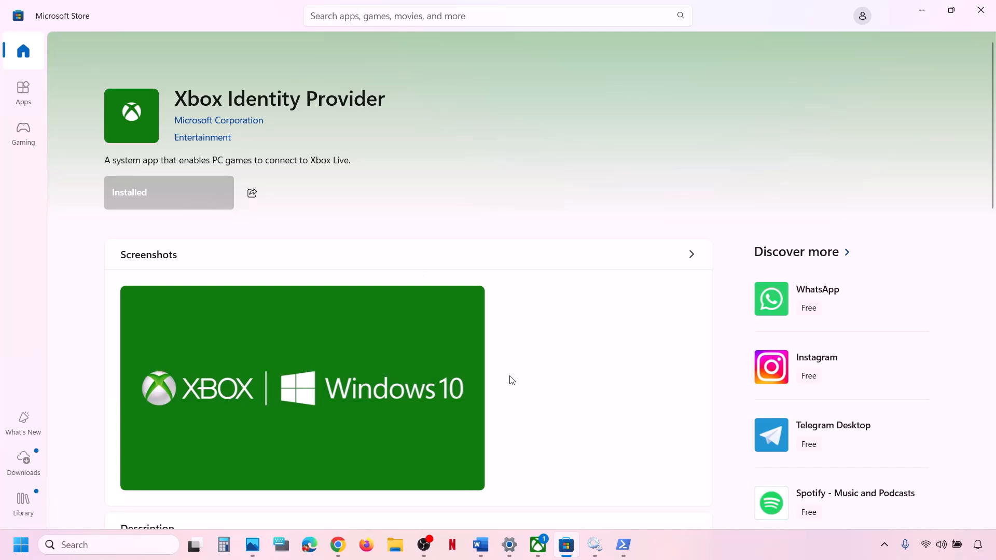
- Return to the Word notes and highlight the Step 22 text about reinstalling the game to a different drive
click(486, 550)
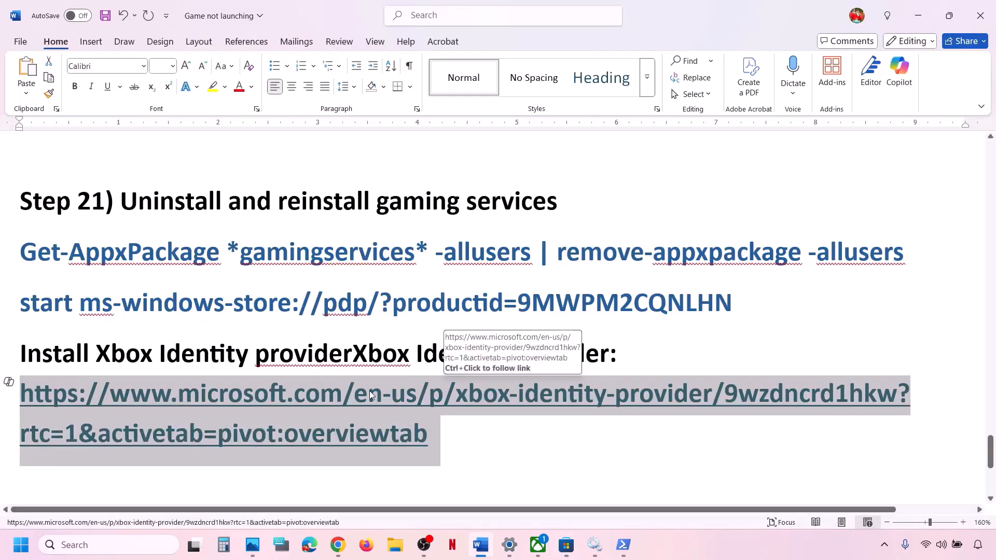
scroll(370, 391, down, 3)
scroll(371, 391, up, 1)
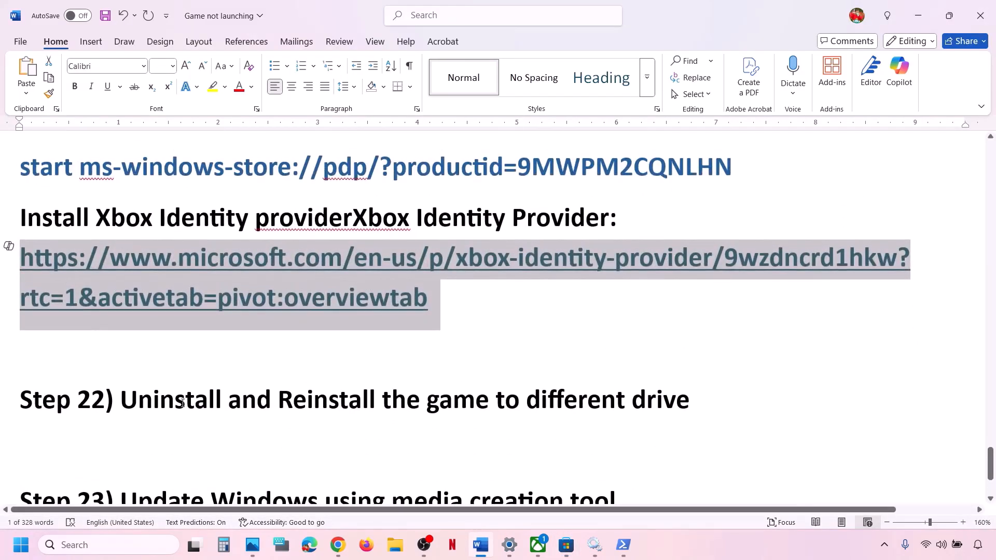
drag(121, 399, 726, 387)
click(727, 387)
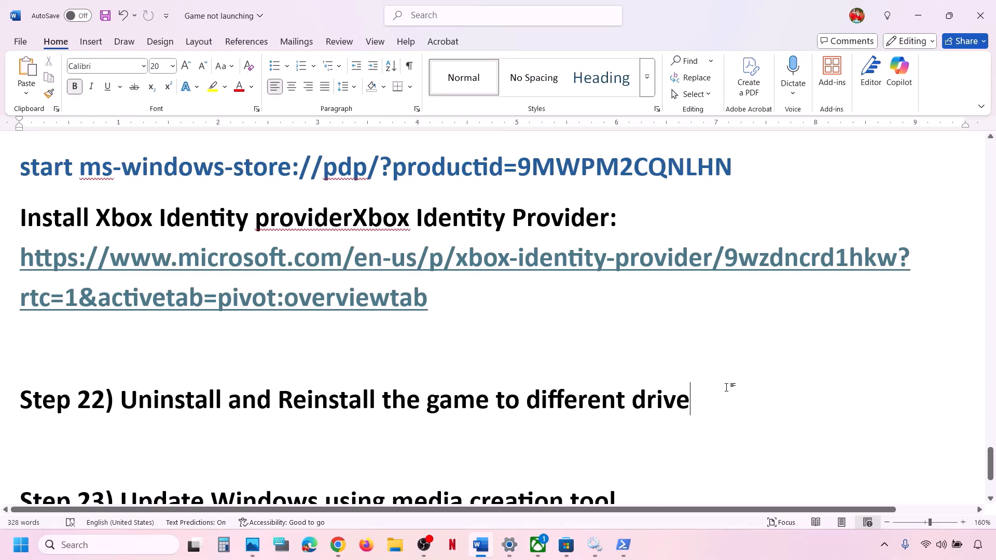
- Switch to Settings, go to the system's Storage page, and expand Advanced storage settings
key(alt+Tab)
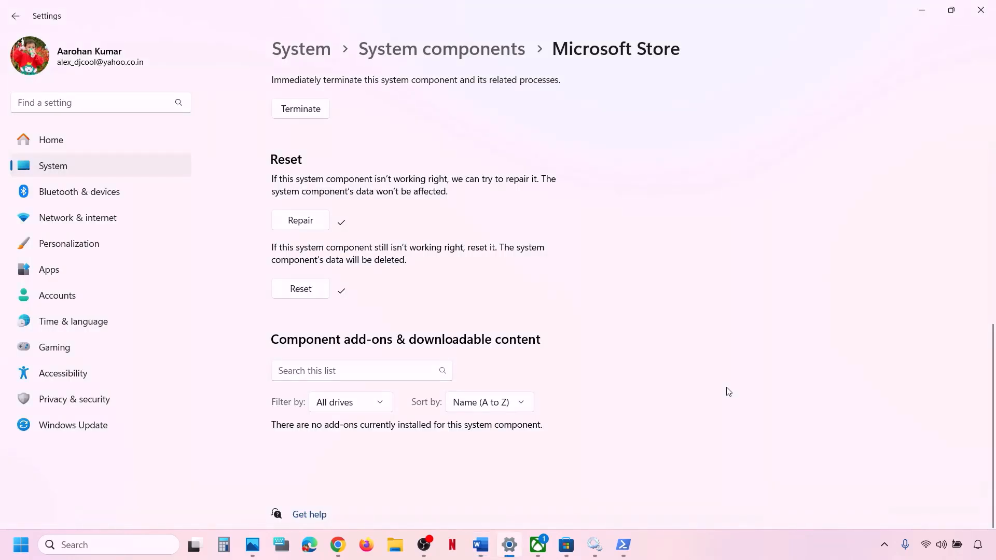
click(53, 174)
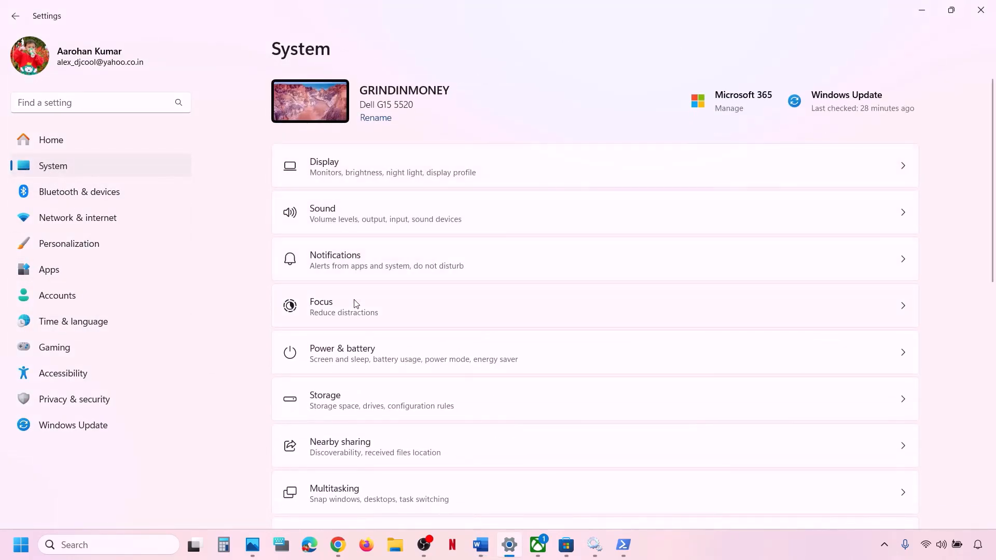
click(370, 405)
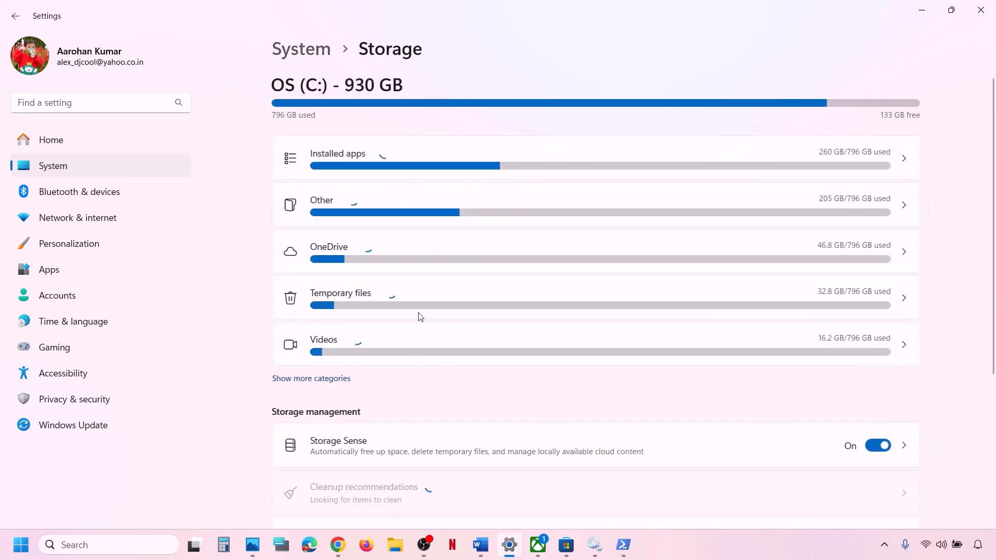
scroll(418, 315, down, 5)
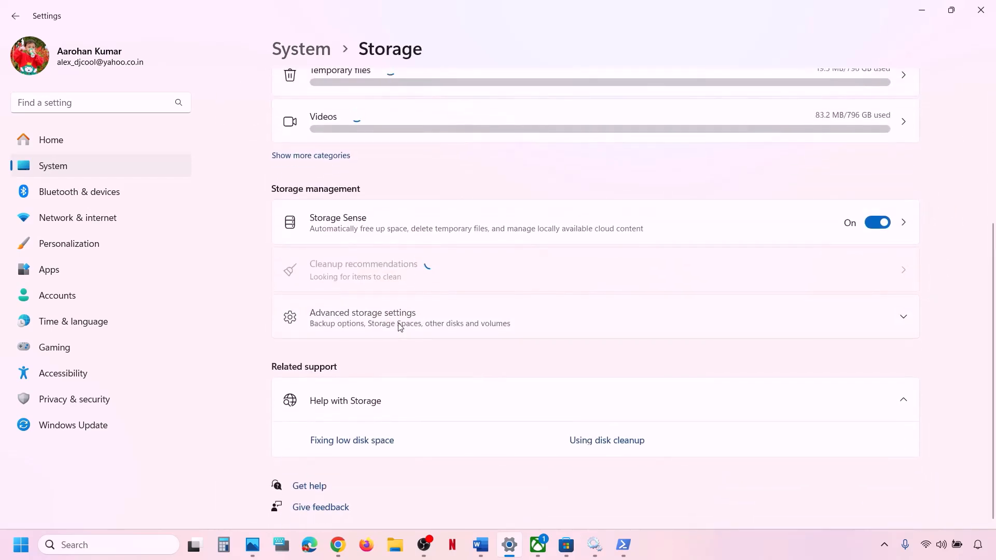
click(407, 318)
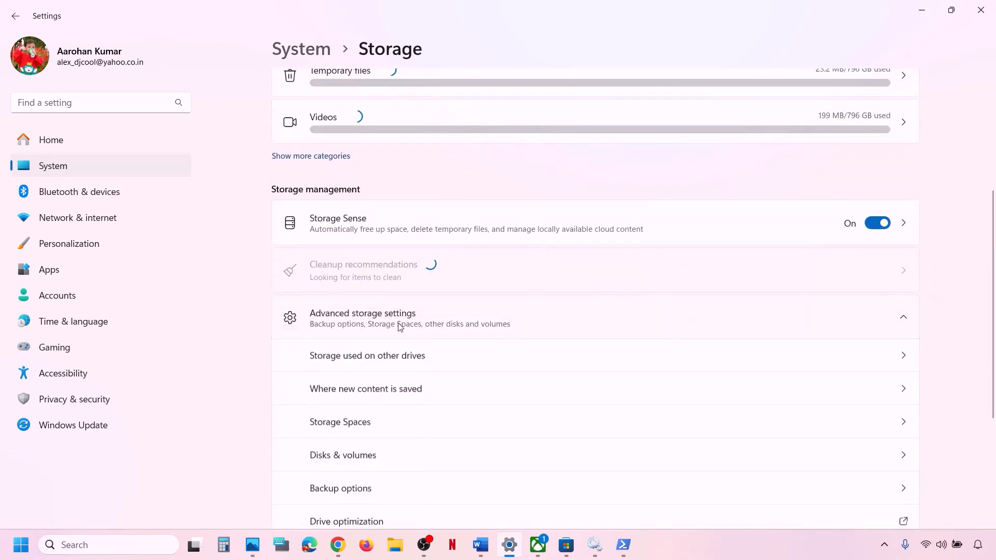
- Open the Xbox app, close its update-required prompt, and launch the app again
click(539, 546)
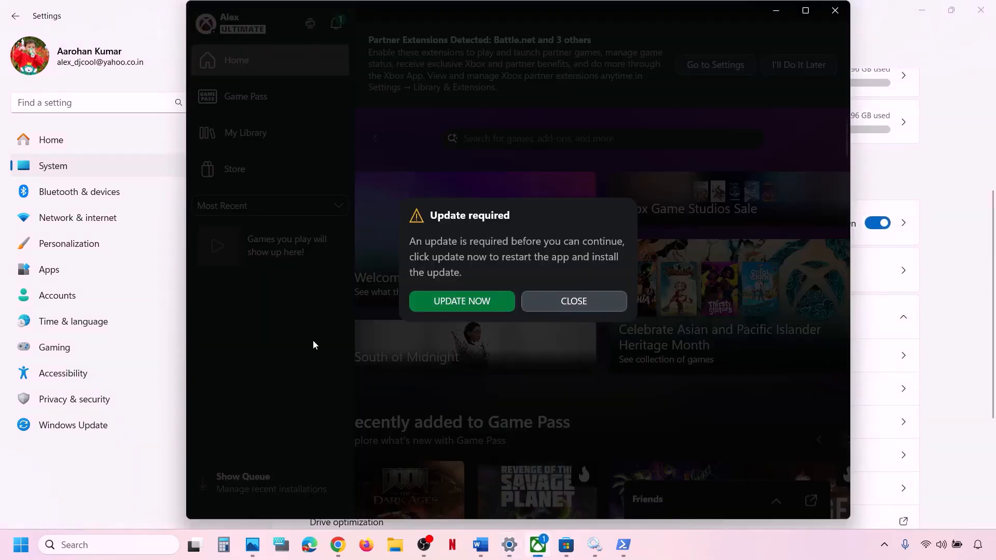
click(585, 300)
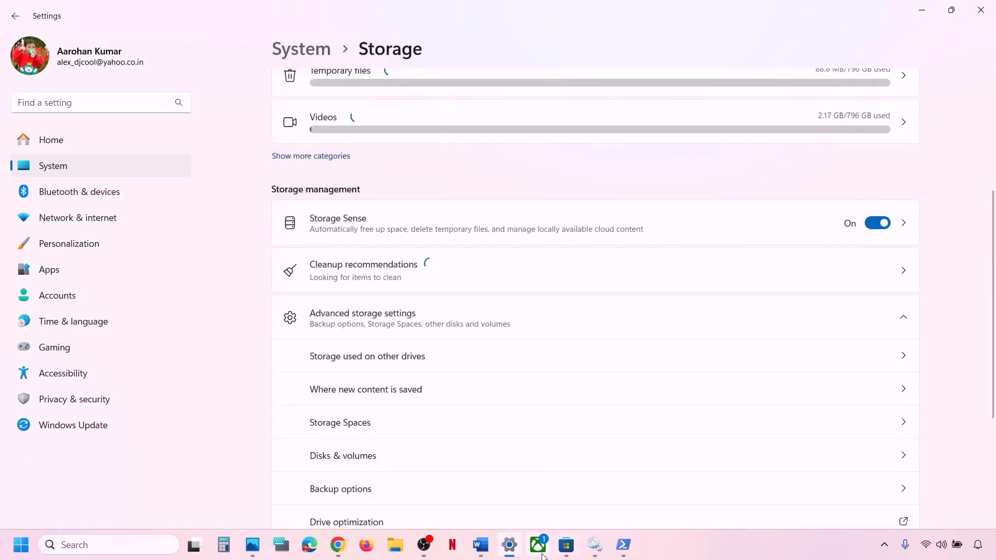
click(542, 556)
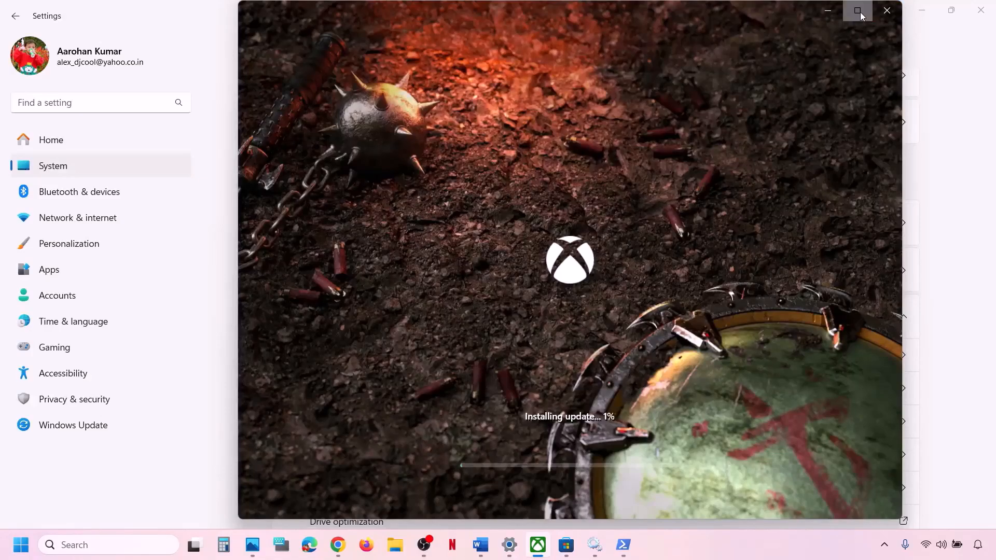
- Maximize the Xbox app, return to Settings, and open the page for where new content is saved
click(858, 12)
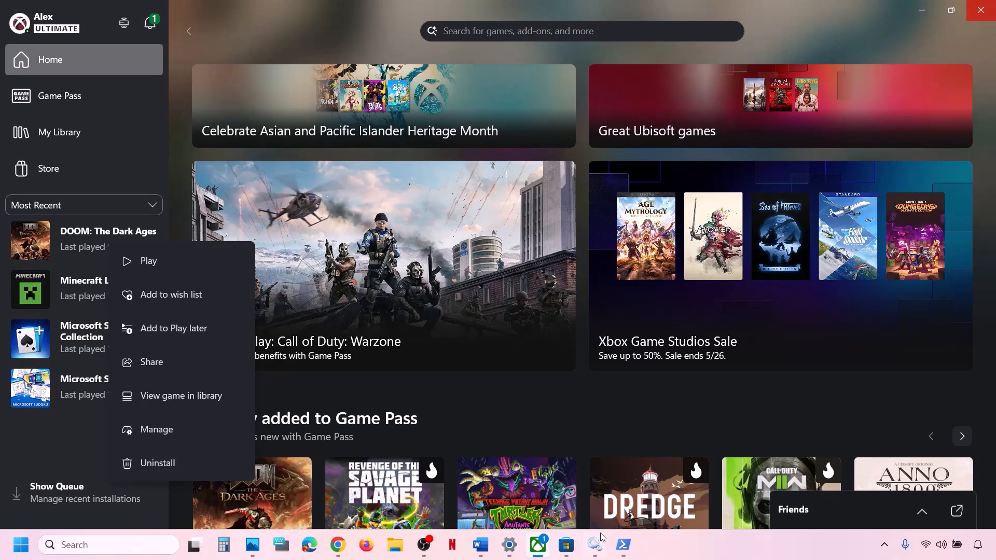
click(509, 545)
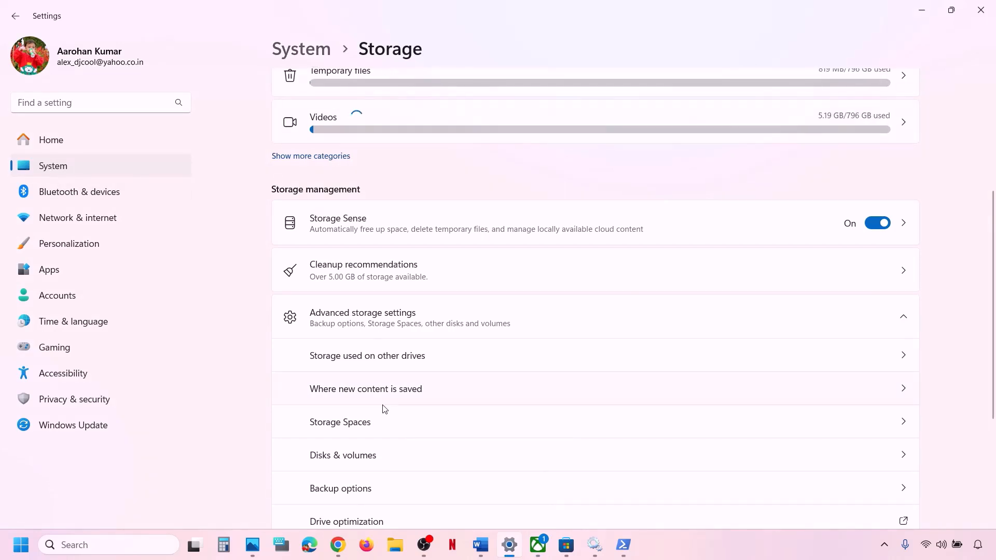
scroll(383, 409, down, 2)
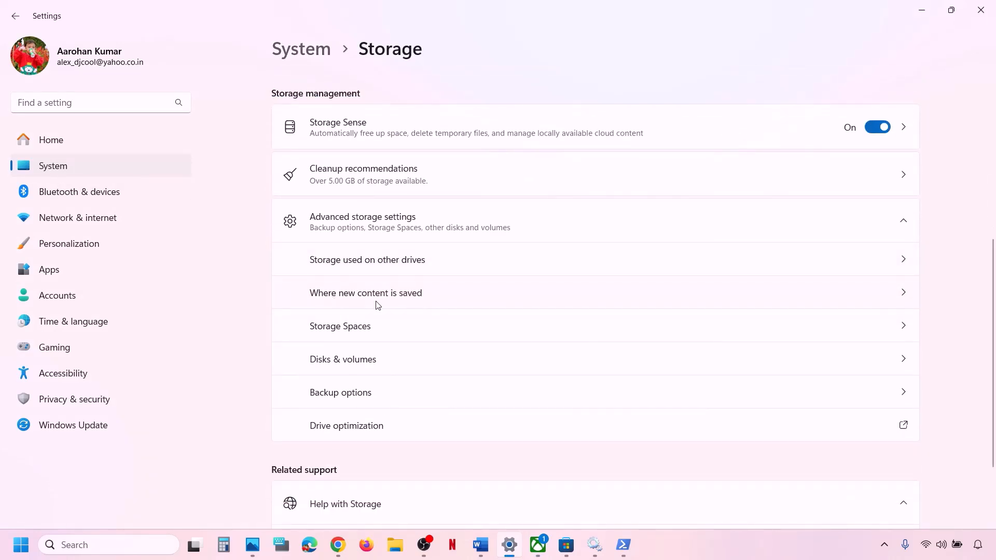
click(400, 299)
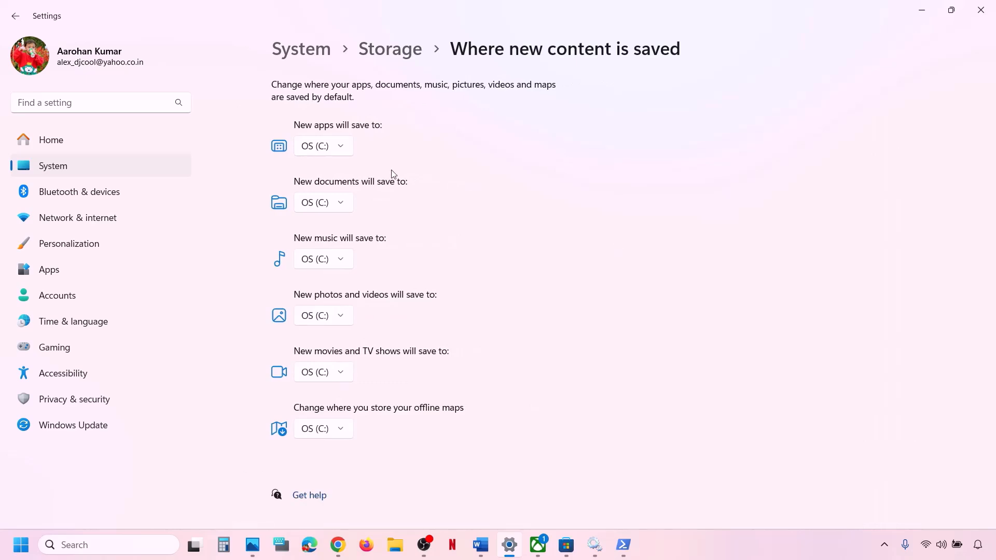
- Check the drive choices for saving new apps, keep OS (C:) selected, and close Settings
click(342, 148)
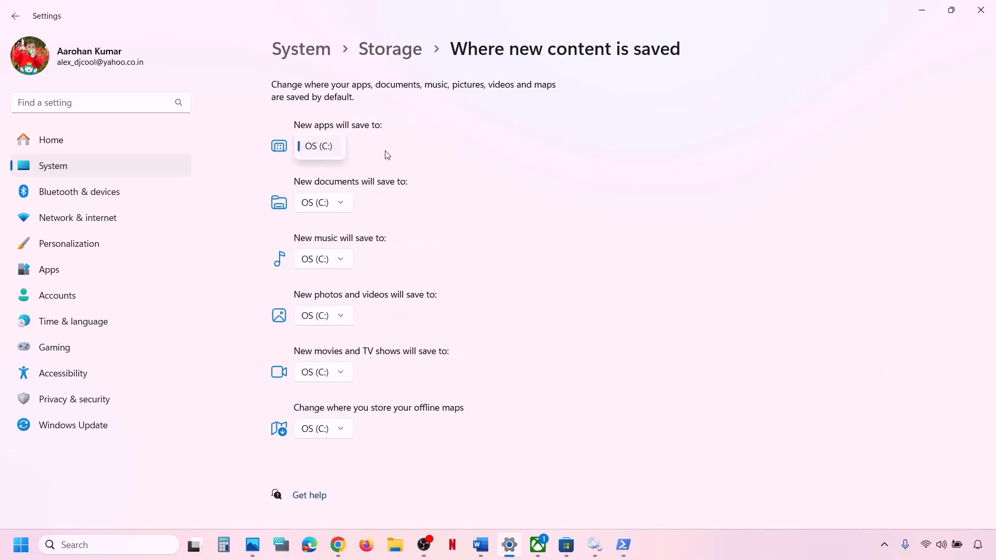
click(387, 155)
click(342, 147)
click(326, 149)
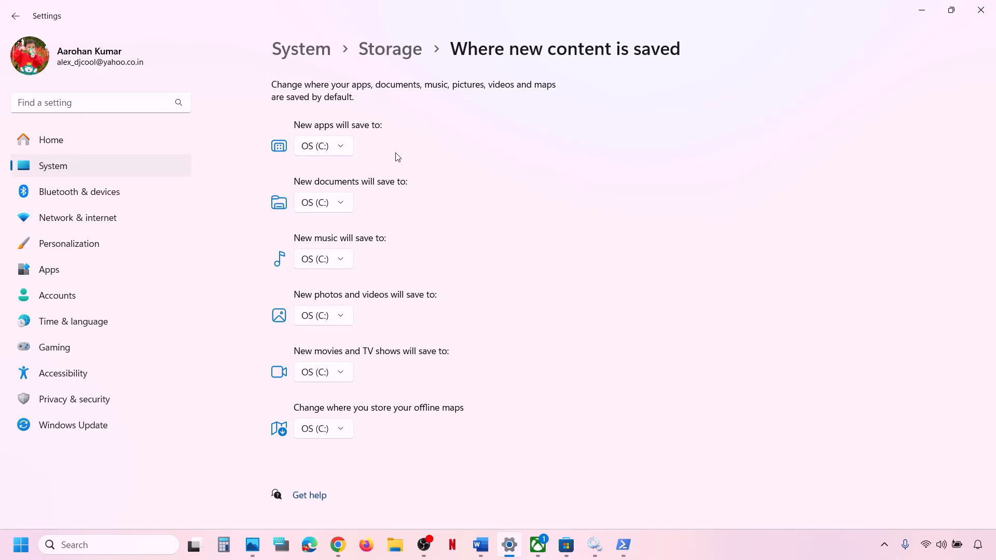
click(340, 151)
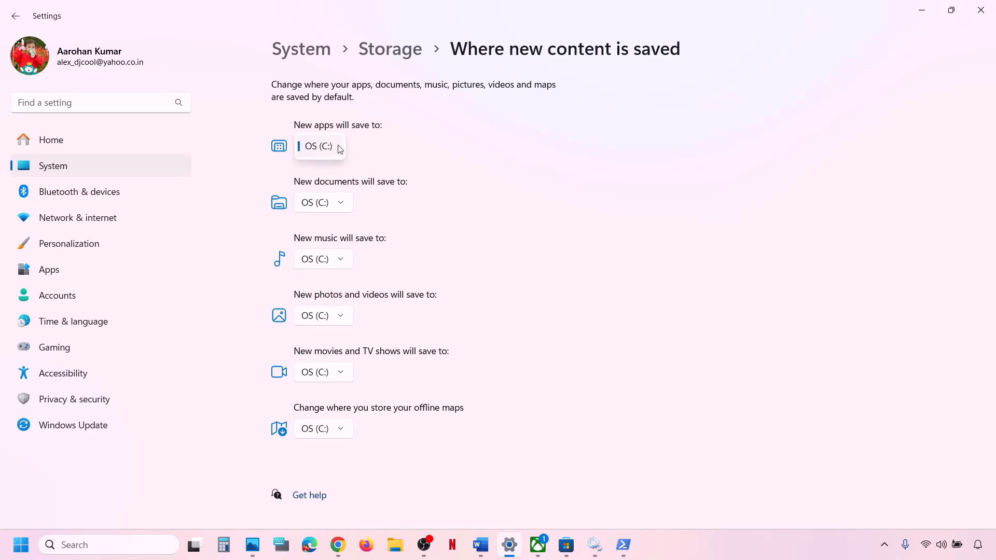
click(321, 151)
click(343, 149)
click(366, 152)
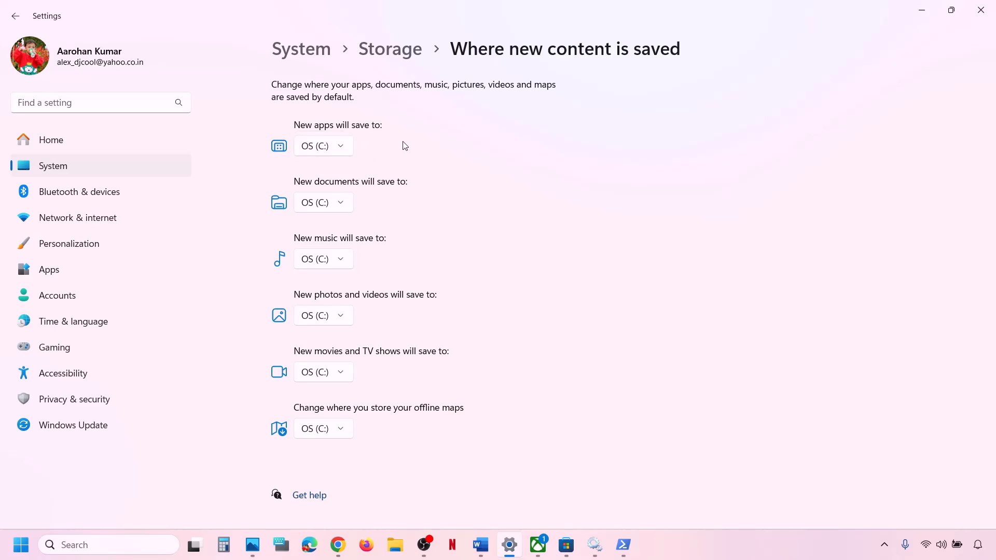
click(980, 10)
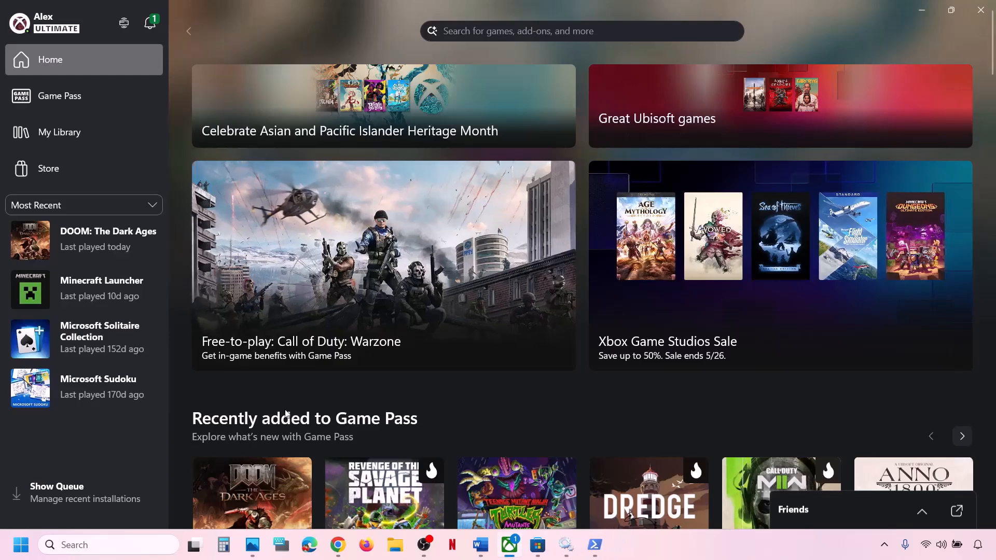
- Return to the Word notes and highlight the Step 22 reinstall text and the Step 23 text about updating Windows with the media creation tool
click(480, 545)
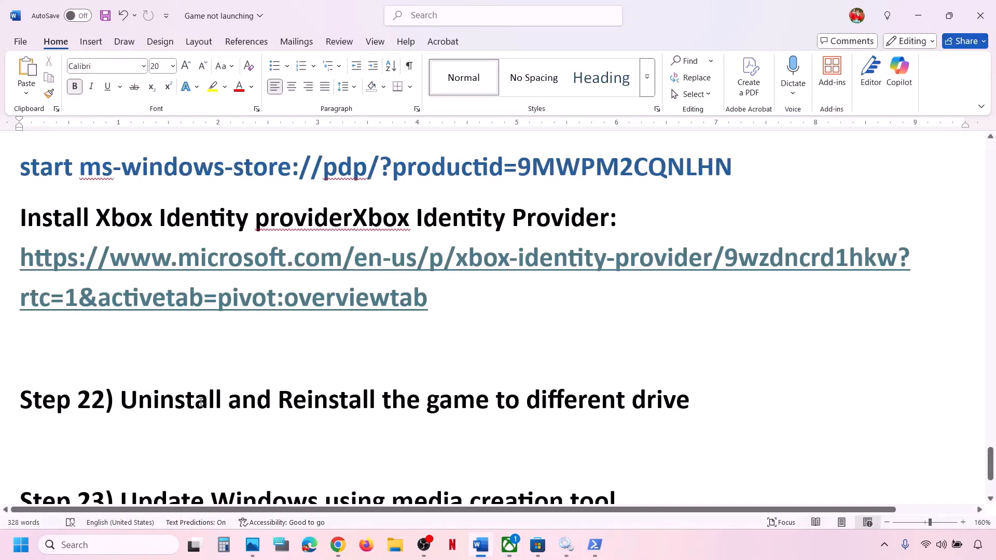
drag(201, 402, 692, 403)
click(371, 360)
scroll(372, 362, down, 1)
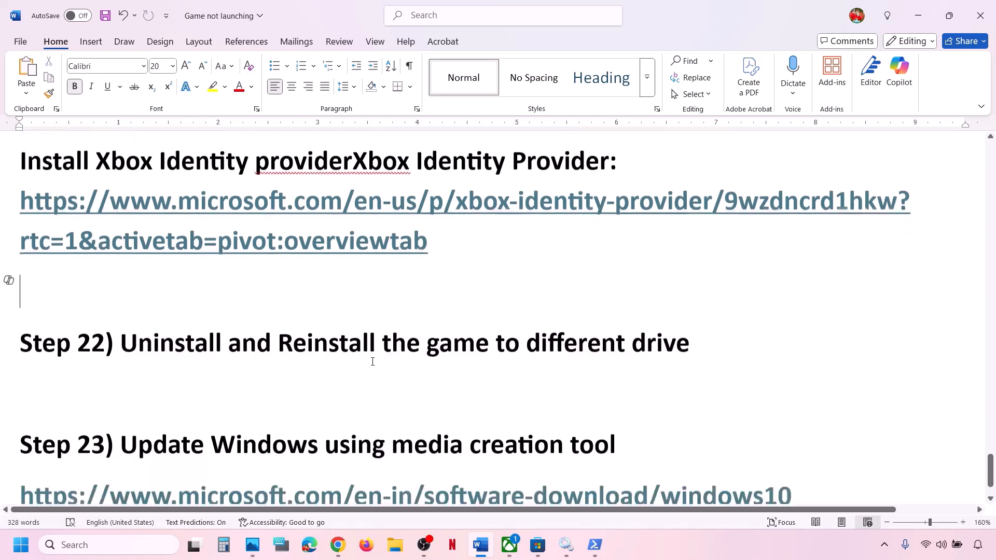
scroll(373, 362, down, 1)
scroll(308, 388, down, 1)
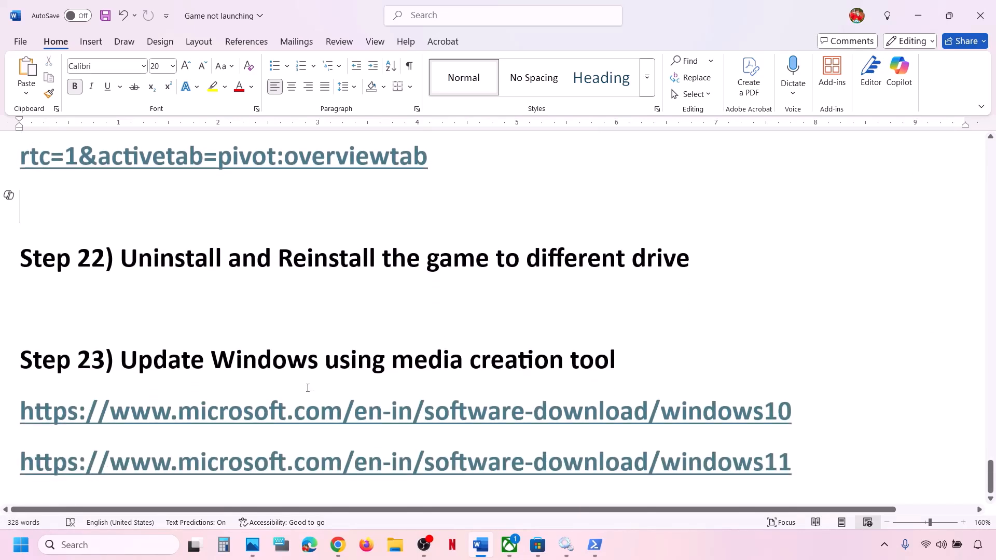
drag(133, 365, 638, 360)
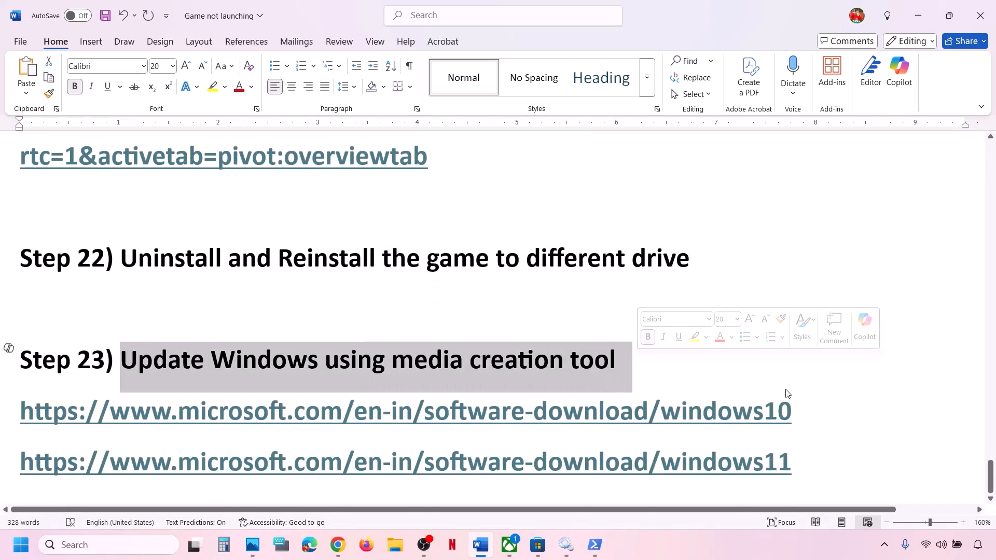
- Highlight the Windows 10 and Windows 11 software-download links in the Word document and minimize it to show the browser
click(758, 536)
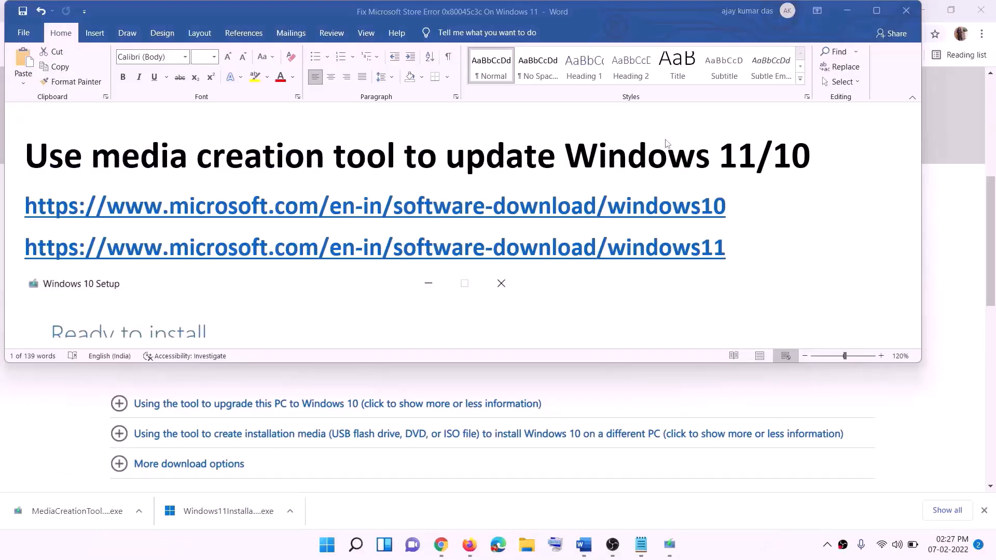
click(736, 209)
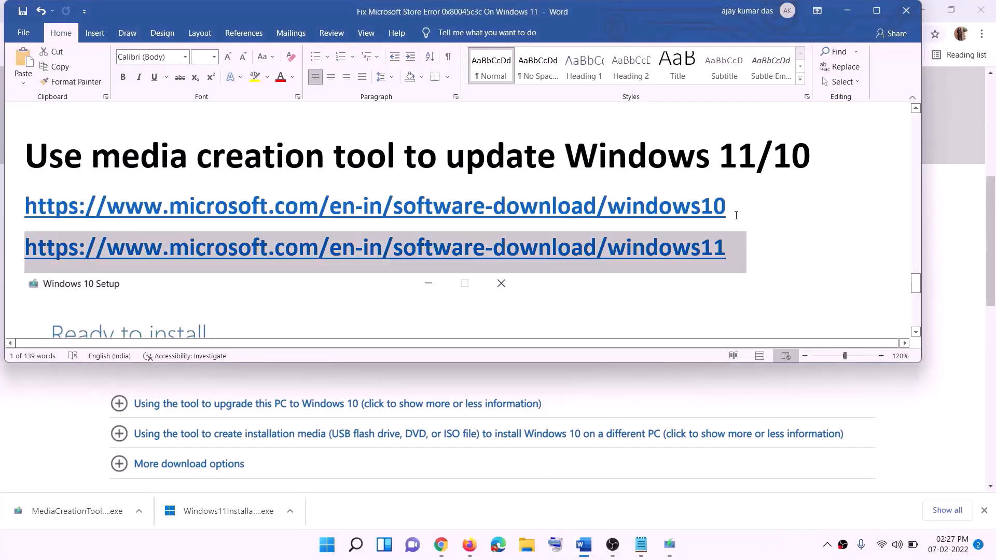
drag(739, 208, 31, 217)
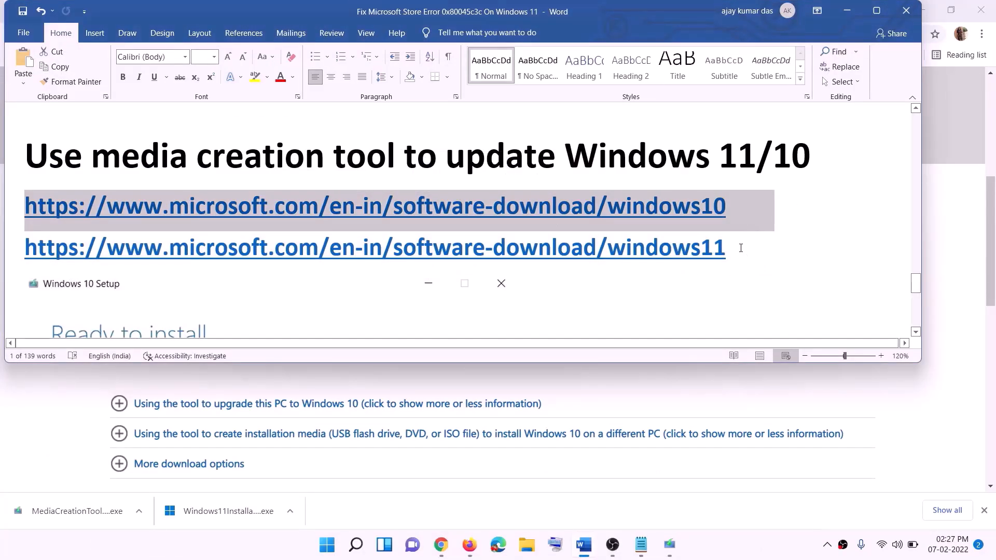
drag(741, 247, 155, 250)
click(846, 10)
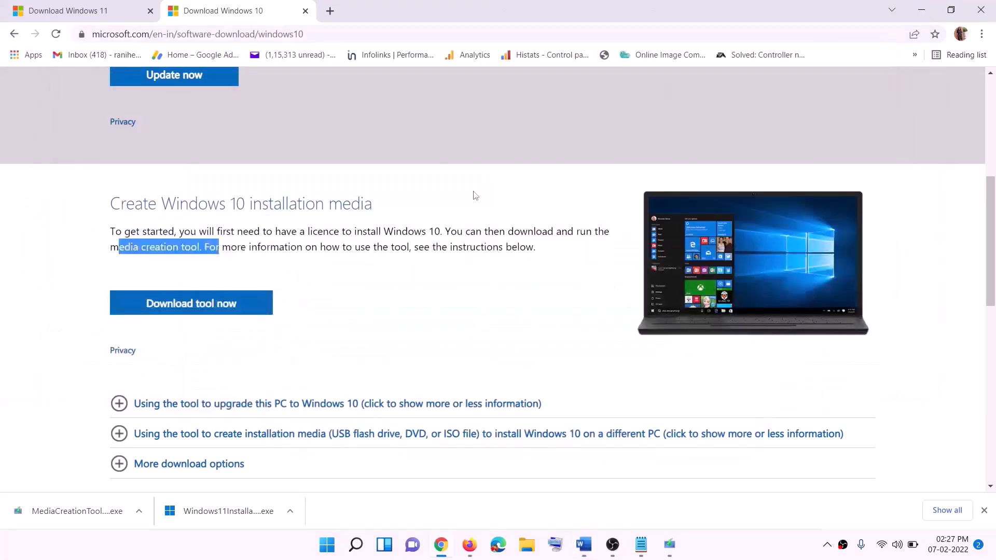
- On the Download Windows 10 page, highlight the media creation tool text and download the tool
scroll(423, 266, up, 6)
scroll(378, 191, down, 5)
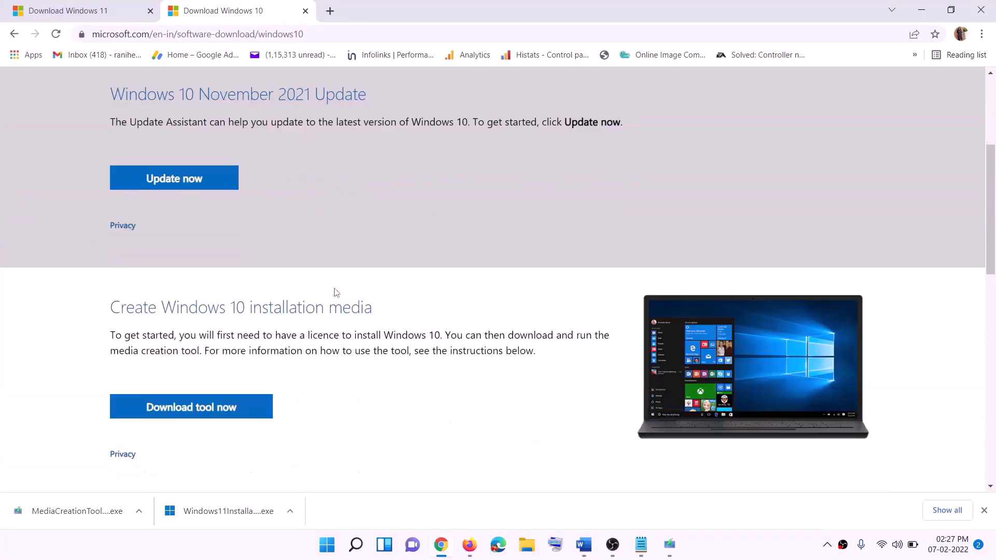
drag(118, 314, 223, 313)
scroll(333, 291, down, 2)
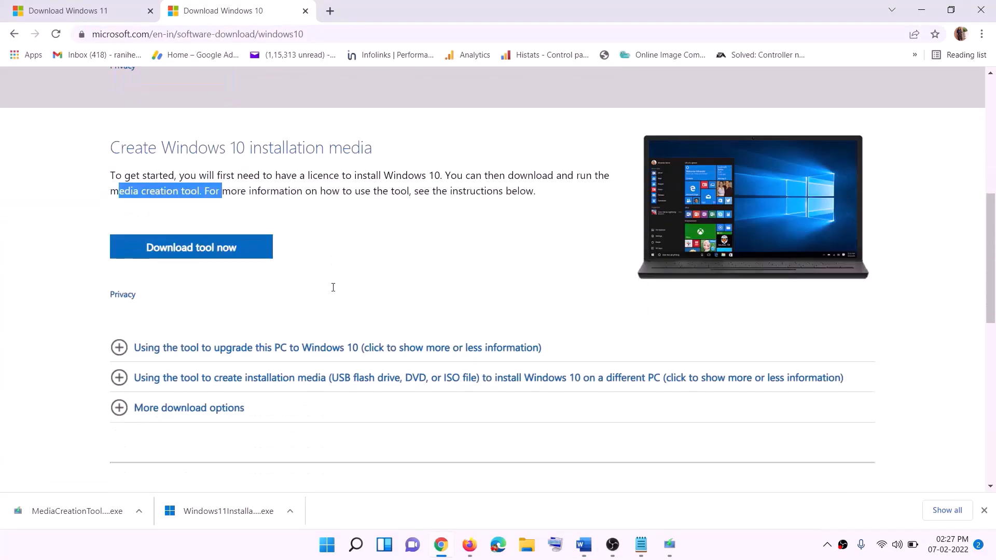
click(186, 242)
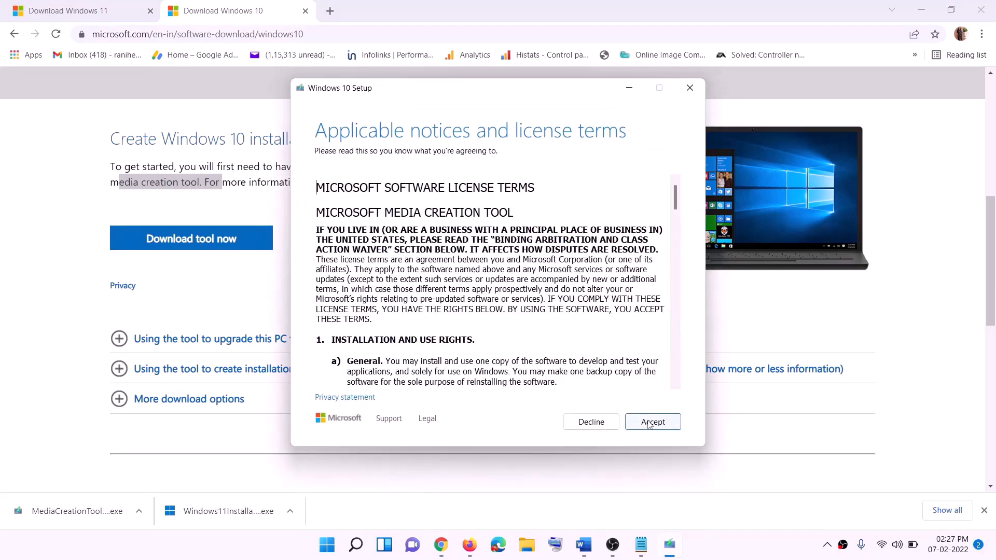
- Accept the Windows 10 Setup license terms and start the download with Upgrade this PC now
click(648, 424)
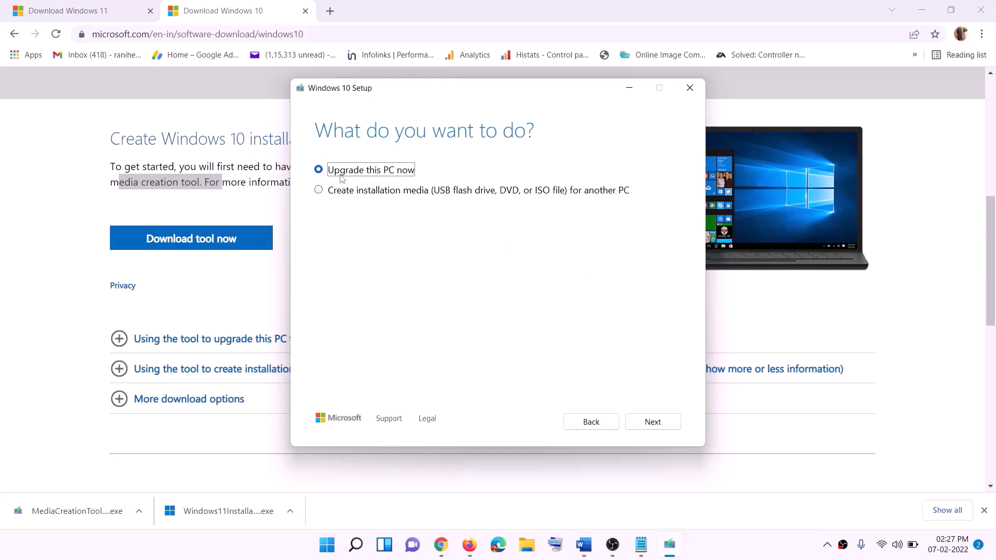
click(651, 422)
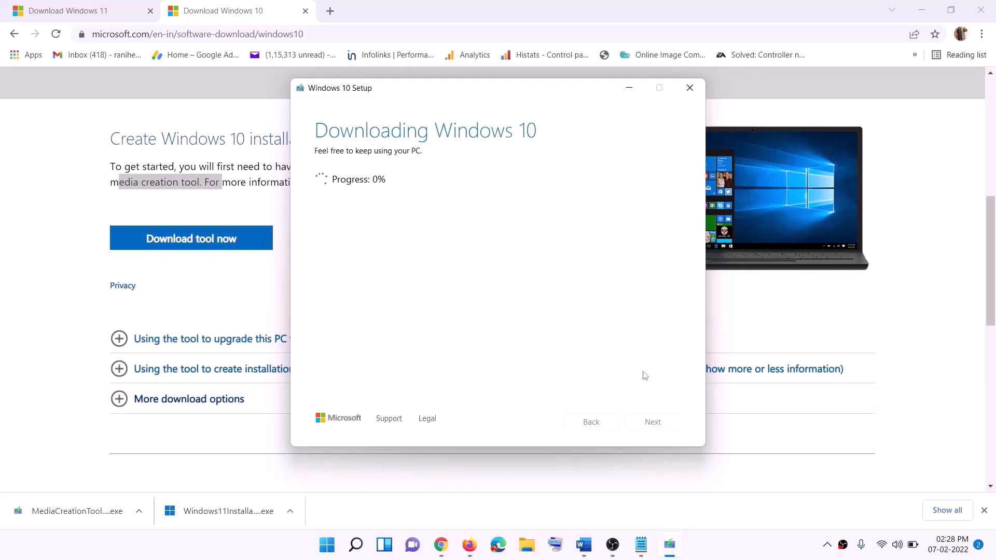
click(736, 556)
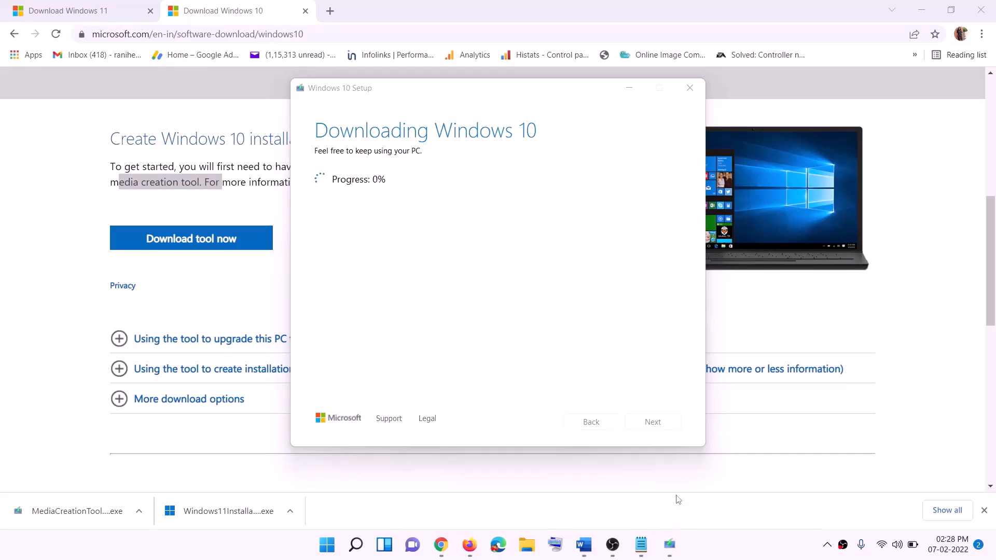
- Open the Word document full screen and examine the Ready to install screenshot, including the option to keep personal files and apps
click(583, 544)
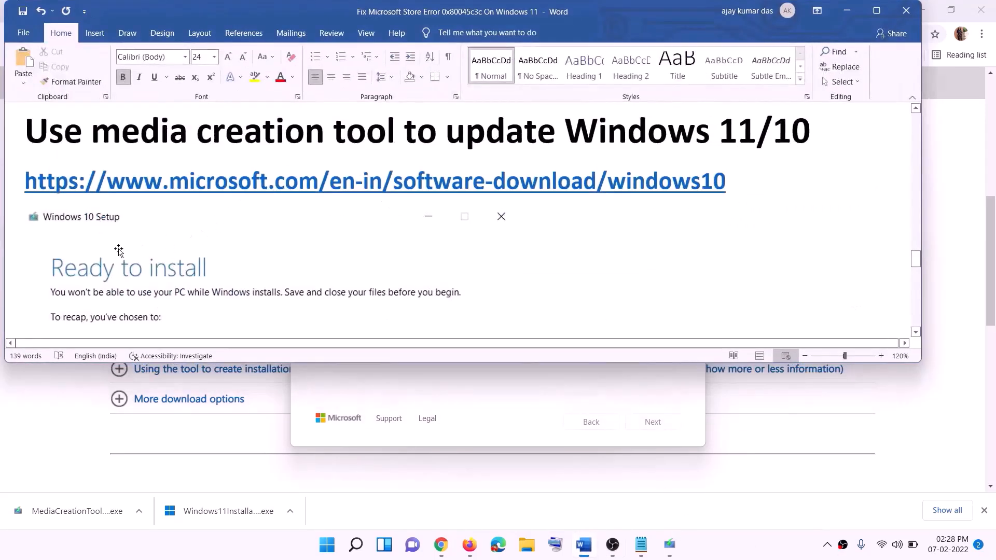
scroll(111, 253, down, 1)
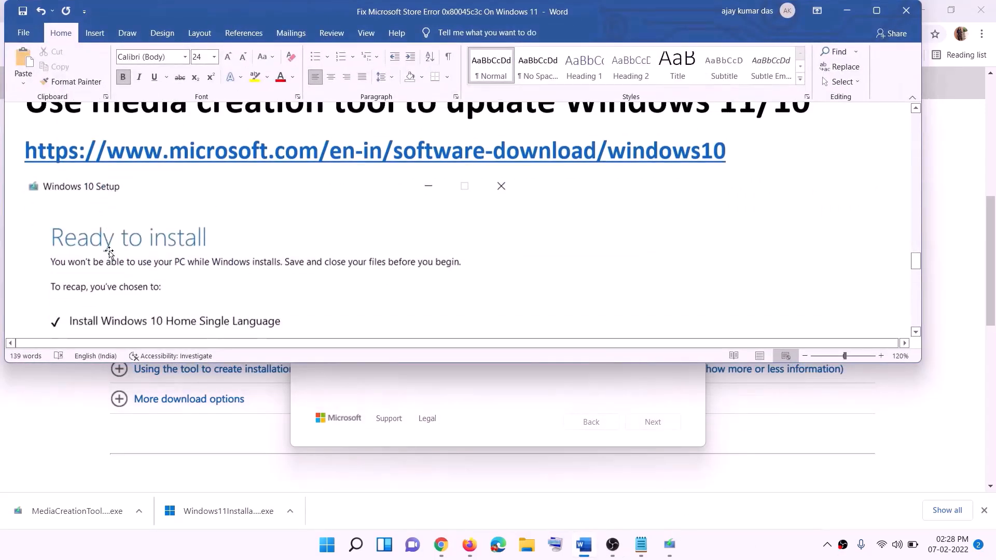
click(876, 12)
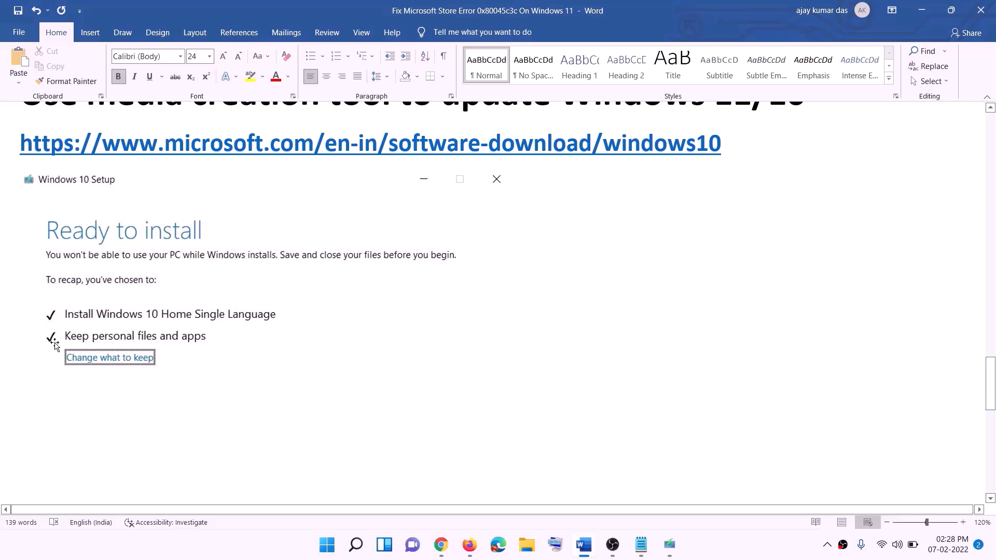
scroll(512, 361, down, 2)
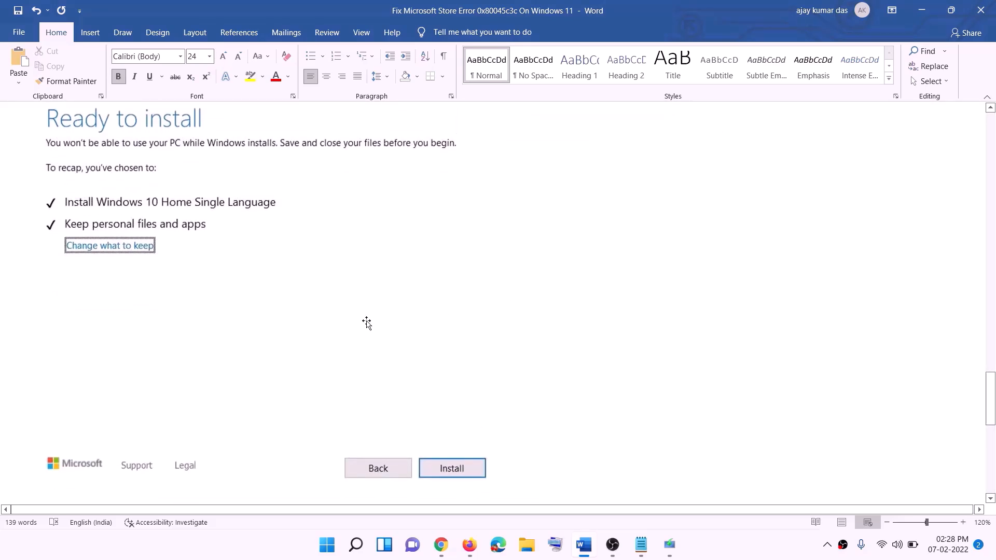
scroll(408, 322, up, 1)
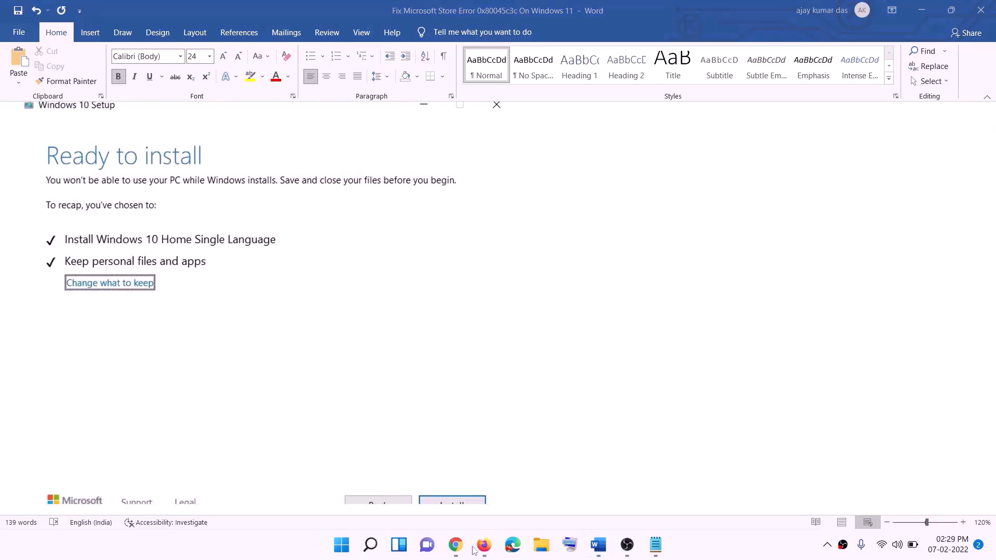
- On the Download Windows 11 page, highlight the media creation tool text and download the tool under Create Windows 11 Installation Media
click(459, 548)
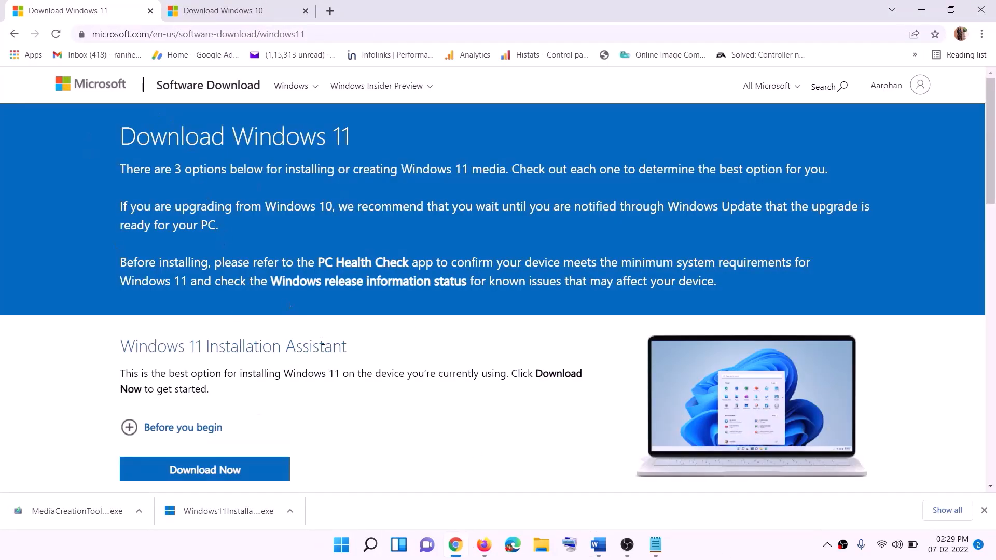
scroll(322, 341, down, 5)
click(191, 308)
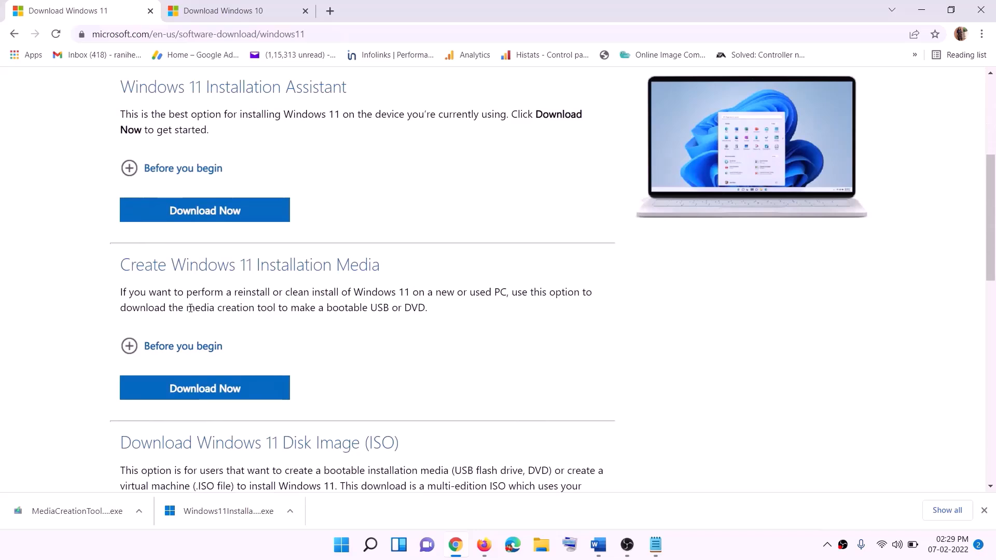
drag(191, 308, 288, 308)
click(197, 394)
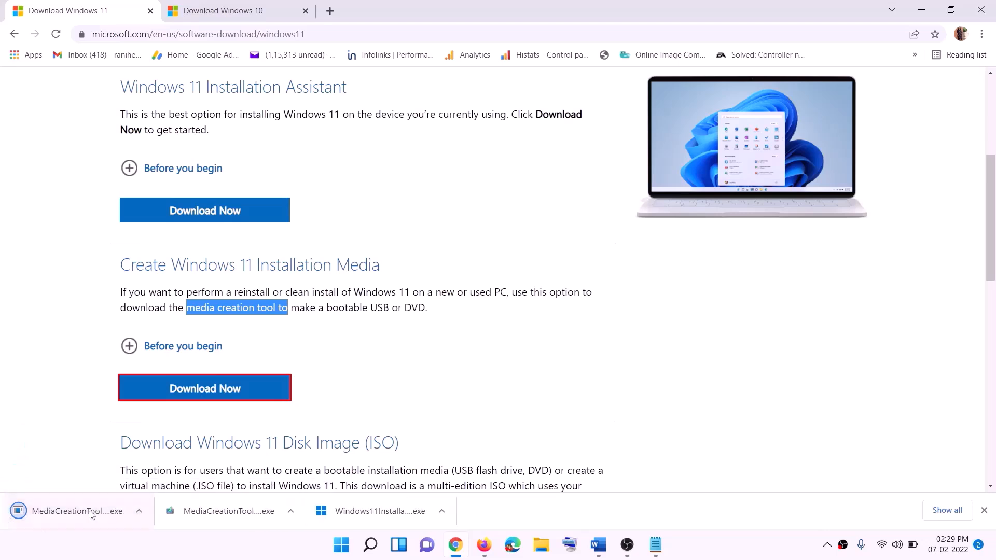
- Run the downloaded media creation tool, allow it to make changes, accept the license terms, and keep English (United States) and Windows 11
click(69, 515)
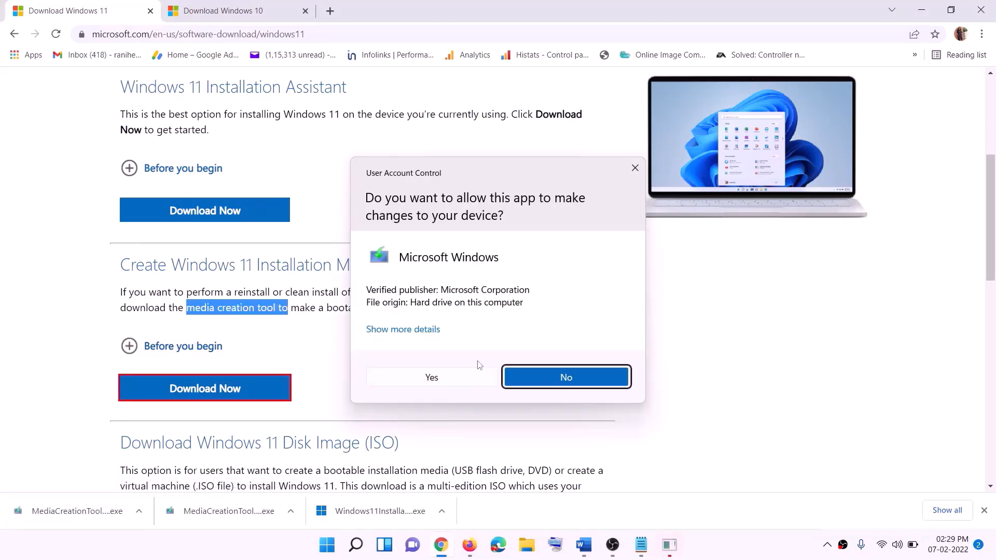
click(441, 384)
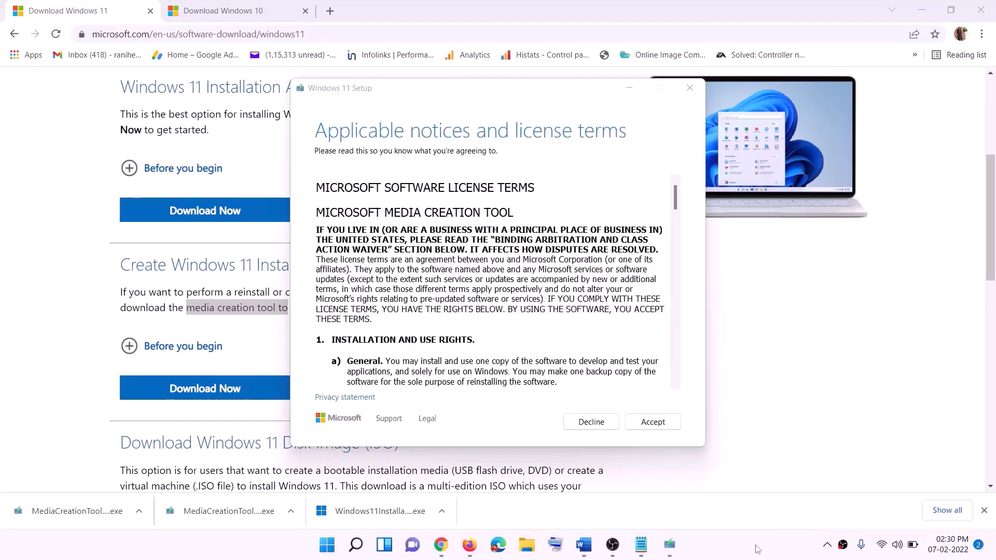
click(648, 422)
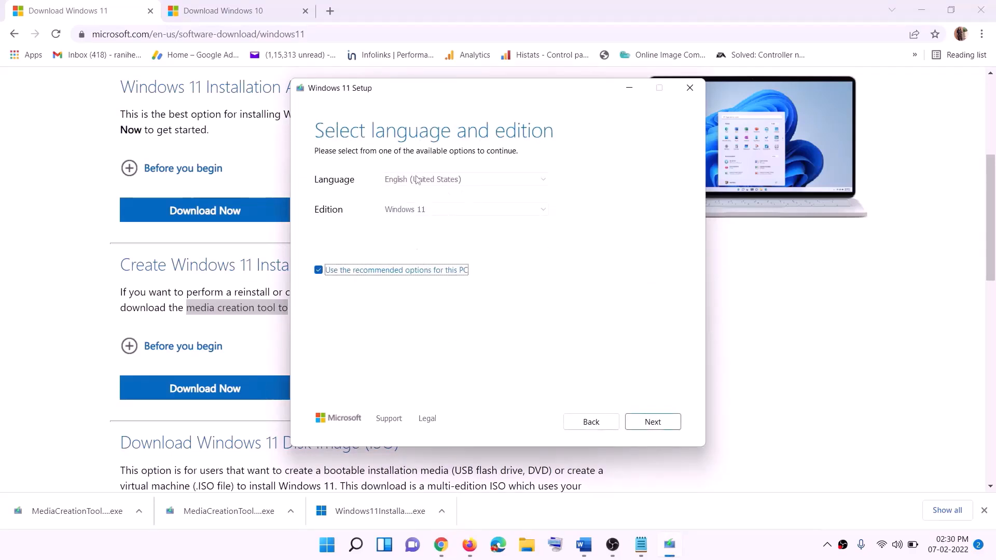
click(646, 421)
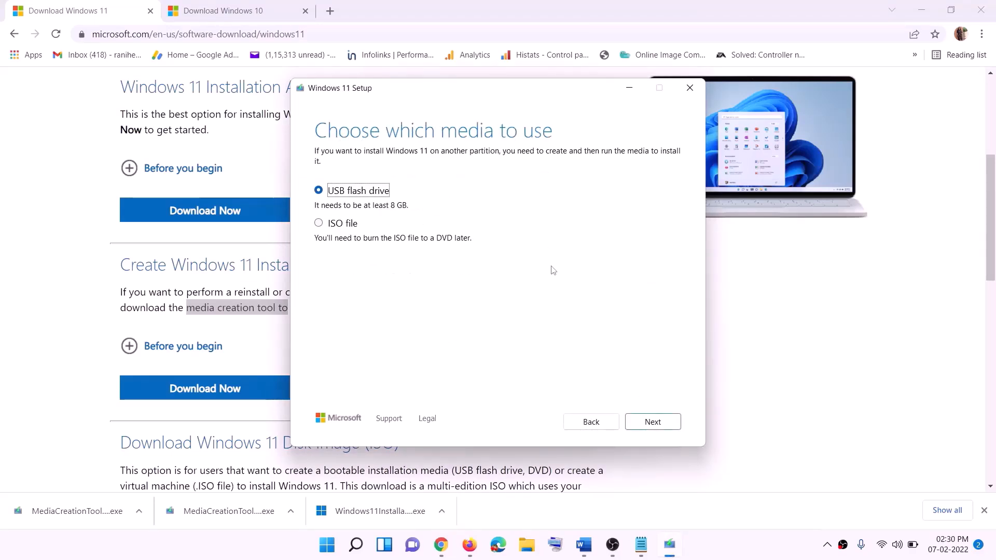
- Choose ISO file as the installation media and save it to the Desktop with the file name Windows
click(335, 225)
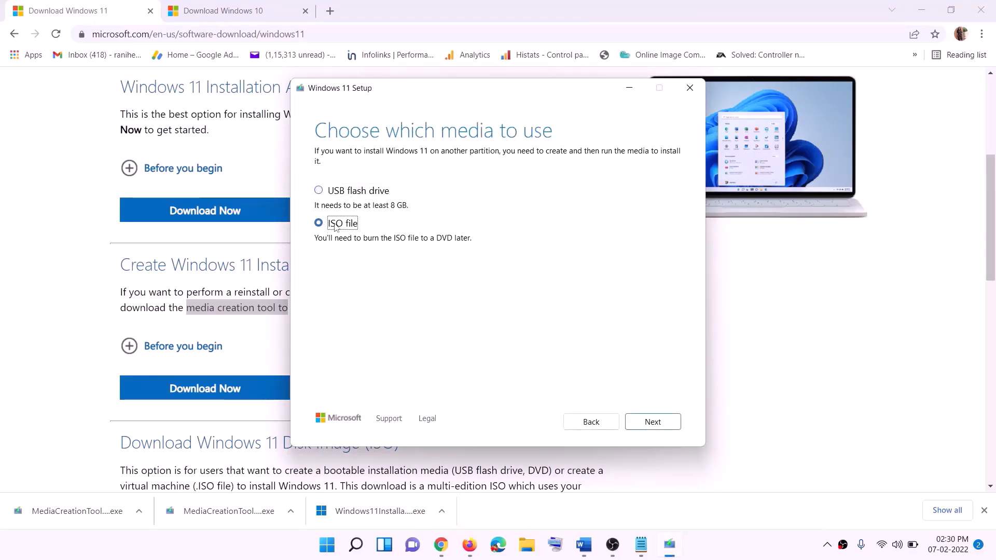
click(652, 421)
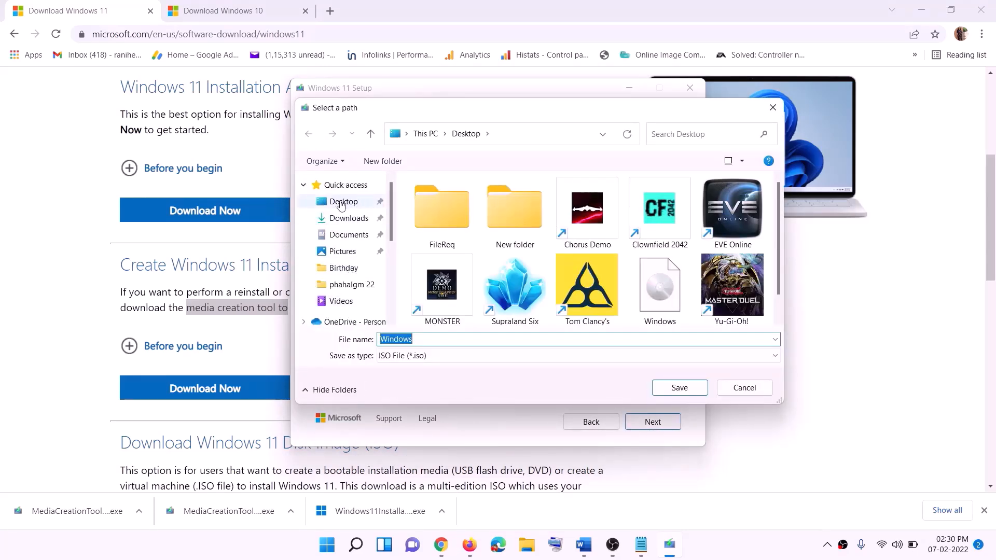
click(339, 203)
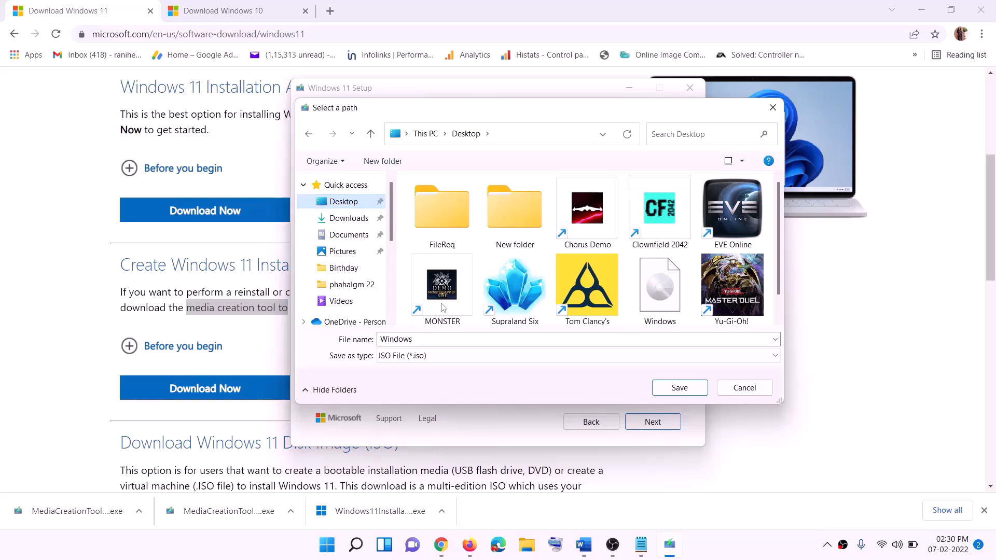
click(681, 388)
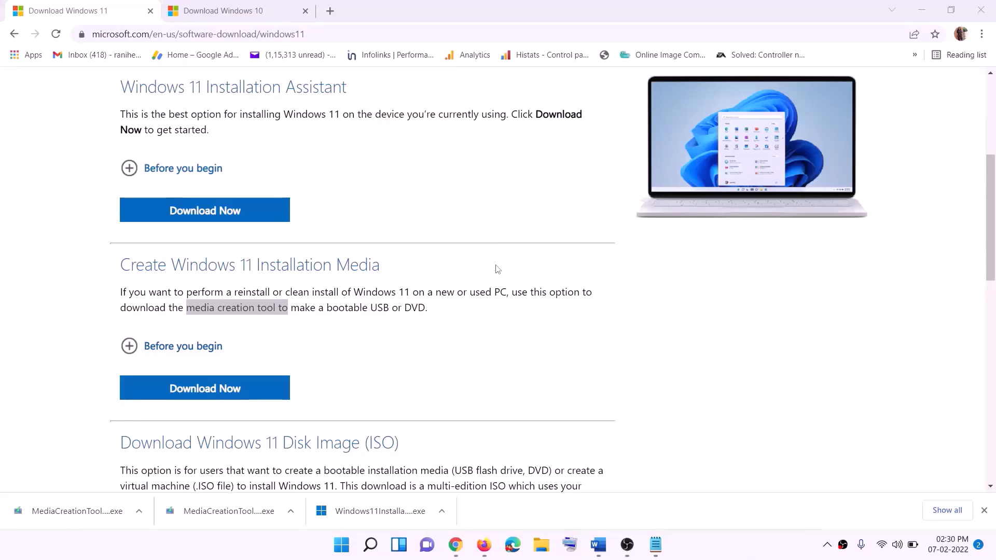
- Show the desktop, move the Windows ISO file to just above the Firefox shortcut, and open it
key(super+d)
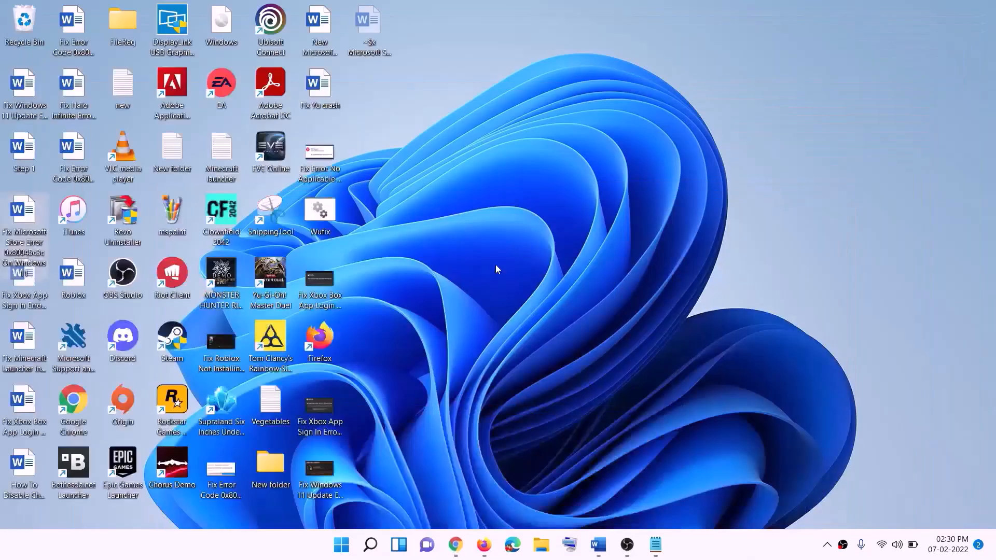
drag(227, 27, 393, 300)
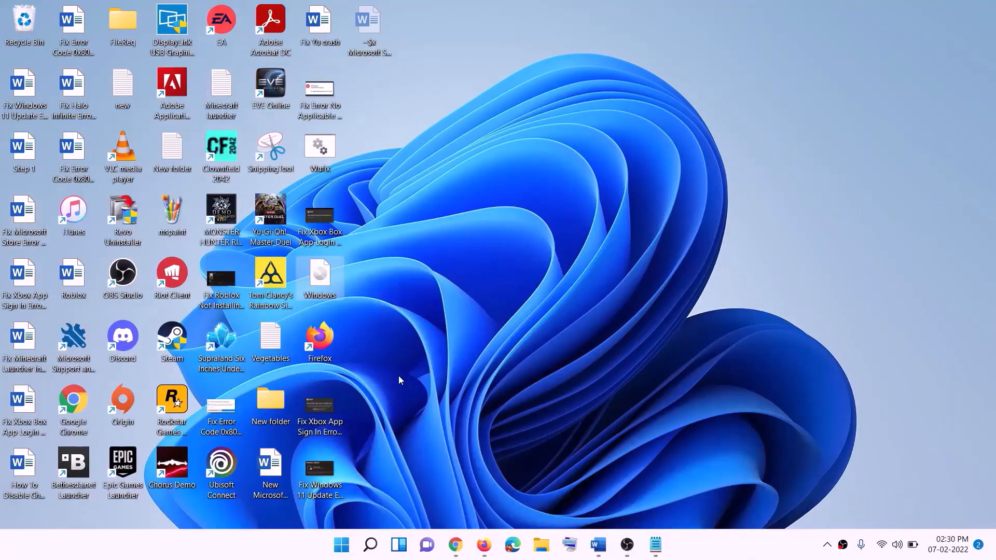
double_click(326, 275)
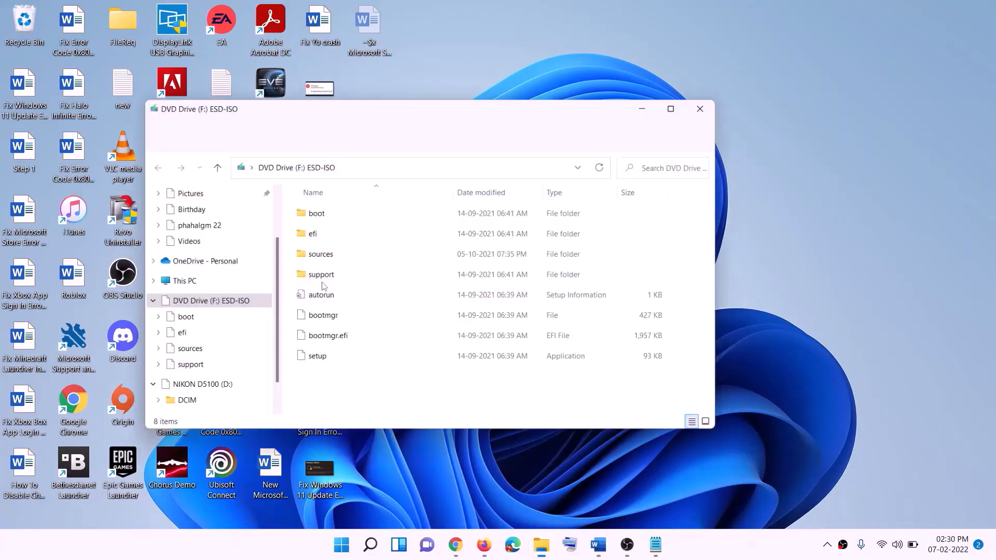
- Run setup from the mounted ESD-ISO drive, allow it to make changes, and continue past the Install Windows 11 page
click(317, 363)
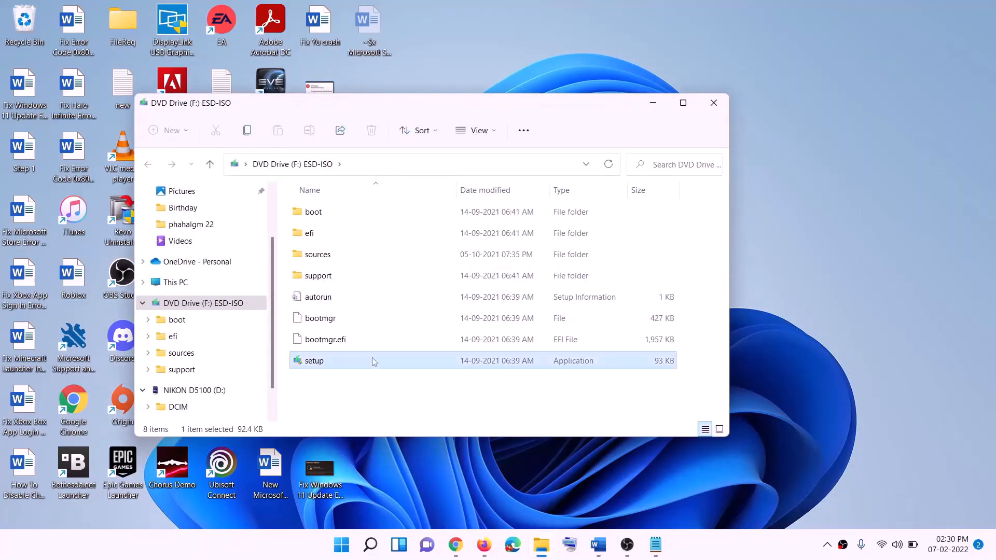
double_click(339, 360)
click(400, 407)
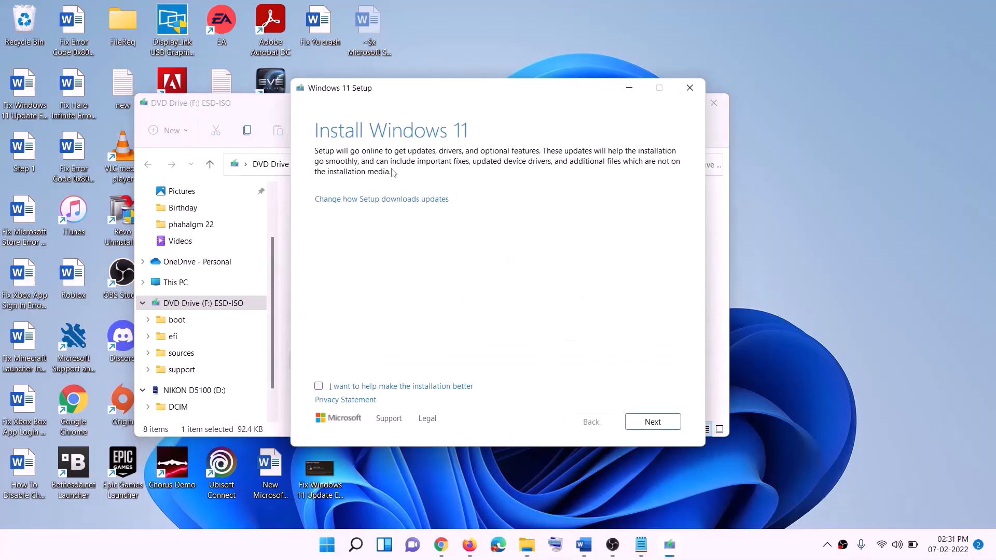
click(652, 422)
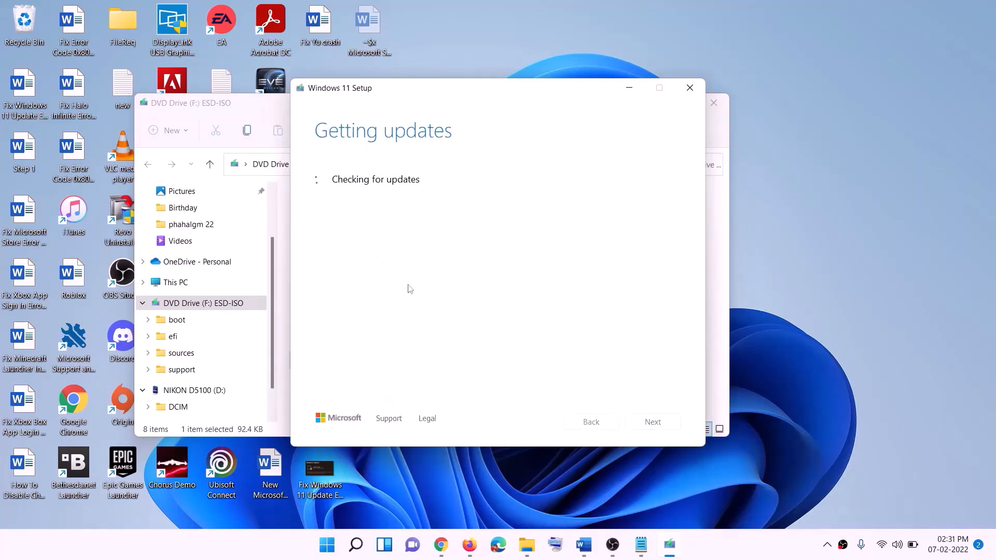
- Switch to the Word document and examine the Ready to install screenshot, from the keep personal files and apps option to the Install button
click(583, 544)
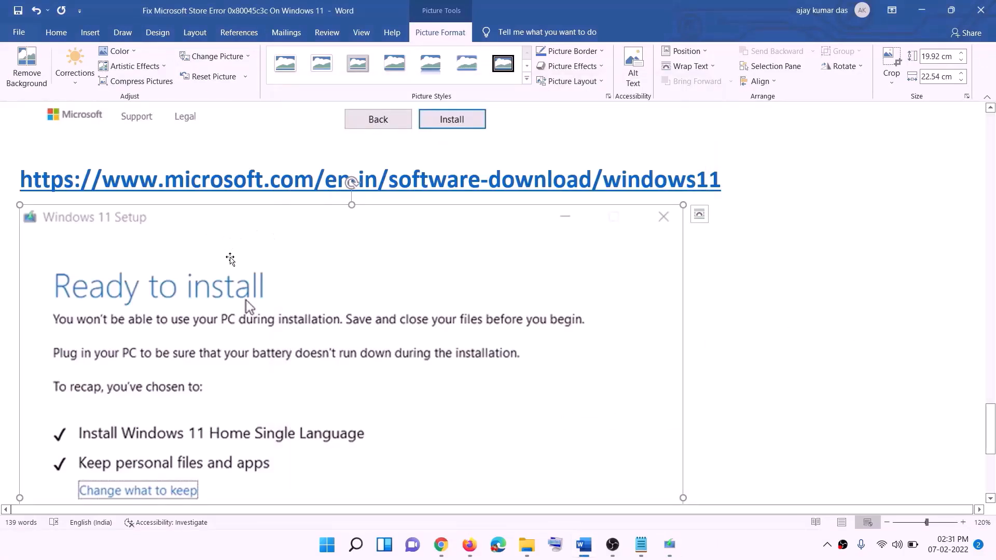
scroll(230, 259, down, 3)
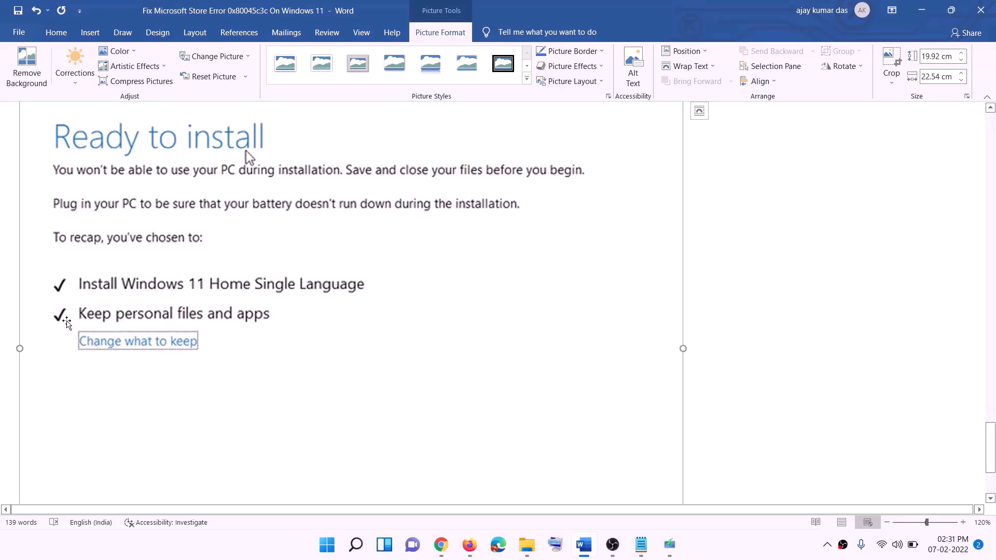
scroll(363, 327, down, 2)
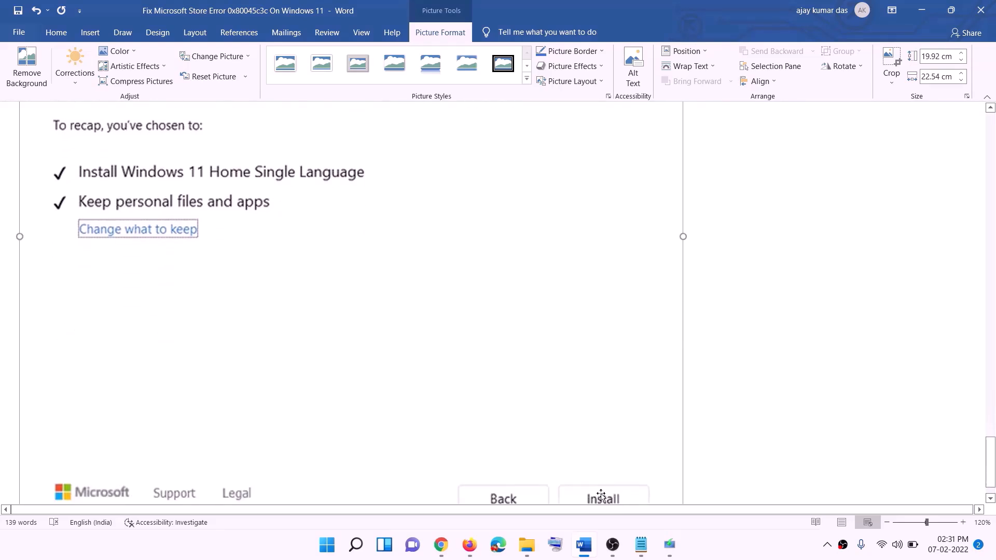
scroll(524, 373, up, 5)
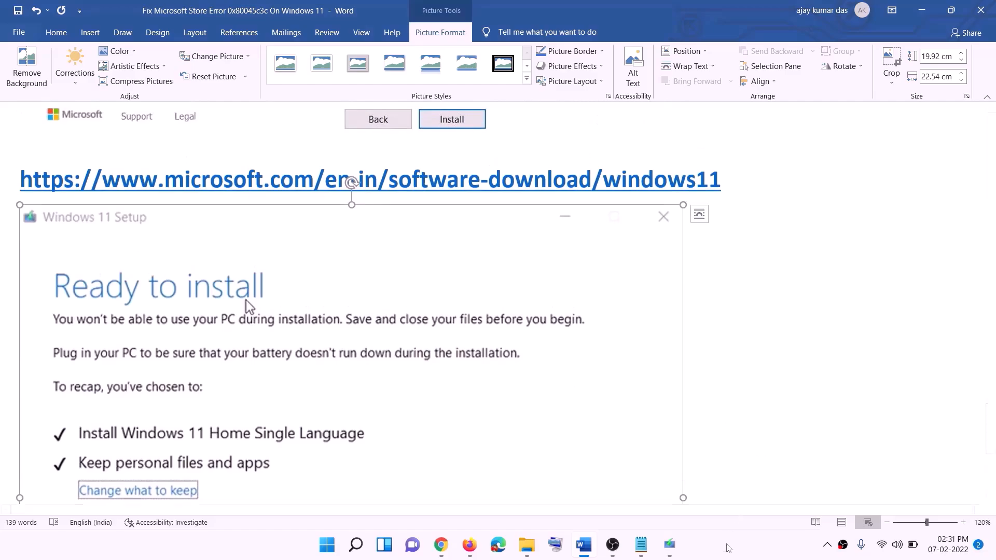